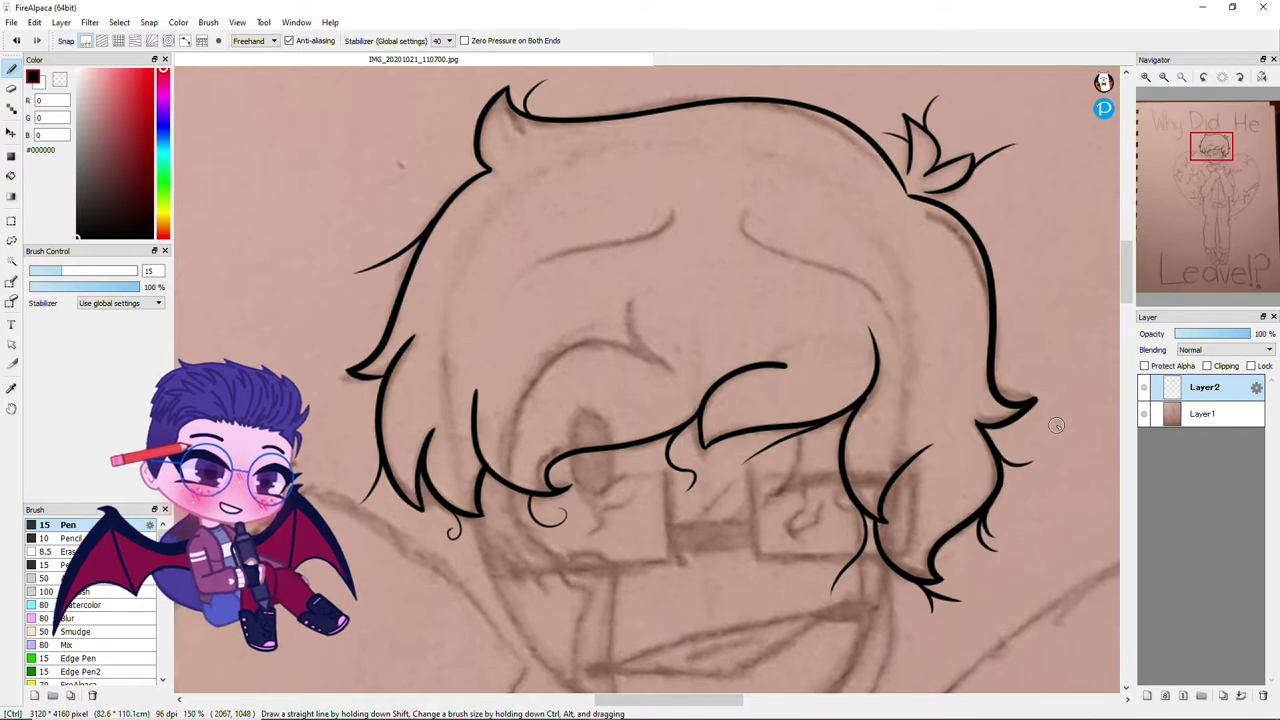
Ink both eyebrows and the left eye with its square glasses lens over the pencil sketch
drag(752, 232, 895, 360)
mouse_move(683, 234)
mouse_down()
mouse_move(672, 256)
mouse_move(516, 336)
mouse_up()
scroll(516, 336, up, 1)
mouse_move(673, 390)
mouse_down()
mouse_move(568, 366)
mouse_move(511, 501)
mouse_up()
mouse_move(671, 389)
mouse_down()
mouse_move(641, 309)
mouse_move(598, 328)
mouse_up()
key(ctrl+z)
key(ctrl+z)
mouse_move(511, 501)
mouse_down()
mouse_move(650, 492)
mouse_move(731, 431)
mouse_up()
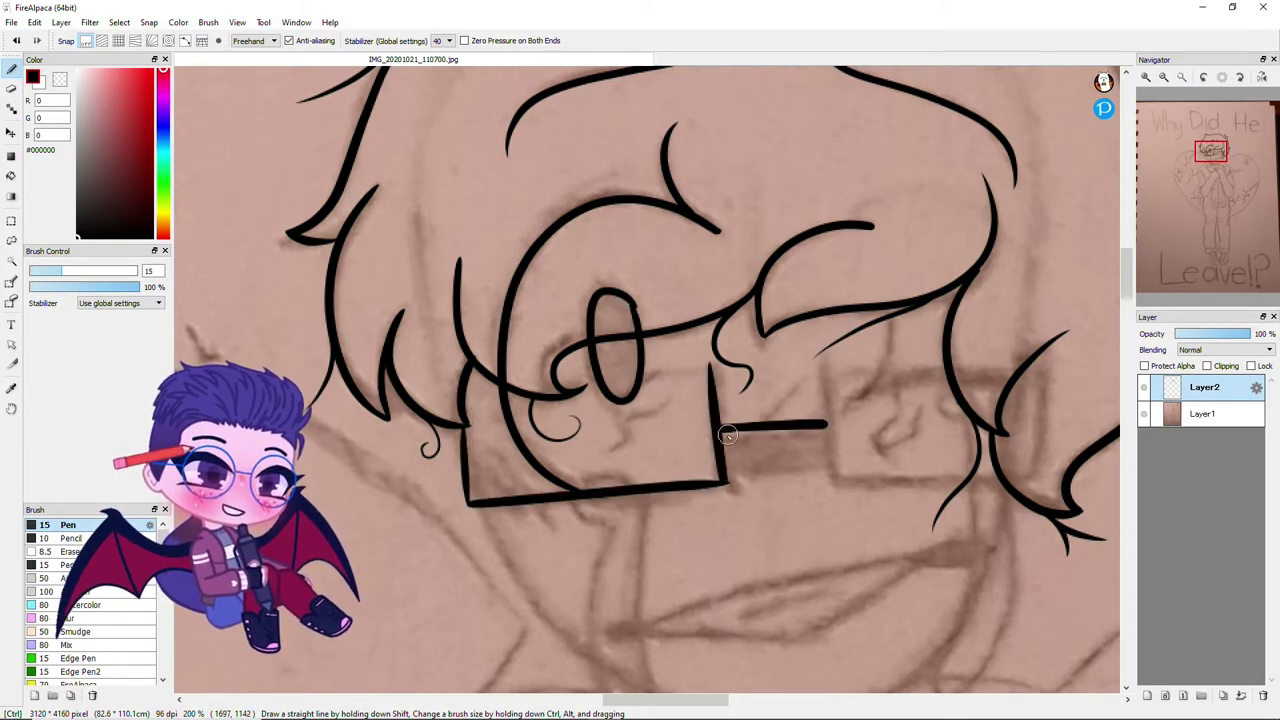
Ink the bridge and right lens of the glasses together with the right eye's heavy lash line
drag(928, 479, 994, 479)
drag(895, 381, 977, 390)
drag(862, 393, 920, 375)
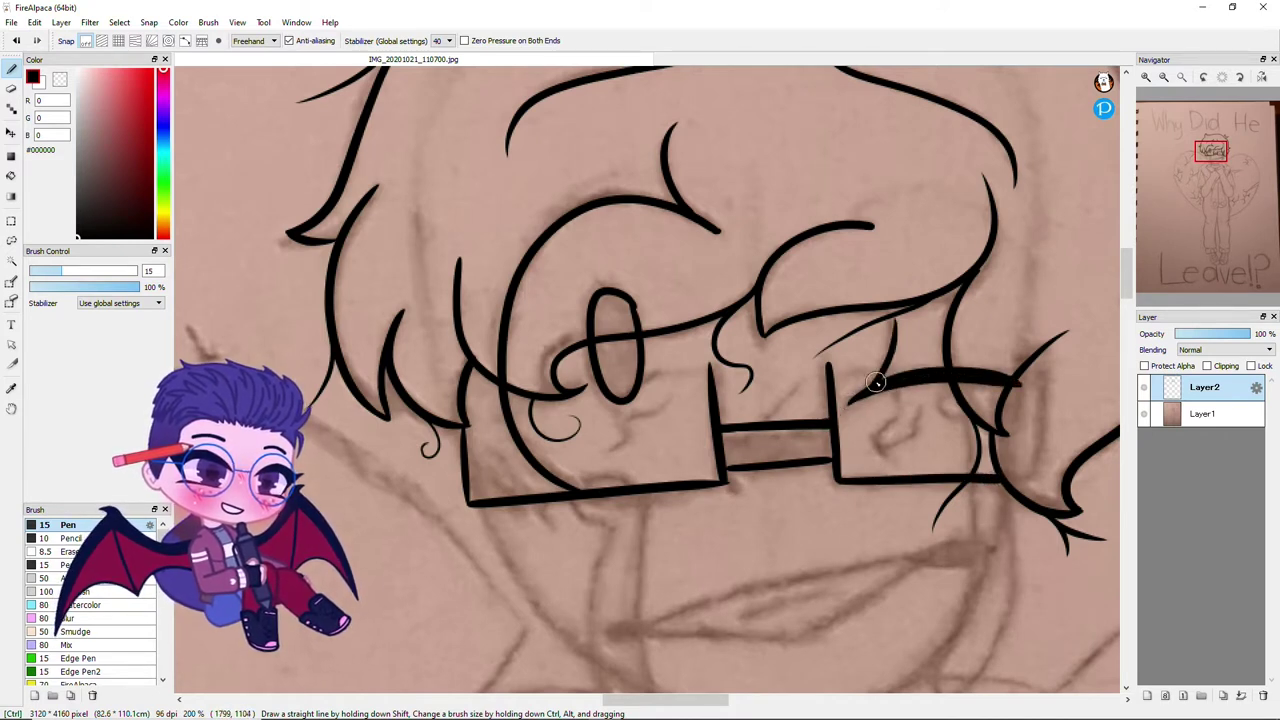
drag(291, 419, 470, 416)
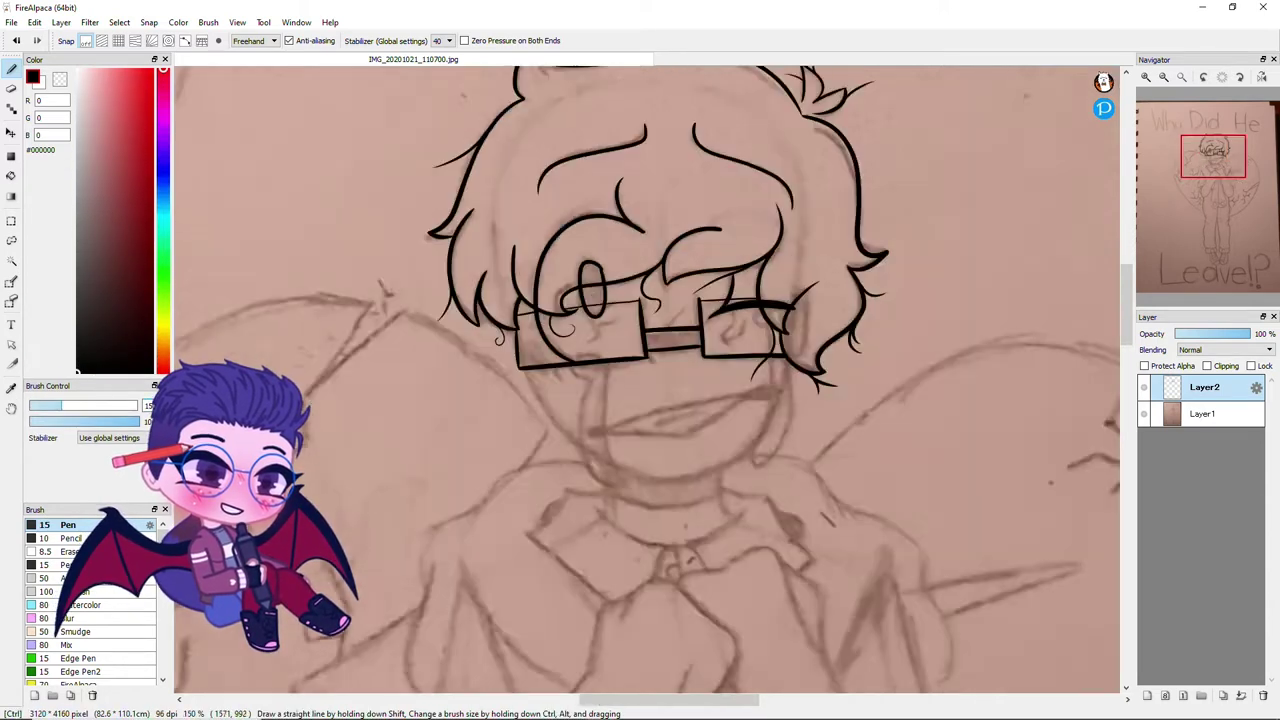
Ink the tear streak running down from the left lens and try a first stroke for the left jaw
scroll(559, 362, up, 2)
mouse_move(559, 362)
mouse_down()
mouse_move(529, 396)
mouse_move(532, 382)
mouse_move(589, 577)
mouse_move(568, 592)
mouse_move(528, 391)
mouse_move(523, 546)
mouse_move(530, 380)
mouse_move(591, 586)
mouse_move(560, 345)
mouse_up()
drag(438, 430, 506, 502)
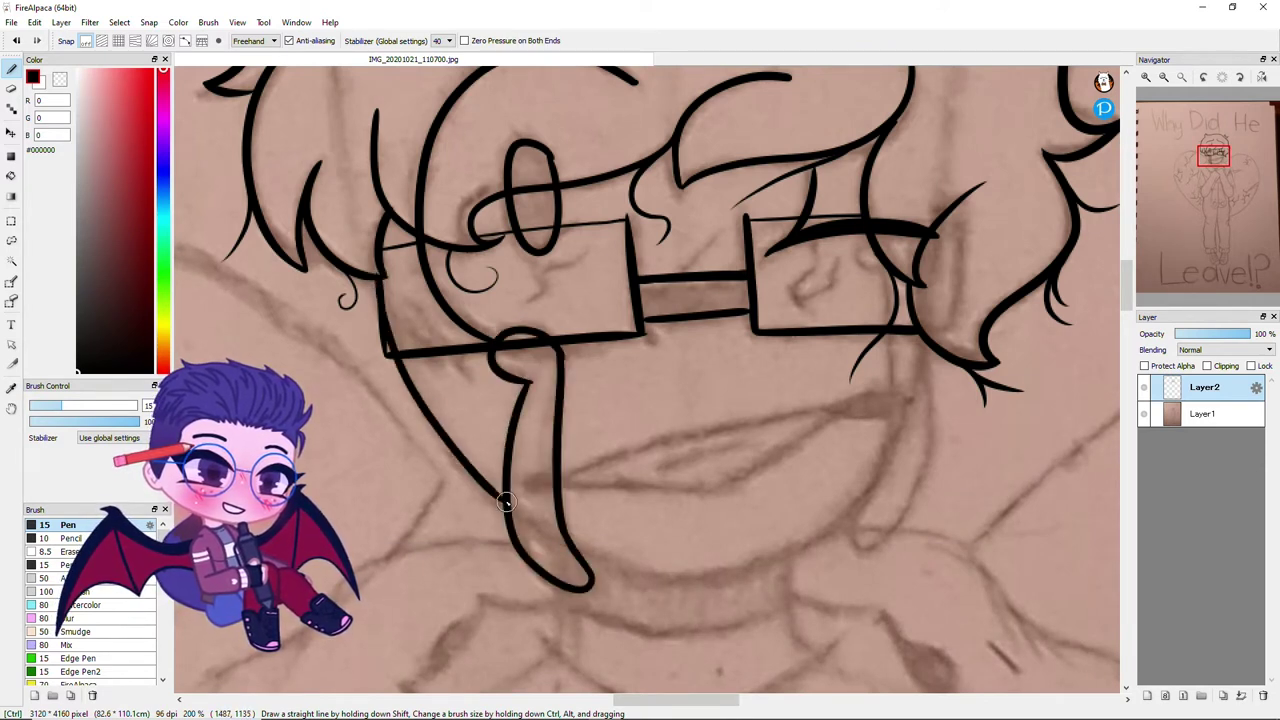
key(ctrl+z)
key(ctrl+z)
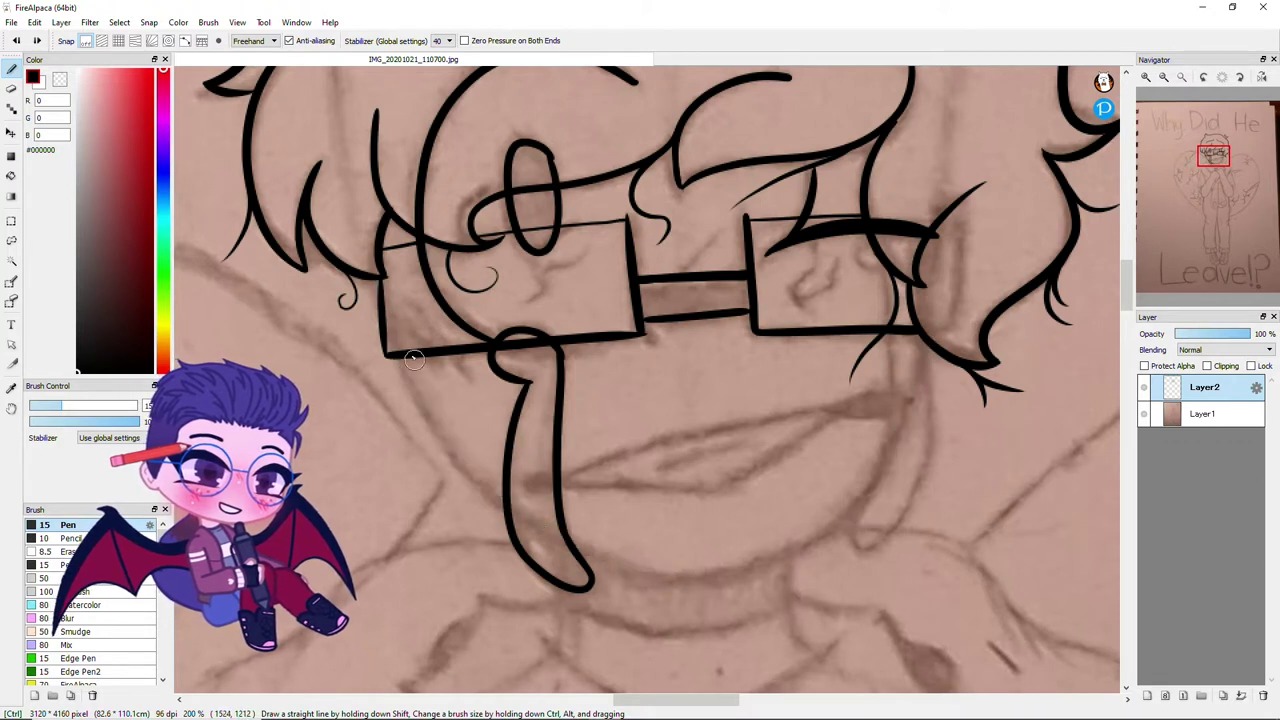
Rework the left tear streak's edge and ink the jaw line around the chin up to the hair on both sides
key(ctrl+z)
key(ctrl+y)
key(ctrl+z)
key(ctrl+y)
key(ctrl+y)
key(ctrl+y)
key(ctrl+z)
key(ctrl+y)
key(ctrl+z)
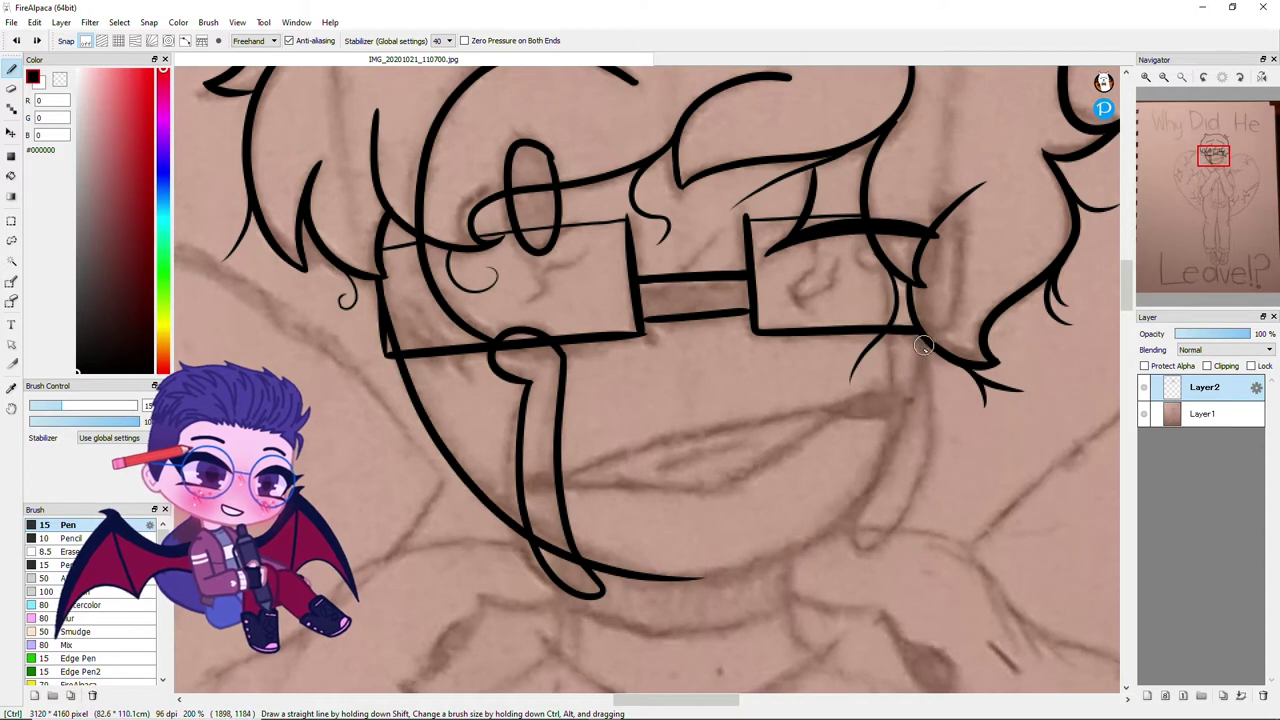
mouse_move(924, 340)
mouse_down()
mouse_move(867, 497)
mouse_move(690, 580)
mouse_up()
Ink the nose marks and the mouth with filled corners, plus the tear streak along the right cheek
drag(712, 226, 679, 252)
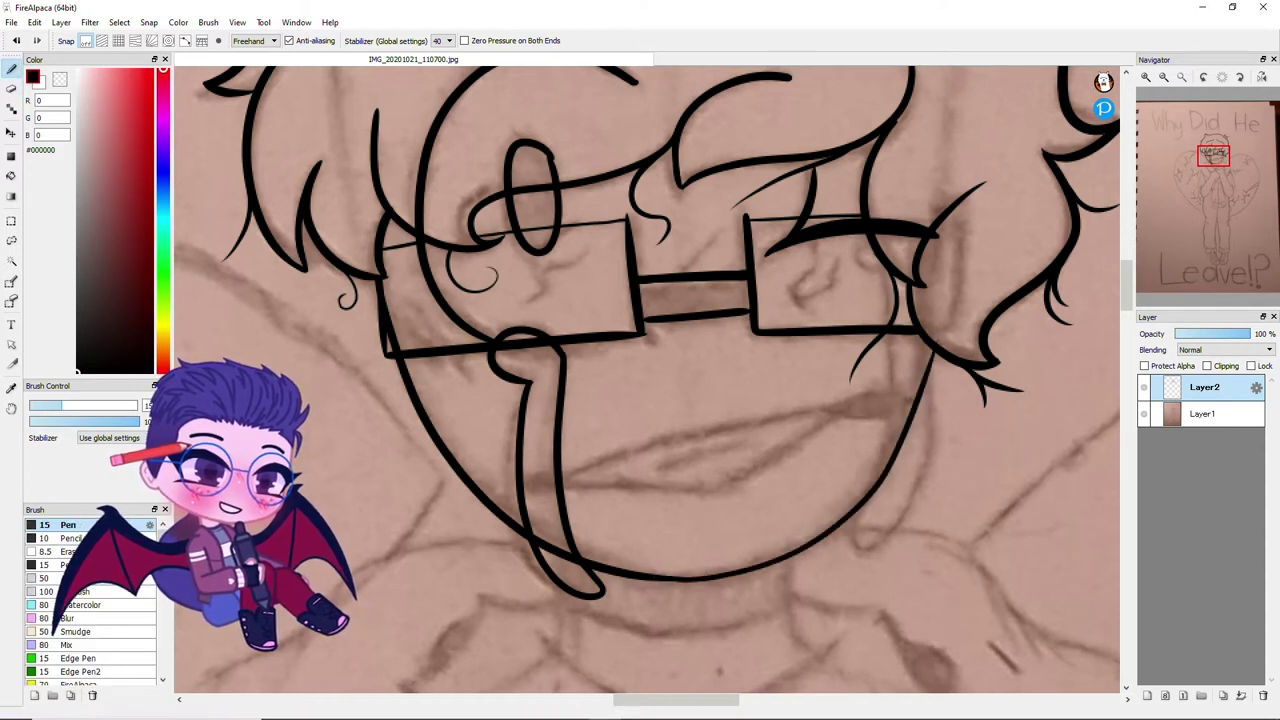
mouse_move(550, 484)
mouse_down()
mouse_move(850, 411)
mouse_move(553, 484)
mouse_up()
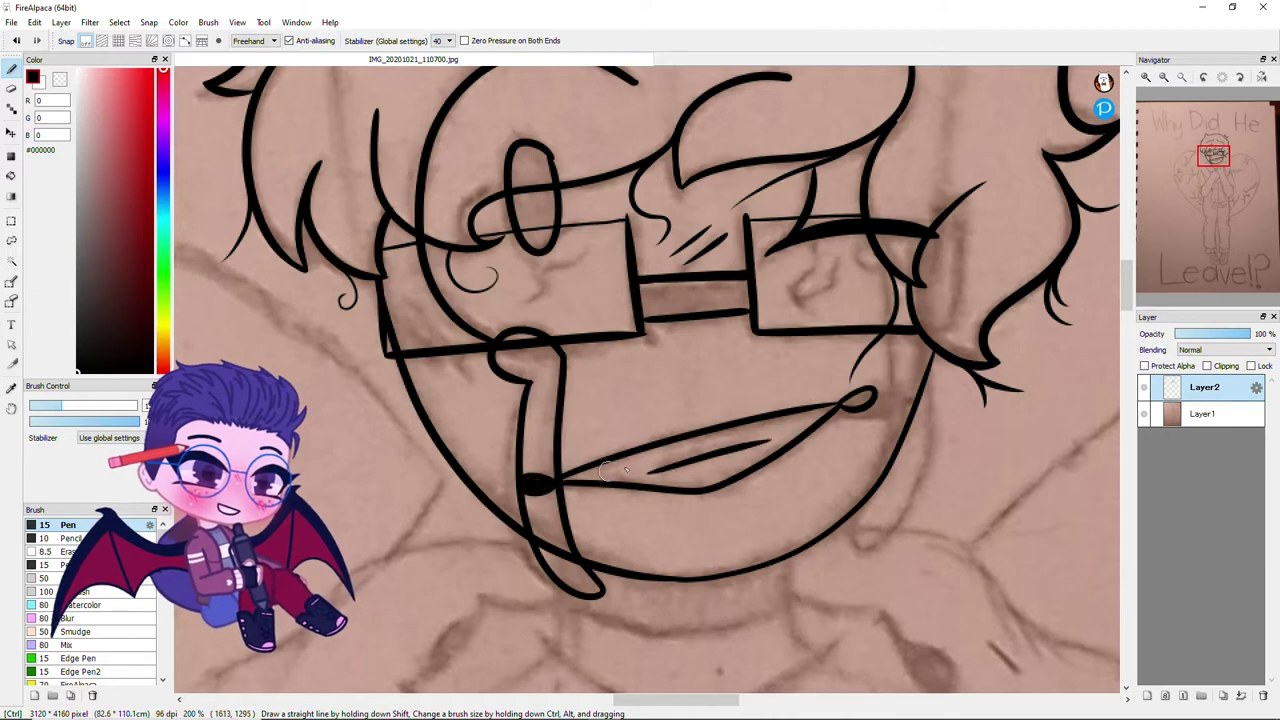
mouse_move(899, 240)
mouse_down()
mouse_move(785, 168)
mouse_move(746, 170)
mouse_move(716, 478)
mouse_move(767, 430)
mouse_up()
drag(785, 256, 764, 450)
scroll(810, 359, up, 1)
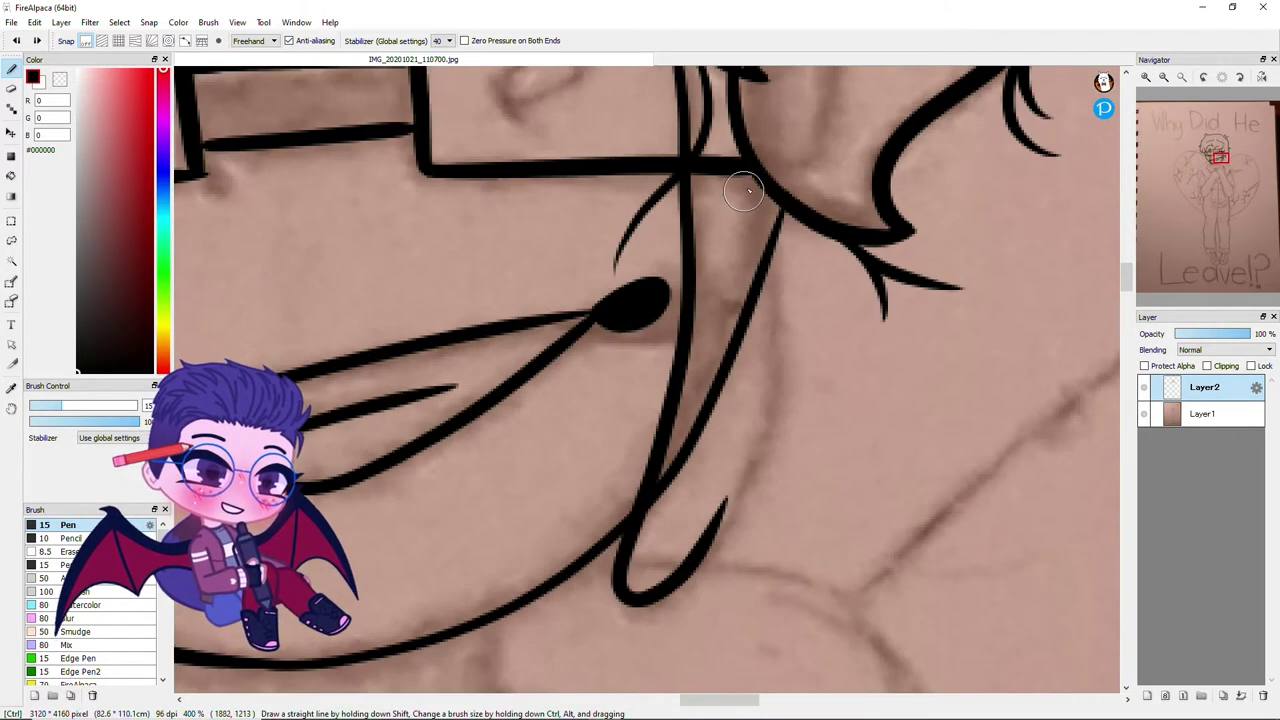
Ink the neck and the choker's lower edge, and fill the choker band with black
scroll(654, 294, down, 2)
scroll(938, 316, up, 1)
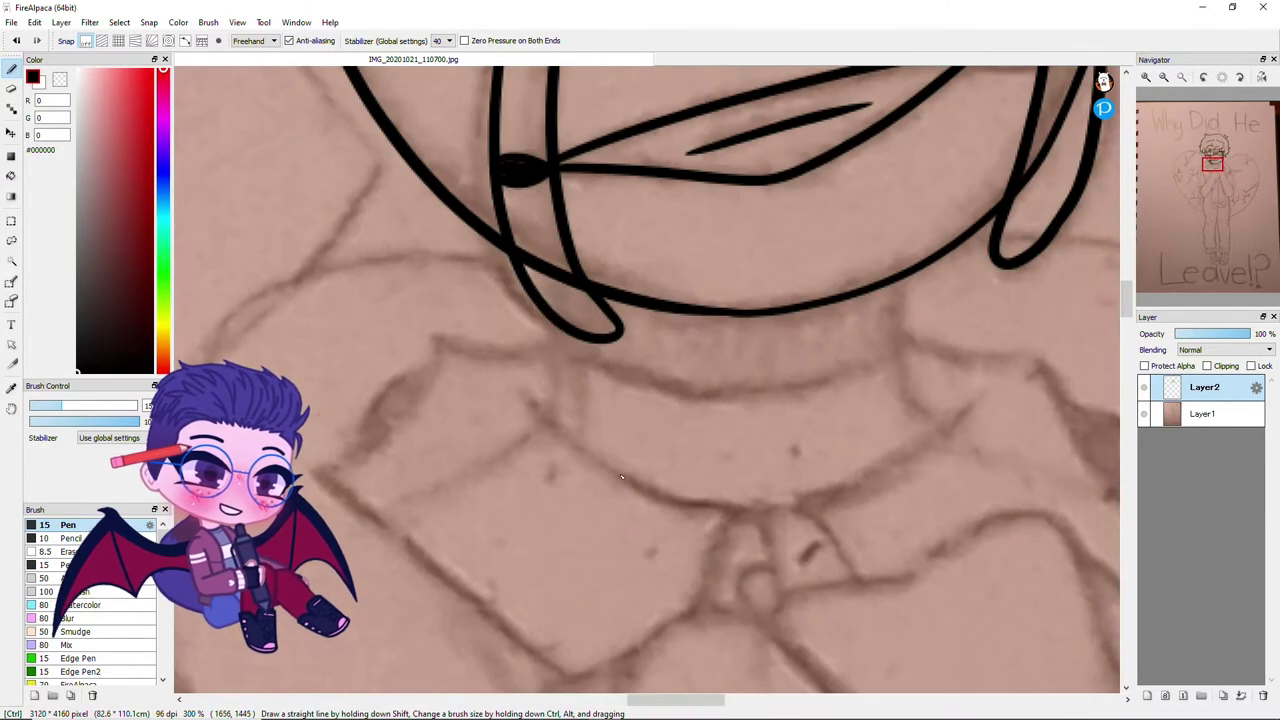
drag(900, 282, 940, 425)
drag(560, 362, 900, 350)
key(g)
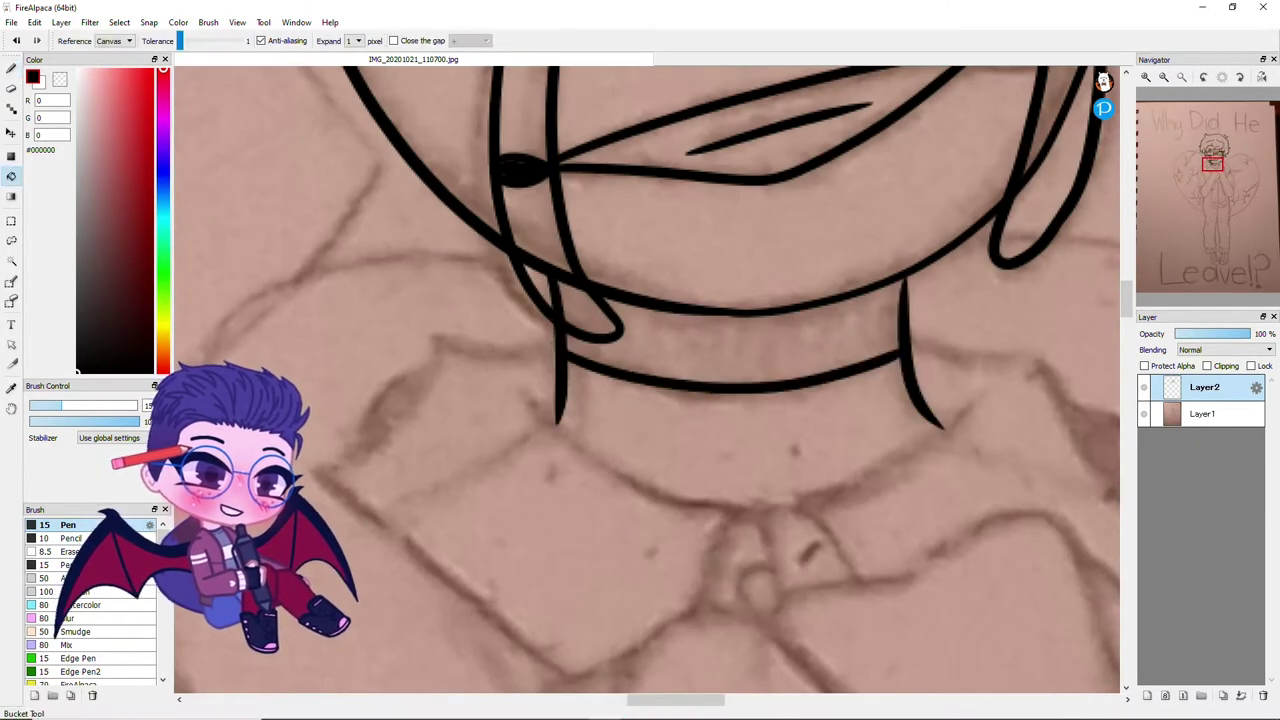
click(661, 343)
key(b)
Ink the shirt's curved neckline and the small folds where it meets at the centre
scroll(577, 423, down, 2)
scroll(612, 465, up, 1)
scroll(612, 465, up, 1)
drag(650, 460, 740, 505)
drag(680, 432, 876, 328)
Ink the pointed collar flaps on both sides and the small details at the centre of the neckline
mouse_move(800, 270)
mouse_down()
mouse_move(930, 292)
mouse_move(1022, 520)
mouse_up()
drag(950, 333, 1005, 415)
mouse_move(648, 432)
mouse_down()
mouse_move(590, 535)
mouse_move(400, 300)
mouse_up()
key(ctrl+z)
drag(440, 268, 270, 370)
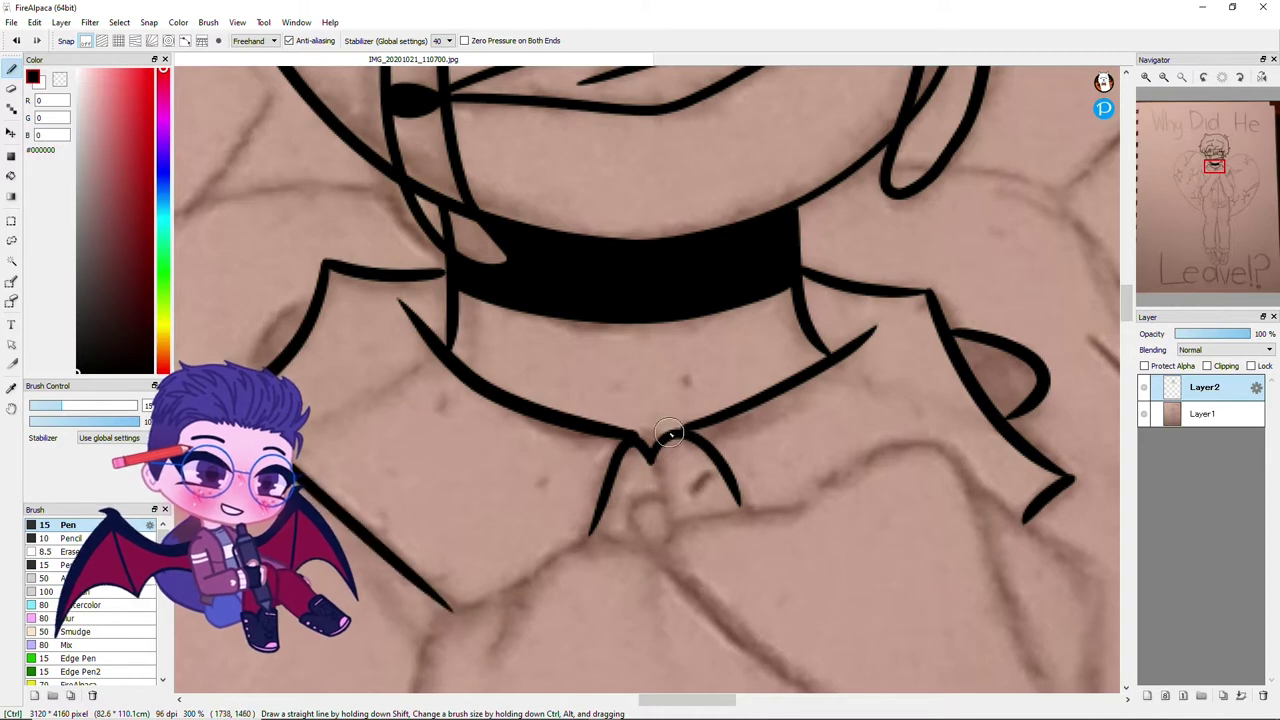
drag(653, 459, 648, 525)
mouse_move(688, 498)
mouse_down()
mouse_move(712, 486)
mouse_move(630, 540)
mouse_up()
Ink the left shoulder and upper sleeve outline with the curved fold line across the chest
scroll(640, 470, down, 2)
scroll(631, 412, up, 1)
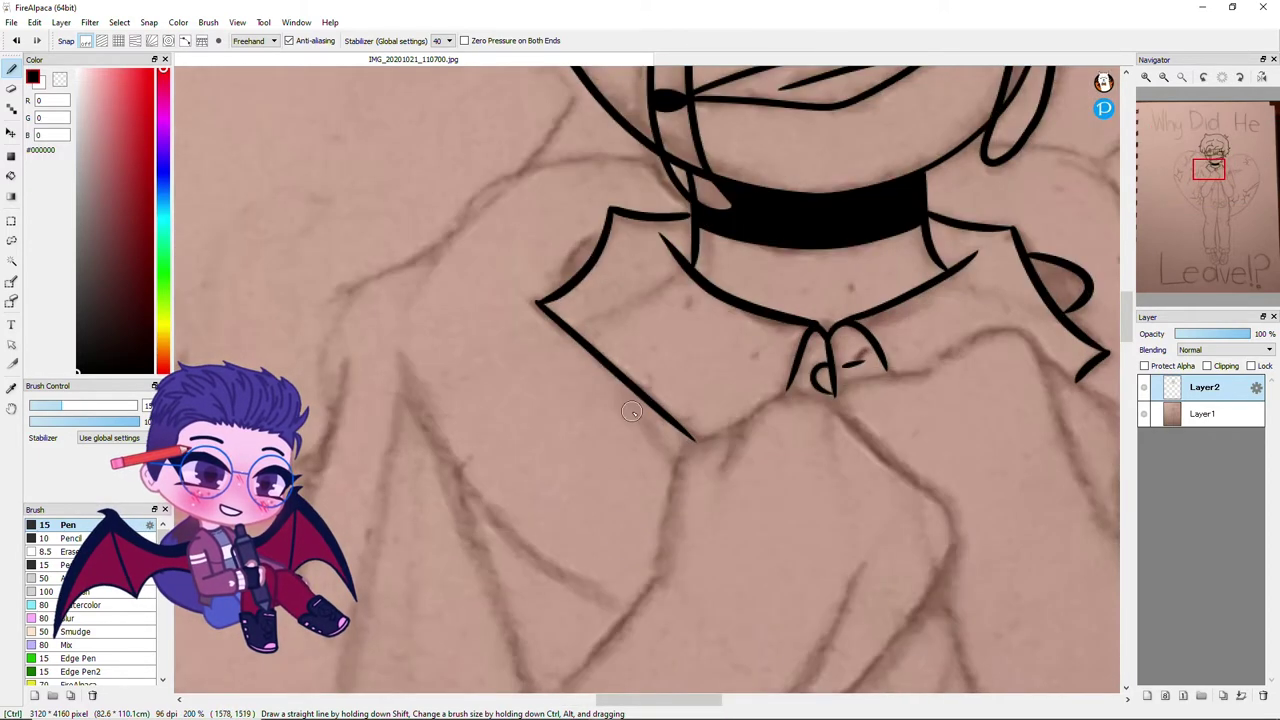
drag(560, 165, 410, 307)
drag(432, 252, 355, 399)
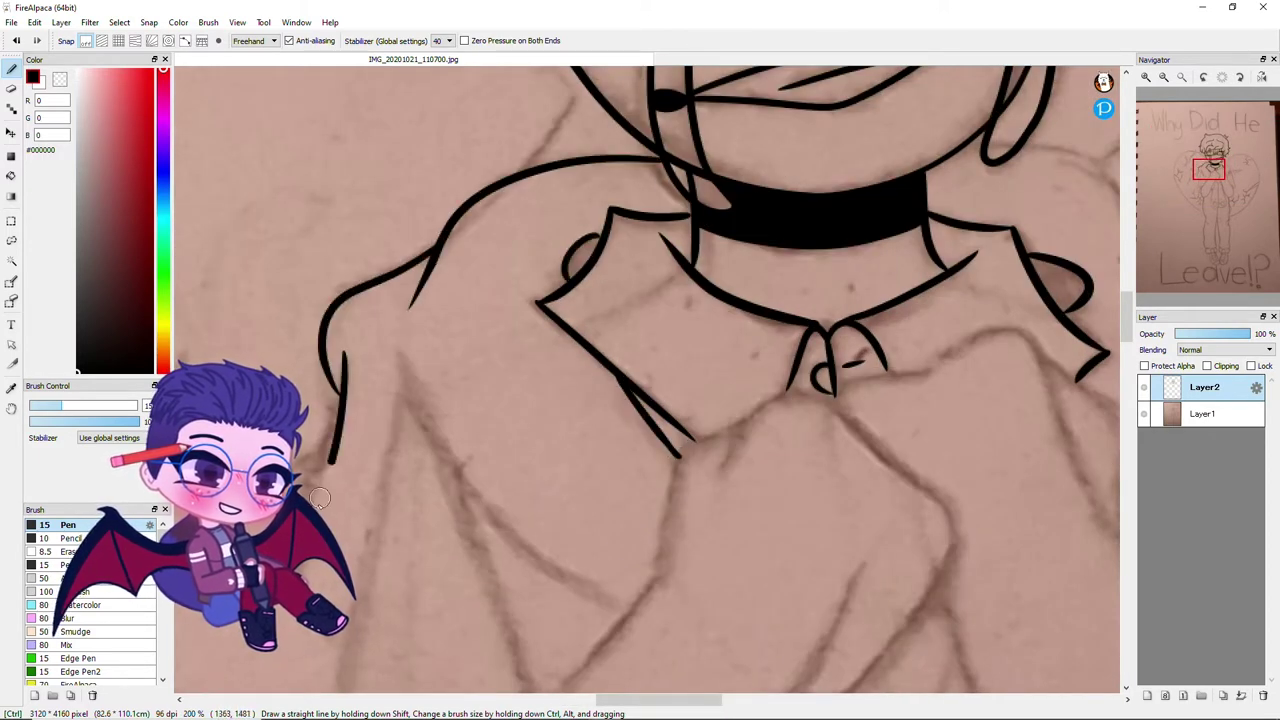
drag(398, 350, 630, 596)
Ink the right shoulder and the outer sleeve curve with the long diagonal fold beside it
scroll(630, 596, up, 1)
drag(712, 562, 888, 162)
drag(888, 162, 632, 380)
drag(285, 105, 370, 127)
scroll(407, 152, down, 2)
drag(610, 200, 700, 655)
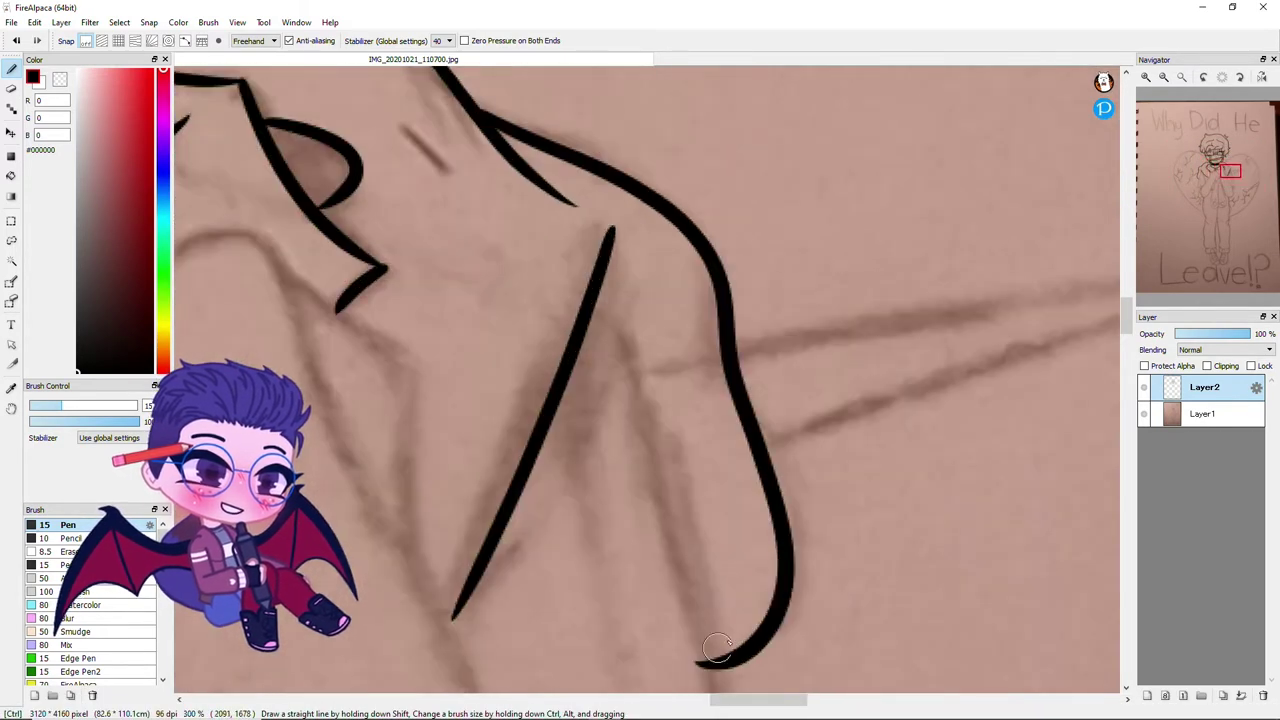
Ink the long side edge of the right sleeve and close it with a hem line
scroll(676, 375, down, 3)
drag(625, 75, 781, 581)
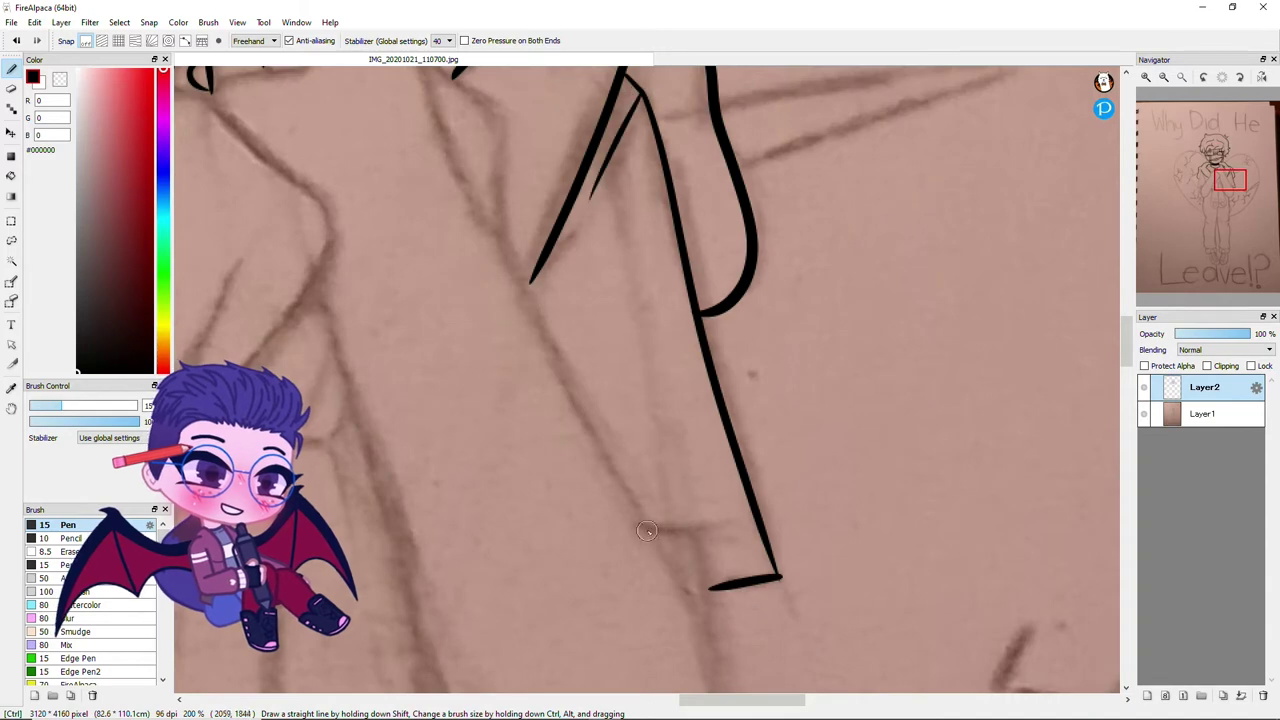
drag(646, 530, 746, 520)
scroll(746, 520, up, 1)
drag(785, 575, 751, 465)
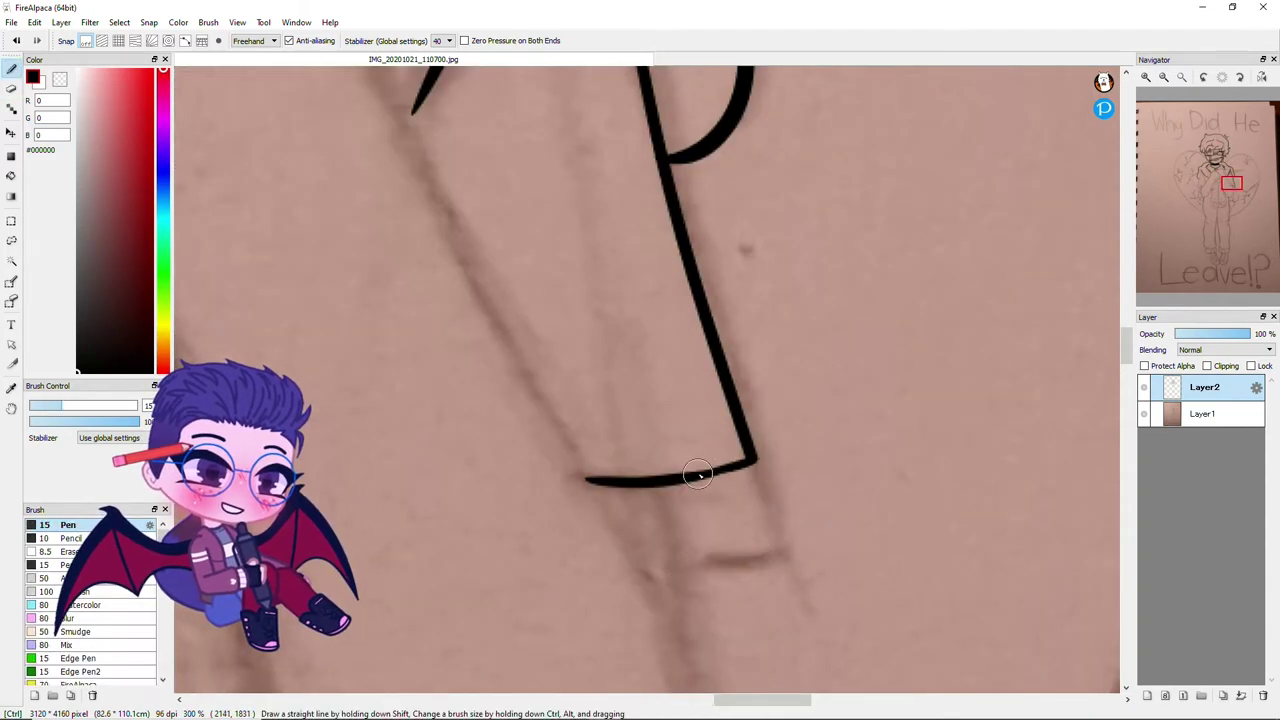
Ink the short arm line below the right sleeve's hem
scroll(750, 460, down, 3)
scroll(672, 372, up, 3)
drag(672, 372, 686, 557)
scroll(686, 557, down, 3)
scroll(560, 106, up, 1)
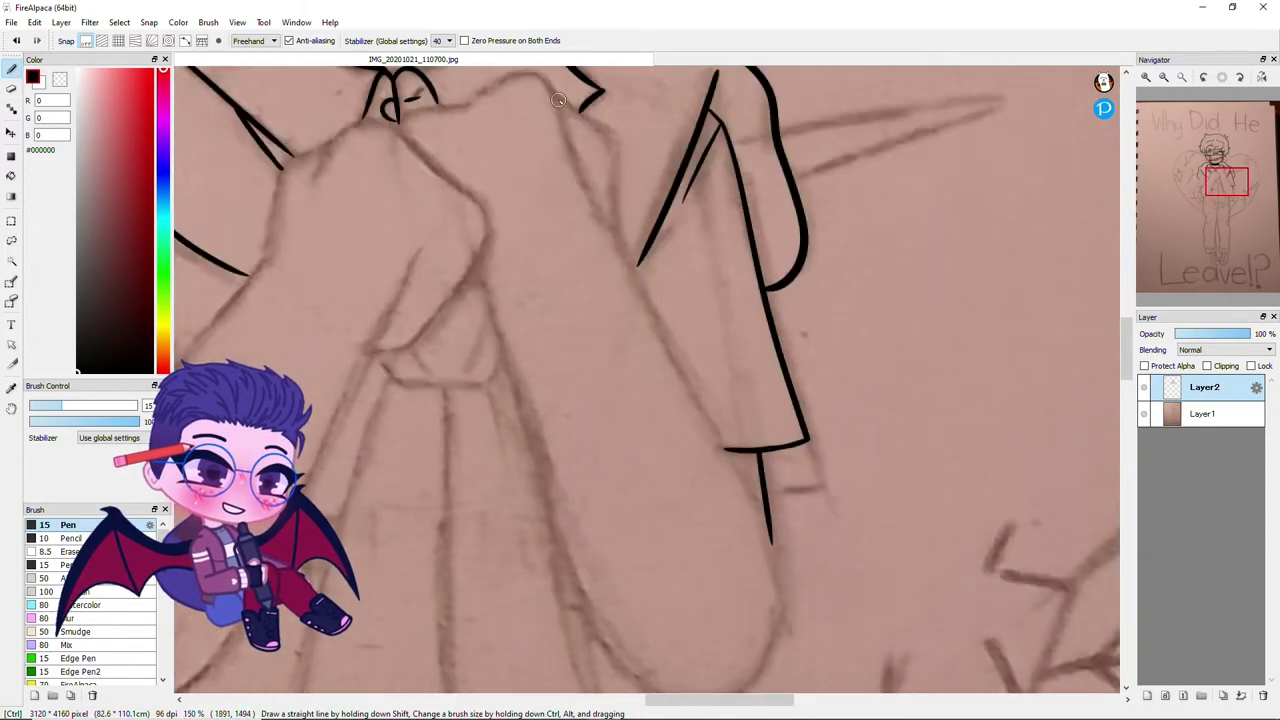
Ink the outer edge of the right forearm from the wrist down to the elbow
drag(600, 122, 656, 336)
key(ctrl+z)
drag(600, 122, 784, 622)
scroll(704, 266, up, 1)
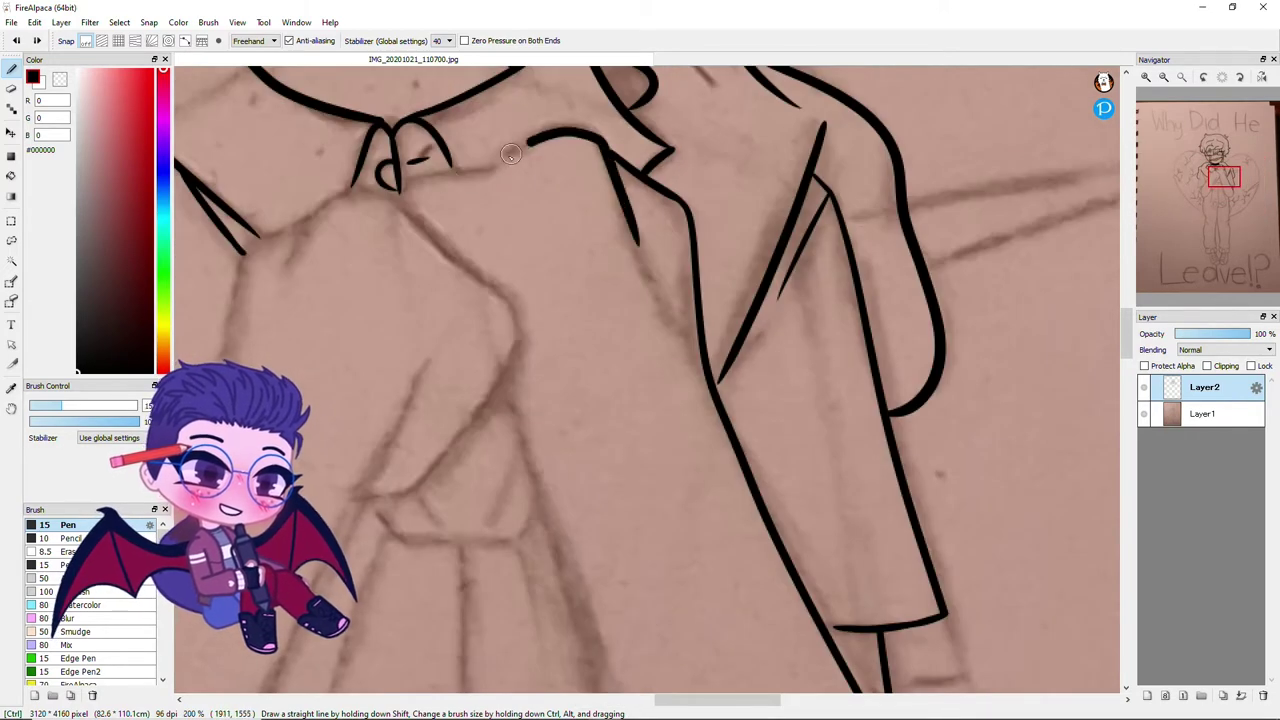
Ink the top contour of the right hand and the inner edge of the right forearm, undoing inaccurate strokes
mouse_move(494, 390)
mouse_down()
mouse_move(394, 110)
mouse_move(509, 443)
mouse_up()
key(ctrl+z)
mouse_move(394, 110)
mouse_down()
mouse_move(486, 386)
mouse_move(812, 570)
mouse_up()
key(ctrl+z)
mouse_move(394, 110)
mouse_down()
mouse_move(811, 523)
mouse_move(677, 309)
mouse_move(750, 393)
mouse_up()
key(ctrl+z)
key(ctrl+z)
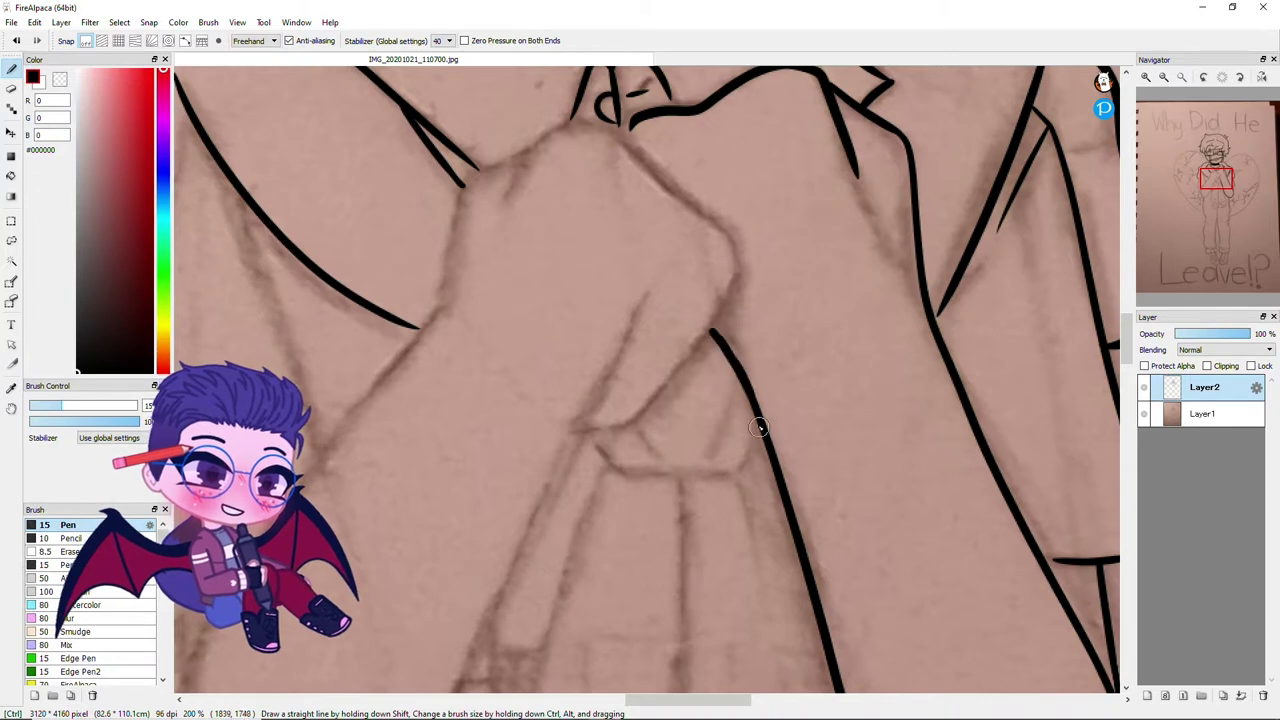
Ink the left sleeve's side edges and hem, undoing strokes that miss the sketch
scroll(759, 410, up, 5)
scroll(700, 400, down, 5)
scroll(700, 400, left, 5)
key(ctrl+z)
mouse_move(492, 118)
mouse_down()
mouse_move(612, 392)
mouse_move(621, 468)
mouse_move(456, 424)
mouse_up()
key(ctrl+z)
drag(492, 156, 406, 522)
scroll(443, 501, down, 1)
key(ctrl+z)
drag(522, 152, 444, 510)
Ink the left elbow curve, the forearm edges and the clasped hand above it
scroll(549, 547, down, 2)
scroll(549, 547, right, 2)
key(ctrl+z)
drag(424, 425, 486, 668)
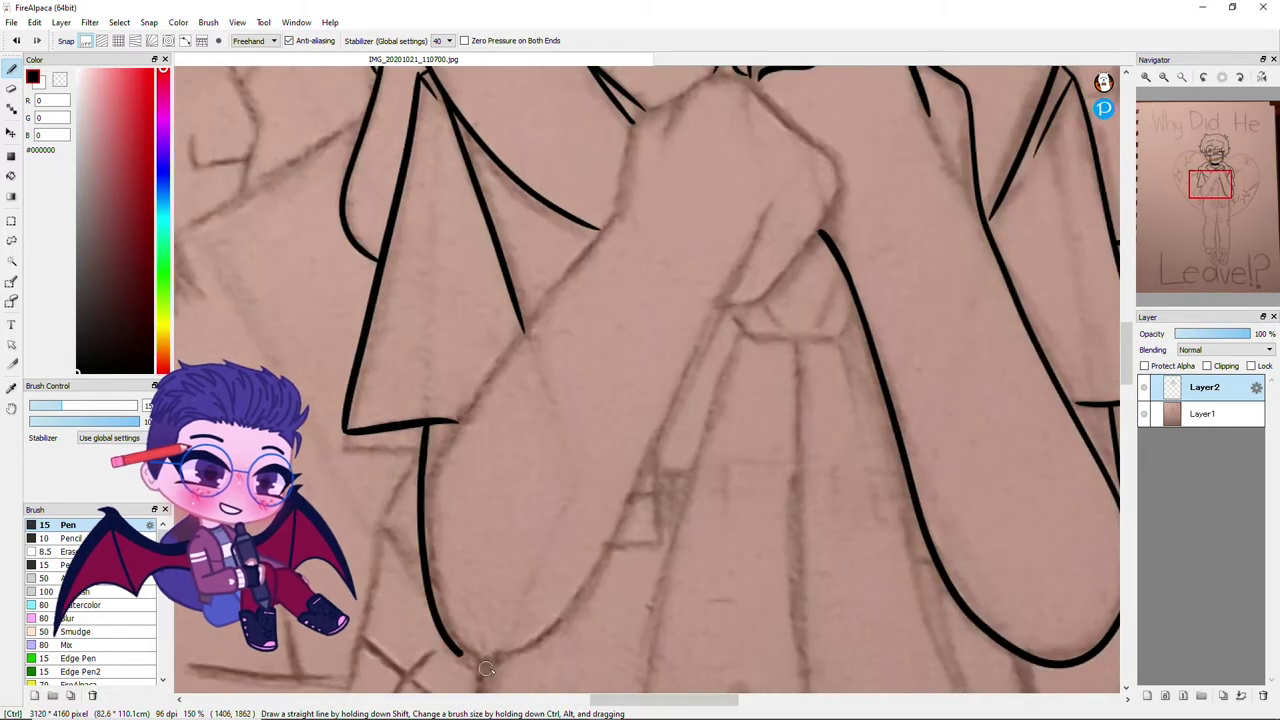
mouse_move(427, 484)
mouse_down()
mouse_move(648, 104)
mouse_move(826, 160)
mouse_move(741, 283)
mouse_up()
drag(786, 206, 688, 382)
key(ctrl+z)
mouse_move(725, 303)
mouse_down()
mouse_move(622, 508)
mouse_move(502, 664)
mouse_up()
Clean up the left forearm lines at the hand with the eraser and join the elbow curve smoothly
key(e)
scroll(643, 346, up, 3)
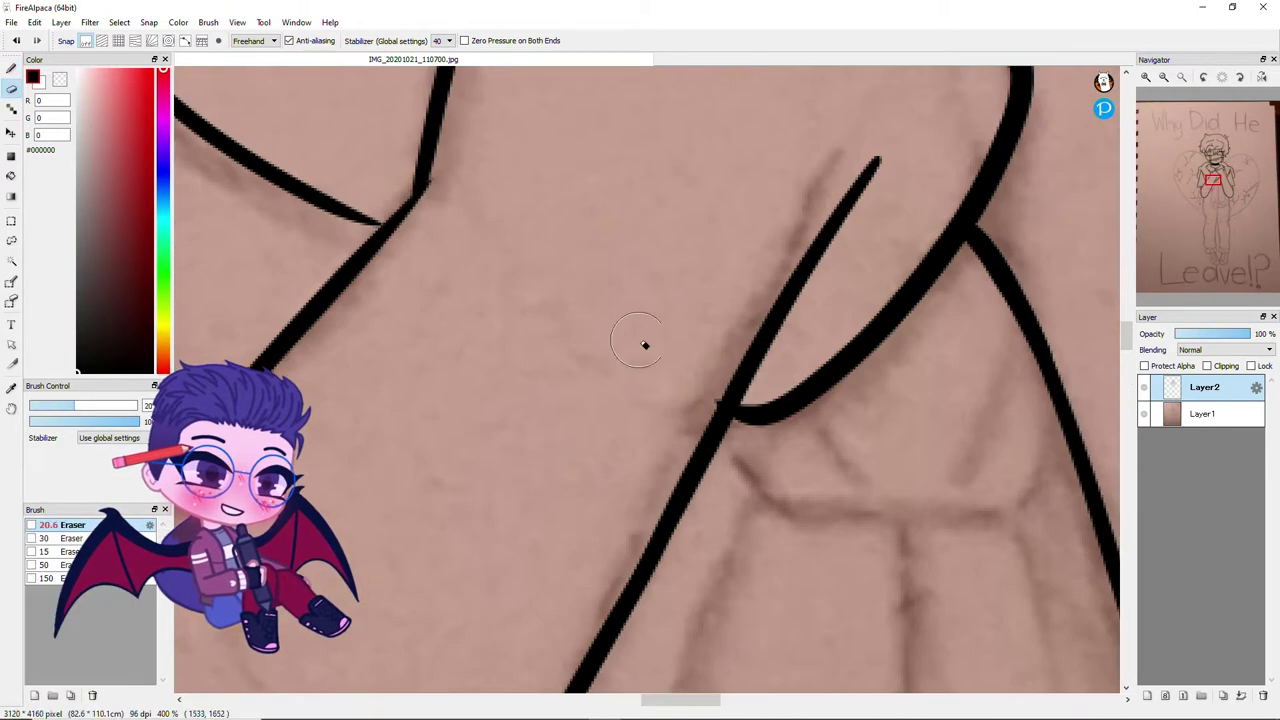
scroll(670, 389, down, 5)
scroll(670, 389, up, 4)
key(b)
drag(585, 488, 737, 398)
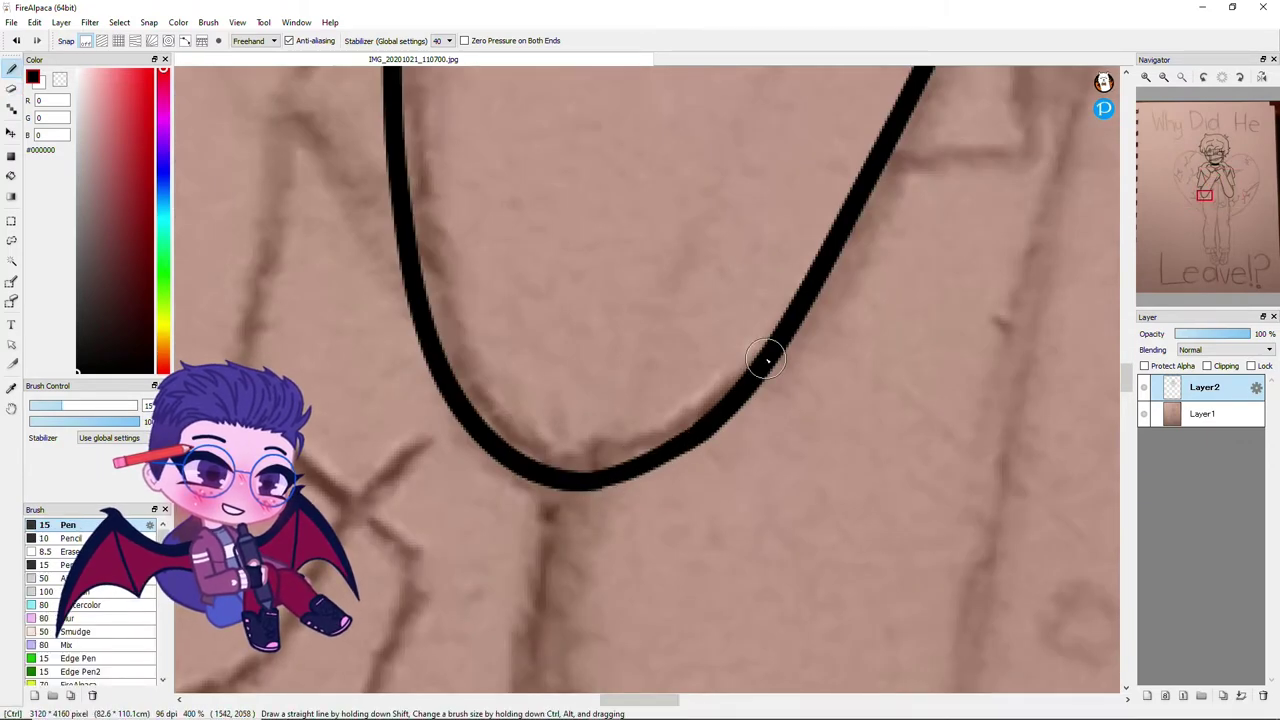
Ink the rounded shape below the clasped hands and add two short crease lines inside it
scroll(766, 360, down, 4)
scroll(600, 420, up, 3)
mouse_move(517, 368)
mouse_down()
mouse_move(586, 429)
mouse_move(790, 345)
mouse_up()
drag(592, 345, 610, 398)
drag(738, 295, 700, 398)
scroll(784, 340, down, 2)
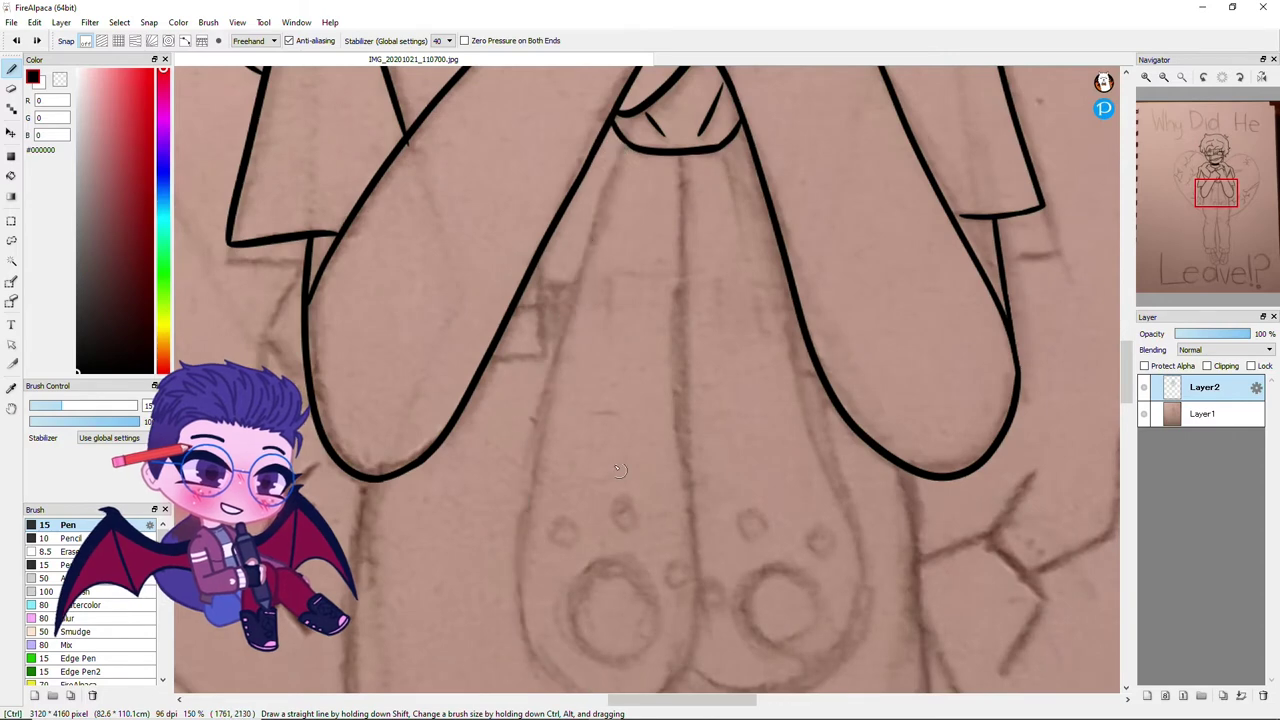
scroll(619, 470, down, 1)
scroll(620, 420, up, 1)
drag(570, 85, 625, 600)
drag(628, 95, 634, 265)
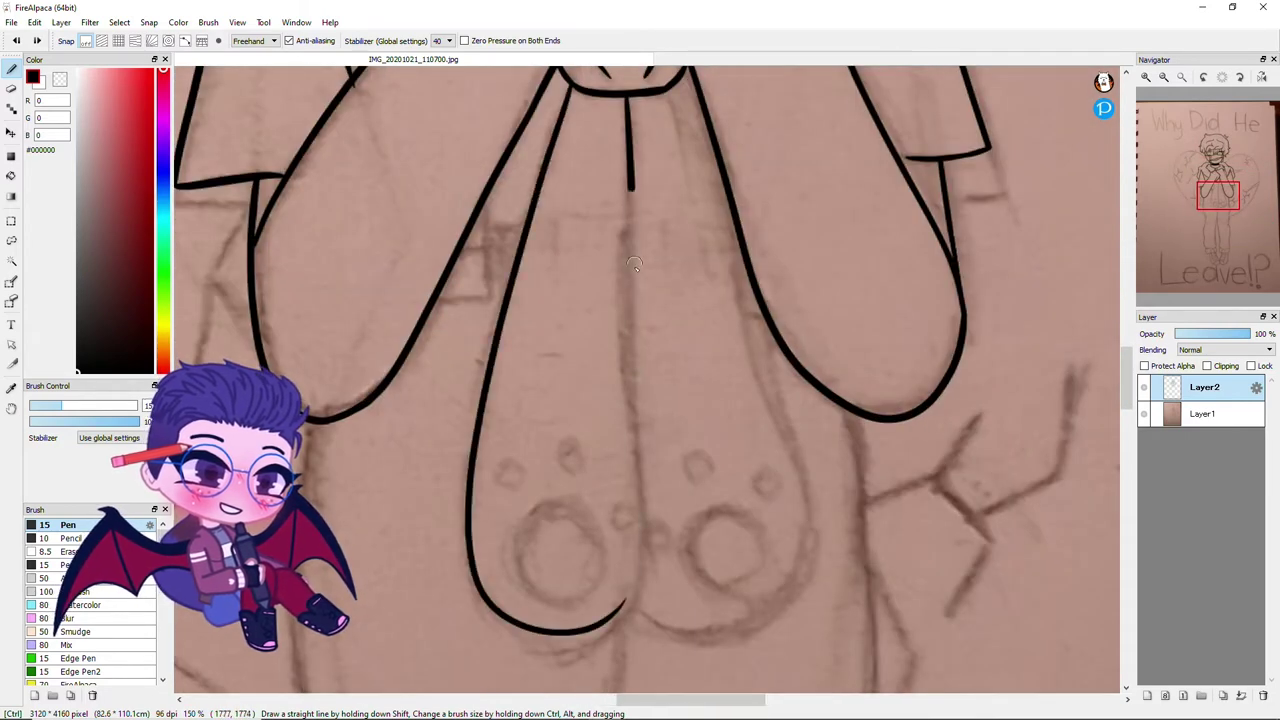
key(ctrl+z)
key(ctrl+z)
drag(568, 85, 625, 630)
mouse_move(625, 95)
mouse_down()
mouse_move(640, 595)
mouse_move(623, 588)
mouse_up()
key(e)
key(b)
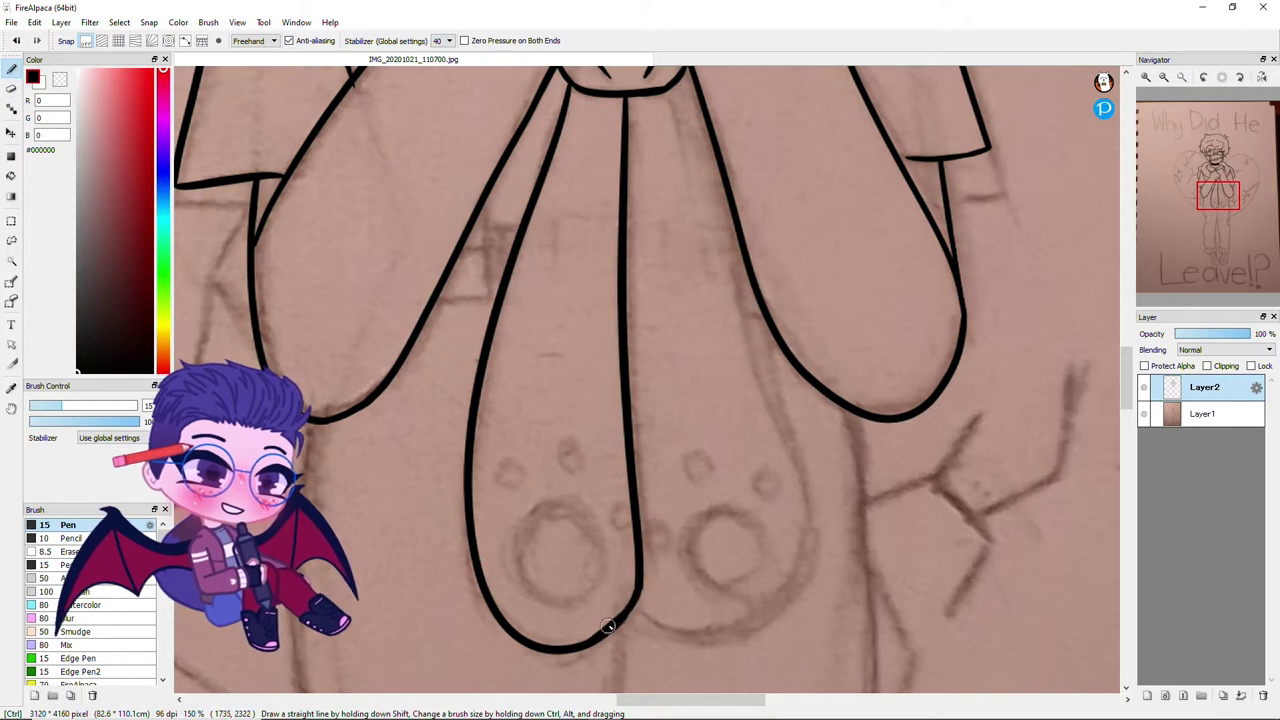
key(ctrl+z)
key(ctrl+z)
key(ctrl+z)
Ink the two long hanging flaps between the forearms with rounded ends and a shared centre line
mouse_move(556, 85)
mouse_down()
mouse_move(535, 168)
mouse_move(632, 592)
mouse_up()
drag(628, 95, 640, 600)
key(ctrl+z)
drag(728, 200, 640, 605)
Ink the paw pads on both hanging flaps as a large circle with small toe circles around it
drag(690, 548, 745, 510)
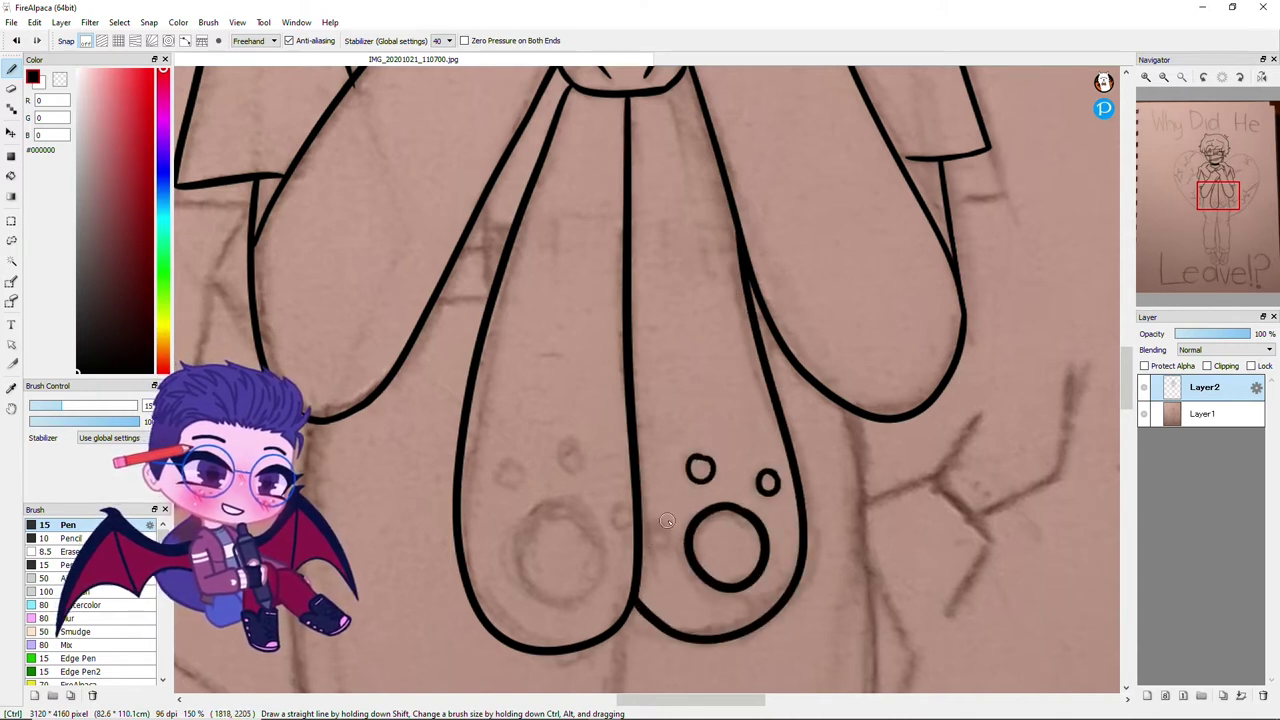
key(ctrl+z)
key(ctrl+z)
drag(698, 452, 703, 453)
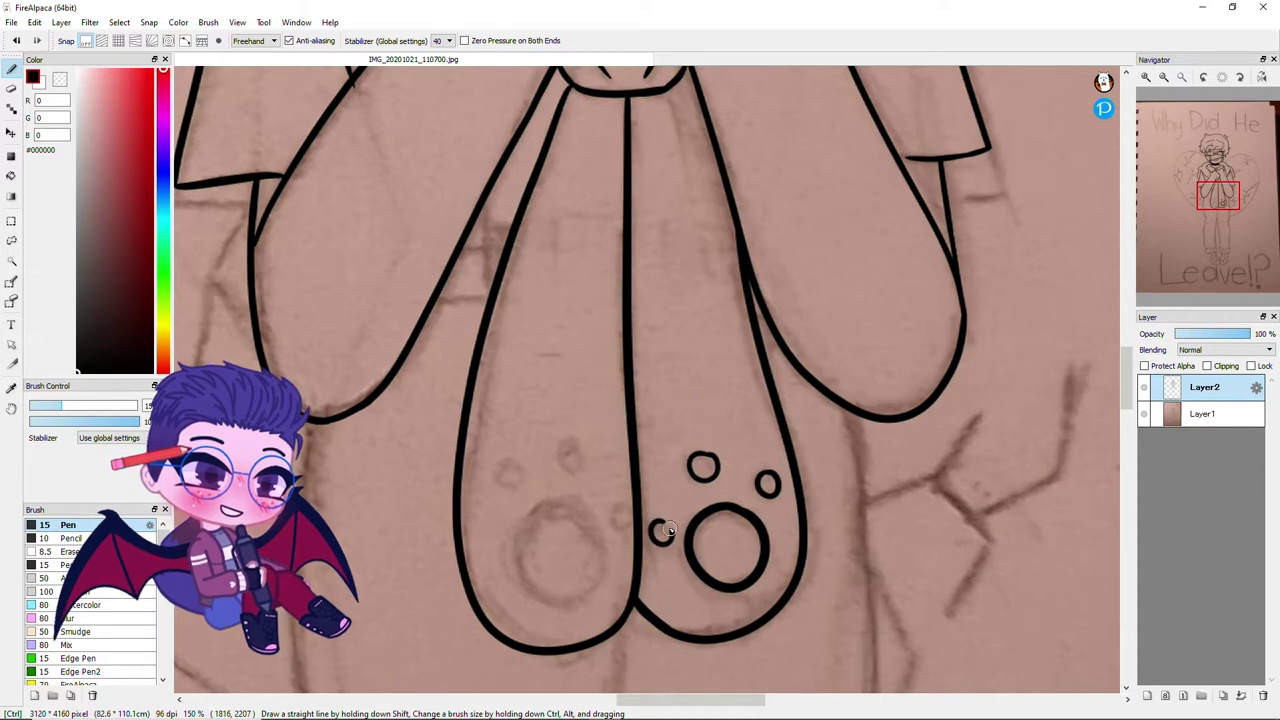
drag(577, 507, 572, 502)
drag(580, 440, 583, 444)
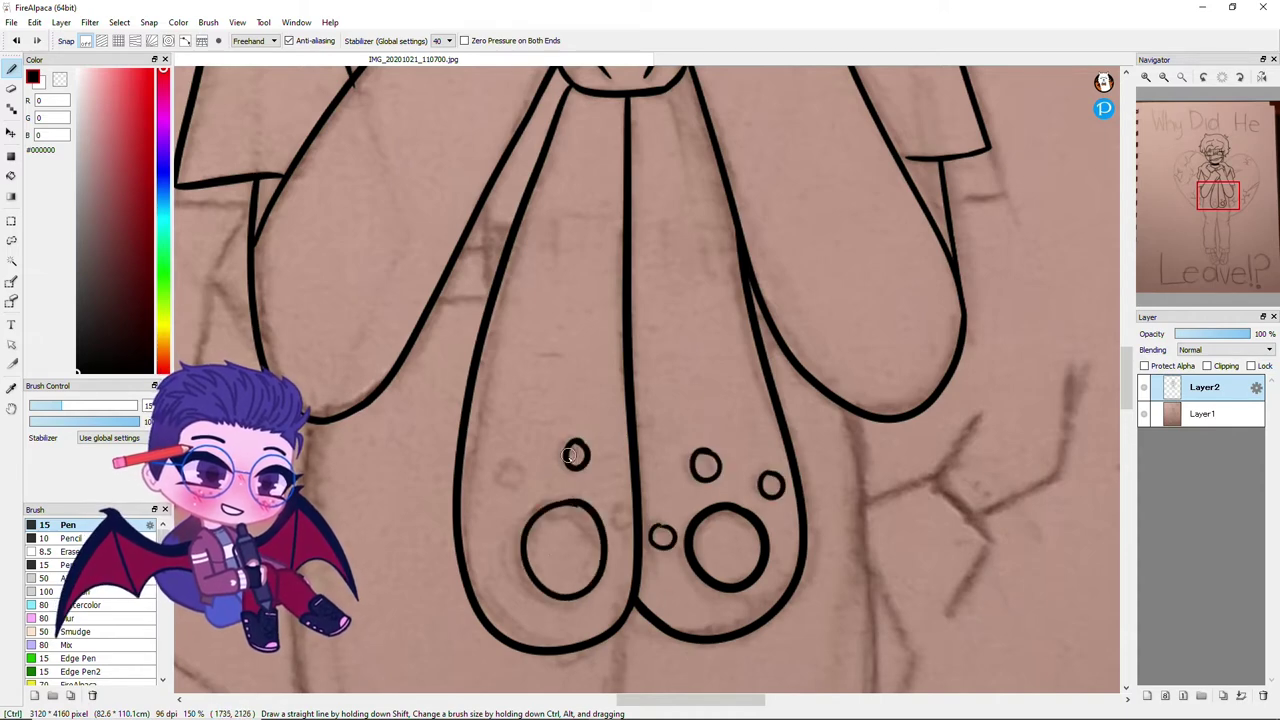
Ink the upper outer edge of the left trouser leg below the elbow
scroll(597, 575, down, 6)
scroll(626, 365, up, 7)
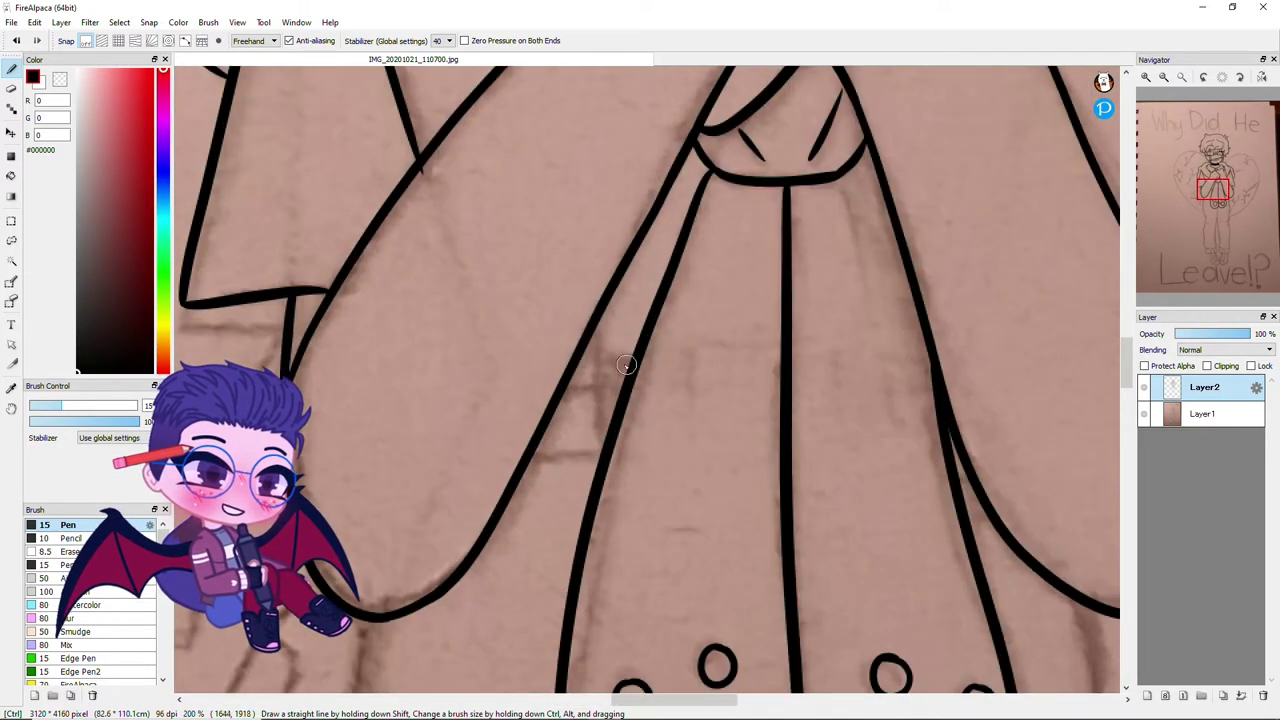
scroll(975, 455, down, 5)
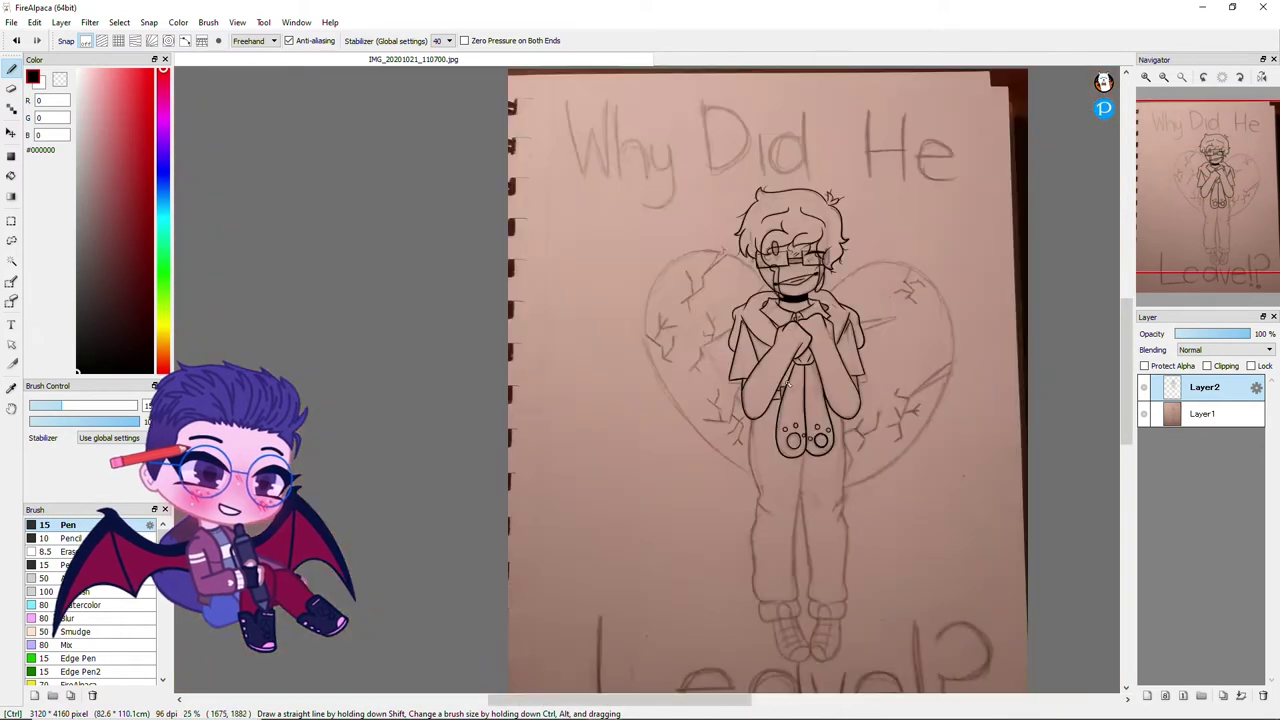
scroll(484, 218, up, 4)
drag(484, 218, 584, 598)
scroll(487, 403, down, 2)
scroll(487, 403, up, 2)
Ink the lower outer edge of the left trouser leg and its rolled cuff with the shoe tongue
drag(500, 466, 515, 655)
key(ctrl+z)
drag(520, 292, 480, 650)
scroll(500, 450, down, 2)
key(ctrl+z)
drag(521, 285, 614, 616)
drag(558, 695, 610, 692)
scroll(662, 643, down, 2)
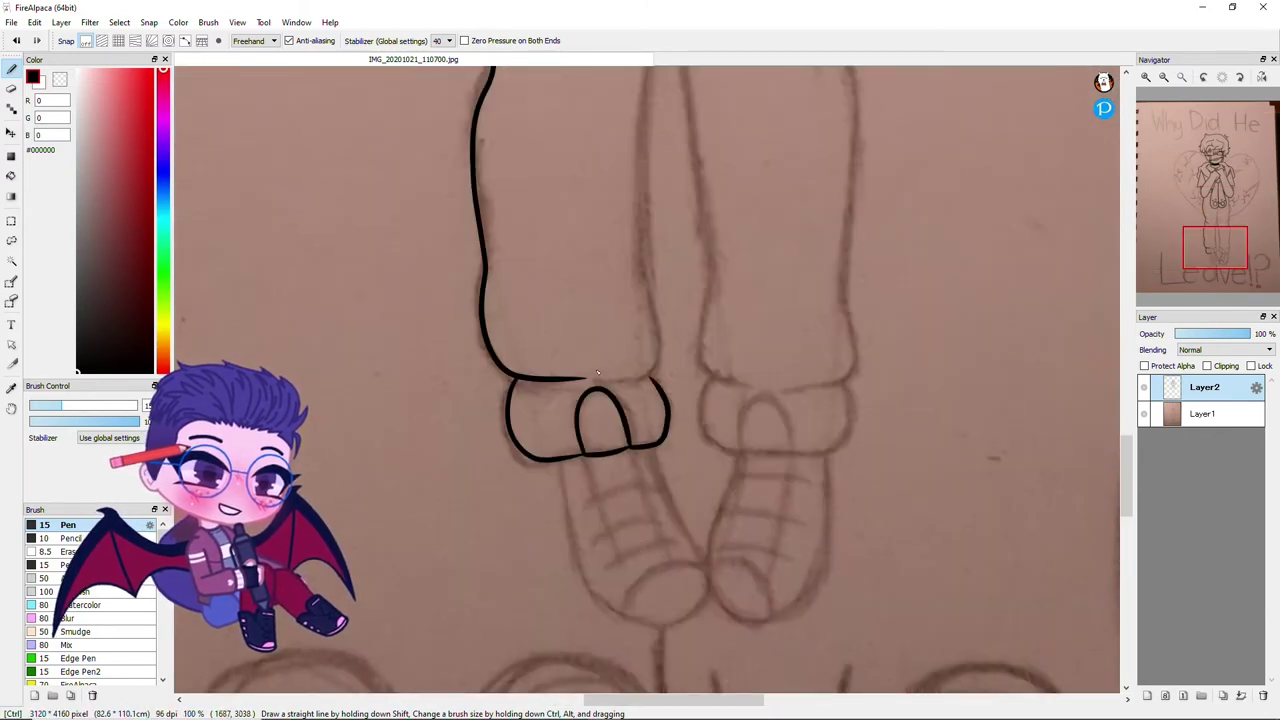
Redo the left trouser cuff's outline and ink the left shoe with its toe cap and laces
key(ctrl+z)
drag(517, 382, 640, 625)
drag(655, 455, 705, 620)
key(ctrl+z)
key(ctrl+z)
drag(560, 462, 690, 619)
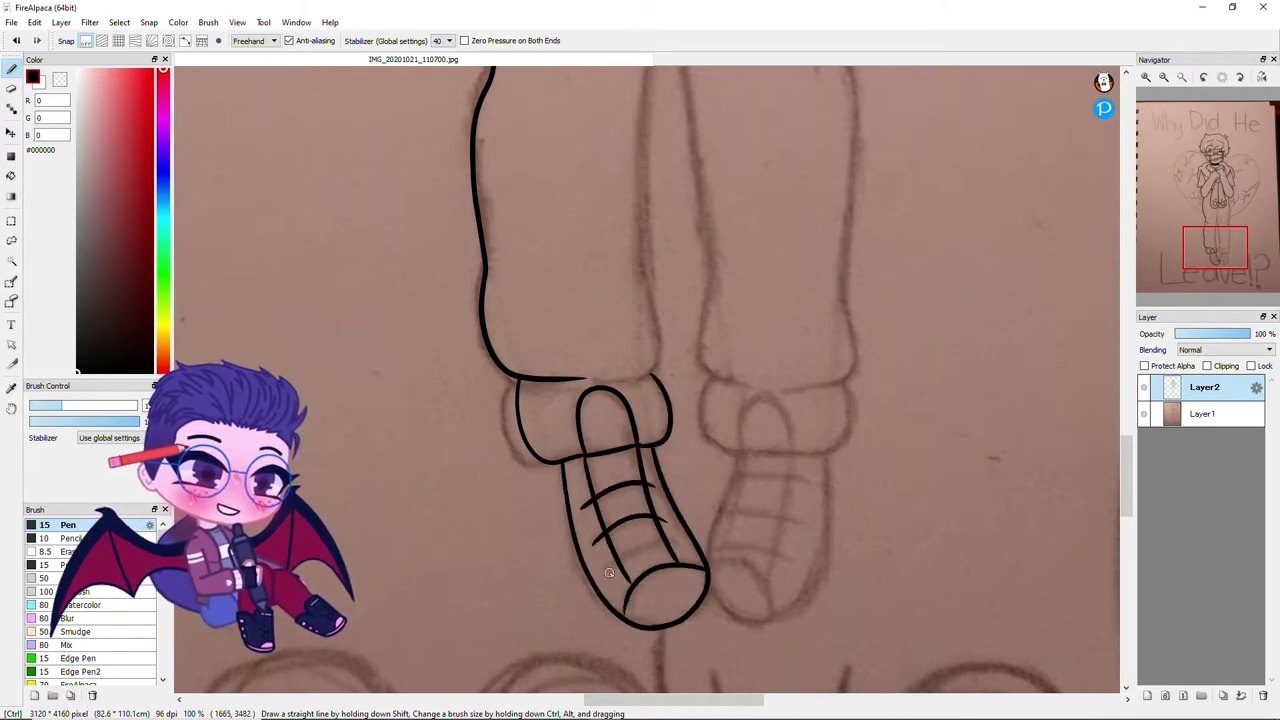
Ink the inner edge of the left trouser leg from the hanging flaps down to the hem
scroll(713, 293, down, 1)
key(ctrl+z)
drag(633, 116, 592, 510)
key(ctrl+z)
key(ctrl+z)
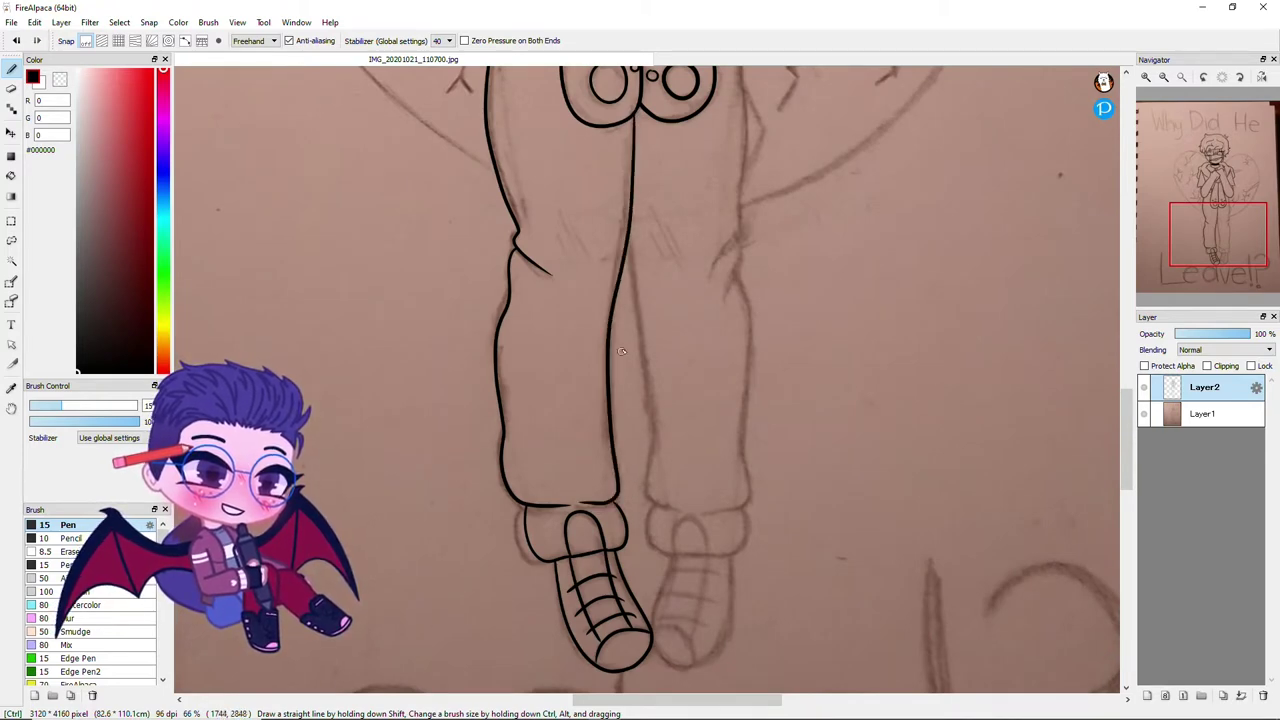
Ink the right trouser leg's upper outer edge with its knee folds and short hatch marks on both knees
scroll(592, 510, up, 1)
drag(720, 186, 712, 537)
scroll(543, 545, up, 1)
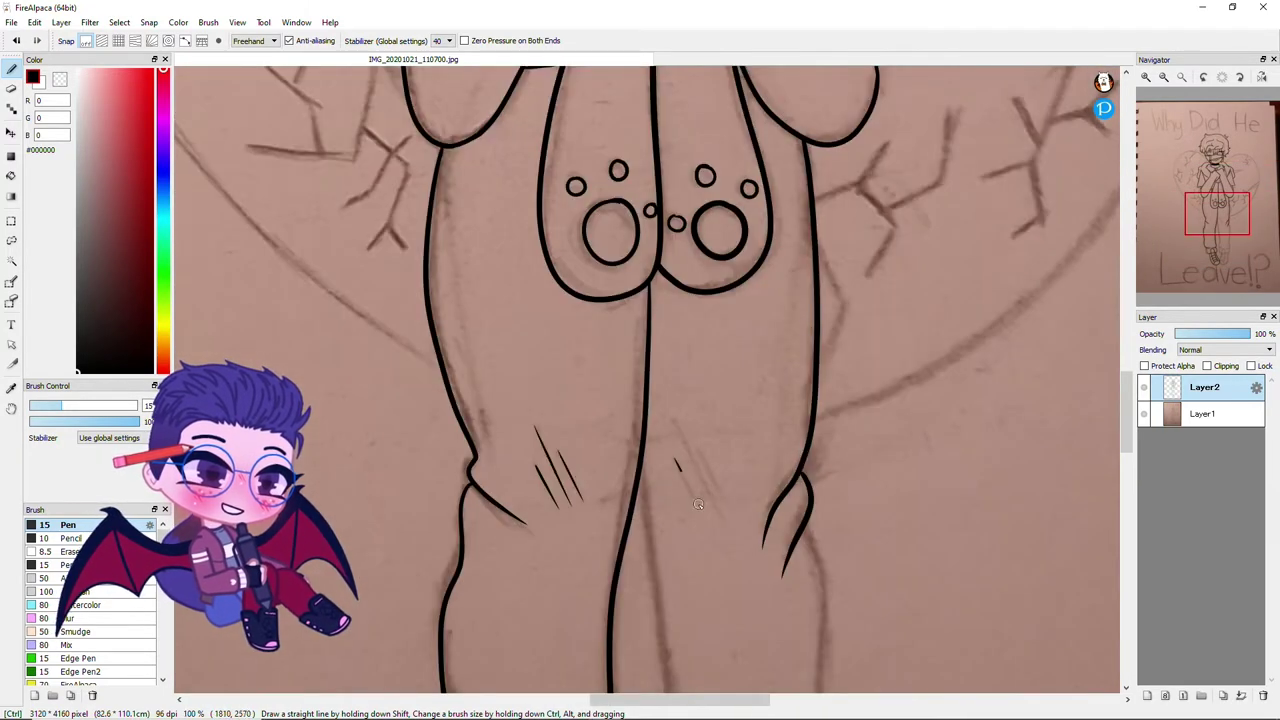
Ink the inner edge and the lower outer edge of the right trouser leg below the knee
scroll(674, 458, down, 1)
scroll(674, 458, up, 1)
mouse_move(606, 196)
mouse_down()
mouse_move(632, 586)
mouse_move(638, 493)
mouse_up()
key(ctrl+z)
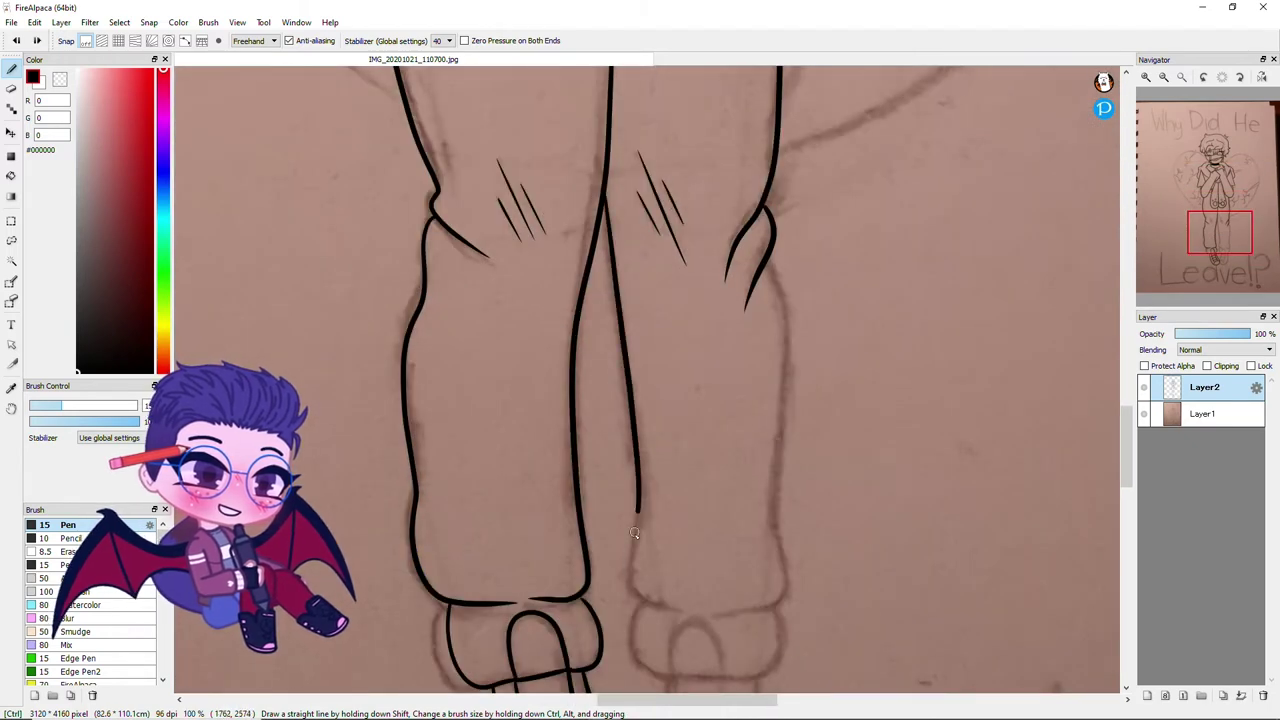
drag(782, 412, 710, 620)
Ink the right trouser hem, the rolled cuff below it and the arched shoe tongue
scroll(710, 620, down, 1)
scroll(474, 314, up, 2)
mouse_move(578, 190)
mouse_down()
mouse_move(640, 330)
mouse_move(740, 326)
mouse_up()
key(ctrl+z)
drag(640, 328, 800, 328)
drag(858, 200, 800, 328)
drag(632, 335, 605, 410)
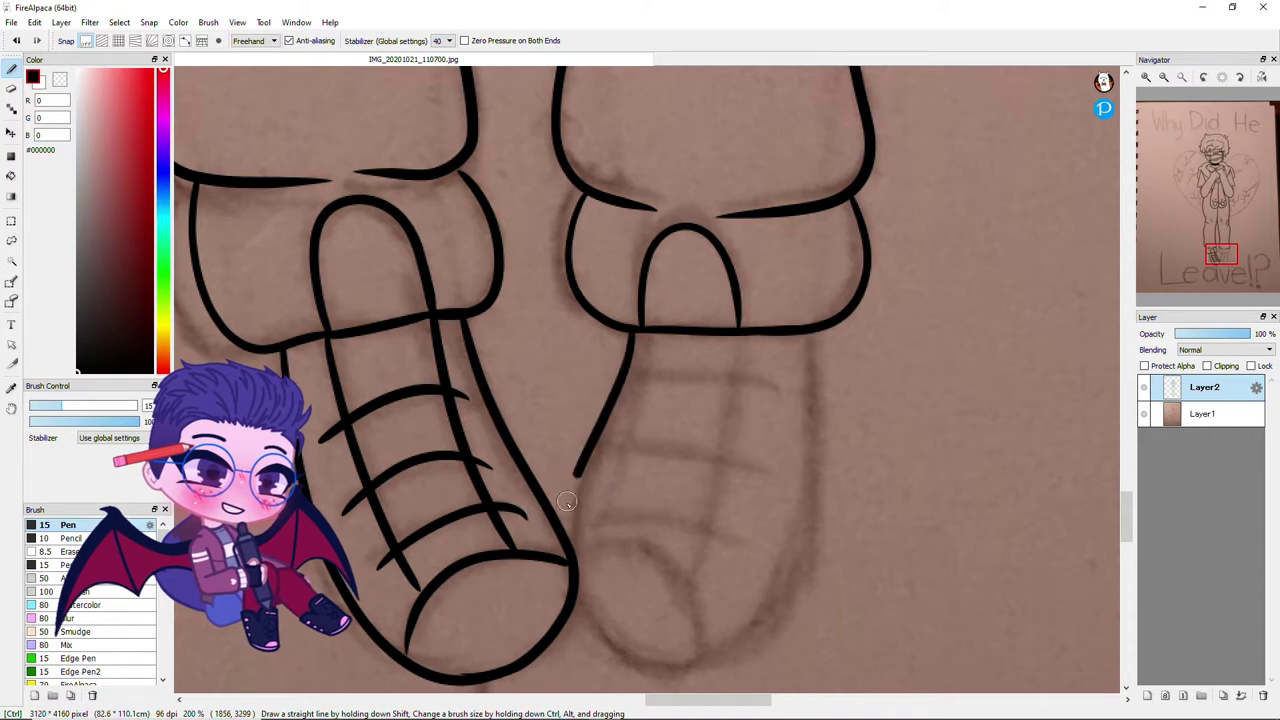
Ink the right shoe's side edges, rounded toe cap and inner lacing edge
mouse_move(635, 328)
mouse_down()
mouse_move(696, 668)
mouse_move(796, 564)
mouse_up()
drag(812, 345, 782, 600)
key(ctrl+z)
key(ctrl+y)
key(ctrl+z)
mouse_move(593, 572)
mouse_down()
mouse_move(730, 648)
mouse_move(740, 638)
mouse_up()
drag(636, 335, 585, 565)
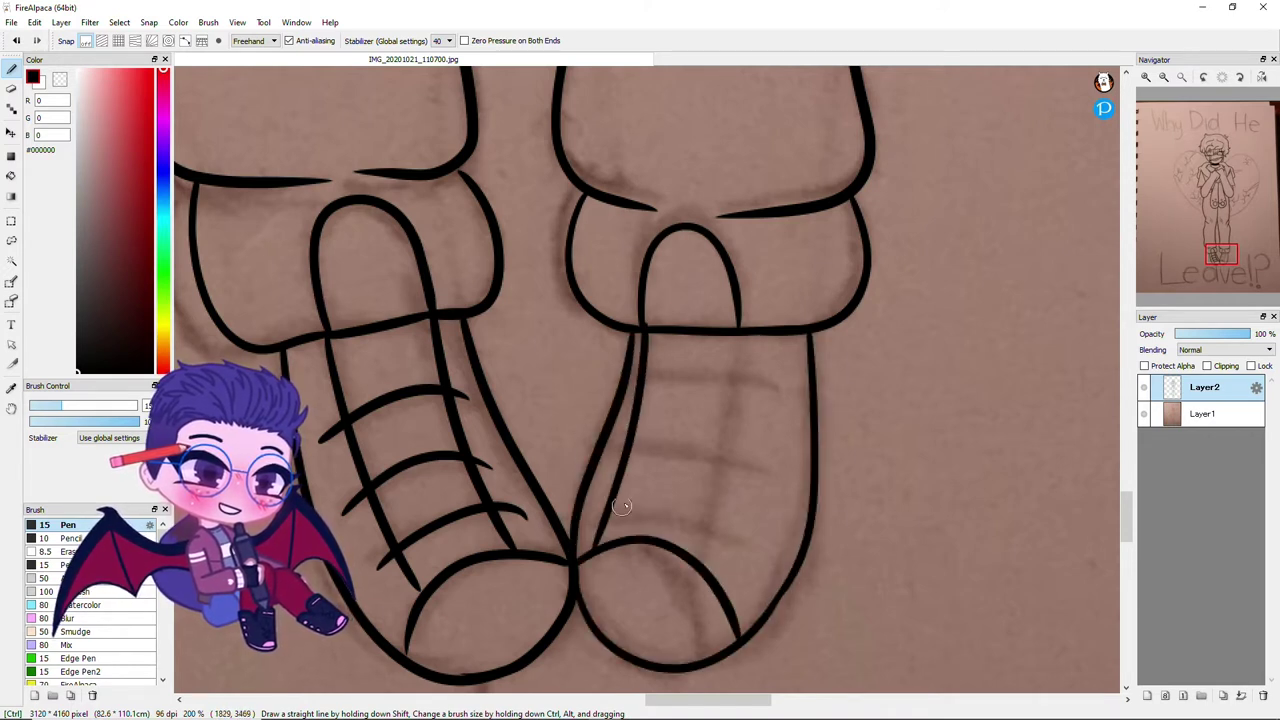
Ink the second lacing edge and the cross laces on the right shoe
drag(740, 338, 710, 565)
drag(632, 375, 765, 378)
drag(622, 452, 770, 456)
drag(598, 516, 683, 510)
scroll(764, 528, down, 5)
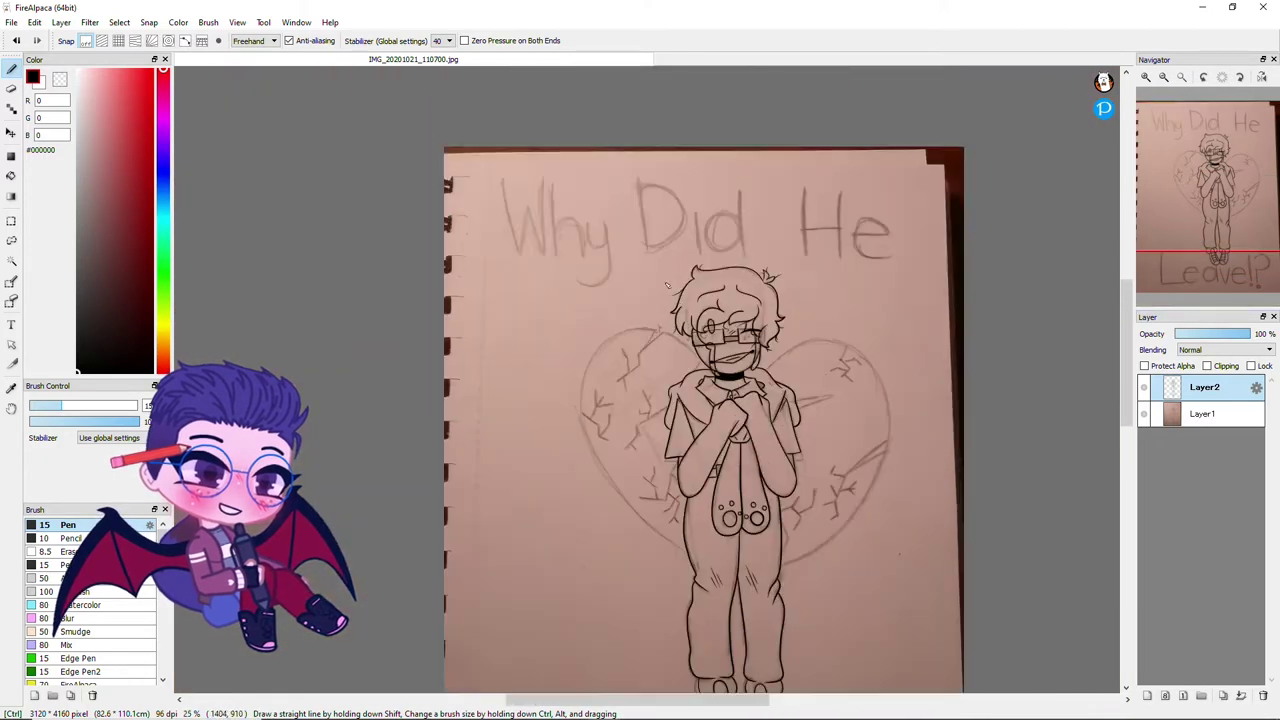
Add a new layer above the line art and switch the pen colour to white
scroll(560, 200, up, 3)
key(ctrl+shift+n)
drag(380, 140, 430, 350)
key(ctrl+z)
key(x)
Trace the word "Why" of the pencil title in white
mouse_move(378, 138)
mouse_down()
mouse_move(432, 360)
mouse_move(455, 222)
mouse_up()
drag(493, 271, 492, 365)
drag(510, 150, 527, 355)
drag(528, 300, 598, 340)
drag(606, 283, 572, 400)
key(ctrl+z)
key(ctrl+z)
mouse_move(606, 270)
mouse_down()
mouse_move(666, 320)
mouse_move(568, 398)
mouse_up()
Trace the word "Did" in white, dotting the i with a small two-part heart shape
drag(740, 146, 765, 345)
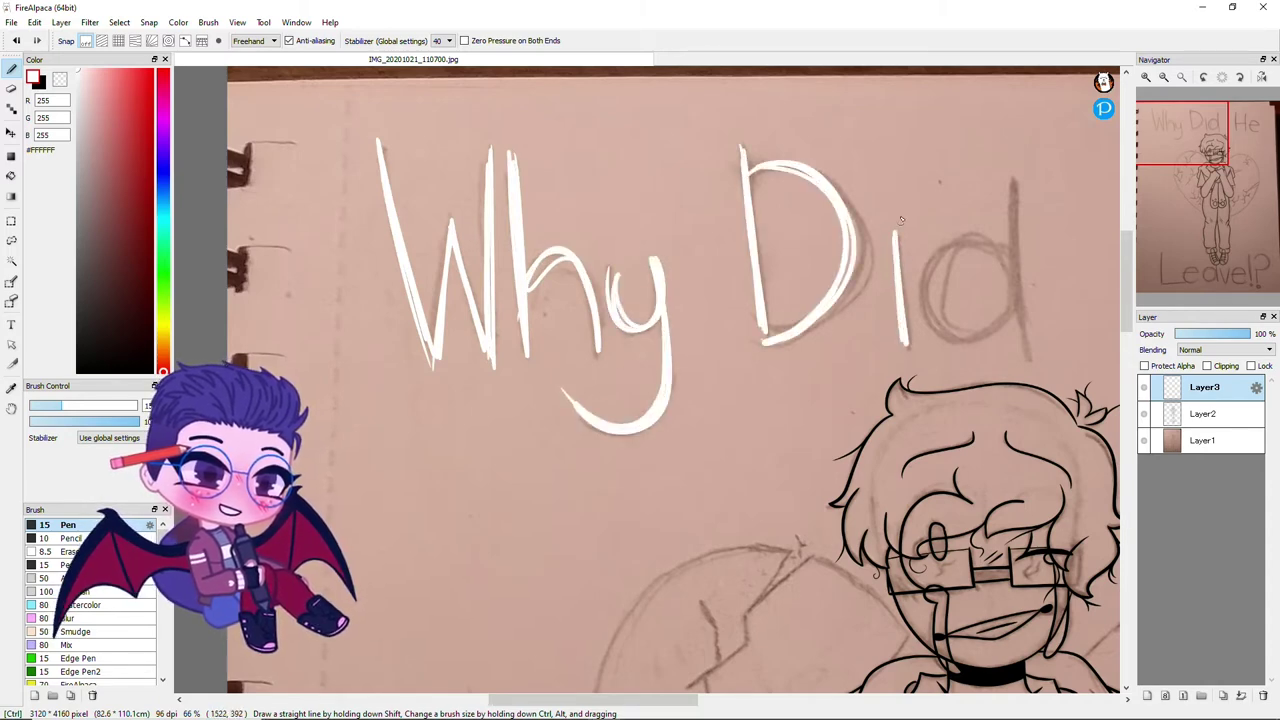
scroll(910, 212, down, 3)
scroll(690, 275, up, 5)
drag(676, 255, 678, 330)
key(ctrl+z)
drag(676, 255, 688, 318)
scroll(734, 220, down, 3)
drag(750, 272, 756, 385)
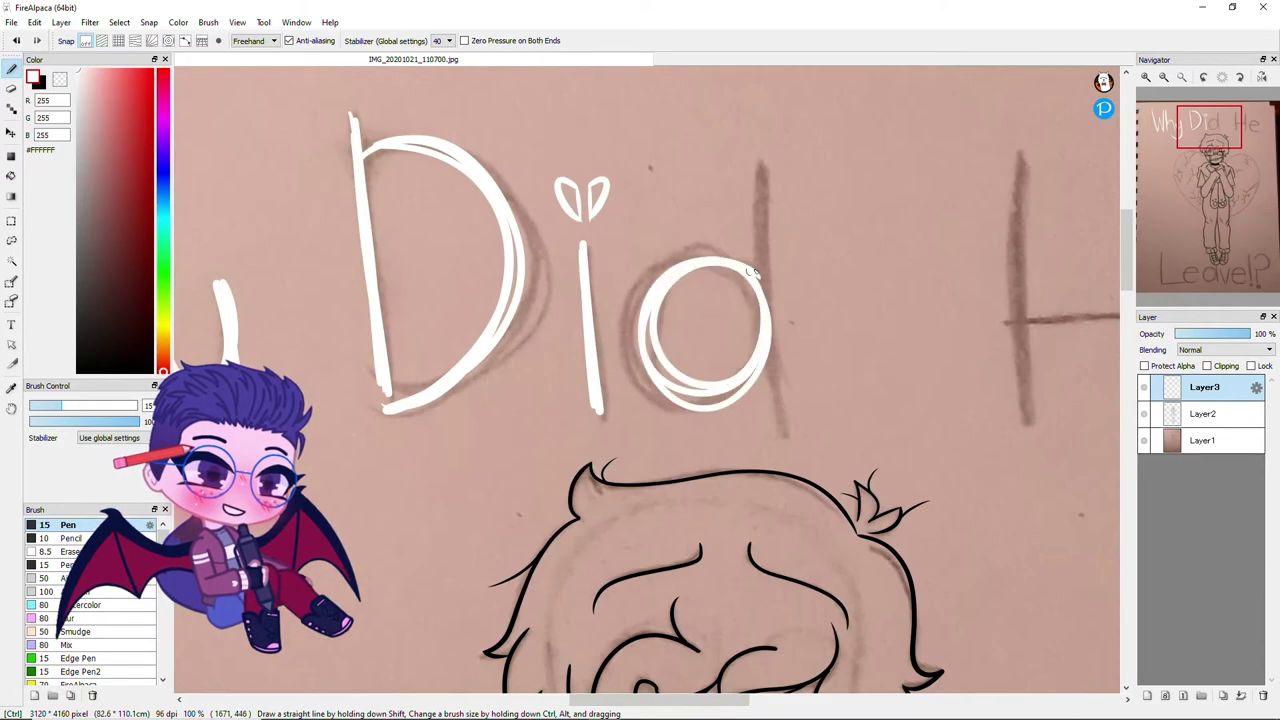
drag(770, 172, 772, 412)
Trace the word "He" in white at the end of the upper title line
scroll(741, 287, down, 3)
scroll(741, 287, up, 6)
drag(525, 162, 552, 575)
drag(512, 414, 755, 402)
drag(748, 158, 758, 545)
drag(750, 160, 760, 560)
mouse_move(800, 442)
mouse_down()
mouse_move(900, 348)
mouse_move(1045, 555)
mouse_up()
scroll(1045, 555, down, 4)
Trace the word "Leave" in white over the pencil lettering below the shoes
scroll(395, 450, up, 1)
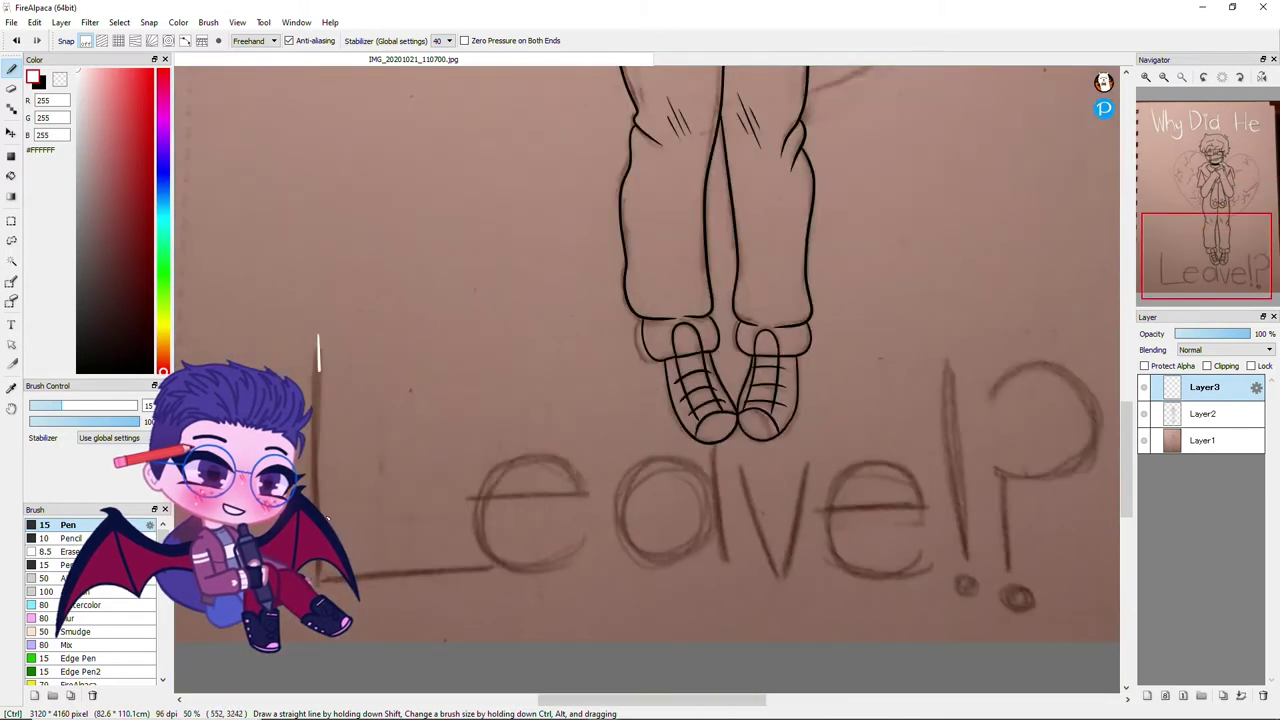
drag(470, 493, 578, 562)
drag(596, 490, 594, 545)
drag(716, 470, 712, 540)
drag(730, 563, 718, 453)
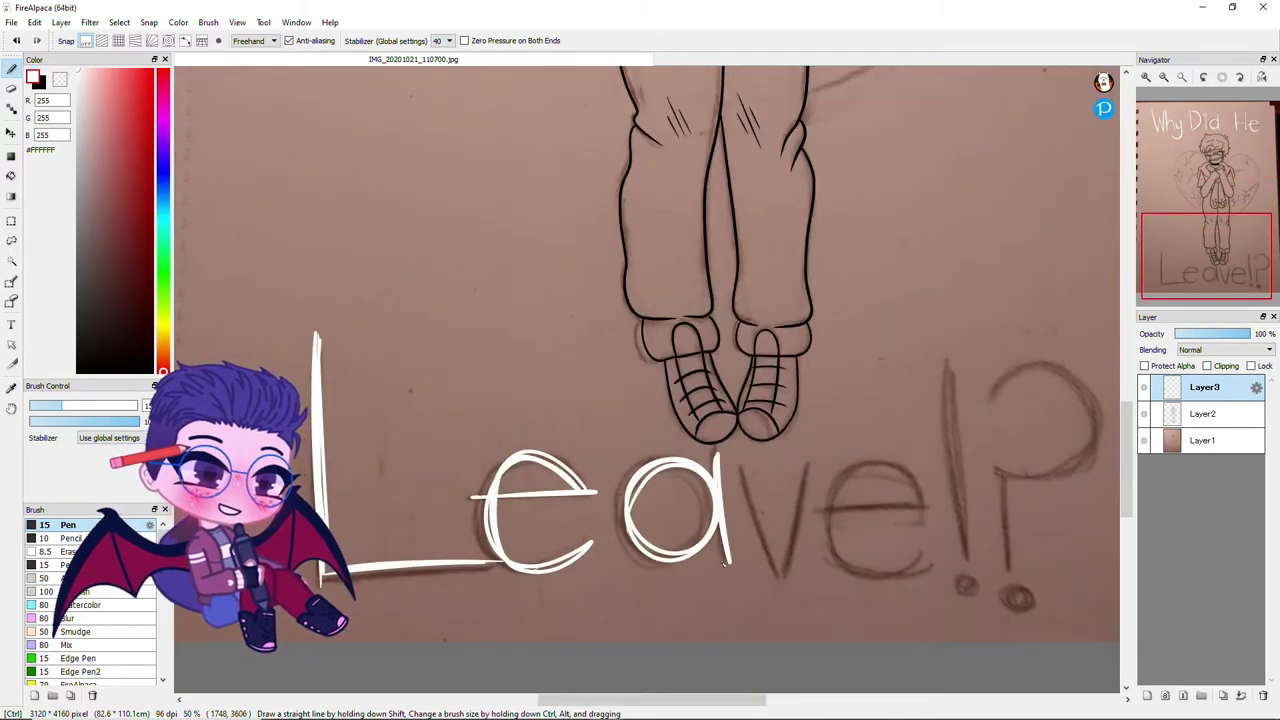
drag(830, 505, 922, 503)
drag(922, 500, 918, 570)
drag(918, 470, 890, 575)
Draw the white exclamation mark after "Leave" with a small heart as its dot
scroll(880, 540, down, 1)
scroll(880, 540, up, 2)
drag(706, 215, 720, 457)
mouse_move(712, 455)
mouse_down()
mouse_move(708, 358)
mouse_move(680, 505)
mouse_up()
scroll(716, 508, up, 4)
drag(700, 368, 752, 450)
key(ctrl+z)
key(ctrl+z)
drag(655, 340, 680, 508)
drag(700, 368, 752, 450)
drag(707, 511, 684, 508)
Draw the white question mark after the exclamation mark, with a small heart as its dot
scroll(705, 510, down, 3)
scroll(640, 400, up, 2)
drag(617, 152, 599, 173)
mouse_move(655, 115)
mouse_down()
mouse_move(790, 250)
mouse_move(605, 330)
mouse_up()
key(ctrl+z)
drag(660, 118, 600, 305)
drag(610, 135, 790, 270)
mouse_move(605, 305)
mouse_down()
mouse_move(640, 528)
mouse_move(618, 560)
mouse_up()
scroll(674, 543, down, 4)
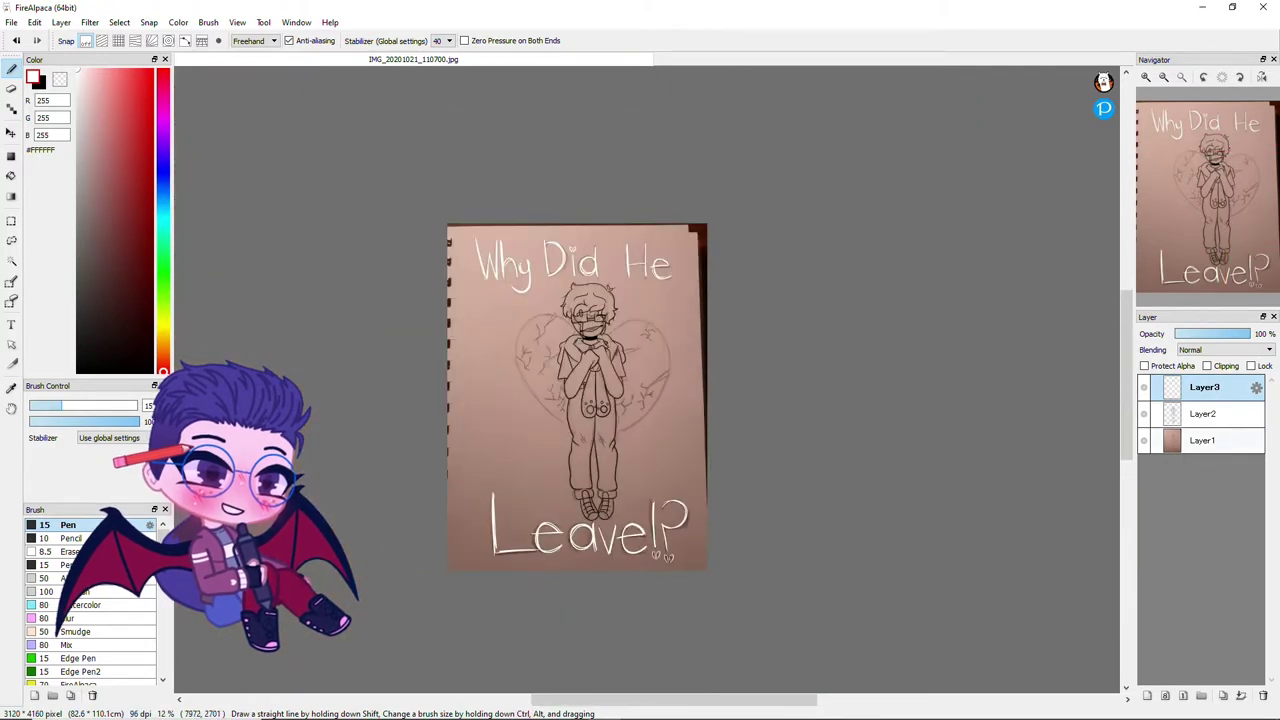
Add a layer between the sketch photo and the line art and ink the heart's right half outline in black
click(1147, 695)
scroll(640, 300, up, 2)
drag(624, 335, 932, 378)
scroll(946, 420, up, 2)
drag(897, 205, 553, 615)
Ink the branching crack running down from the top of the heart's right half
scroll(884, 182, down, 1)
scroll(715, 200, up, 2)
drag(715, 200, 722, 335)
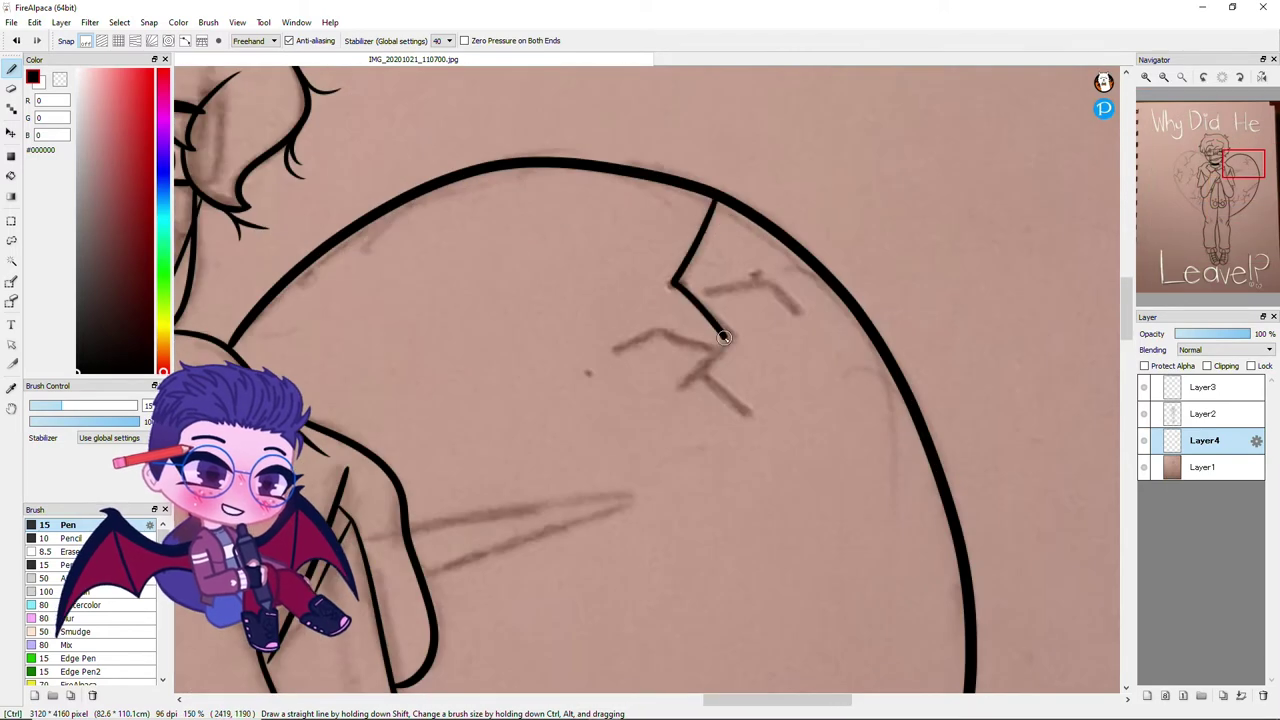
scroll(585, 295, up, 1)
drag(455, 383, 890, 320)
Ink the long wedge-shaped cracks beside the right shoulder and at the heart's right edge
scroll(640, 380, down, 3)
scroll(745, 212, up, 3)
mouse_move(750, 210)
mouse_down()
mouse_move(475, 459)
mouse_move(732, 307)
mouse_up()
scroll(582, 222, down, 1)
scroll(560, 330, down, 3)
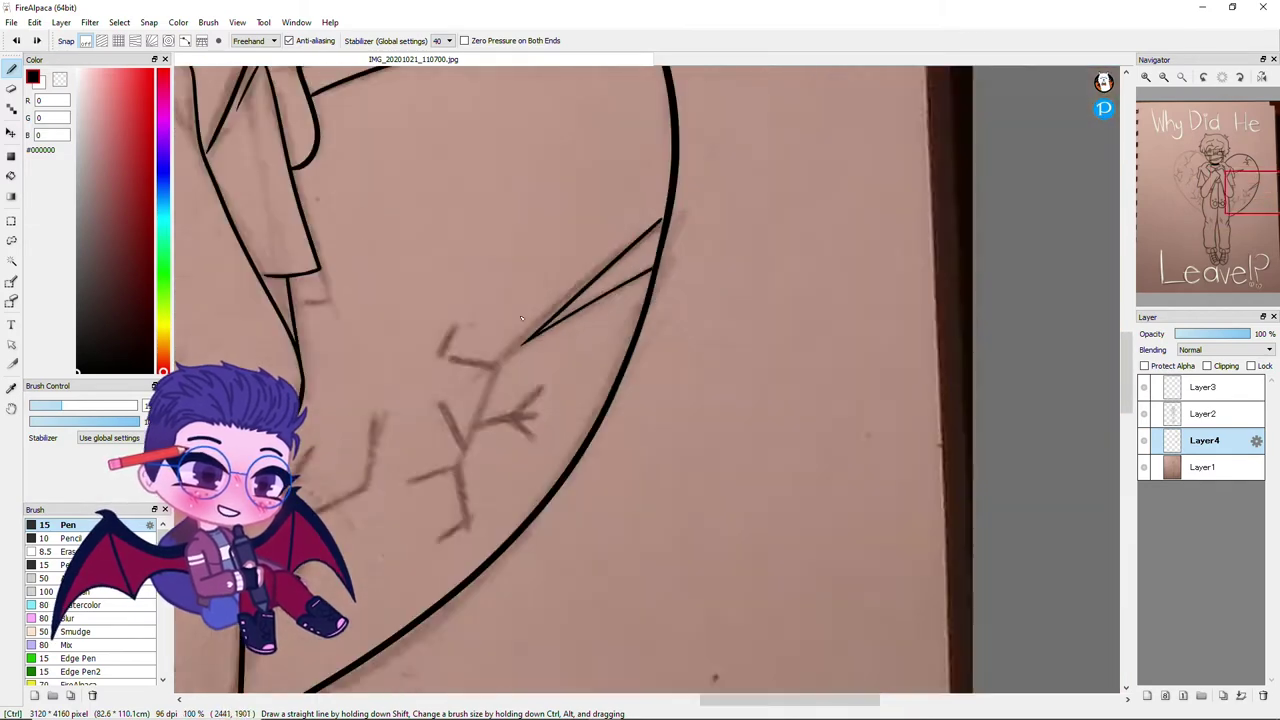
Ink the branches that continue the wedge-shaped crack inside the heart's lower right half
scroll(560, 300, up, 4)
mouse_move(420, 575)
mouse_down()
mouse_move(537, 243)
mouse_move(400, 250)
mouse_up()
mouse_move(400, 146)
mouse_down()
mouse_move(400, 250)
mouse_move(433, 218)
mouse_up()
mouse_move(476, 440)
mouse_down()
mouse_move(548, 410)
mouse_move(660, 396)
mouse_up()
drag(655, 322, 595, 401)
drag(595, 401, 640, 482)
drag(352, 355, 442, 510)
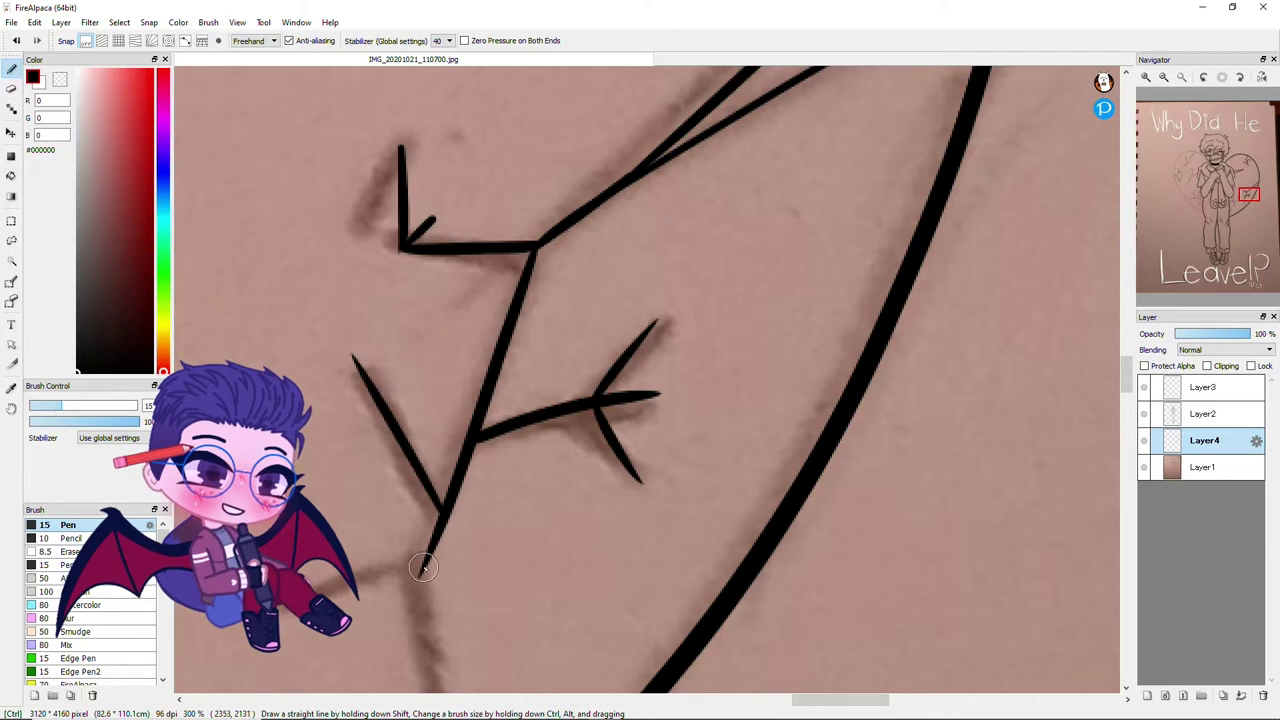
scroll(500, 577, up, 1)
drag(620, 345, 441, 397)
drag(633, 545, 568, 602)
scroll(636, 550, down, 3)
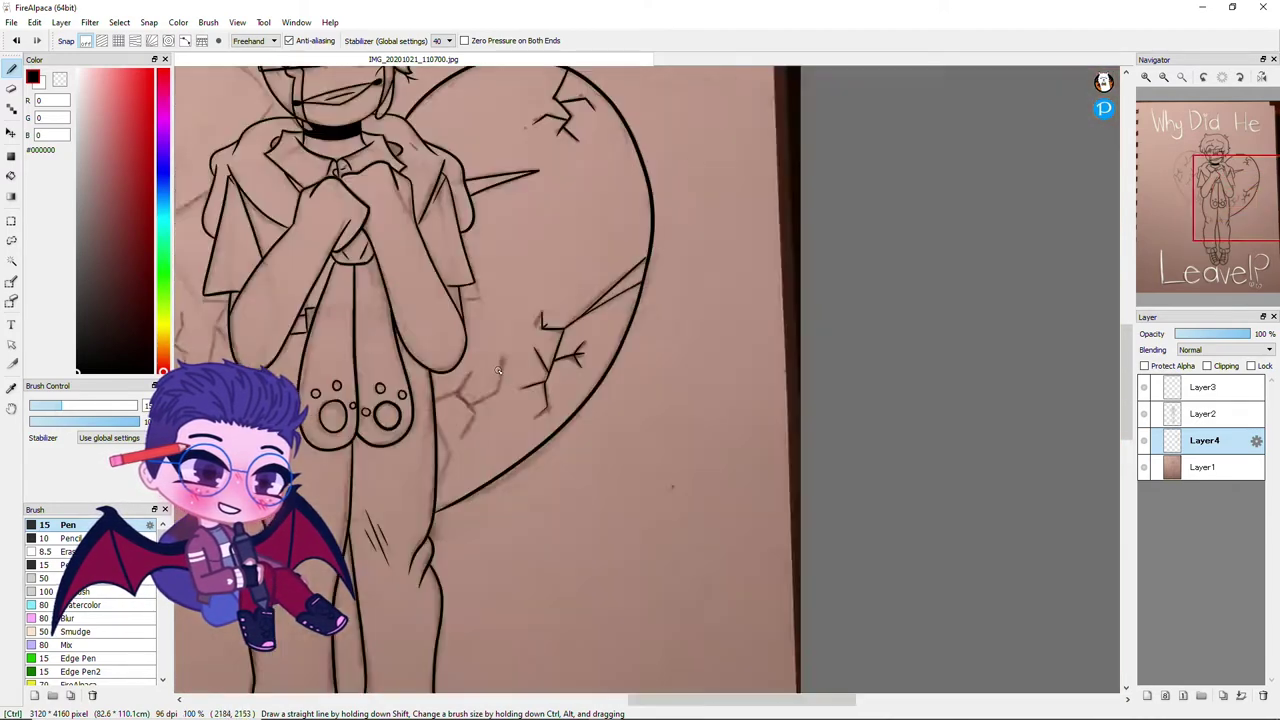
Ink the angular chip and the branching crack beside the right trouser leg
scroll(580, 505, up, 2)
drag(535, 372, 580, 510)
drag(528, 299, 608, 272)
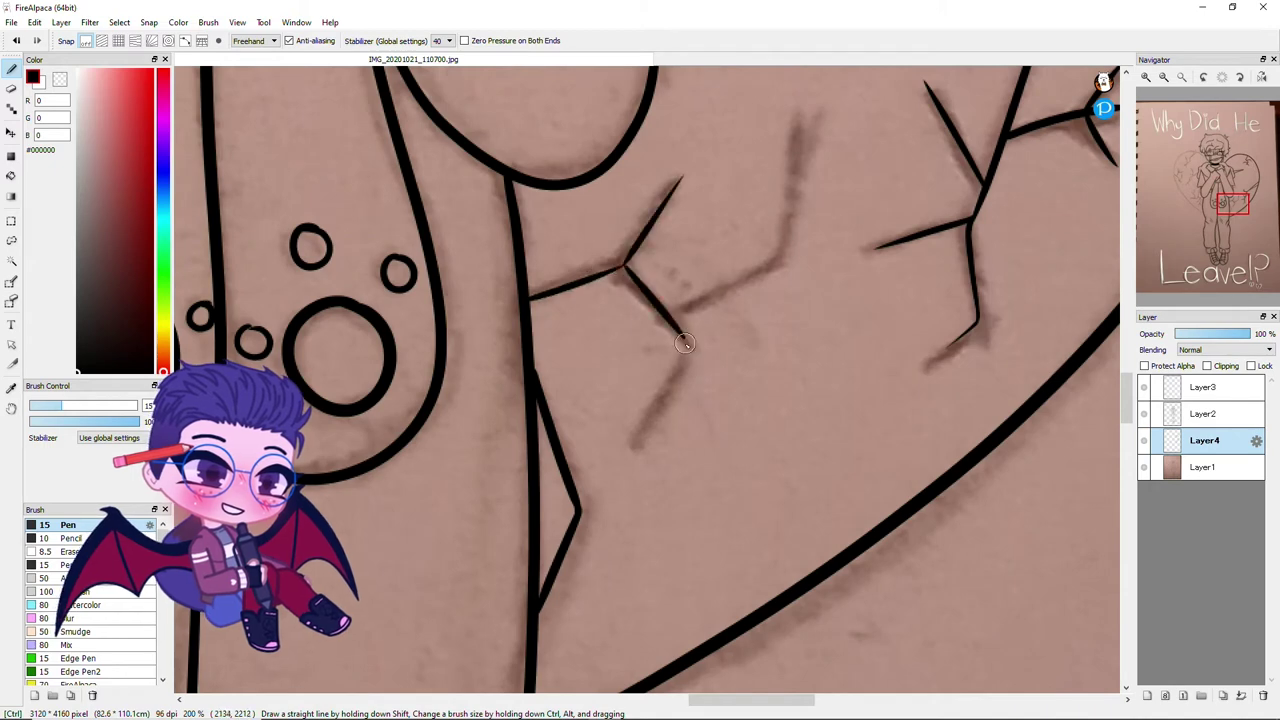
drag(684, 343, 632, 450)
drag(670, 315, 825, 97)
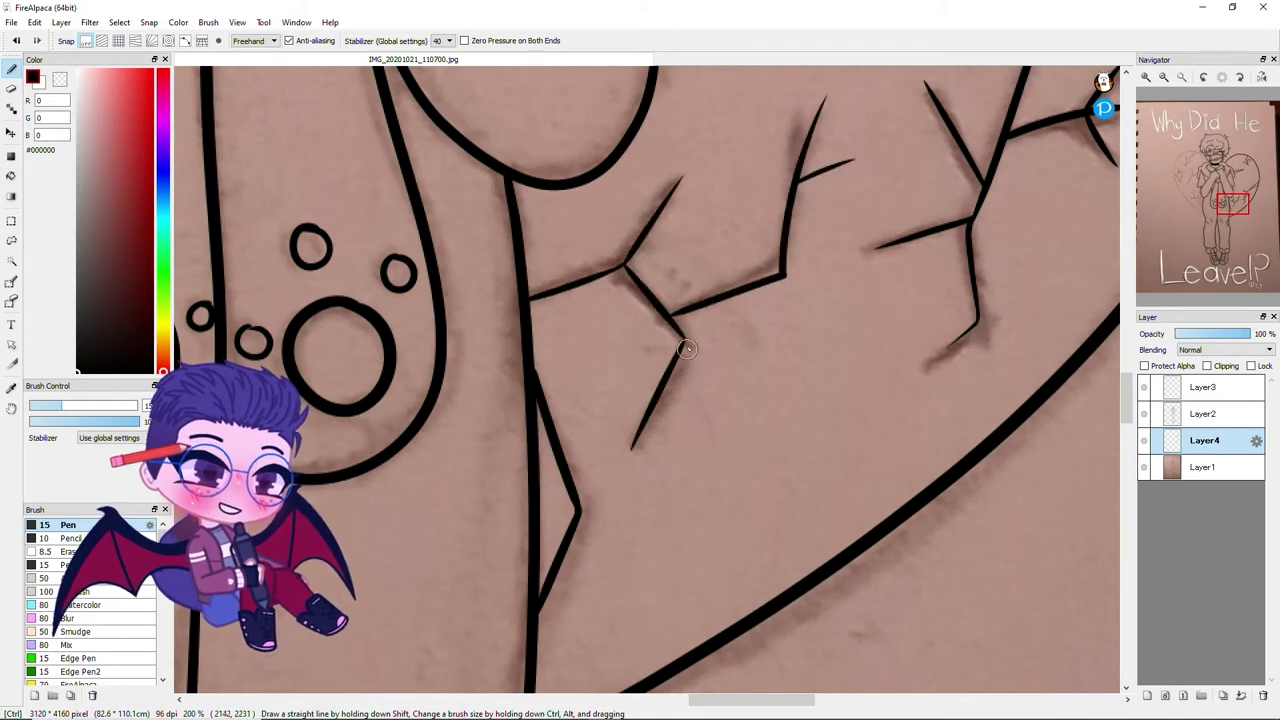
Ink the branching crack extending outward from the left sleeve into the heart's left half
scroll(673, 344, down, 4)
scroll(650, 500, up, 3)
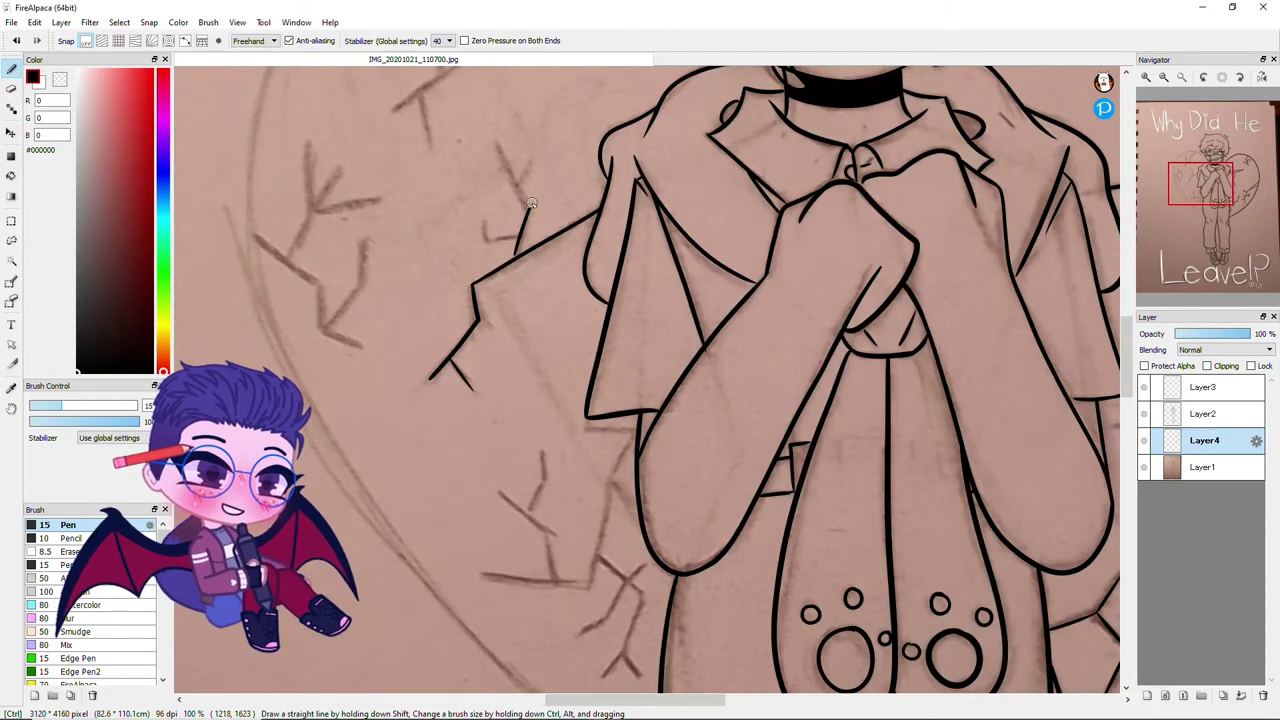
scroll(521, 222, up, 4)
drag(566, 70, 697, 345)
drag(655, 535, 697, 345)
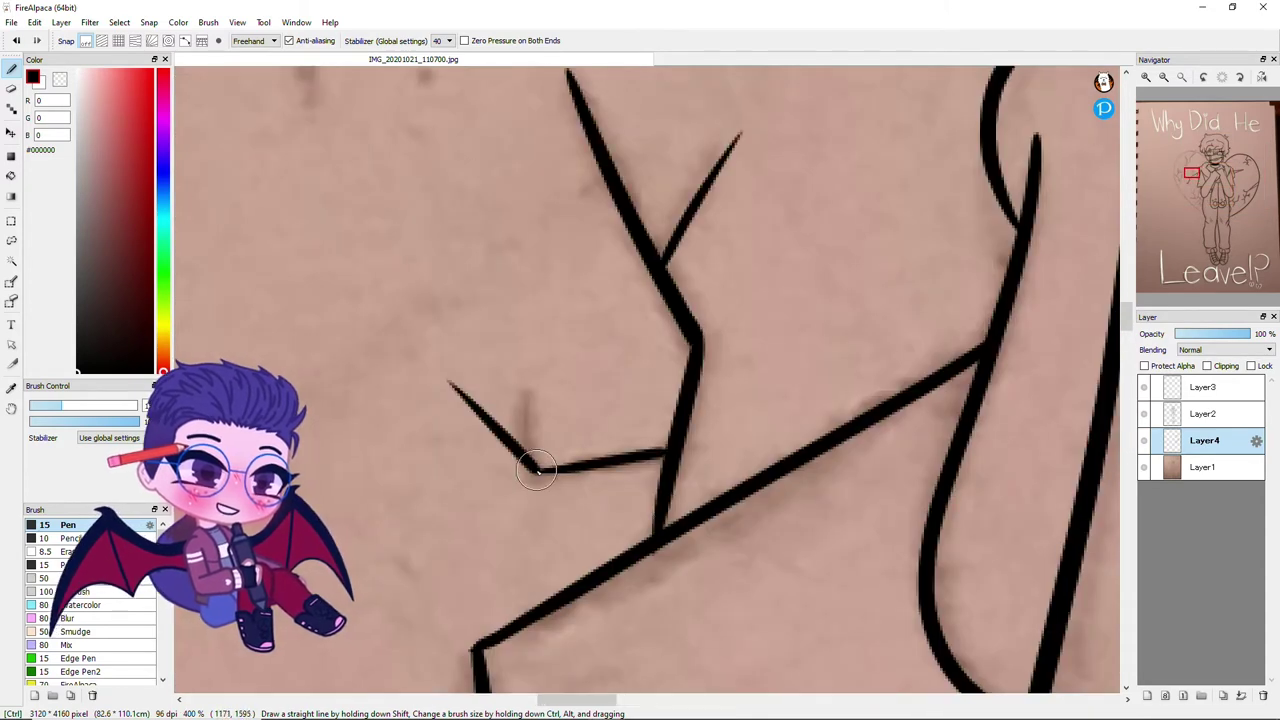
Ink the upper inner edge of the heart's left half from beside the neck to the split peak
scroll(510, 455, down, 5)
scroll(726, 374, up, 3)
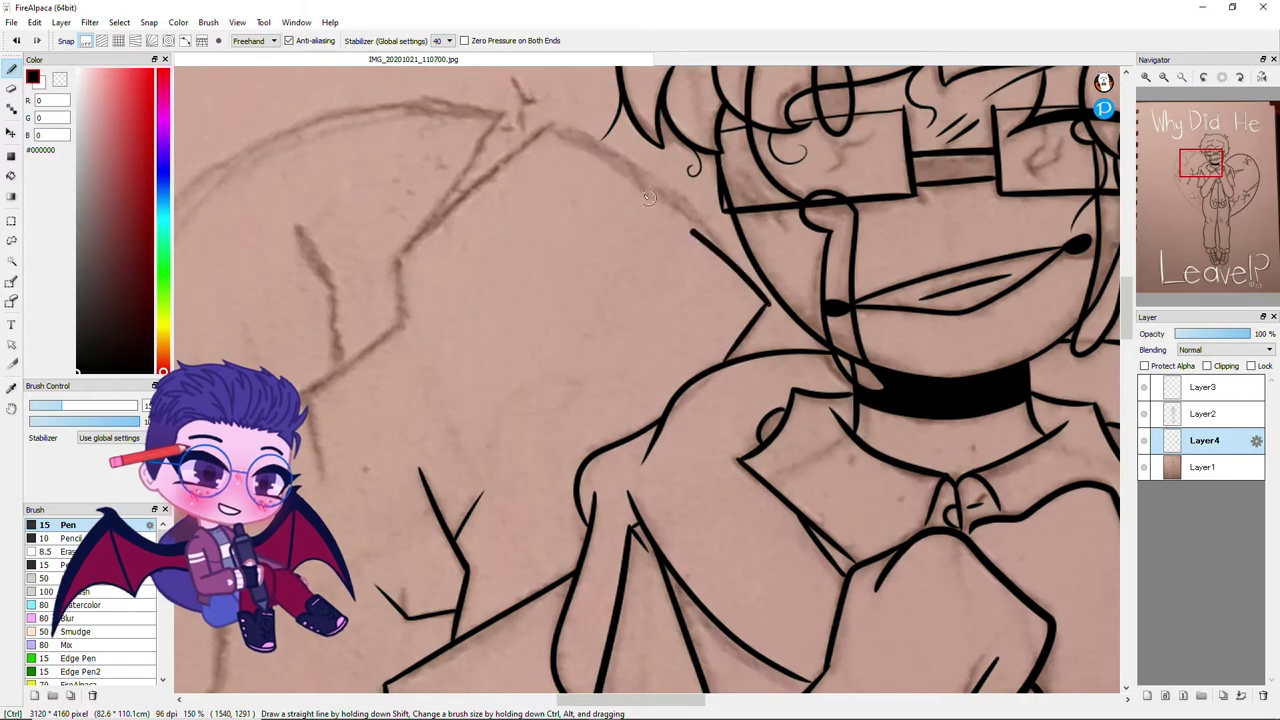
scroll(763, 303, up, 2)
drag(434, 197, 806, 530)
key(e)
scroll(815, 540, down, 1)
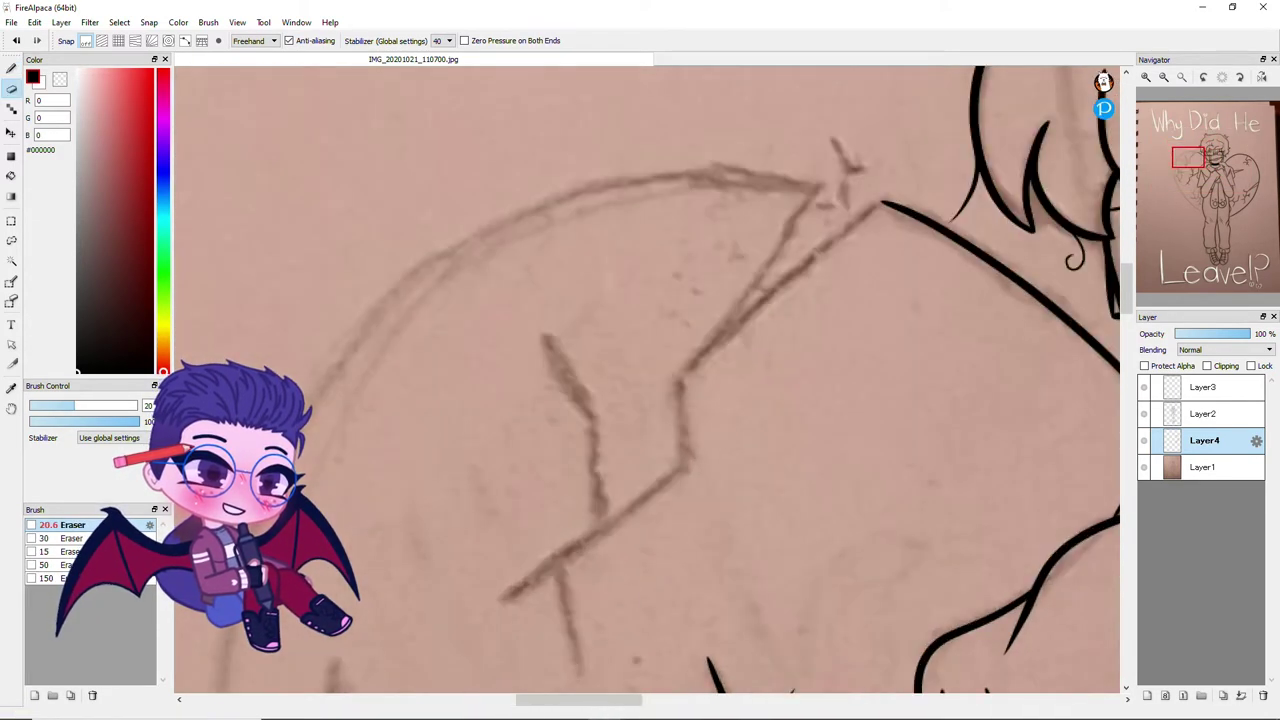
Ink the narrow wedge-shaped crack running down from the peak of the heart's left half
key(b)
scroll(672, 384, up, 2)
drag(938, 162, 563, 472)
key(e)
key(b)
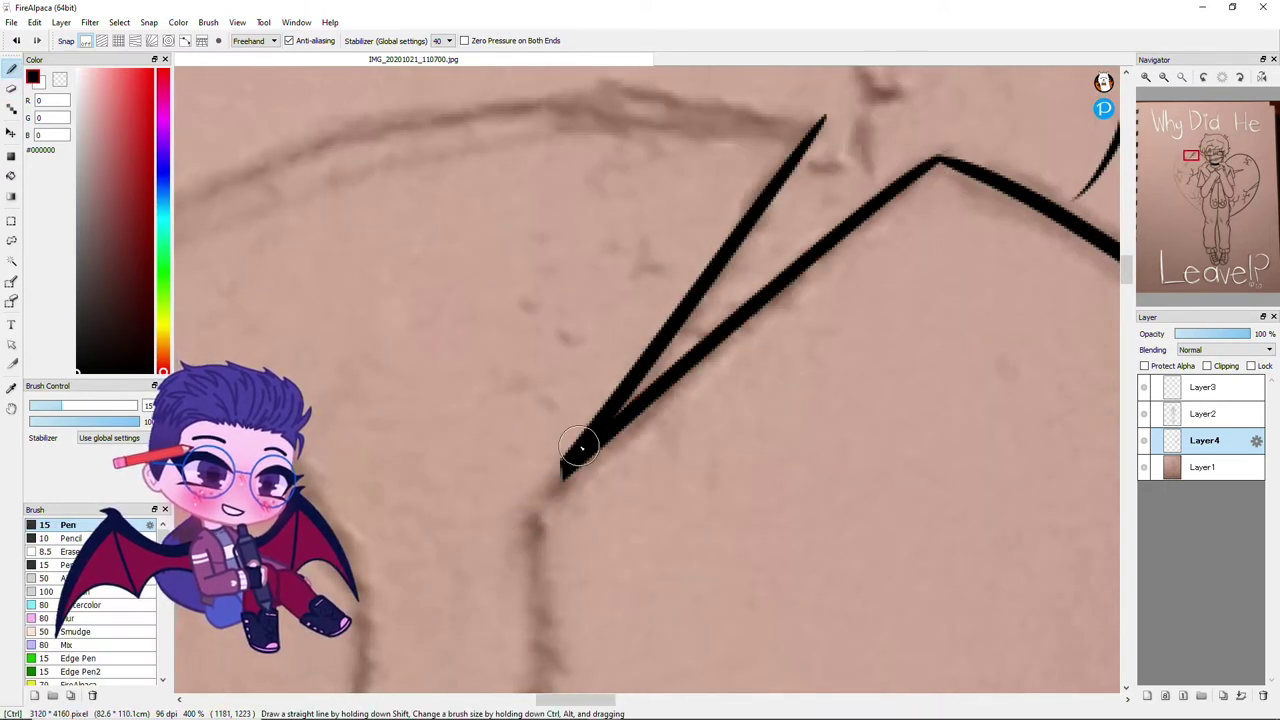
Extend the left half's wedge-shaped crack with its zigzag line and side branches
scroll(661, 379, down, 3)
scroll(661, 379, left, 1)
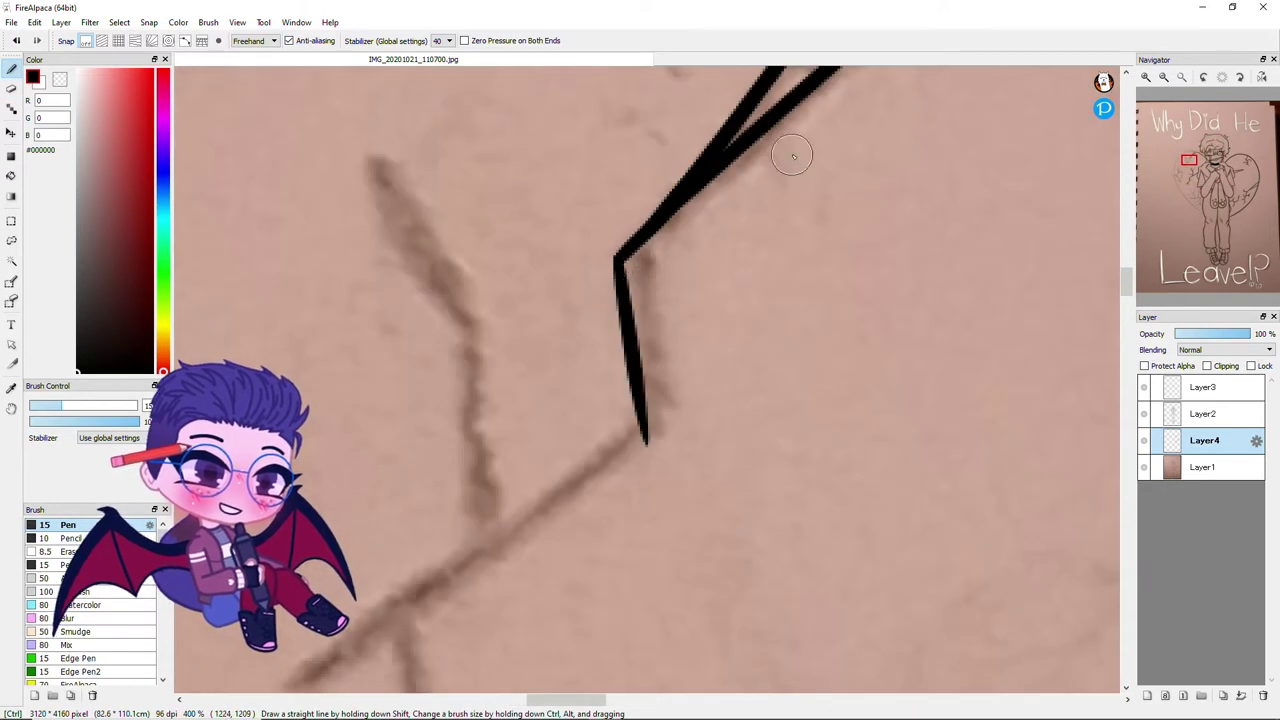
scroll(792, 155, down, 1)
drag(768, 292, 485, 522)
scroll(598, 72, down, 1)
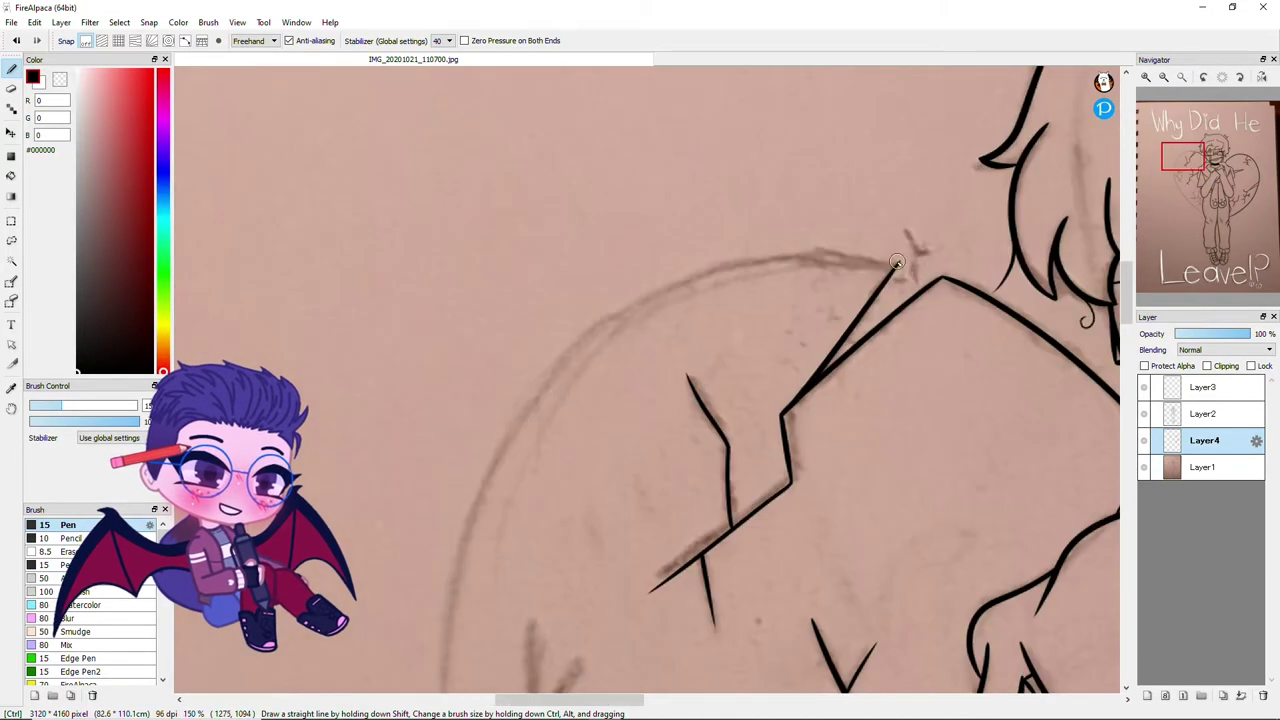
Ink the outer curve of the heart's left half from the split peak down to the left trouser leg
scroll(598, 72, down, 1)
scroll(586, 140, up, 1)
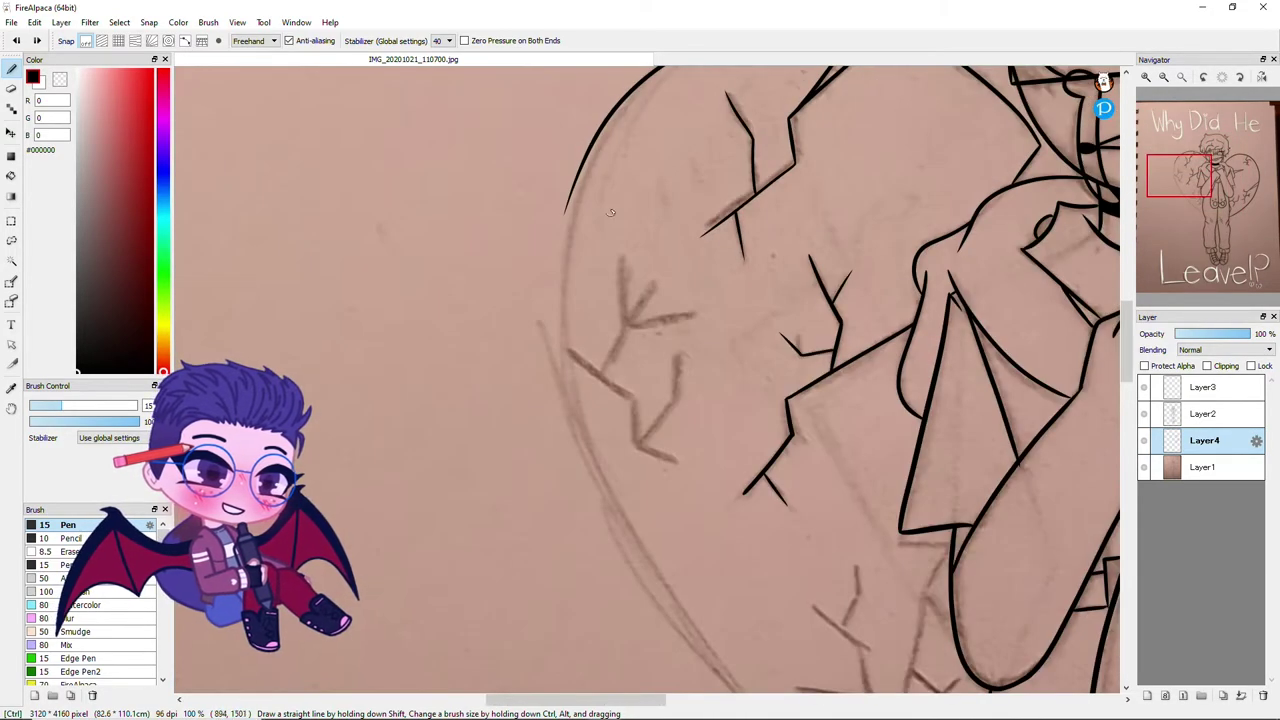
scroll(631, 299, up, 1)
scroll(337, 244, down, 1)
scroll(700, 300, up, 1)
mouse_move(858, 128)
mouse_down()
mouse_move(760, 160)
mouse_move(430, 420)
mouse_move(400, 688)
mouse_up()
scroll(490, 607, down, 1)
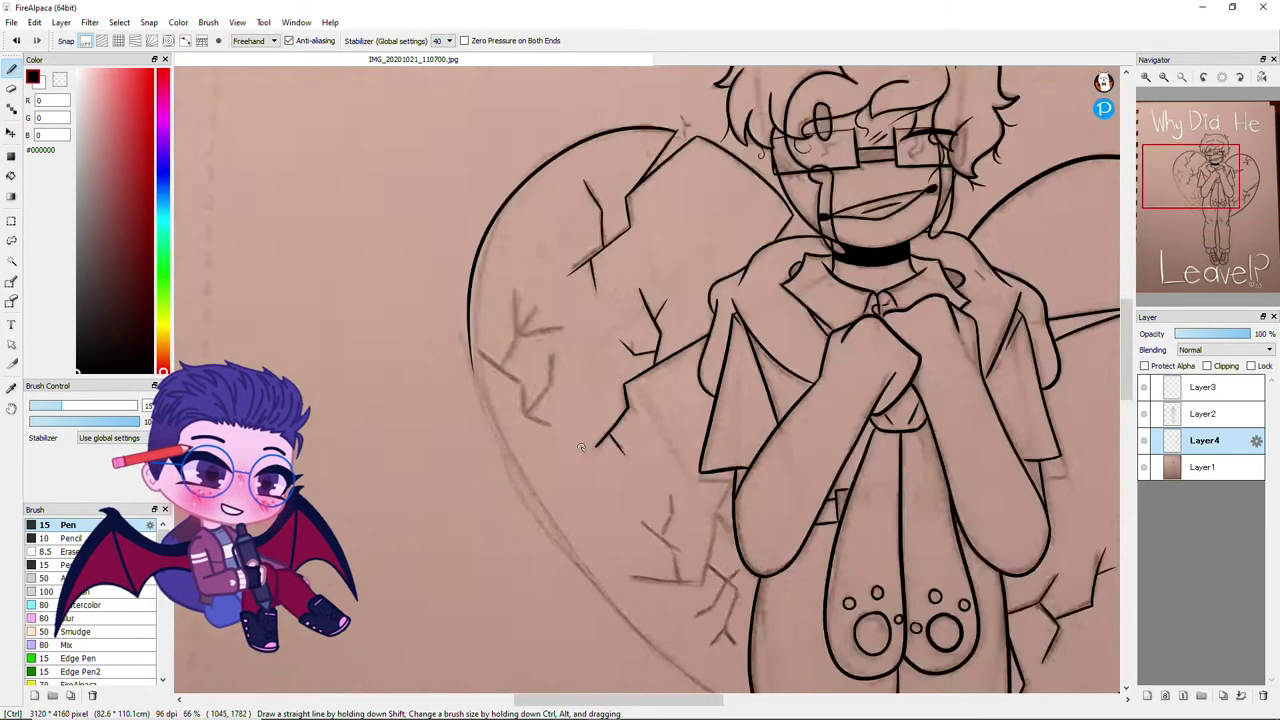
scroll(490, 607, up, 1)
drag(416, 232, 644, 672)
scroll(500, 450, down, 1)
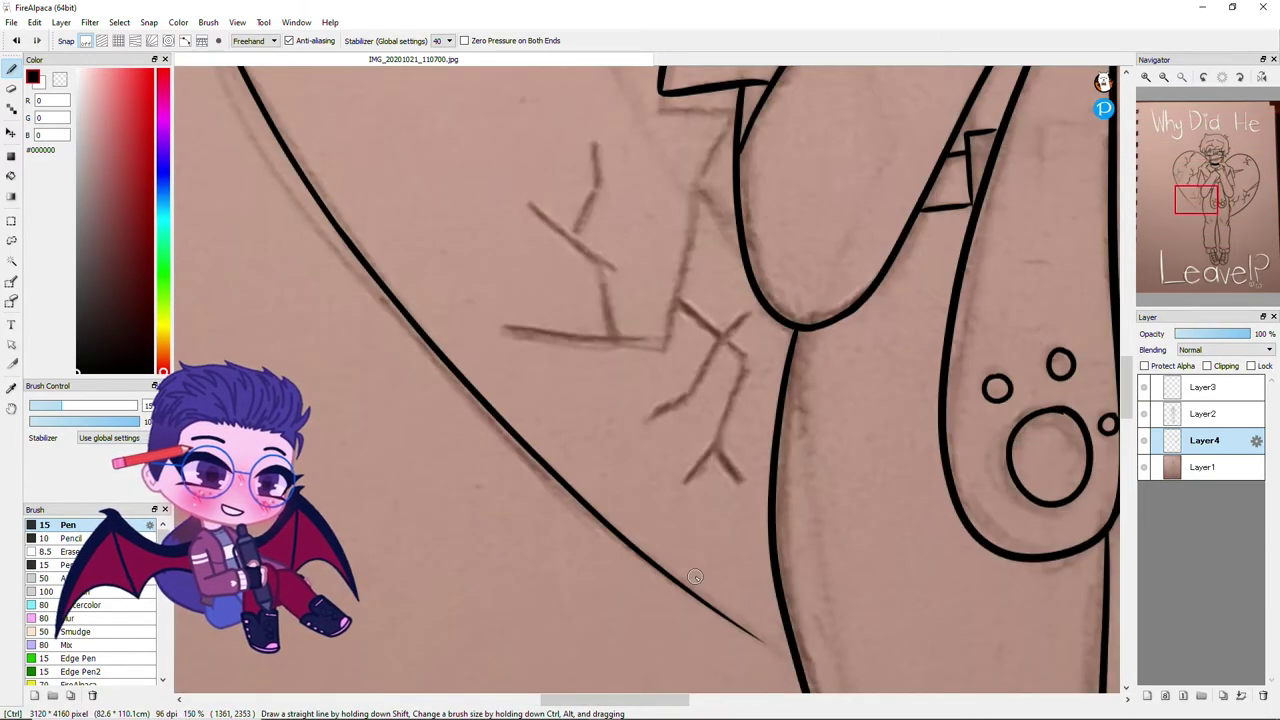
Erase the stray line tail beside the outer curve of the heart's left half
scroll(443, 337, up, 2)
key(e)
scroll(260, 194, down, 3)
scroll(478, 510, up, 3)
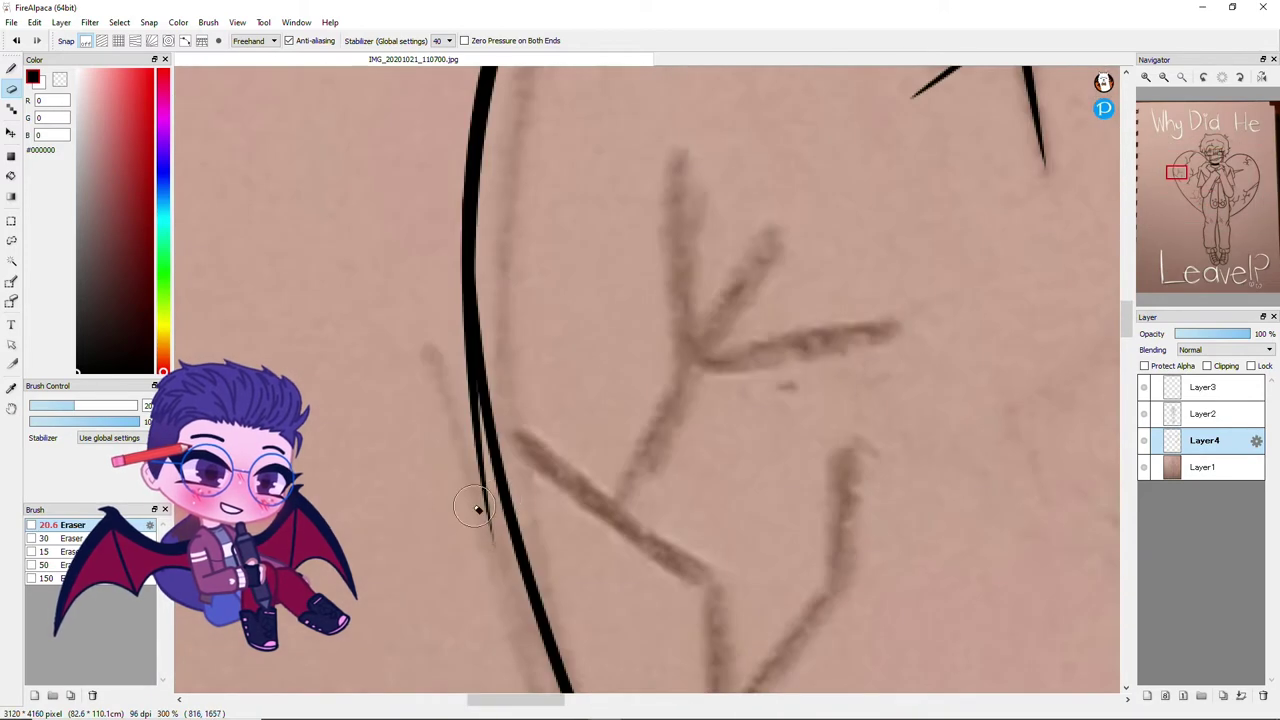
drag(468, 408, 466, 345)
key(ctrl+z)
scroll(480, 400, down, 2)
scroll(466, 474, up, 2)
Ink the branching crack that starts at the outer curve of the heart's left half, including its three-pronged fork
key(b)
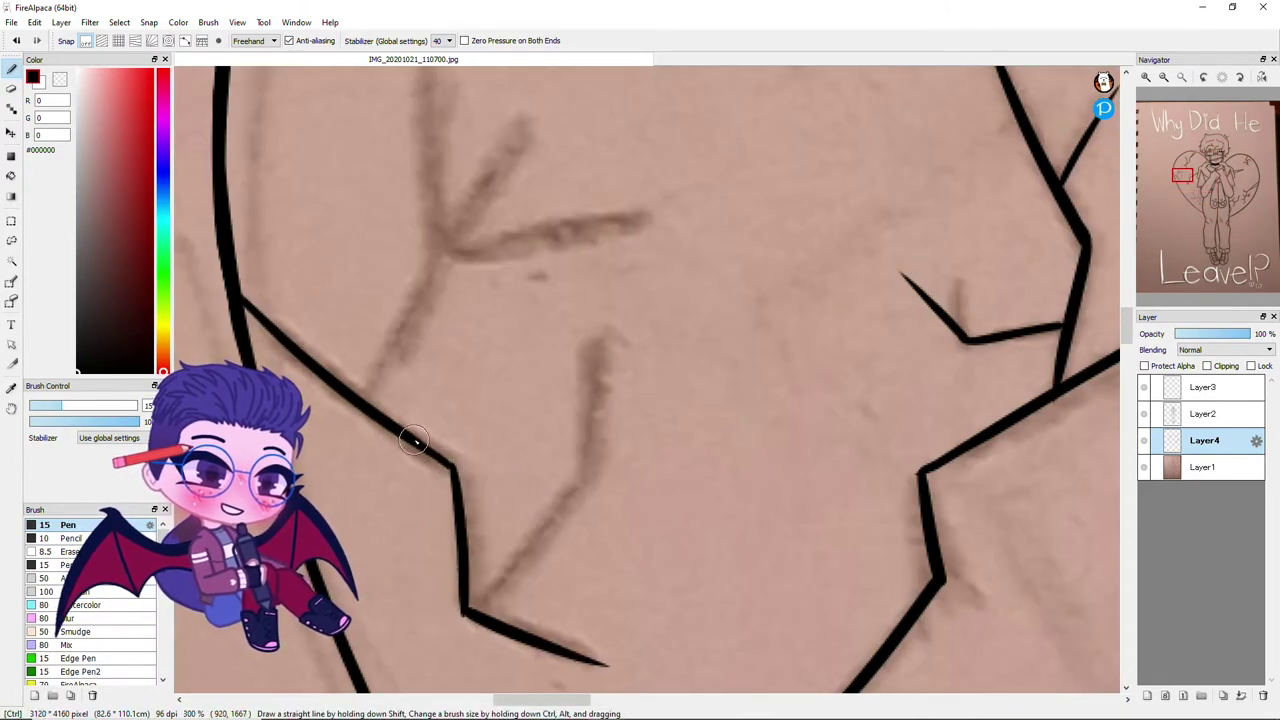
drag(368, 398, 505, 128)
drag(428, 95, 440, 232)
drag(447, 236, 655, 197)
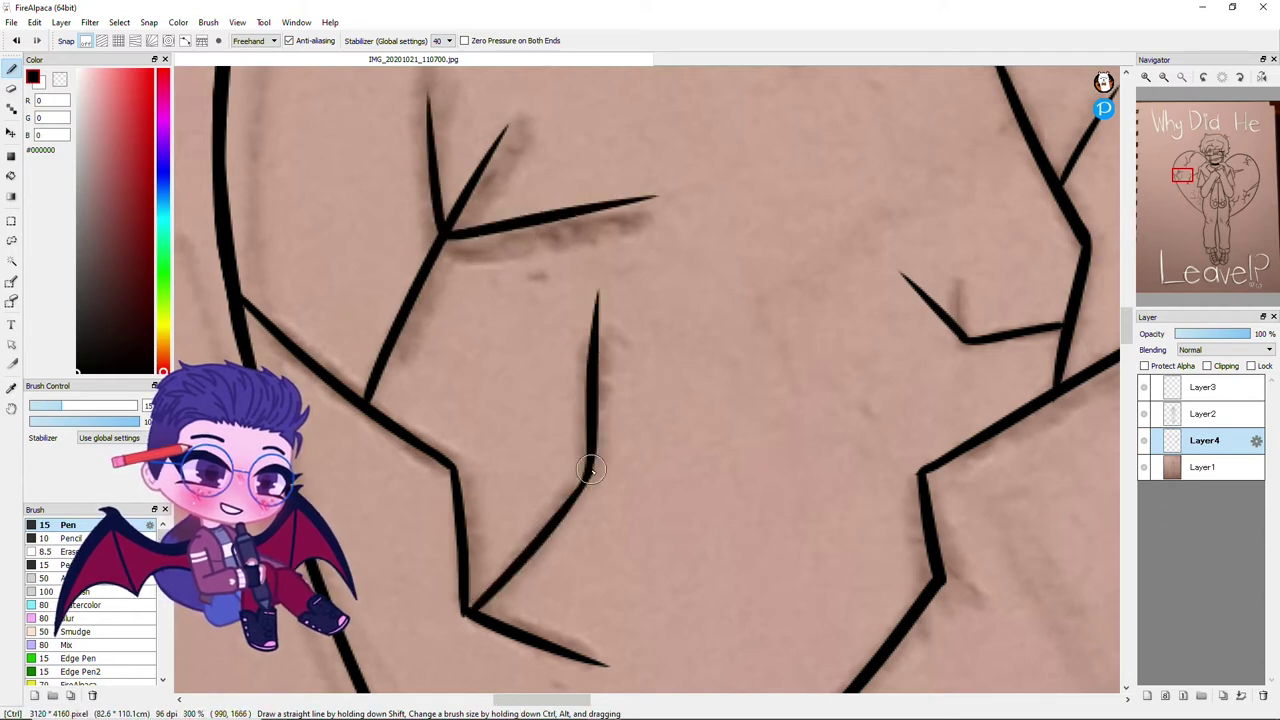
Ink the jagged crack below the left sleeve and the branches rising from its lower edge
scroll(586, 470, down, 3)
scroll(540, 330, up, 3)
drag(575, 200, 513, 331)
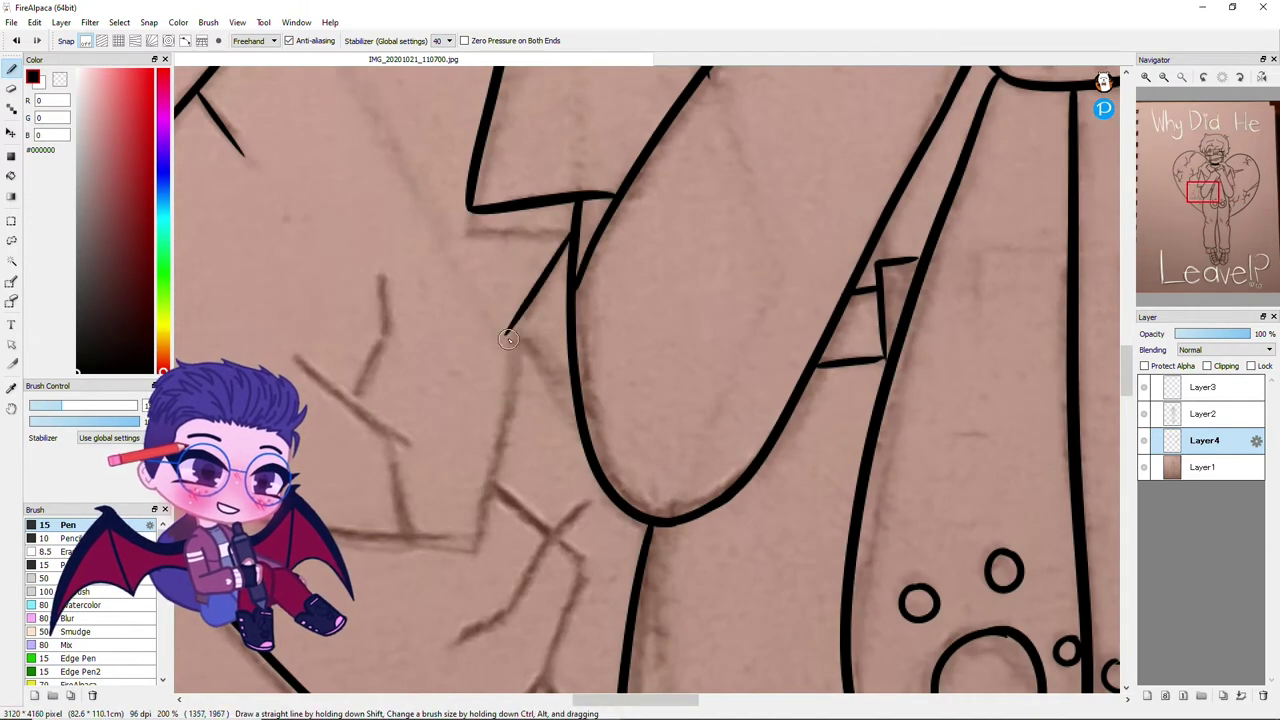
drag(303, 524, 470, 552)
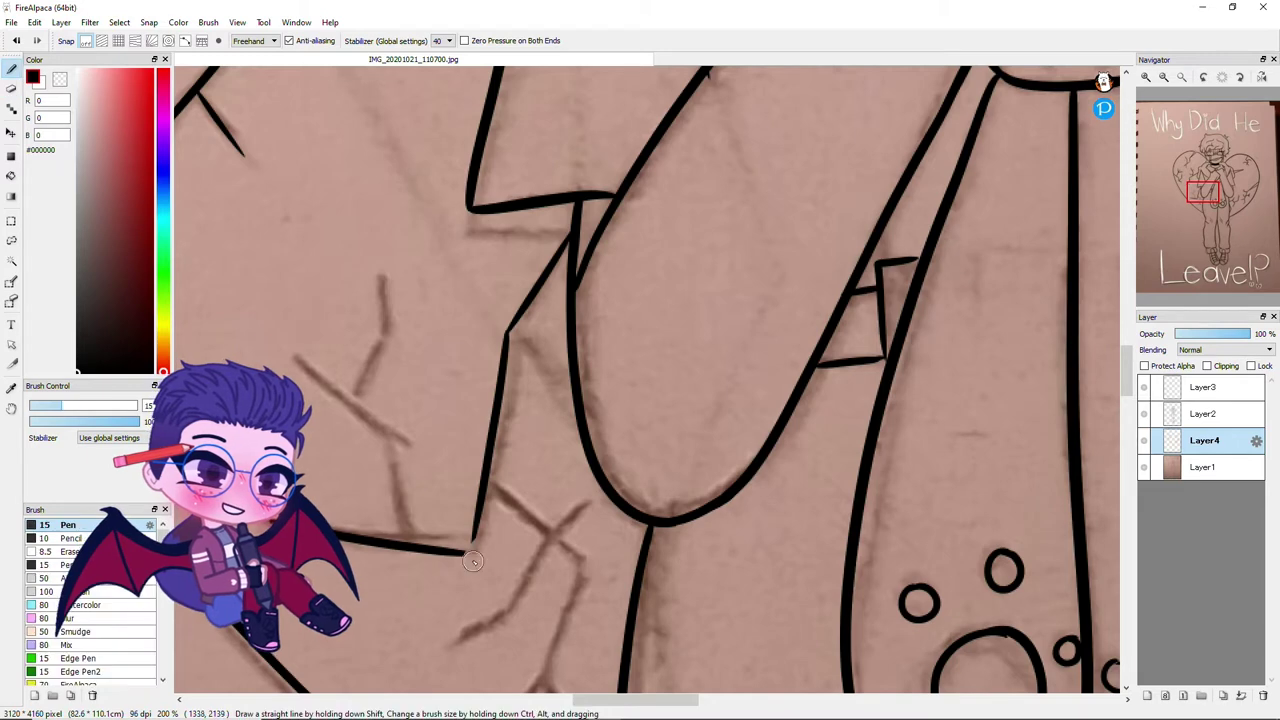
drag(352, 397, 382, 341)
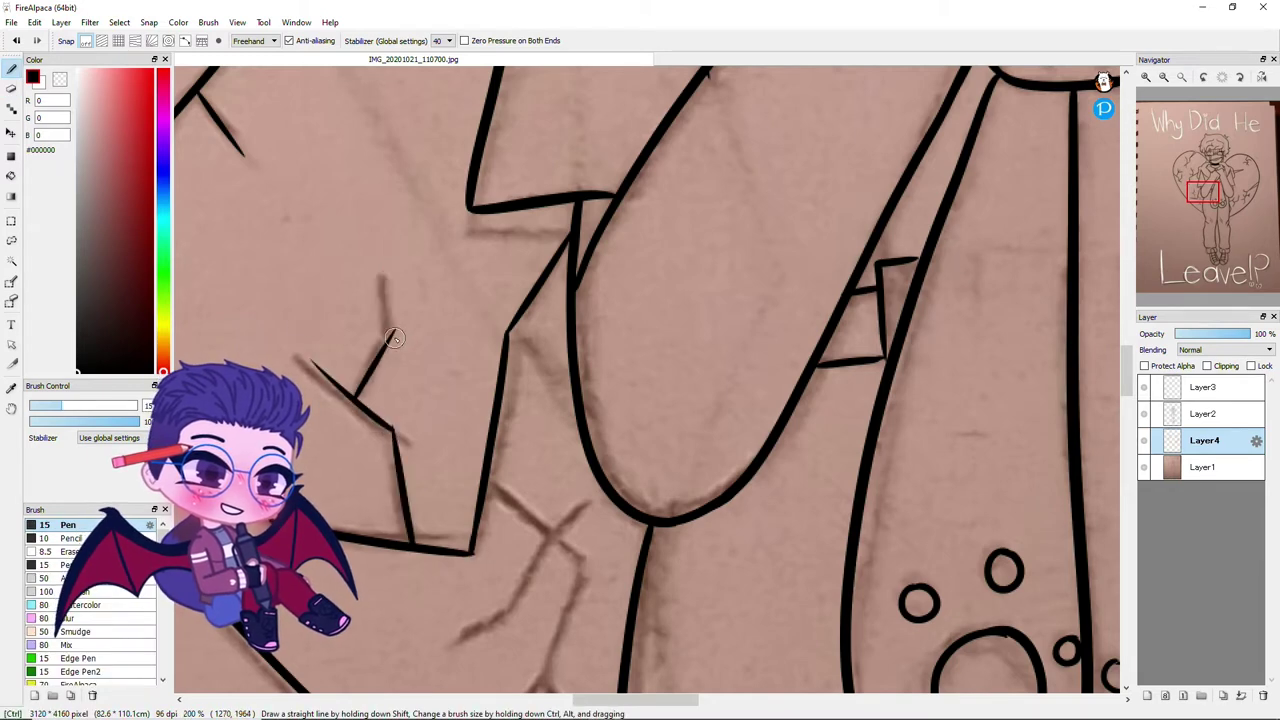
Ink the forked crack between the heart's lower jagged line and the left trouser leg
drag(490, 481, 578, 562)
scroll(578, 562, up, 2)
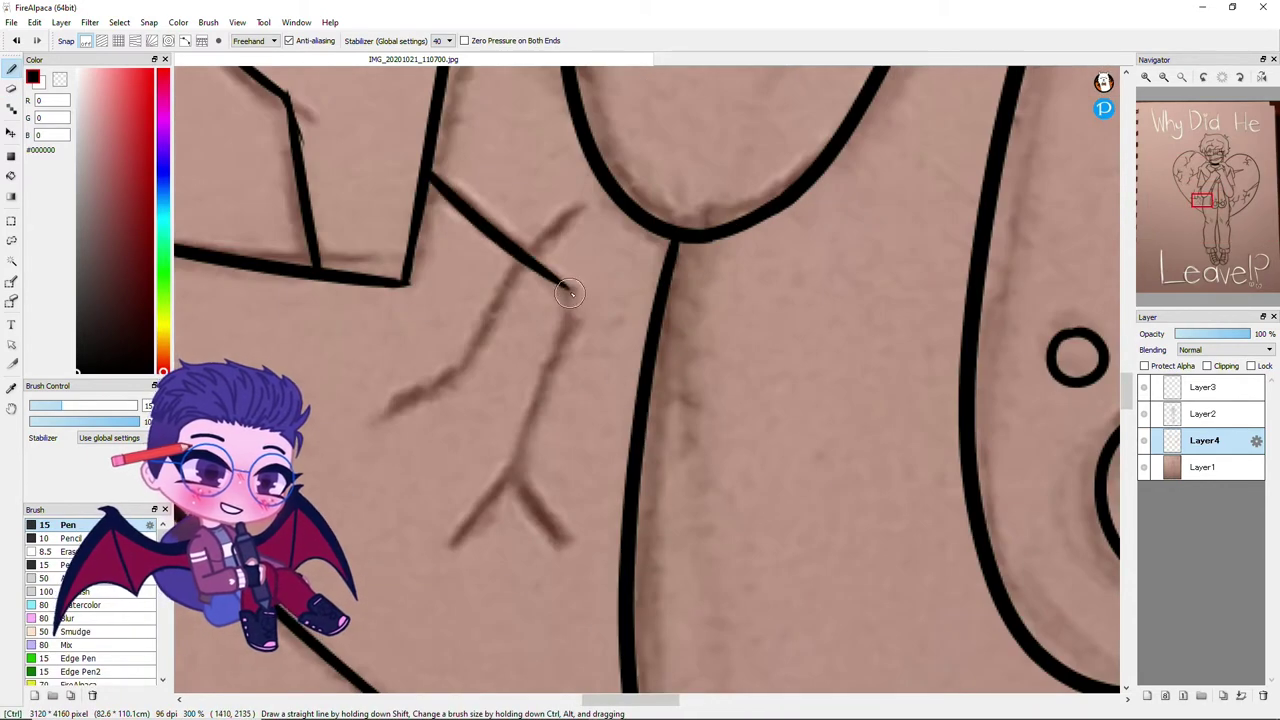
scroll(551, 224, down, 3)
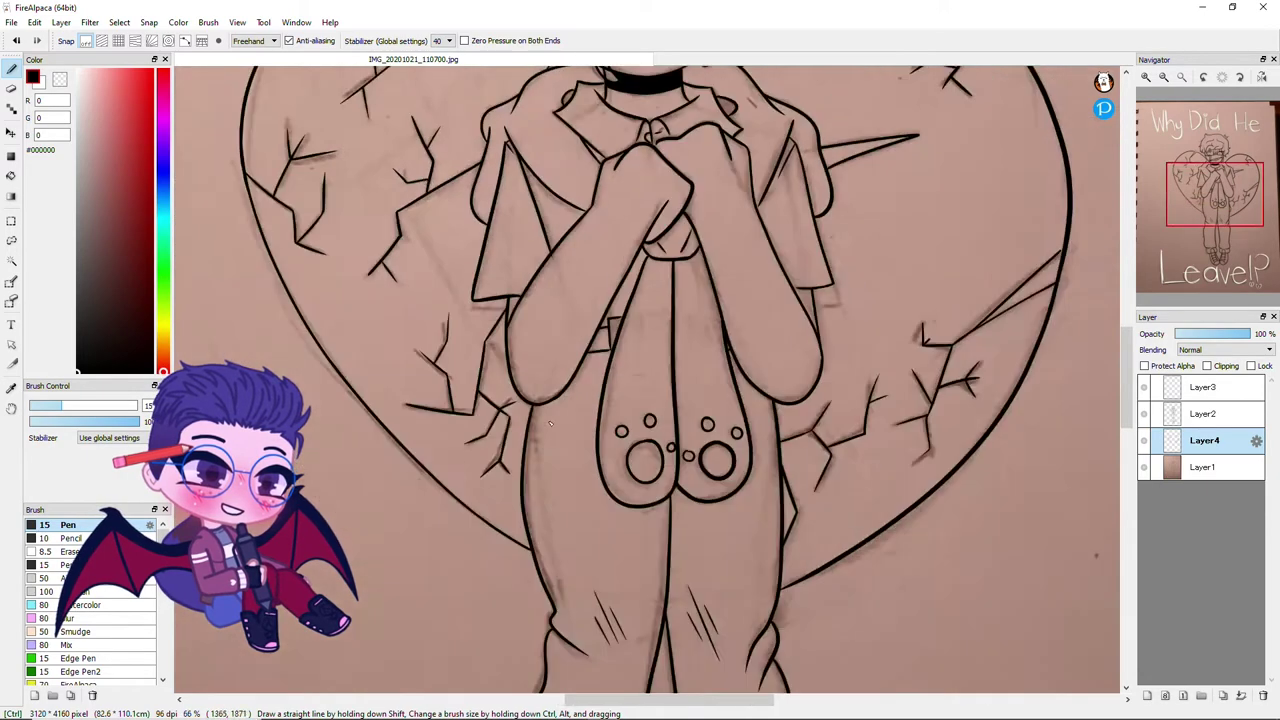
scroll(551, 224, up, 2)
scroll(548, 462, down, 4)
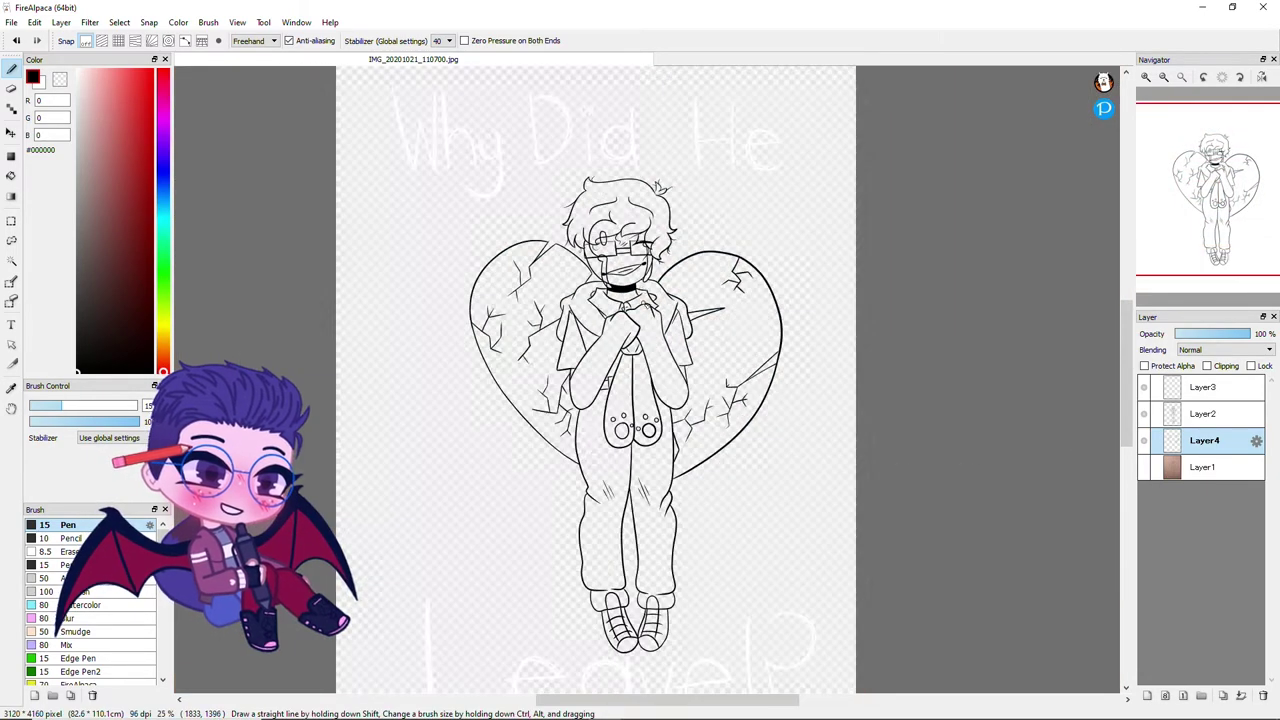
Create a 3120 × 4160 pixel, 600 dpi canvas with the artwork layers and cover its Background layer with dark grey #1E1E1E
key(ctrl+n)
key(Return)
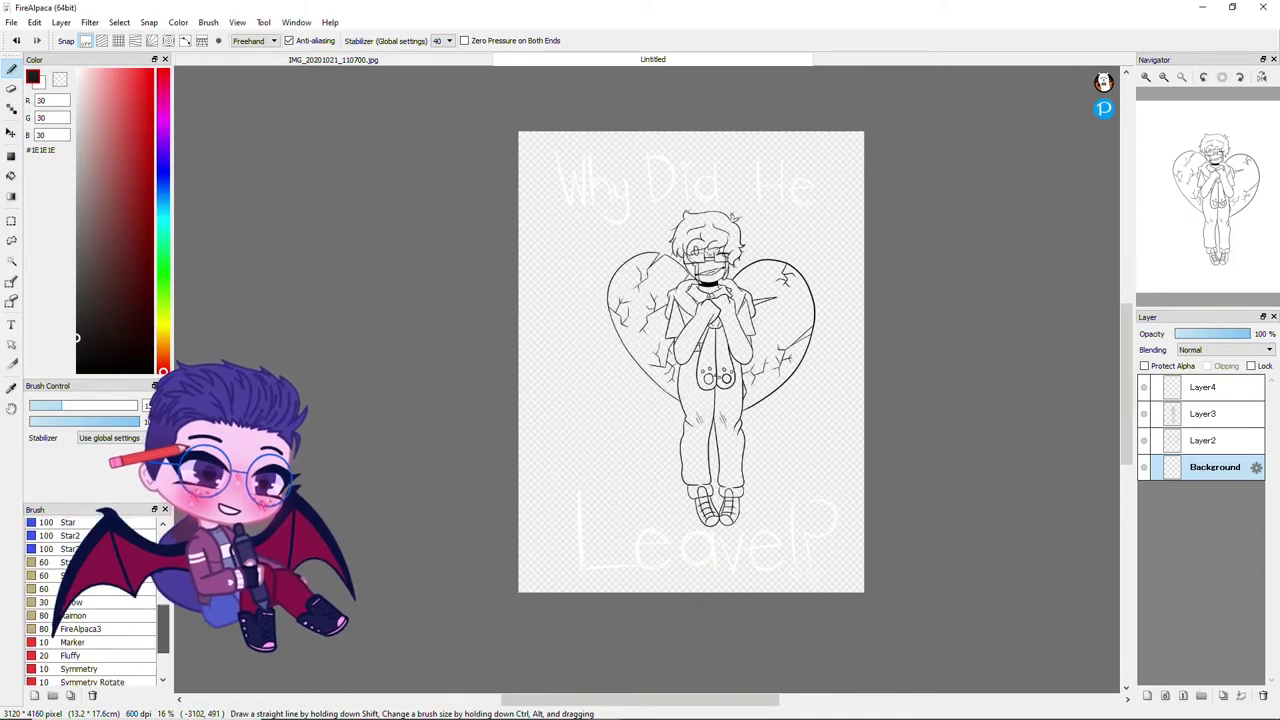
drag(61, 405, 137, 405)
mouse_move(560, 160)
mouse_down()
mouse_move(486, 186)
mouse_move(414, 543)
mouse_move(857, 471)
mouse_up()
Add a layer directly above Background and choose light blue #99EFFF with the Watercolor brush
click(1147, 695)
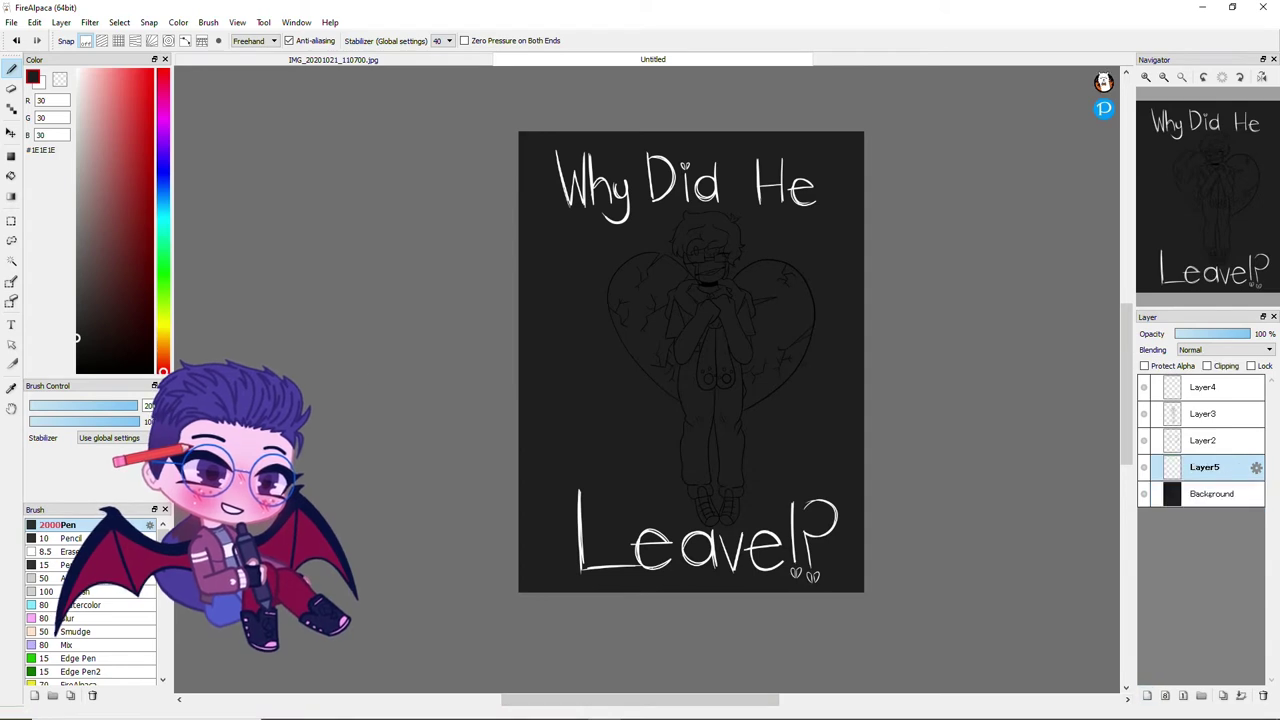
click(163, 211)
scroll(98, 649, down, 5)
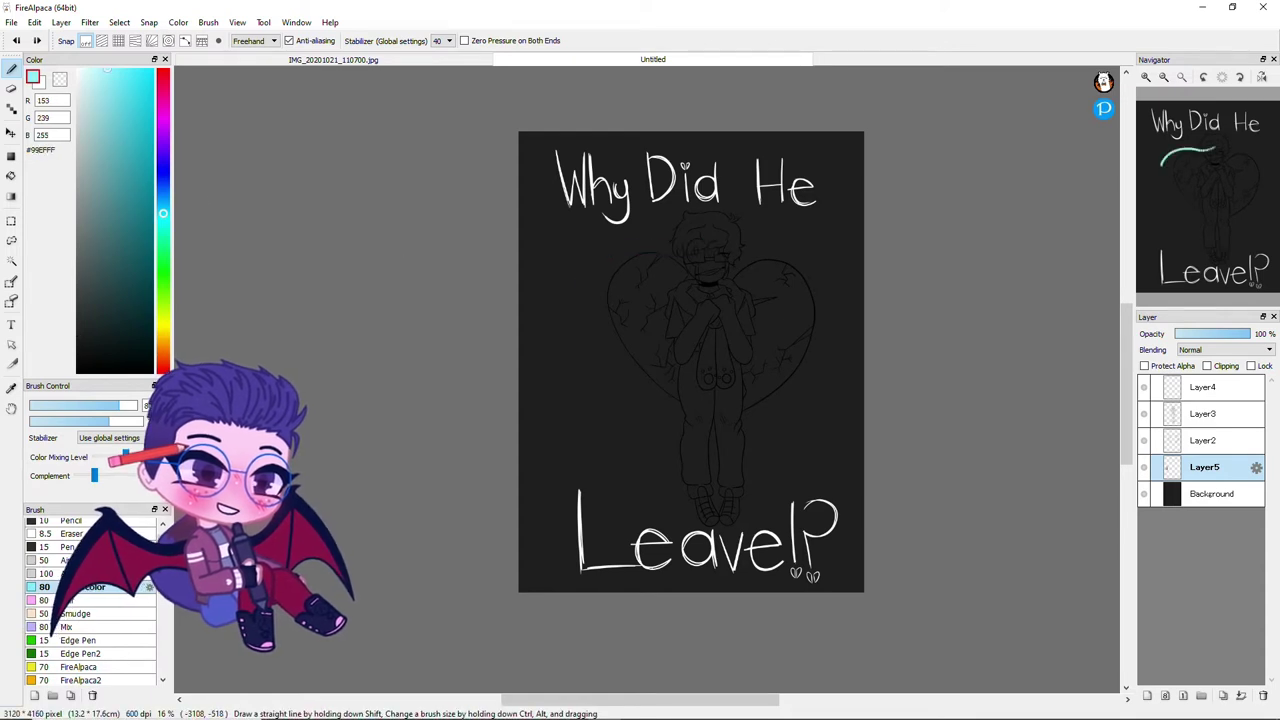
mouse_move(592, 229)
mouse_down()
mouse_move(595, 330)
mouse_move(657, 262)
mouse_move(582, 335)
mouse_move(712, 202)
mouse_move(805, 282)
mouse_move(692, 460)
mouse_move(771, 310)
mouse_up()
click(68, 626)
key(ctrl+z)
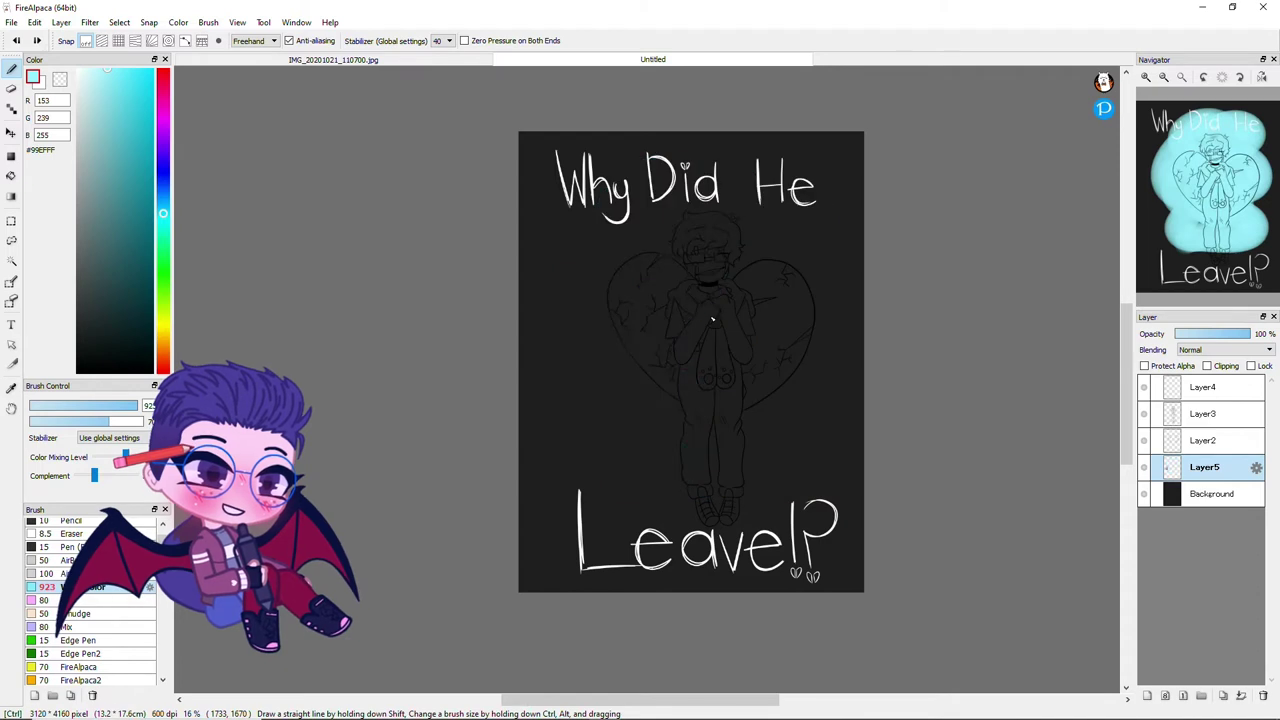
drag(640, 260, 657, 257)
key(ctrl+z)
scroll(90, 600, down, 5)
click(70, 585)
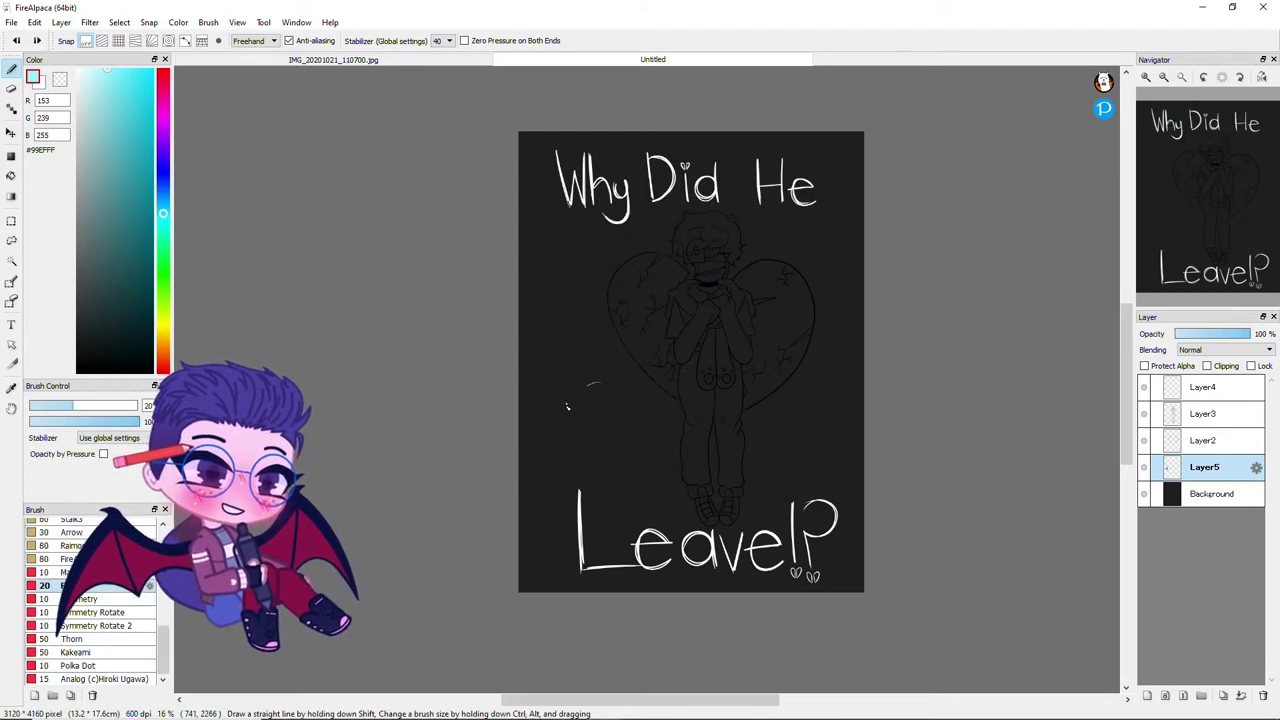
drag(740, 262, 650, 400)
key(ctrl+z)
Paint a large light-blue glow behind the character and heart and soften it with the Blur brush
scroll(90, 600, up, 5)
click(90, 605)
mouse_move(730, 215)
mouse_down()
mouse_move(646, 226)
mouse_move(571, 366)
mouse_move(720, 520)
mouse_move(822, 446)
mouse_move(830, 250)
mouse_up()
click(66, 618)
mouse_move(640, 200)
mouse_down()
mouse_move(553, 356)
mouse_move(540, 330)
mouse_move(575, 420)
mouse_move(600, 470)
mouse_move(811, 491)
mouse_move(790, 520)
mouse_move(820, 470)
mouse_move(845, 370)
mouse_move(826, 235)
mouse_move(871, 171)
mouse_move(869, 277)
mouse_move(734, 129)
mouse_move(658, 188)
mouse_up()
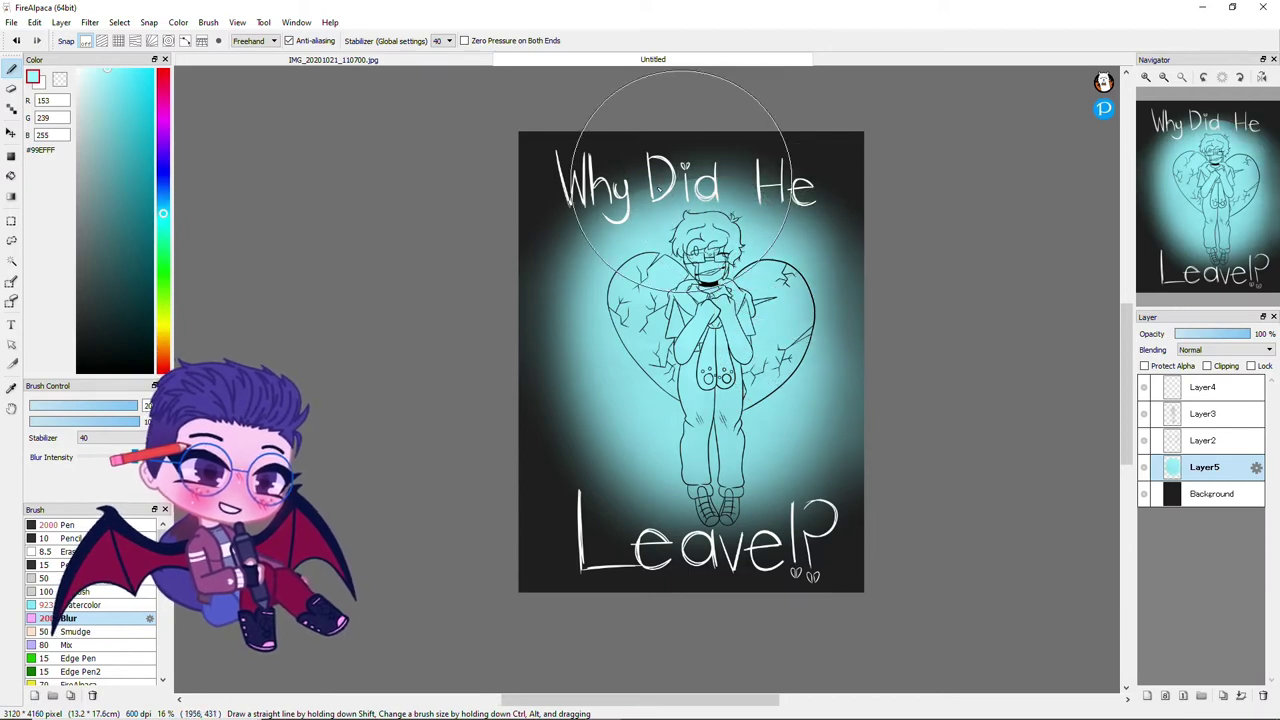
Merge the glow layer into Background and add a clipping layer above Layer2
key(ctrl+e)
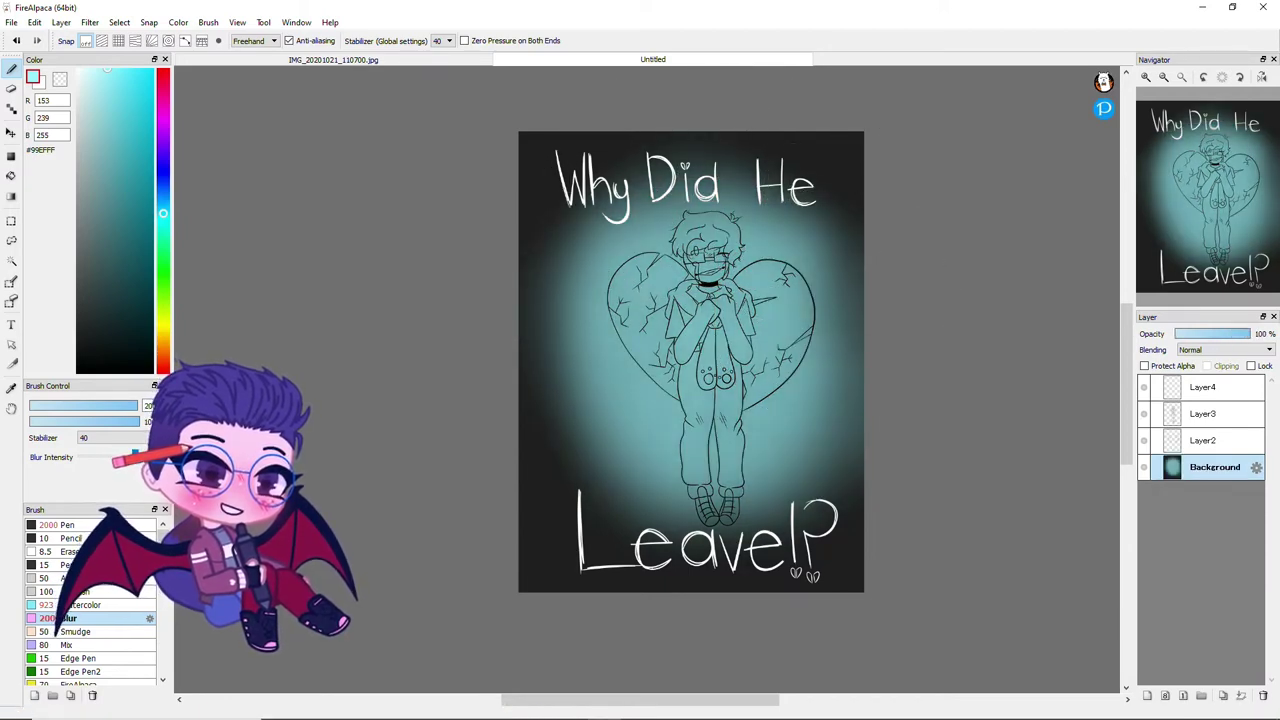
key(ctrl+z)
key(ctrl+z)
key(ctrl+z)
key(ctrl+z)
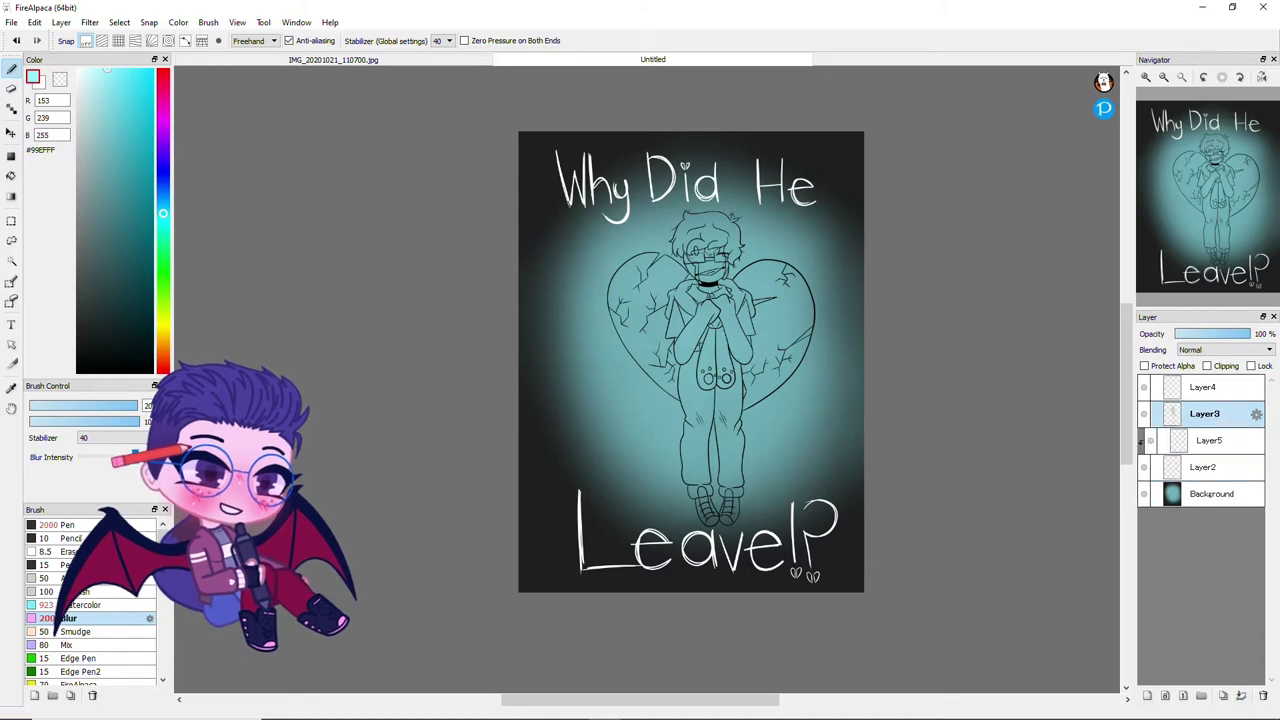
Rename the lettering layer as Text and add a clipping layer above the character line art on Layer3
double_click(1204, 387)
text(Text)
key(Return)
click(1202, 440)
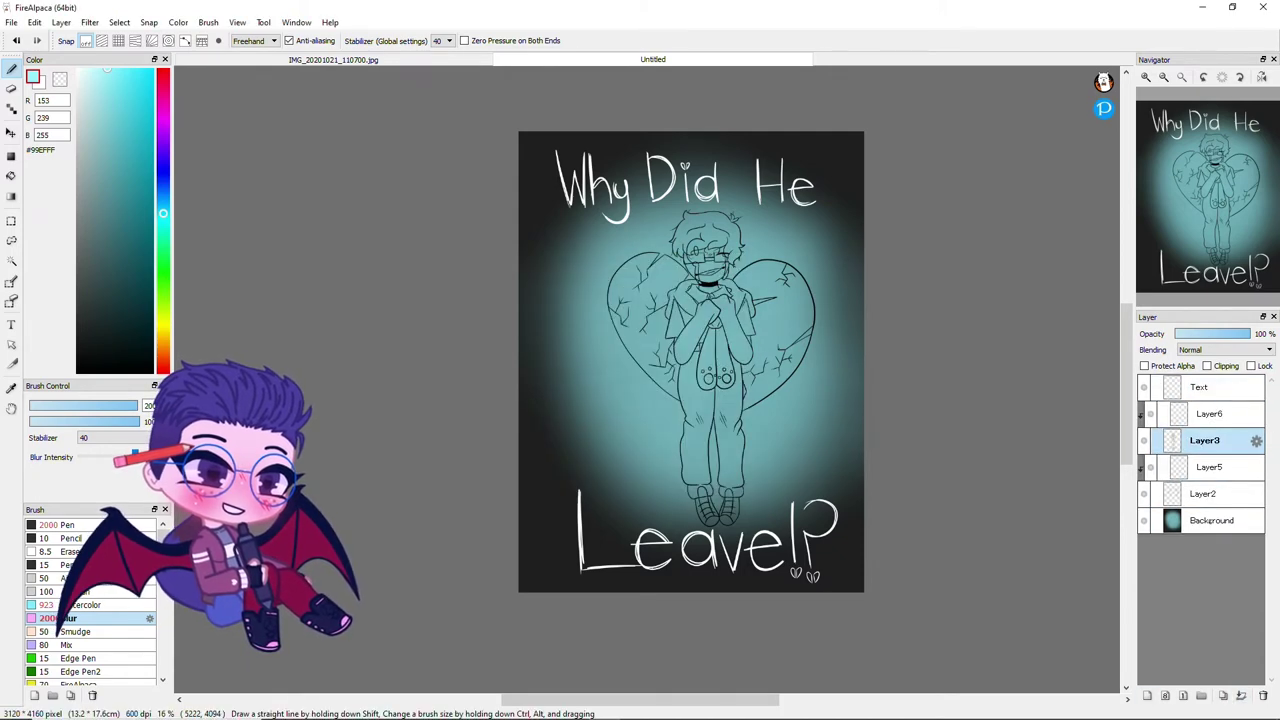
Add a layer named Skin directly above Background and hide the Background layer
click(1211, 520)
click(1147, 695)
click(1143, 547)
double_click(1204, 520)
text(Skin)
key(Return)
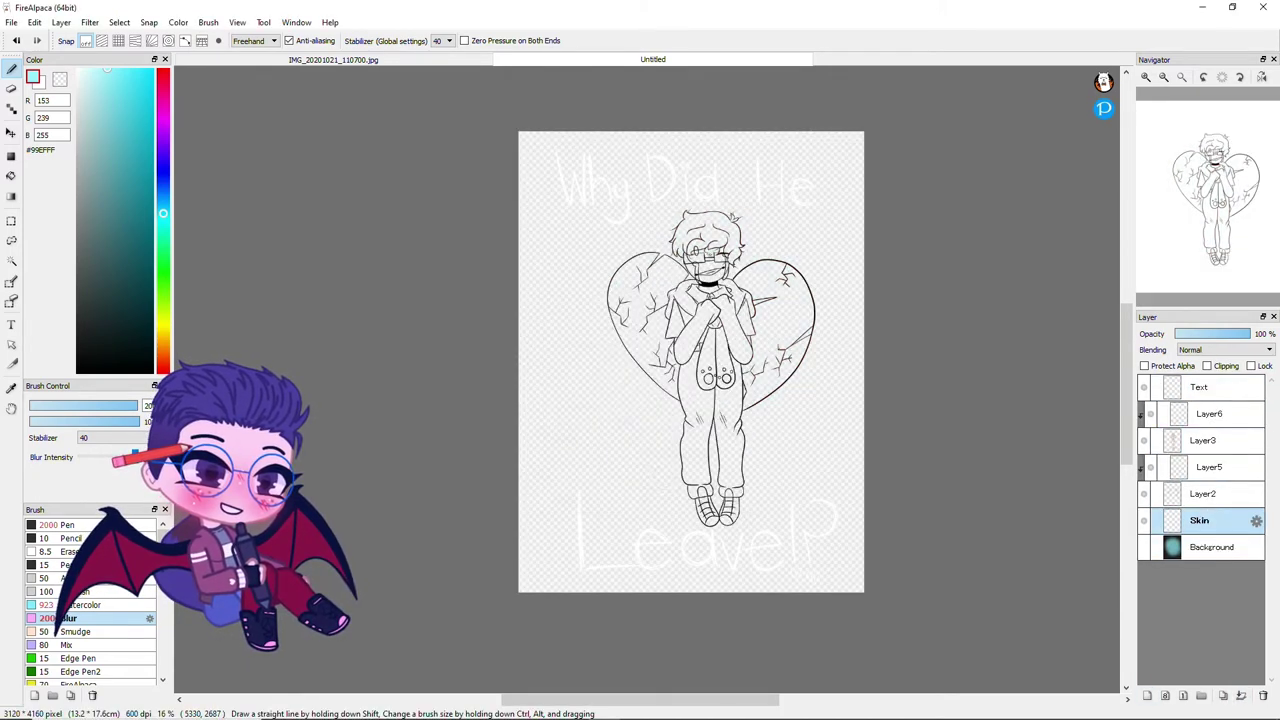
Open a colour reference image and sample the skin tone #FDD6BB from it
scroll(743, 270, up, 5)
click(296, 22)
click(316, 161)
click(955, 80)
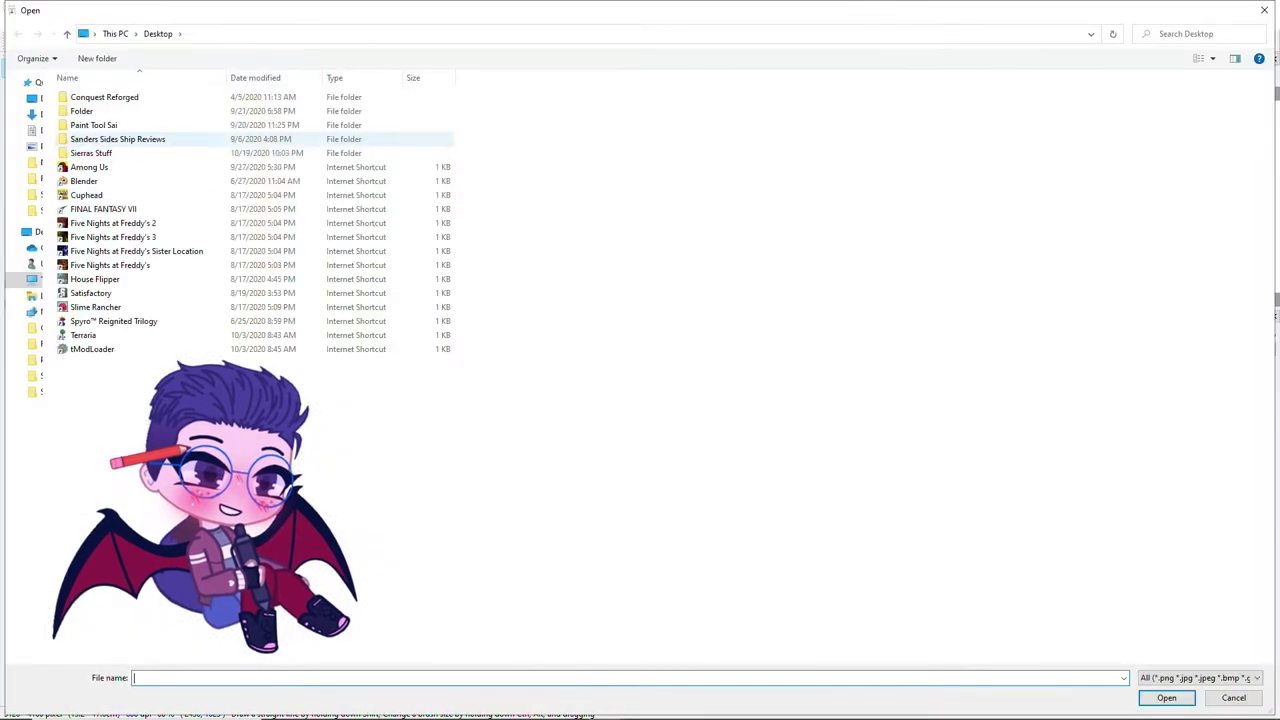
double_click(100, 148)
double_click(301, 285)
scroll(1070, 330, up, 5)
click(1066, 143)
scroll(1066, 143, down, 5)
click(1191, 51)
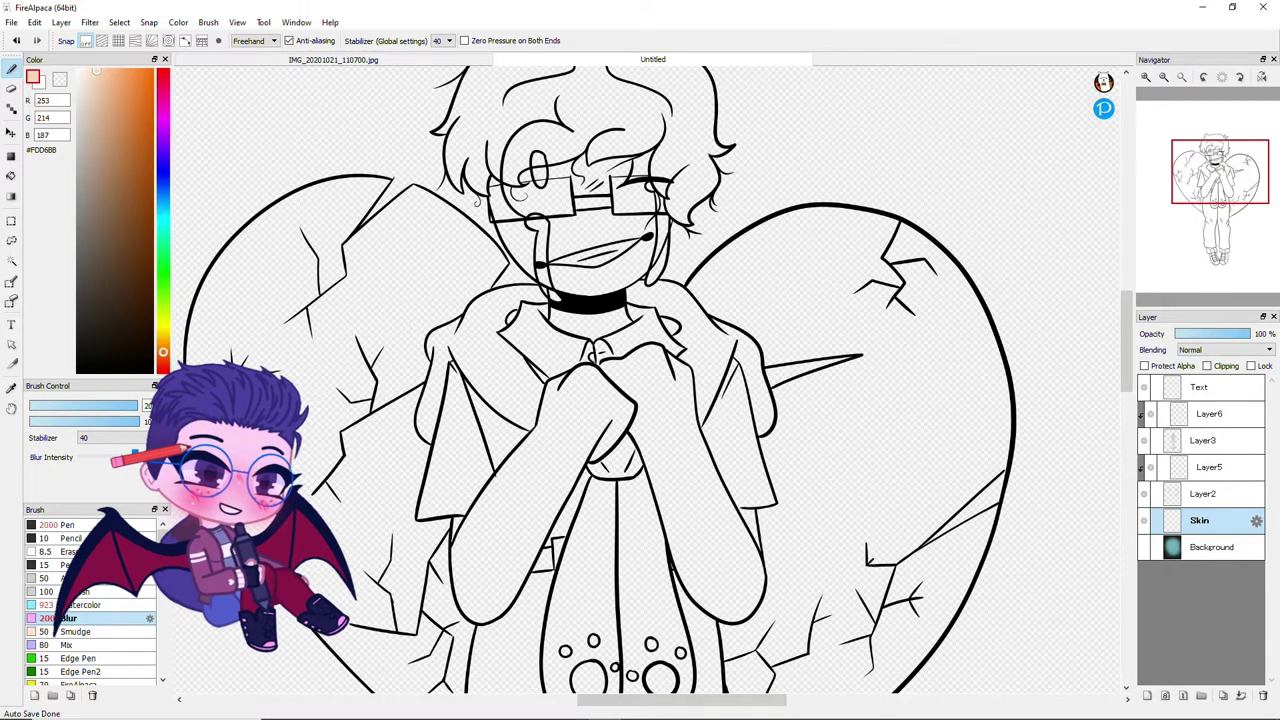
Bucket-fill the main face area, the forehead and the right lens area with the skin tone on the Skin layer
key(bracketleft)
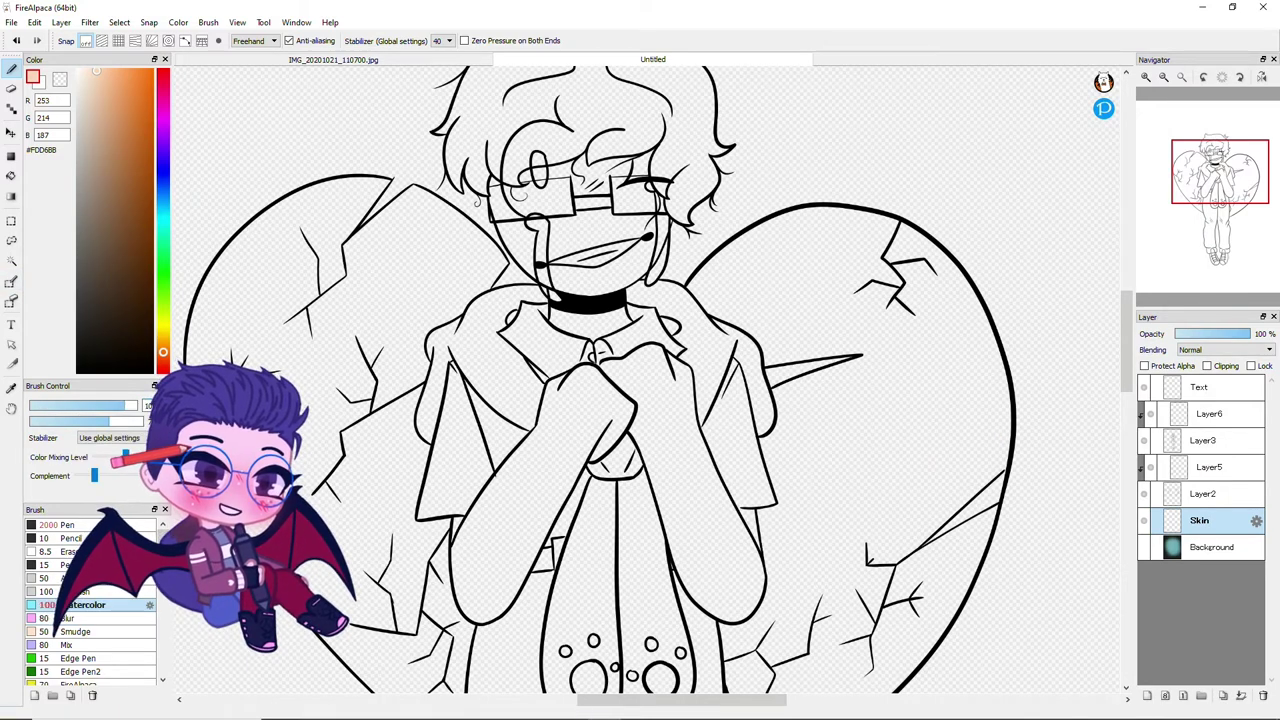
key(g)
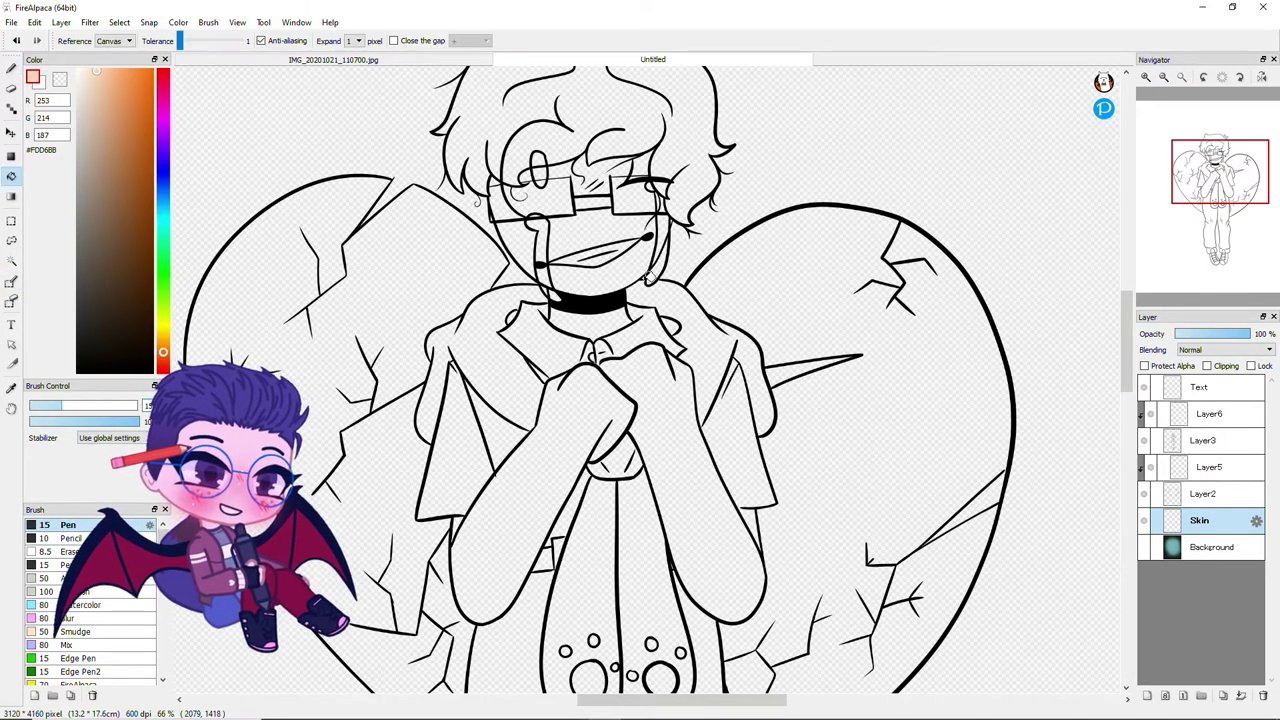
scroll(604, 180, up, 3)
click(603, 270)
click(581, 179)
click(635, 196)
click(662, 219)
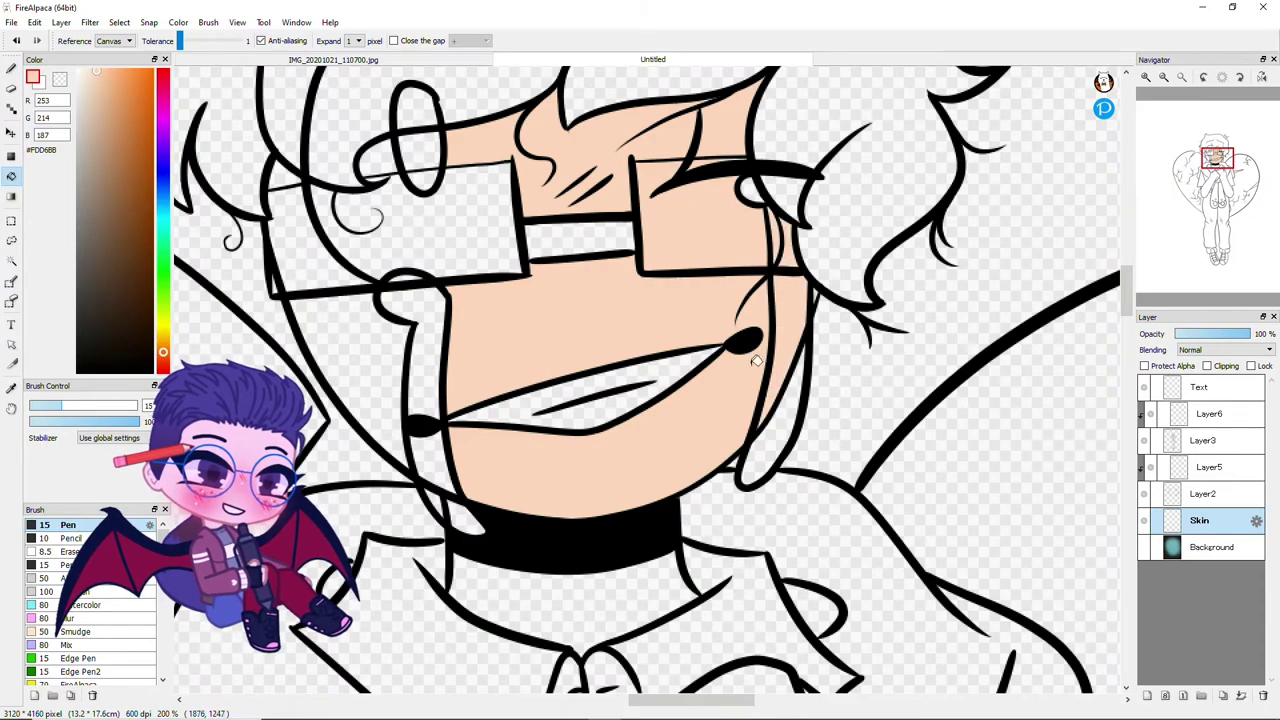
Fill the left lens area, the left cheek and the tear streak sections with the skin tone
click(420, 220)
click(351, 349)
click(412, 350)
click(432, 462)
scroll(460, 550, up, 3)
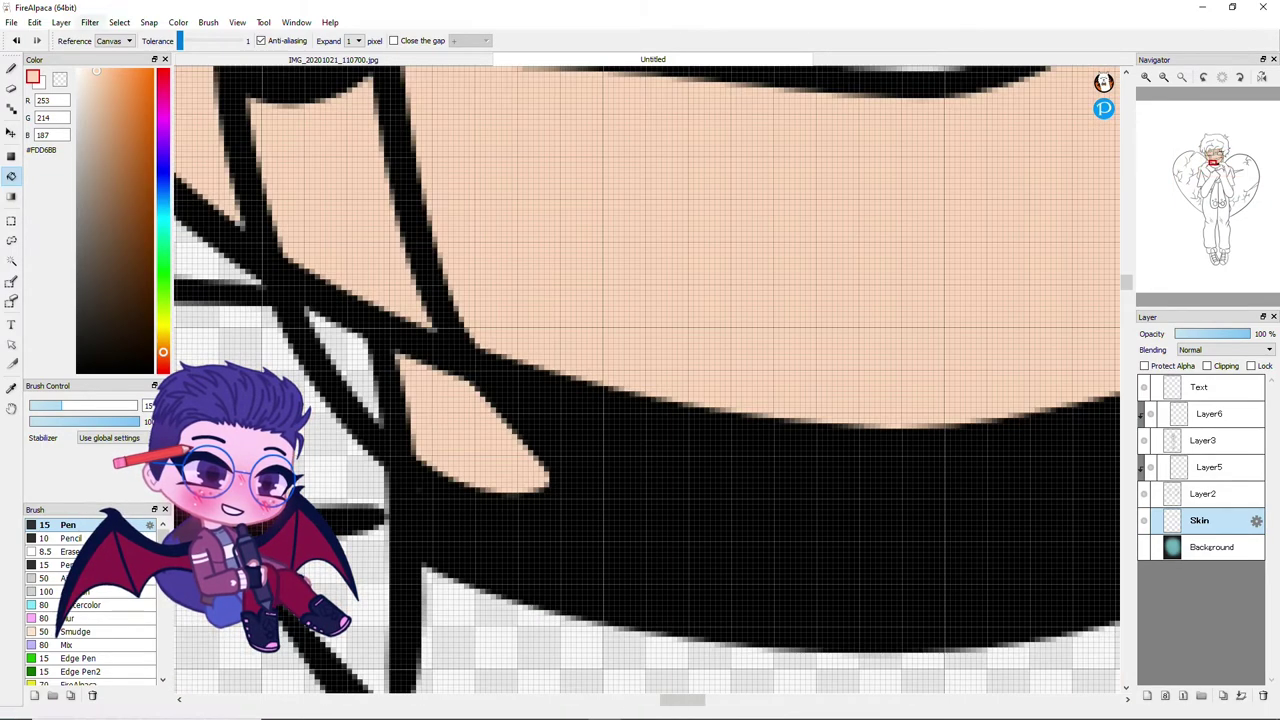
Fill the character's arms and hands with the skin tone
scroll(470, 440, down, 2)
scroll(640, 380, down, 2)
click(700, 370)
scroll(511, 372, up, 3)
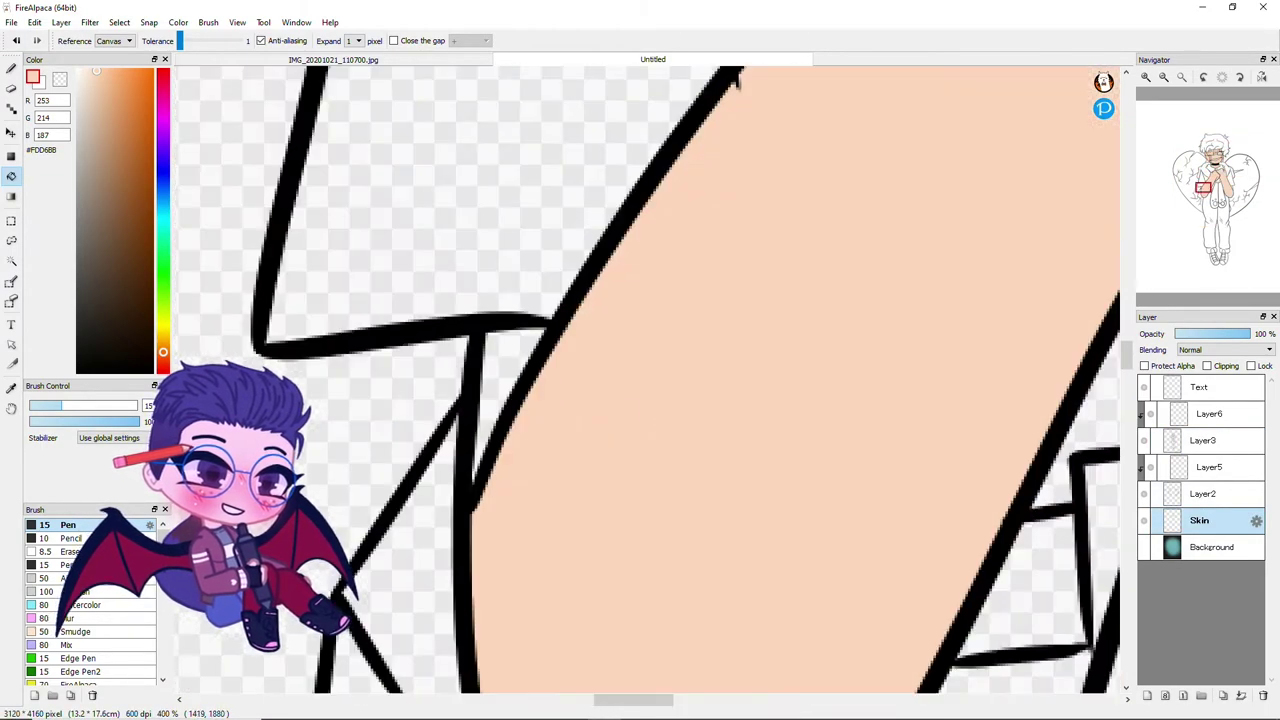
scroll(511, 372, down, 2)
Touch up unfilled skin corners along the arms and clasped hands with the Pen
key(b)
scroll(694, 357, up, 3)
alt+click(663, 277)
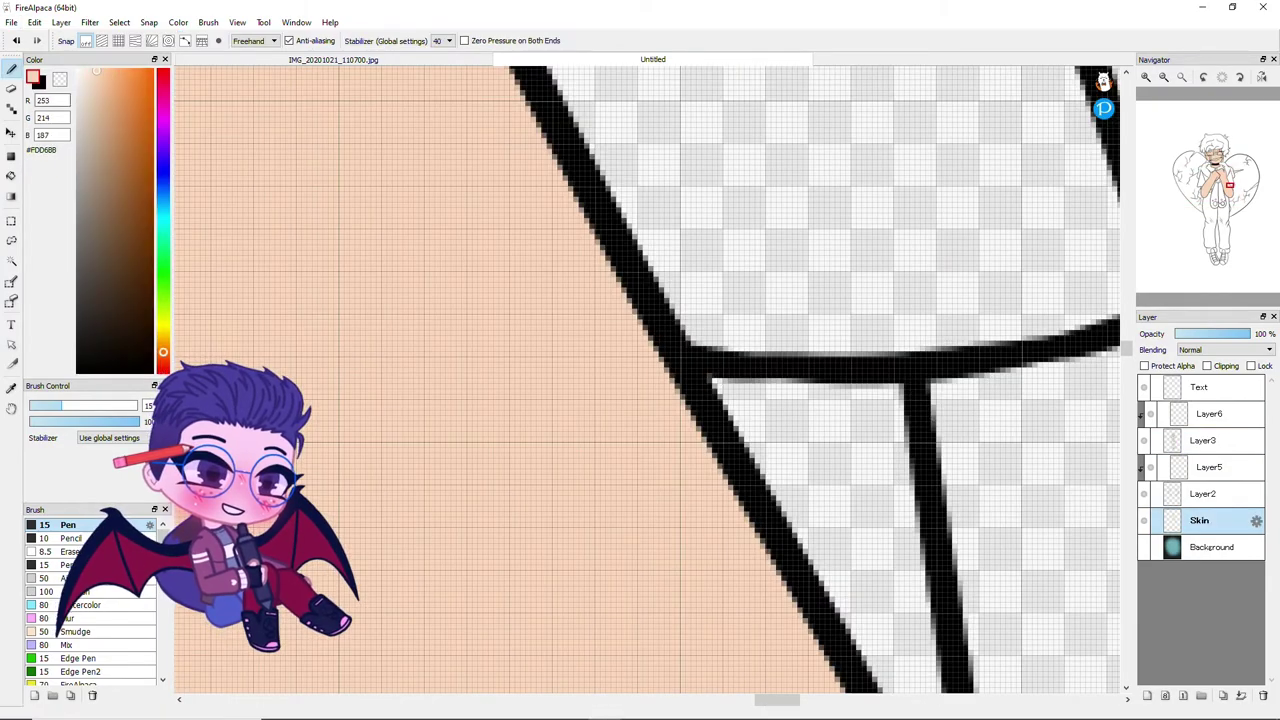
scroll(663, 277, down, 1)
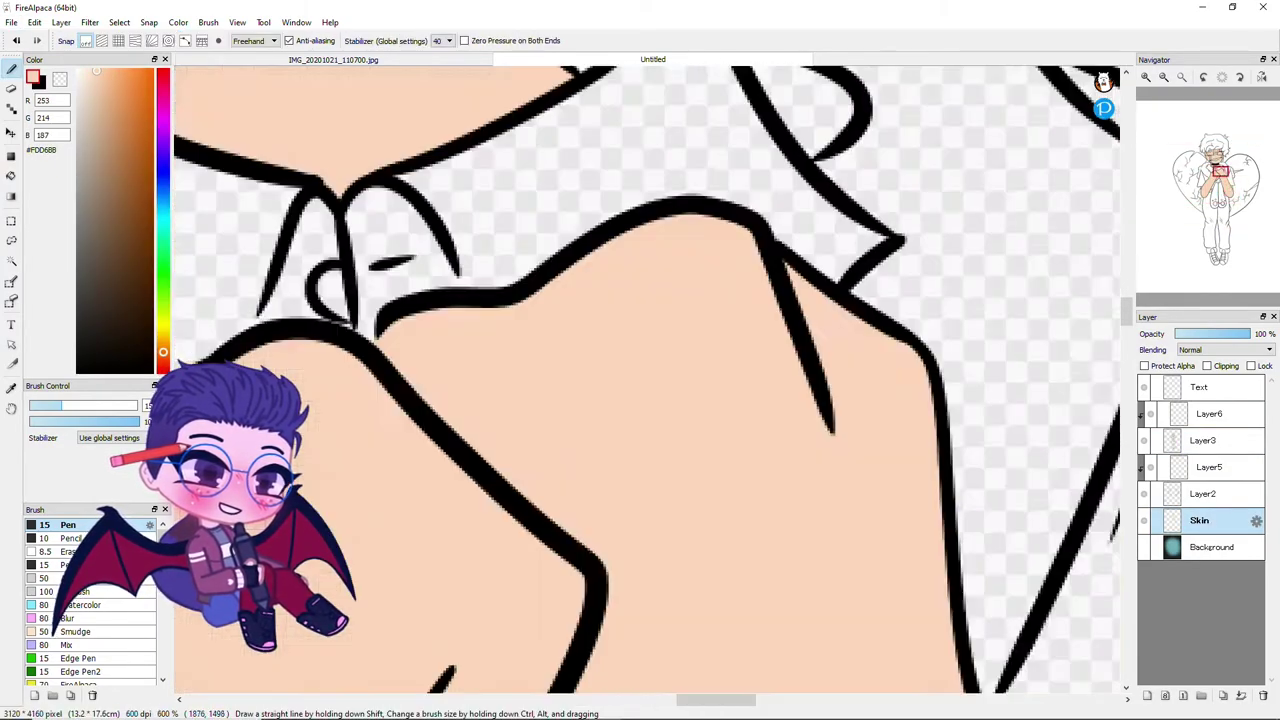
scroll(640, 380, up, 2)
scroll(686, 180, down, 3)
Erase the sleeve line's overshoot inside the left forearm on Layer3 and return to the Skin layer with the skin tone
key(e)
click(1204, 440)
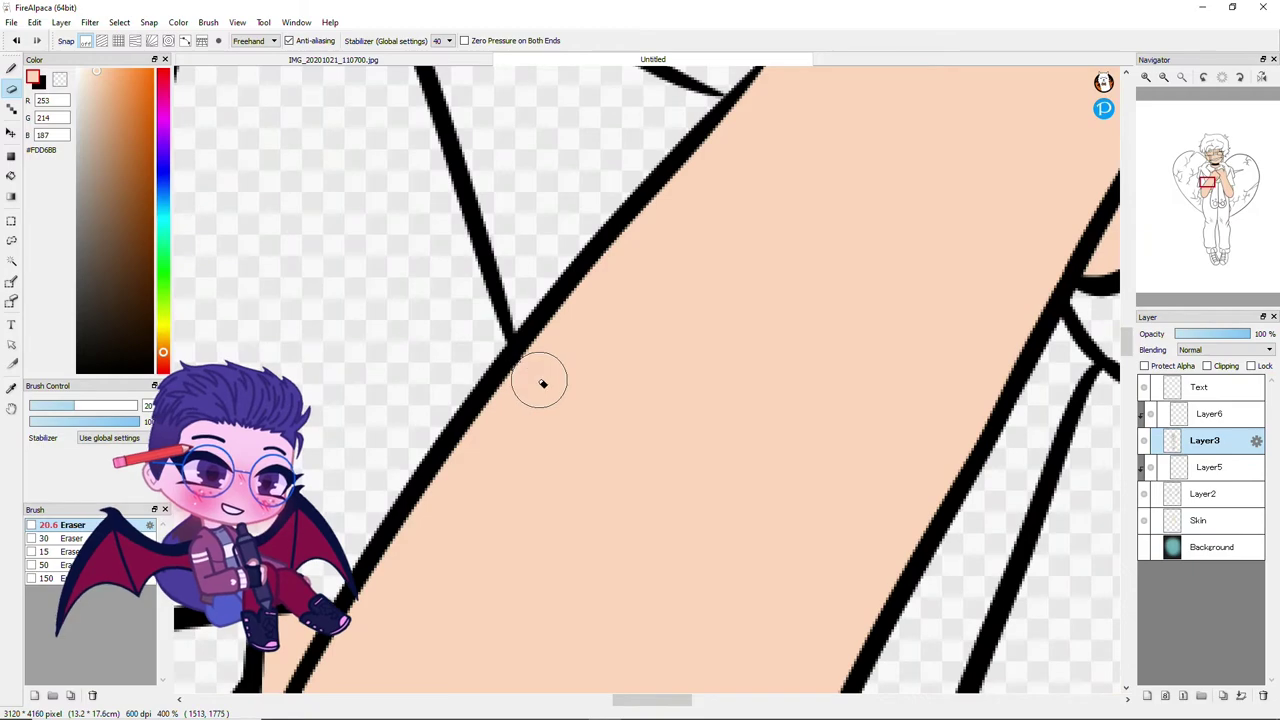
key(b)
key(x)
click(1199, 520)
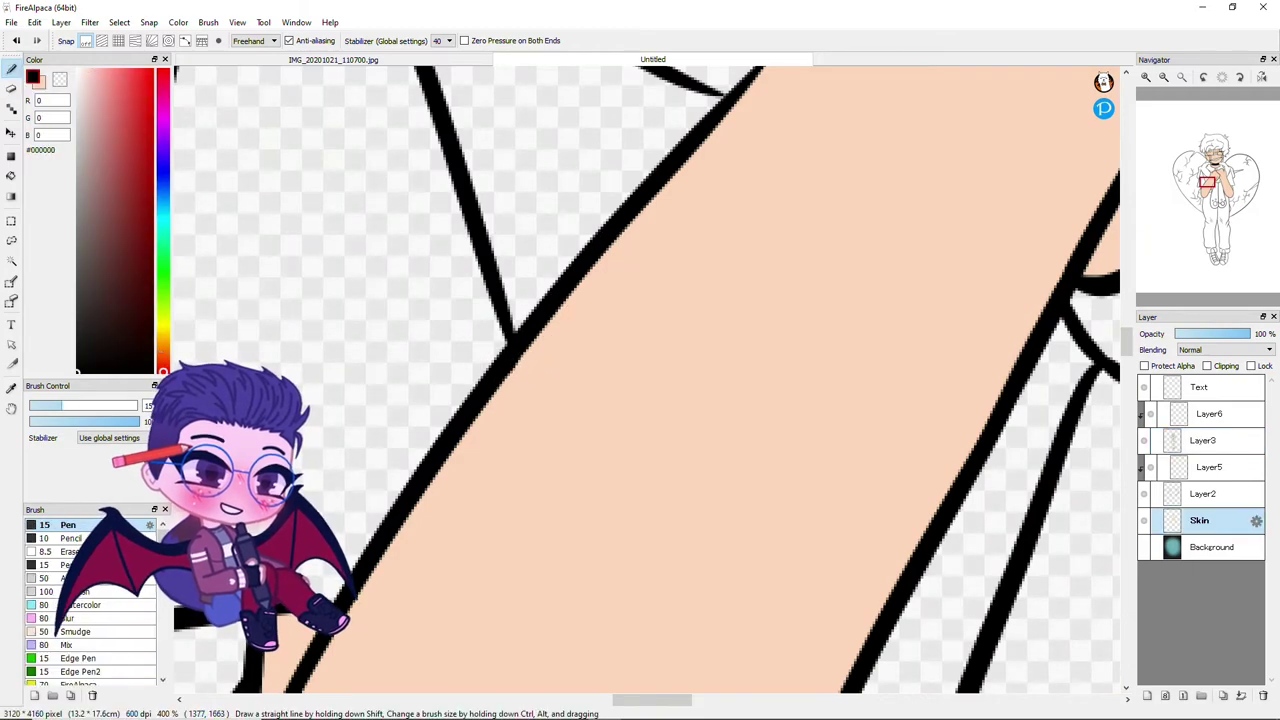
key(x)
Touch up unfilled skin gaps around the neck and below the choker with the Pen
scroll(443, 571, down, 1)
scroll(443, 571, up, 4)
scroll(620, 252, down, 6)
scroll(620, 252, up, 5)
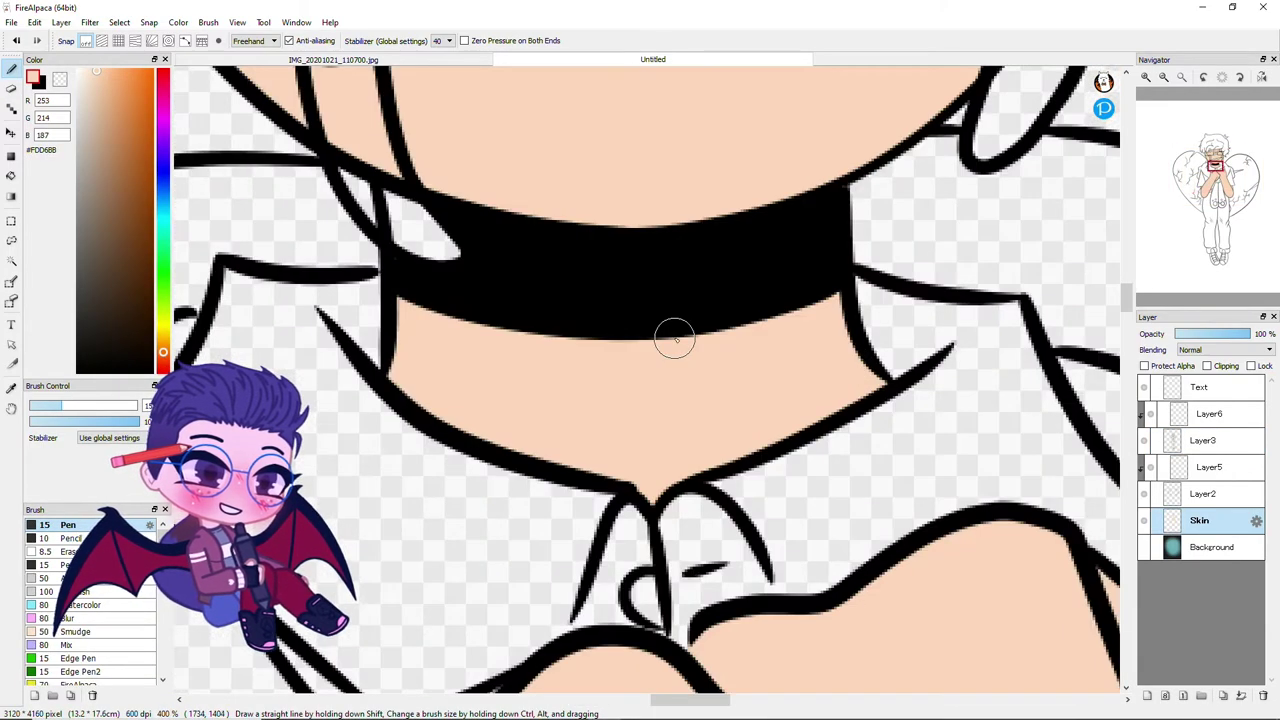
scroll(571, 372, down, 5)
scroll(557, 250, up, 4)
scroll(540, 300, down, 4)
scroll(488, 364, up, 6)
scroll(488, 364, down, 5)
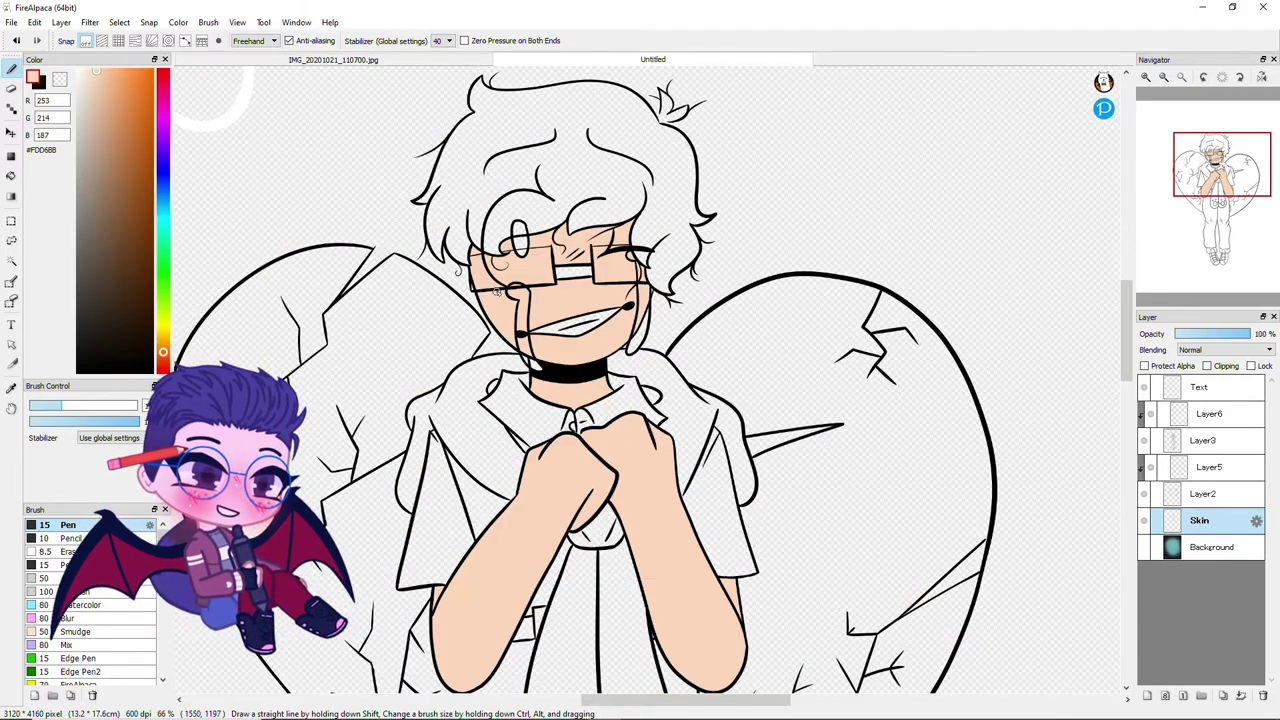
Touch up unfilled skin corners around the glasses, face outline and hair fringe with the Pen
scroll(571, 294, up, 5)
scroll(555, 343, down, 3)
scroll(891, 443, up, 3)
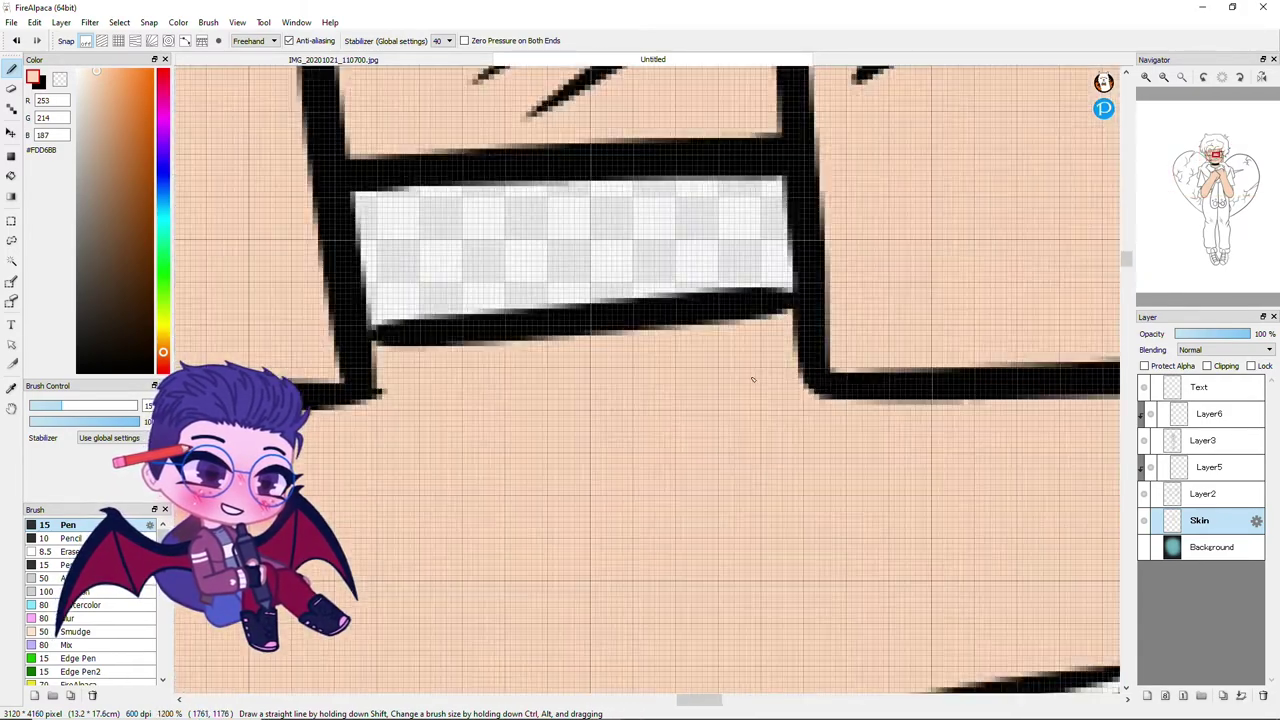
scroll(751, 380, down, 4)
scroll(670, 250, up, 4)
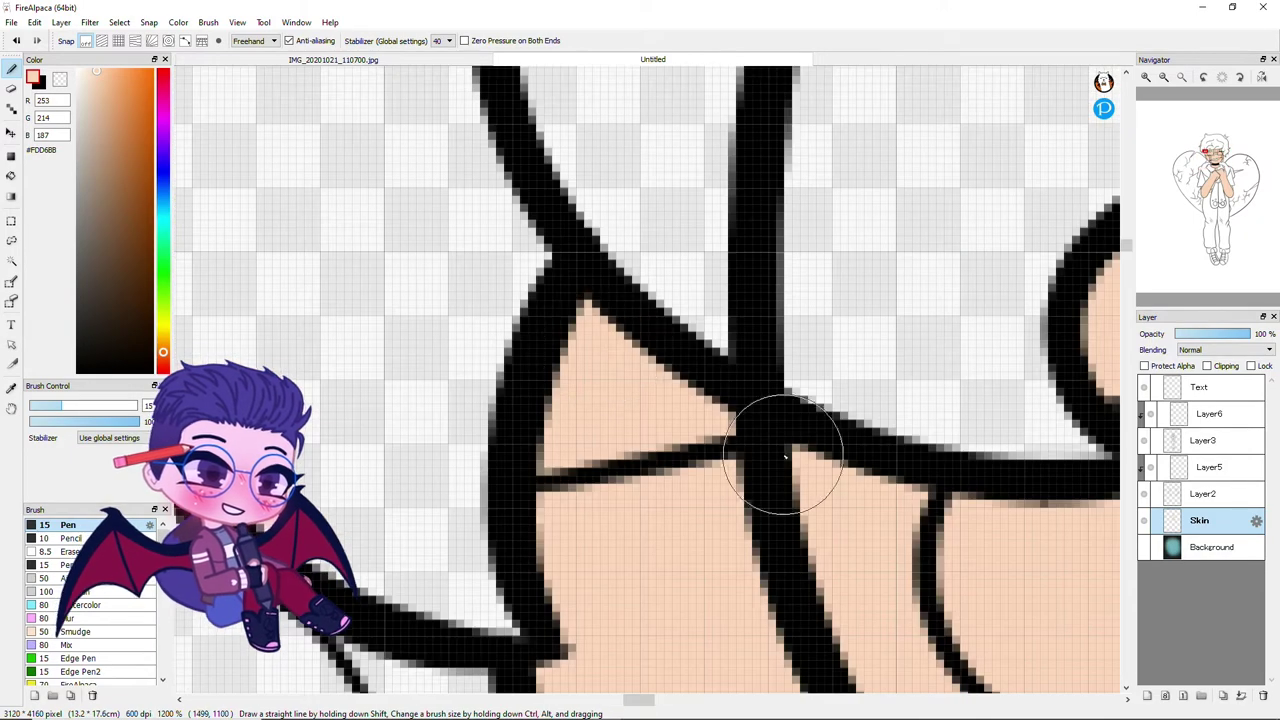
scroll(794, 414, down, 5)
scroll(515, 345, up, 5)
scroll(512, 345, down, 4)
scroll(770, 120, up, 3)
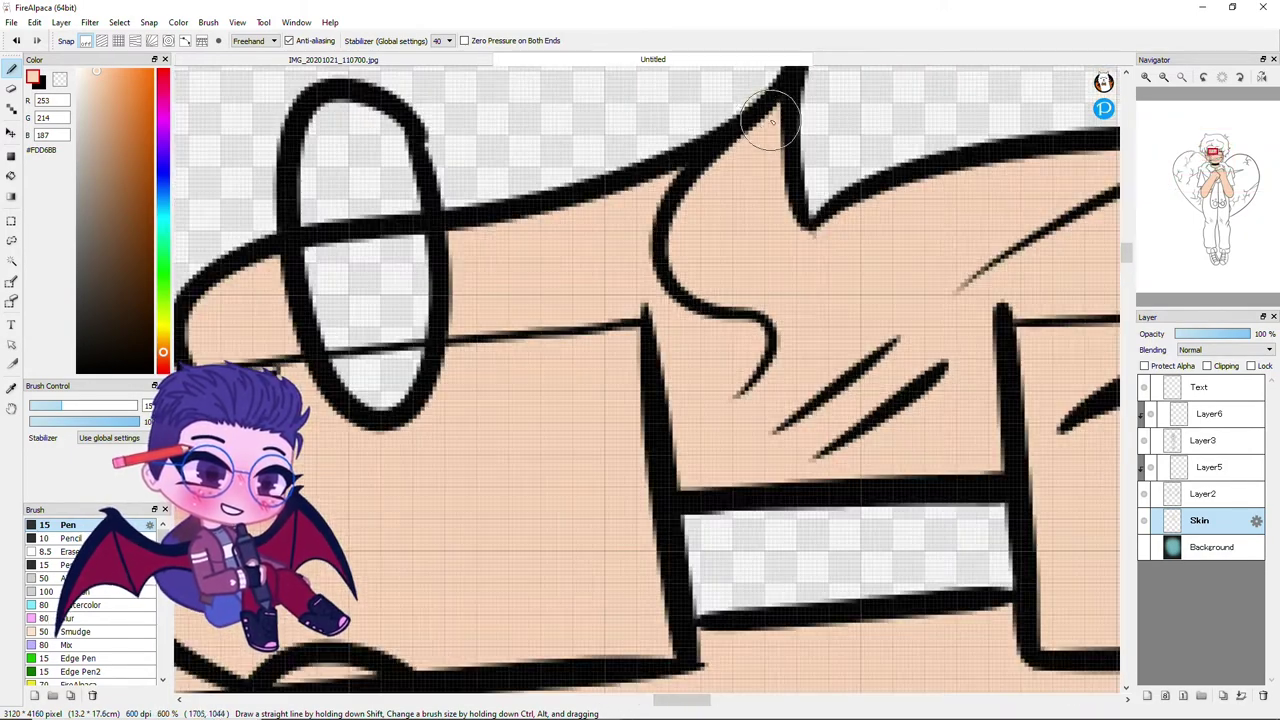
scroll(655, 289, down, 2)
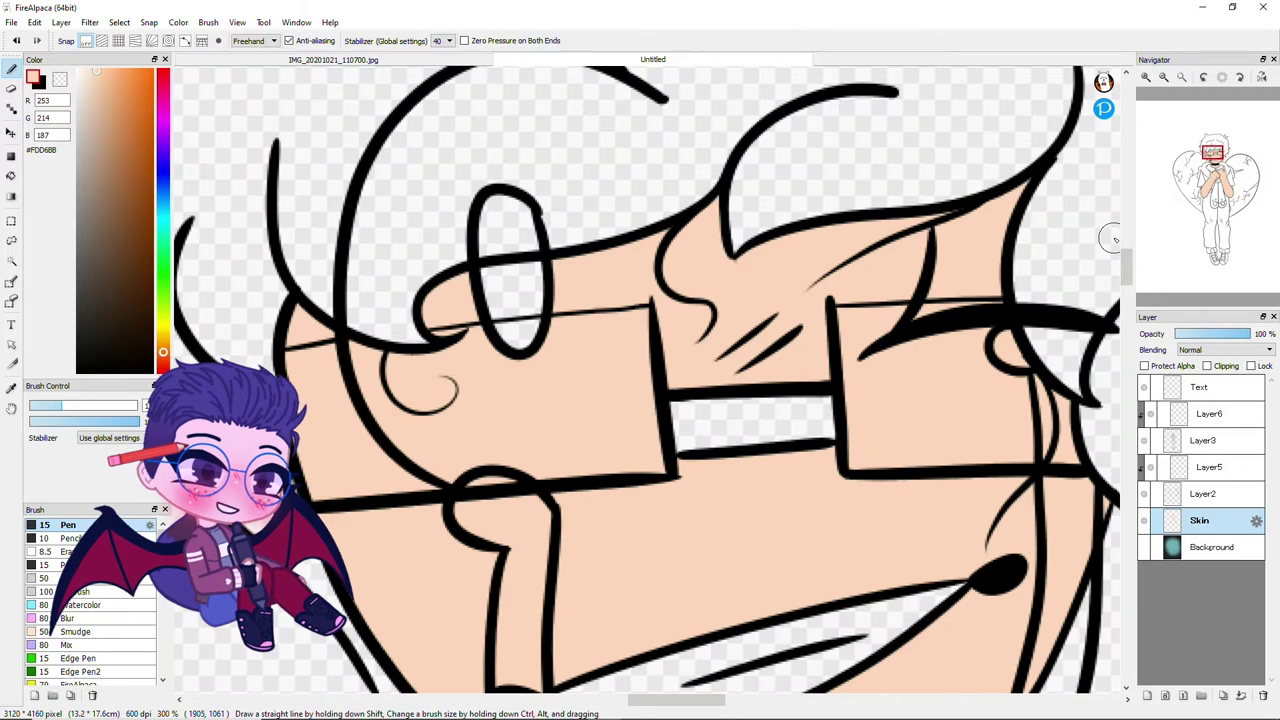
Add a new layer above Skin and name it Glasses Part 1
click(1148, 695)
double_click(1204, 520)
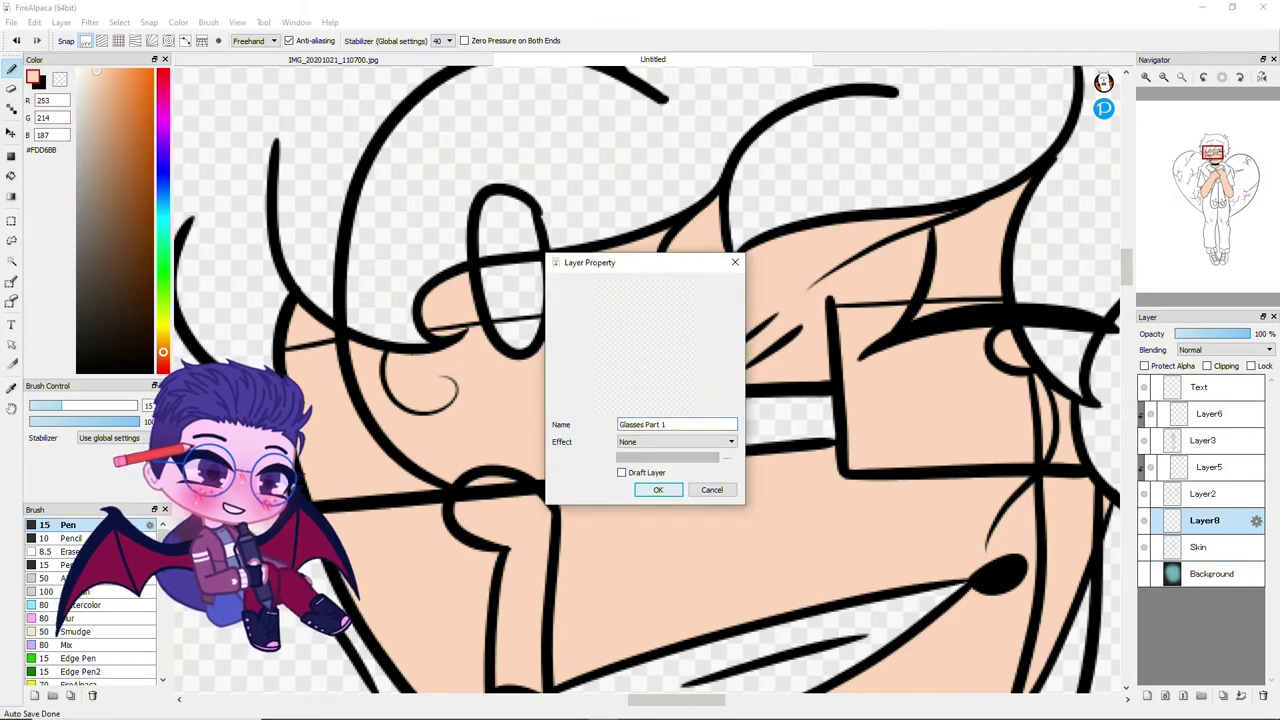
text(Glasses Part 1)
key(Return)
Pick dark grey (#626262) from the reference image and fill the bridge of the glasses with it
scroll(653, 385, up, 4)
click(296, 22)
click(330, 190)
click(971, 243)
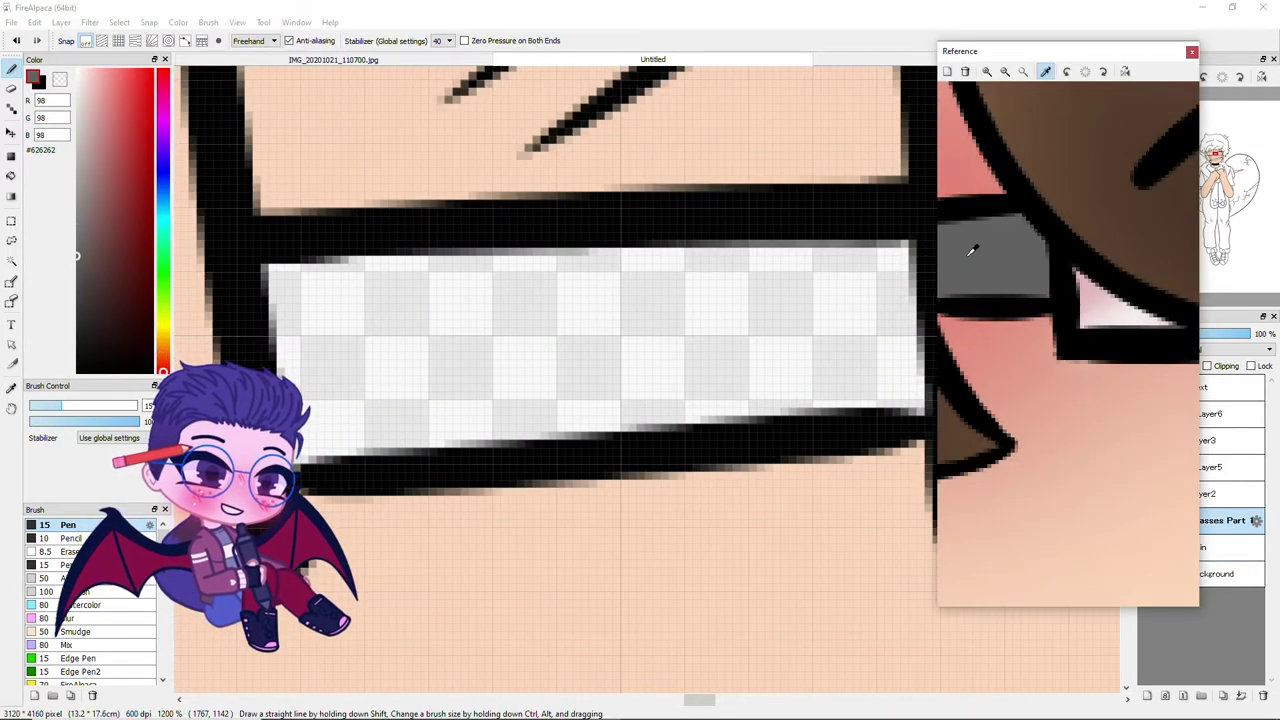
key(g)
key(ctrl+minus)
key(ctrl+minus)
scroll(991, 340, down, 5)
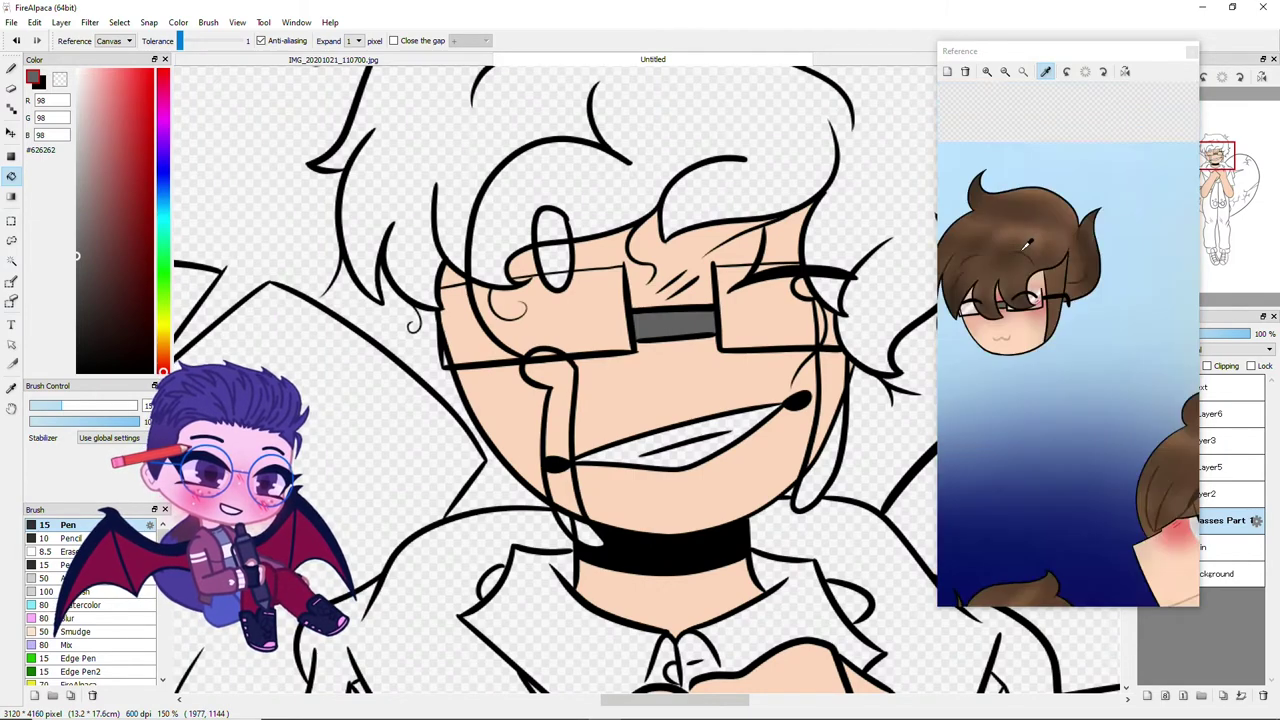
Move the reference window up and aside, and add a layer named Glasses Part 2 above Glasses Part 1
scroll(1000, 300, up, 5)
click(1110, 284)
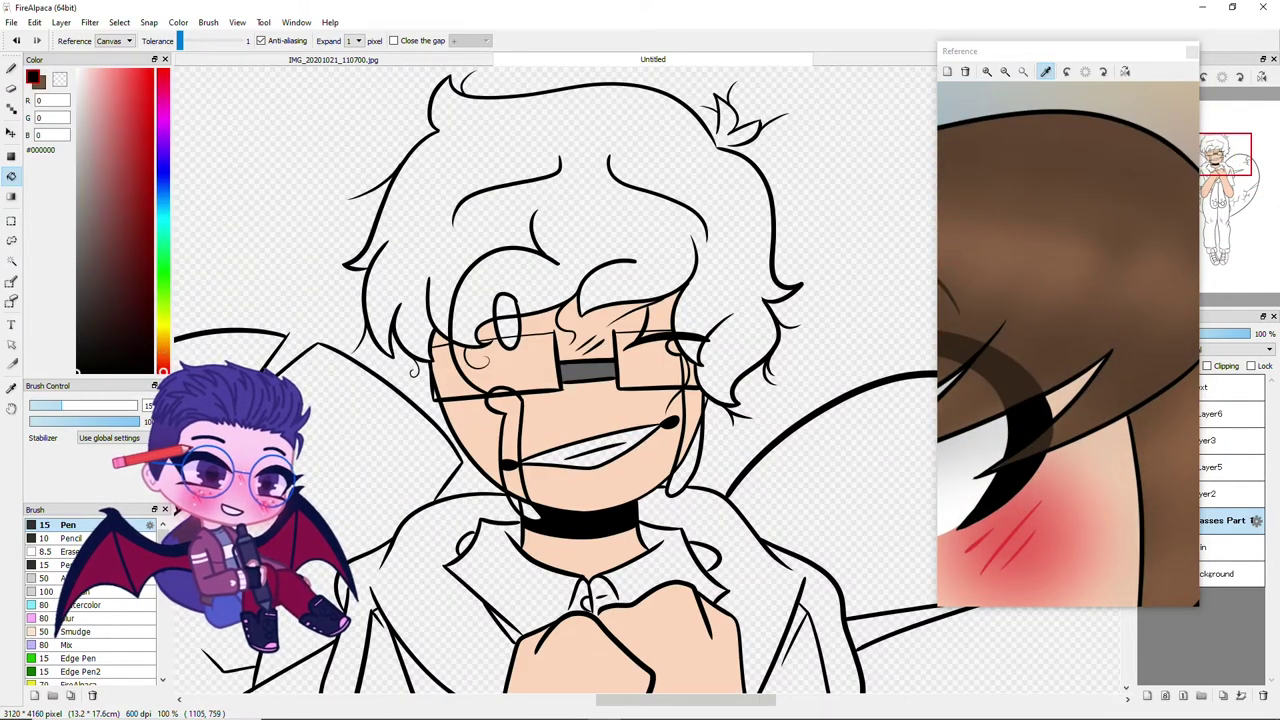
drag(1000, 50, 905, 24)
key(ctrl+shift+n)
double_click(1205, 520)
text(Glasses Part 2)
key(Return)
Colour both lenses of the glasses pale blue (#CDD4FF) on the Glasses Part 2 layer
scroll(262, 290, up, 4)
key(b)
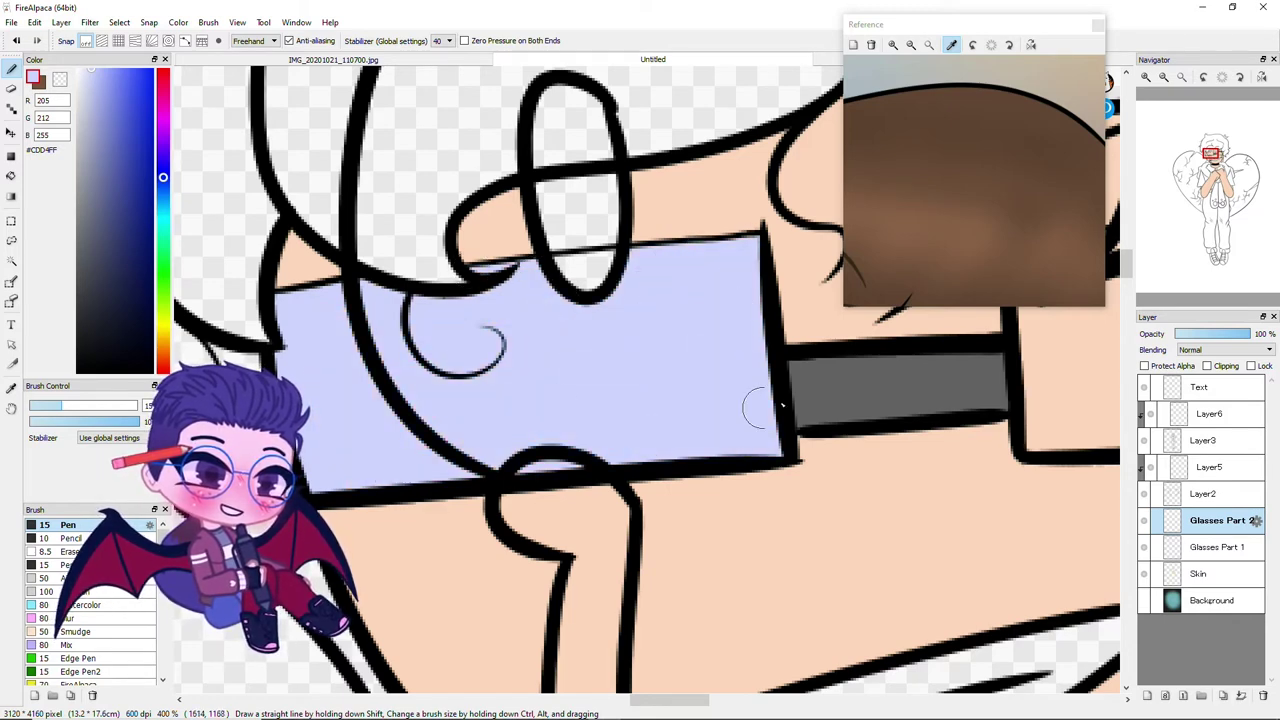
scroll(522, 280, right, 5)
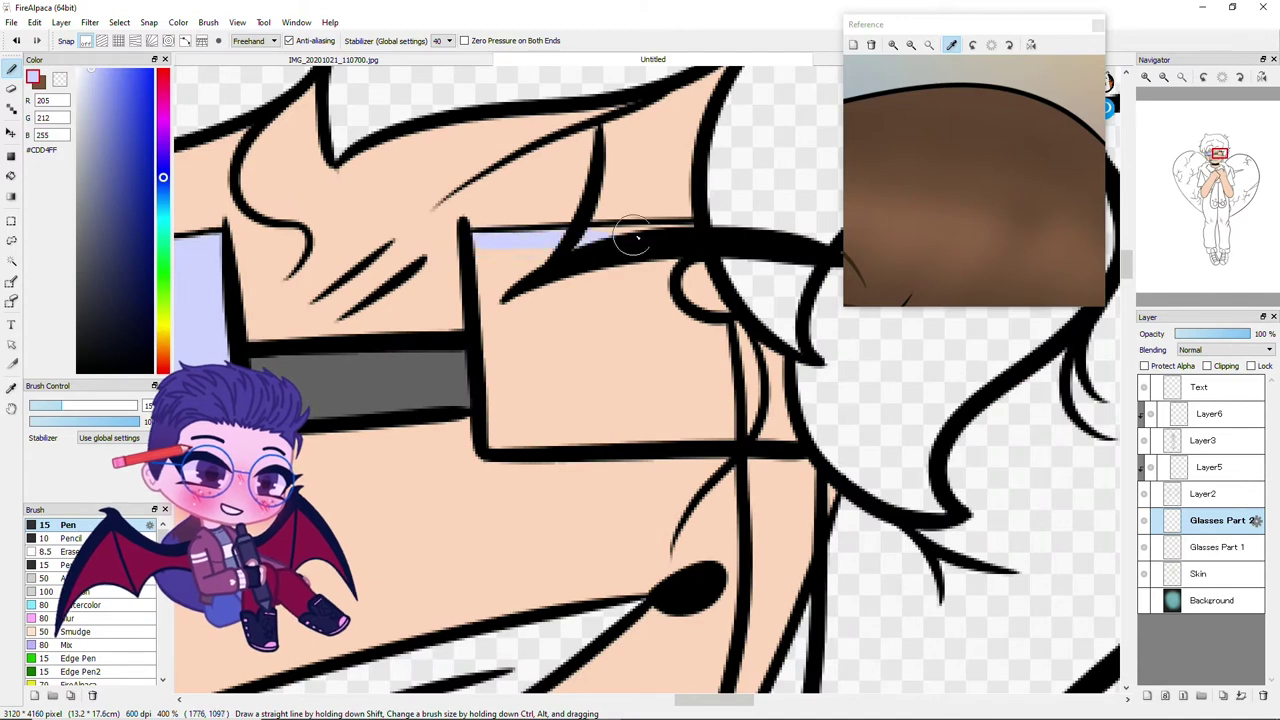
drag(510, 420, 750, 430)
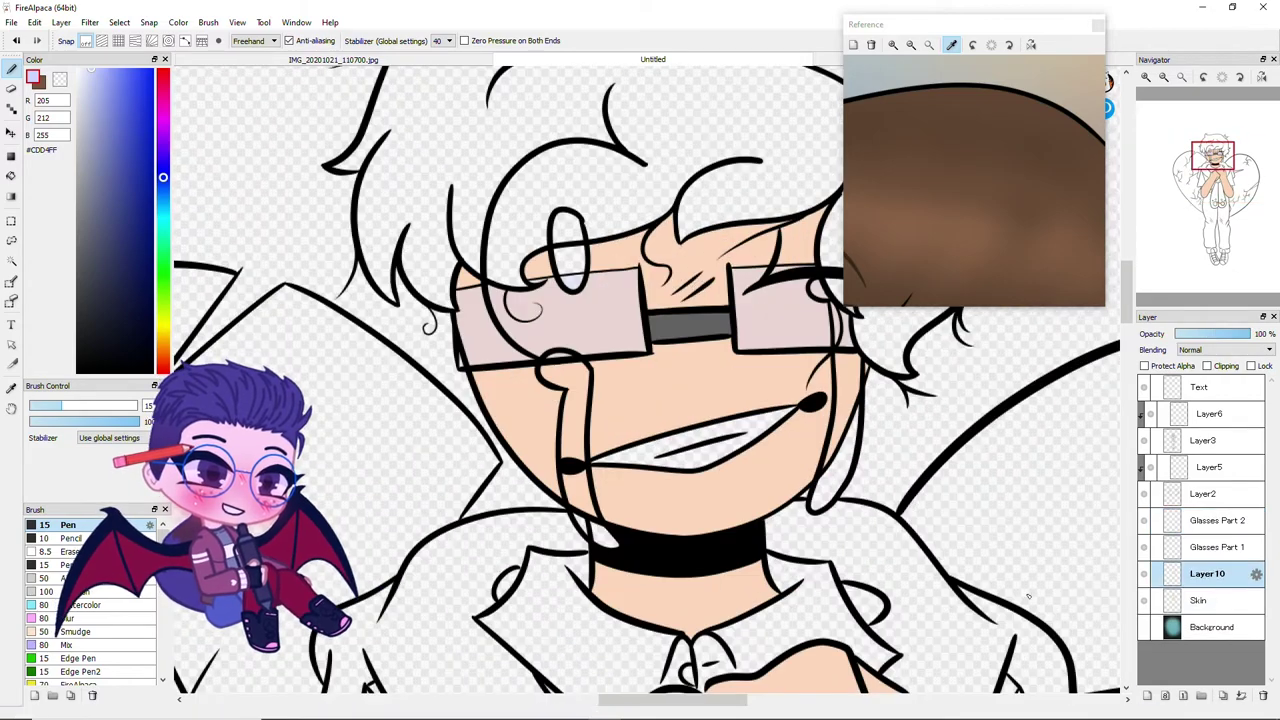
Rename the new layer between Skin and Glasses Part 1 as Mouth
scroll(1028, 597, up, 2)
double_click(1207, 573)
text(Mouth)
key(Return)
Fill the teeth area inside the smiling mouth with white
scroll(430, 302, up, 3)
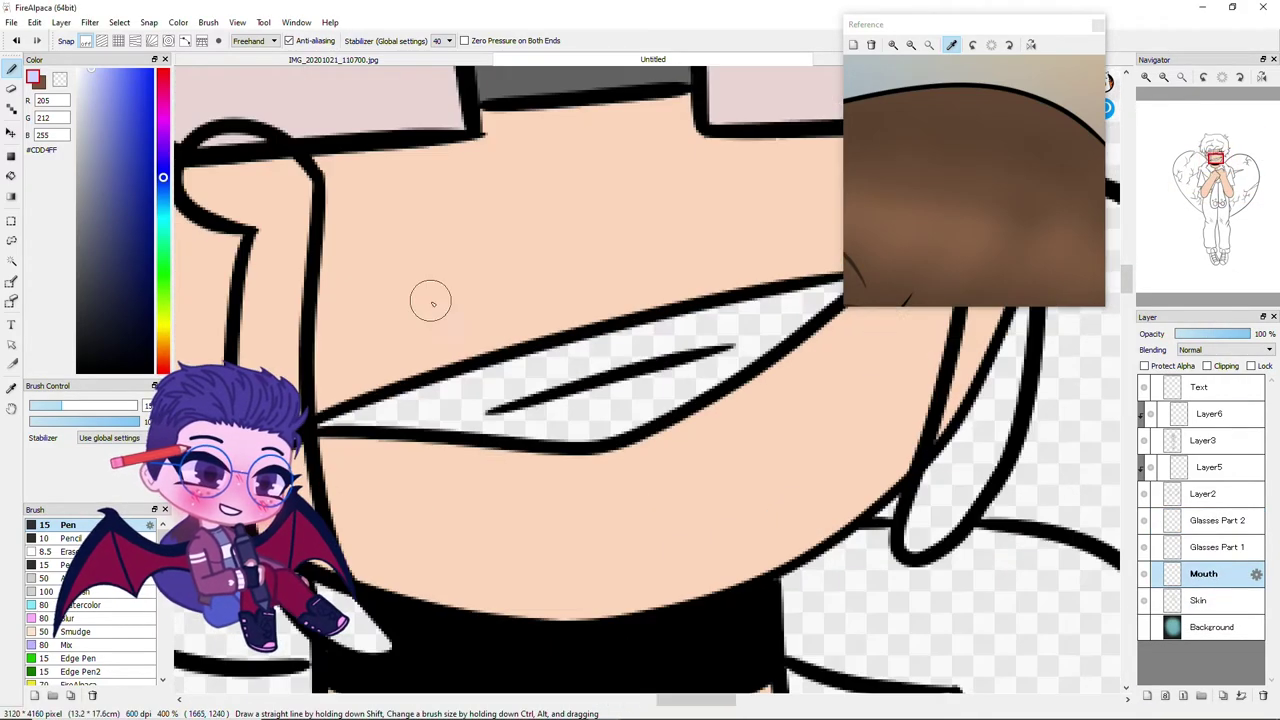
click(471, 386)
scroll(560, 300, down, 8)
scroll(565, 310, up, 4)
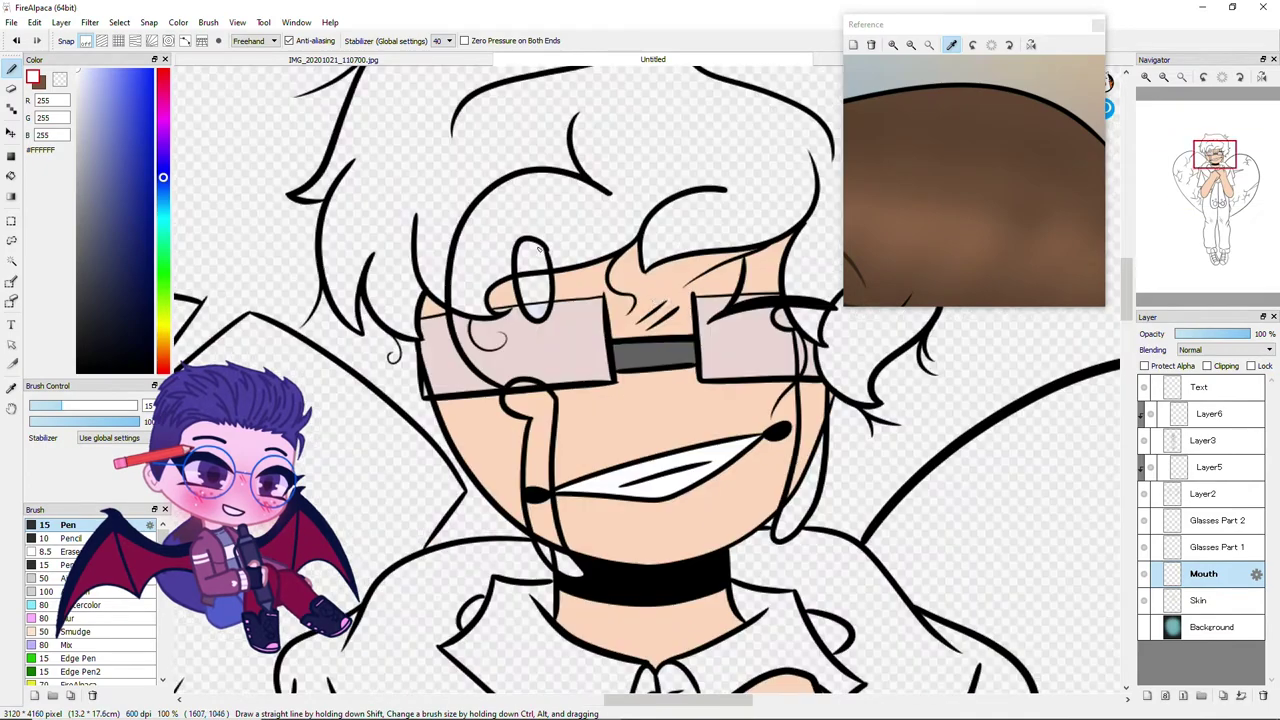
scroll(565, 310, down, 2)
scroll(565, 310, up, 5)
Add a new layer directly above Skin and name it Shirt
click(1199, 600)
click(1147, 695)
double_click(1205, 600)
text(Shirt)
key(Return)
Pick black and close the line gap below the collar placket above the hands on Layer3
alt+click(548, 439)
click(1204, 440)
scroll(481, 296, up, 3)
drag(545, 250, 495, 425)
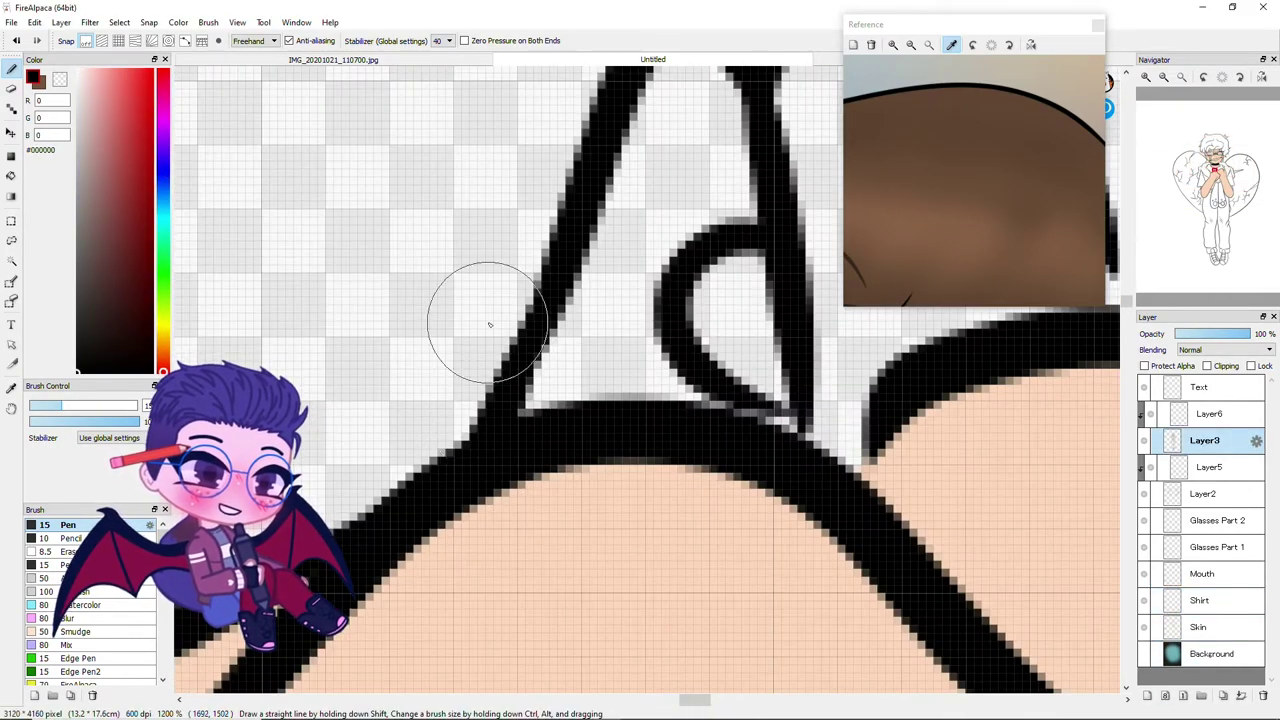
scroll(840, 472, down, 2)
scroll(656, 340, down, 4)
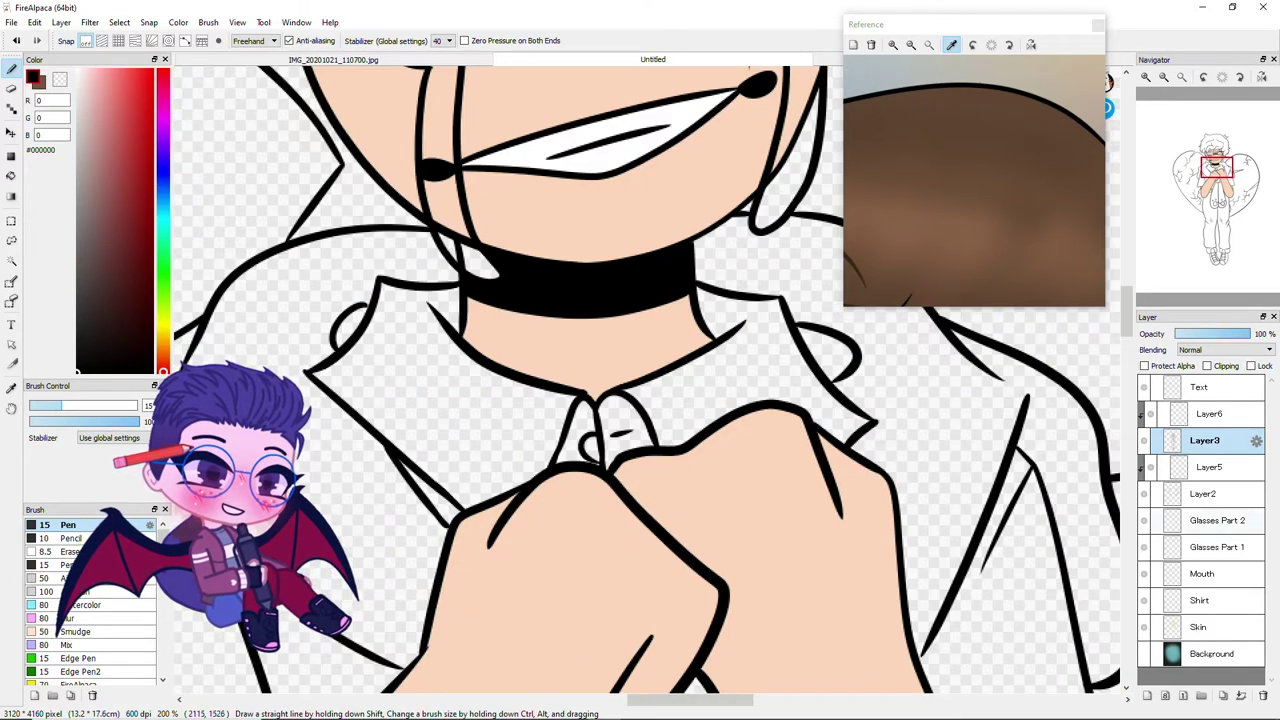
Fill both sides of the collar with blue (#34A2D2) on the Shirt layer
click(1200, 600)
click(163, 205)
click(134, 121)
click(11, 175)
click(440, 360)
click(690, 380)
Touch up unfilled blue corners along the collar edges with the Pen
key(b)
scroll(450, 345, up, 6)
scroll(450, 345, down, 4)
scroll(450, 345, up, 4)
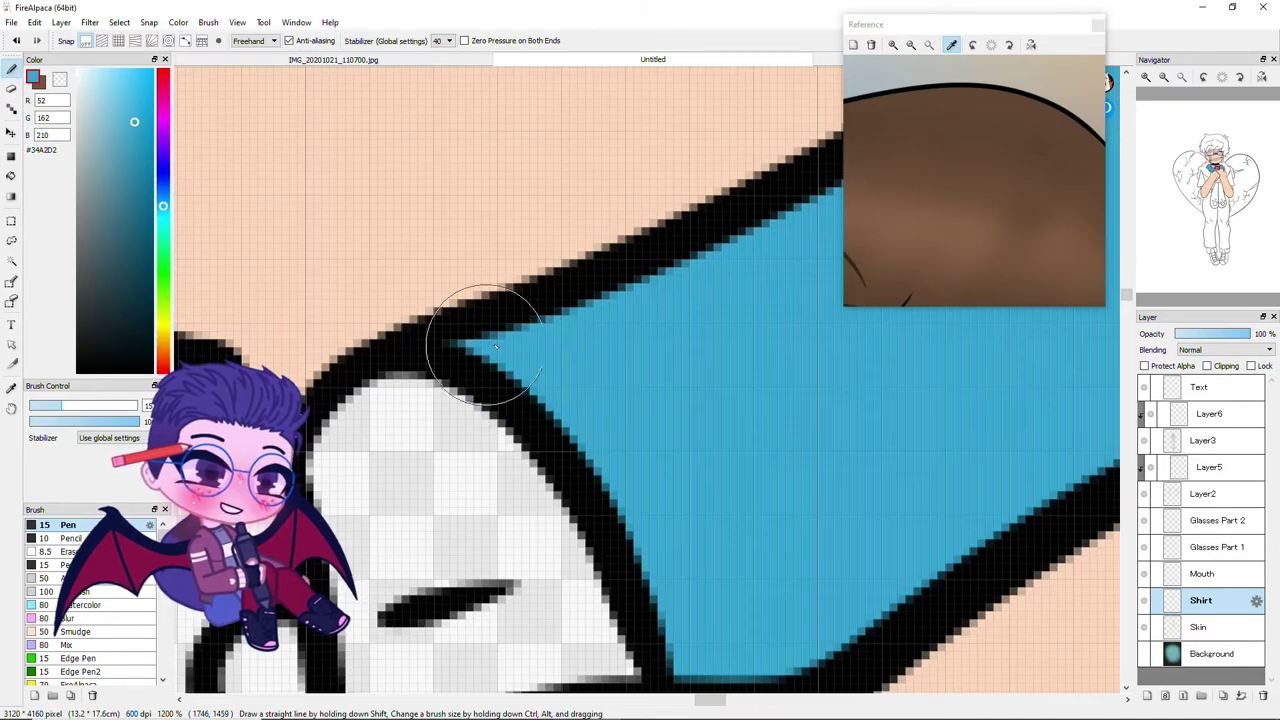
scroll(451, 346, down, 4)
scroll(400, 370, up, 8)
key(g)
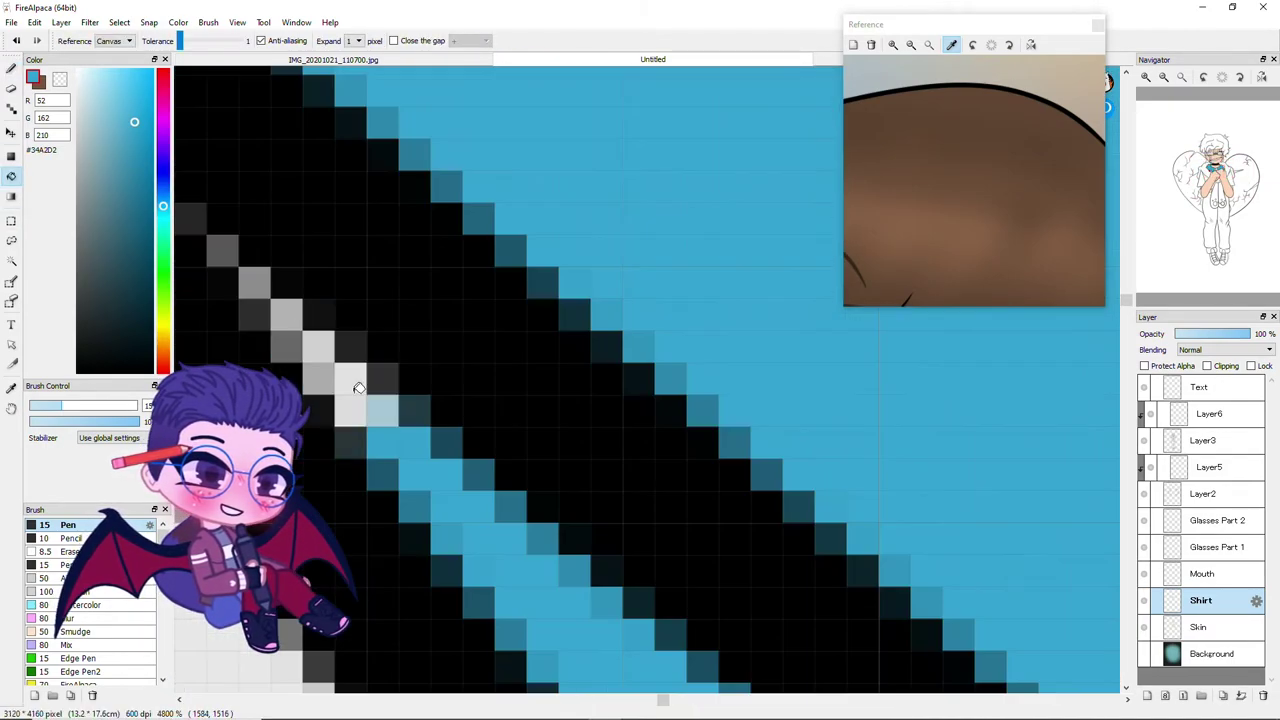
scroll(358, 386, down, 6)
Fill the small placket pieces below the collar with the same blue
key(b)
key(g)
click(530, 410)
click(630, 400)
key(b)
scroll(498, 445, down, 4)
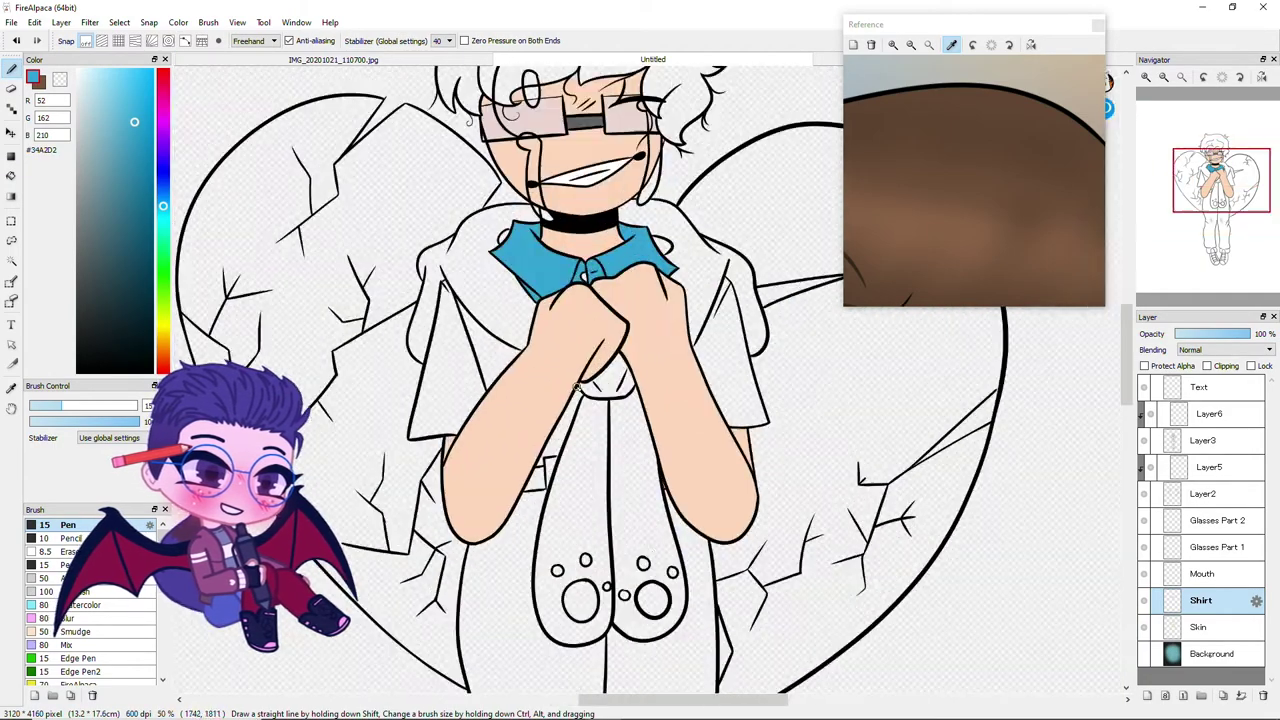
Fill the shirt sleeves and the visible torso area with the same blue
scroll(498, 445, up, 2)
key(g)
click(420, 340)
click(548, 450)
click(800, 350)
key(b)
Touch up unfilled blue corners along both sleeves and the shirt's torso with the Pen
scroll(407, 177, up, 5)
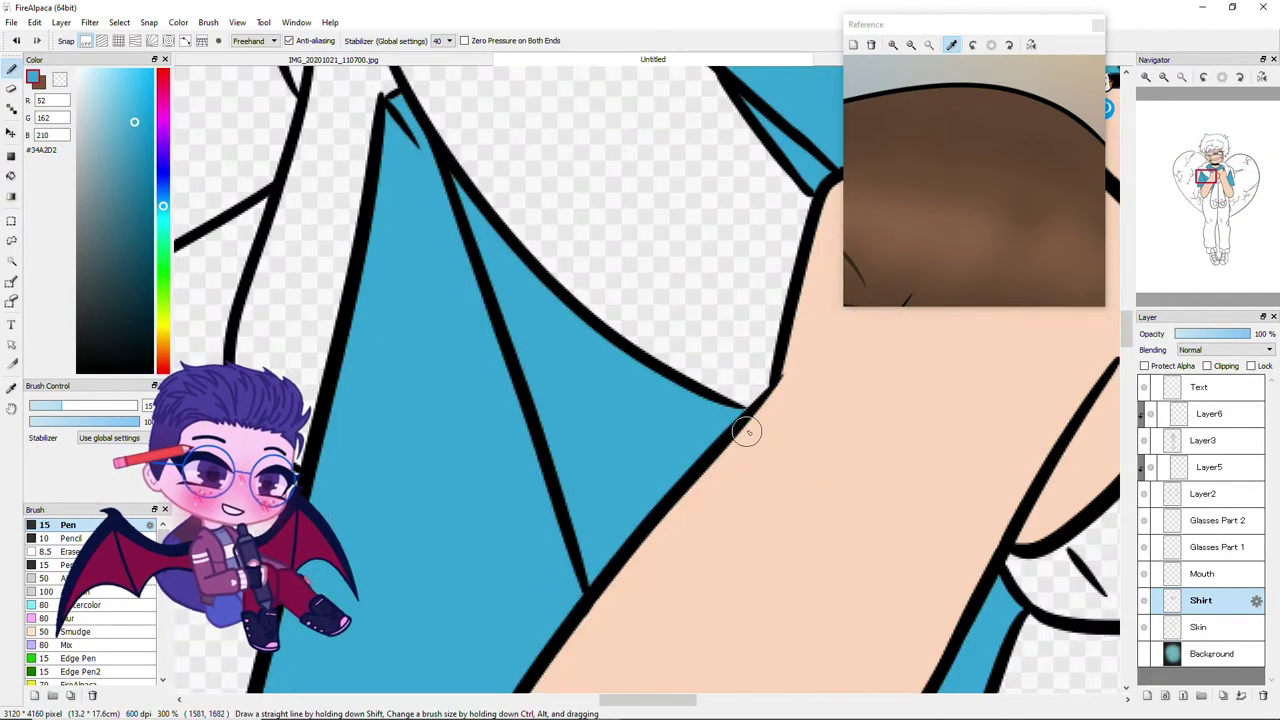
scroll(666, 300, down, 2)
scroll(378, 400, down, 3)
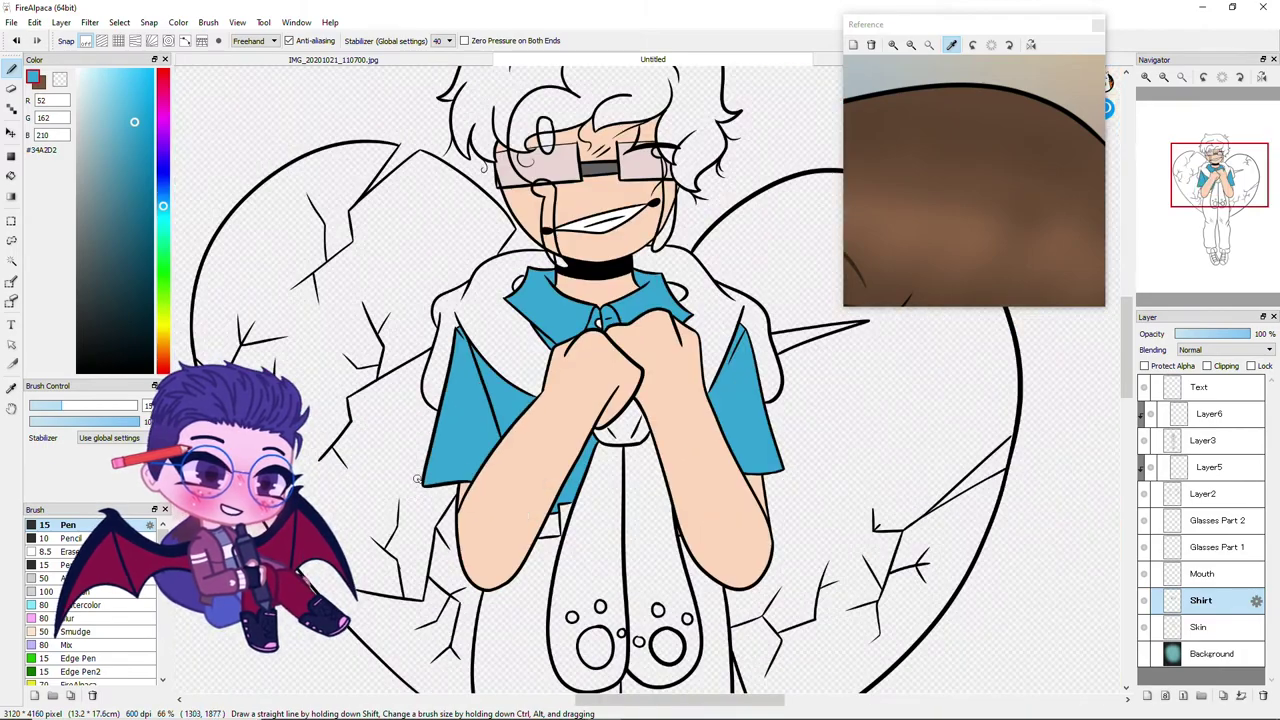
scroll(975, 180, down, 3)
scroll(717, 292, up, 3)
scroll(717, 292, up, 2)
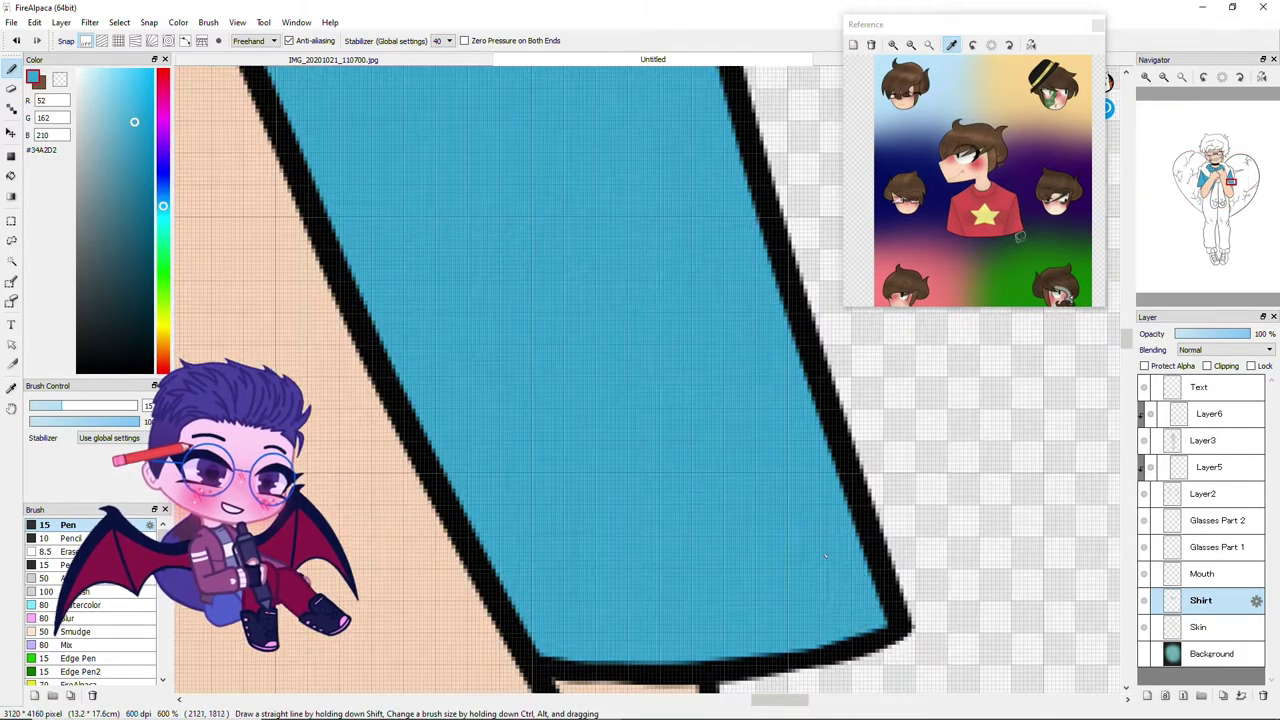
scroll(420, 330, down, 2)
scroll(508, 352, up, 2)
Redraw the rough line at the top of the left sleeve on Layer3 and return to the Shirt layer with blue
key(e)
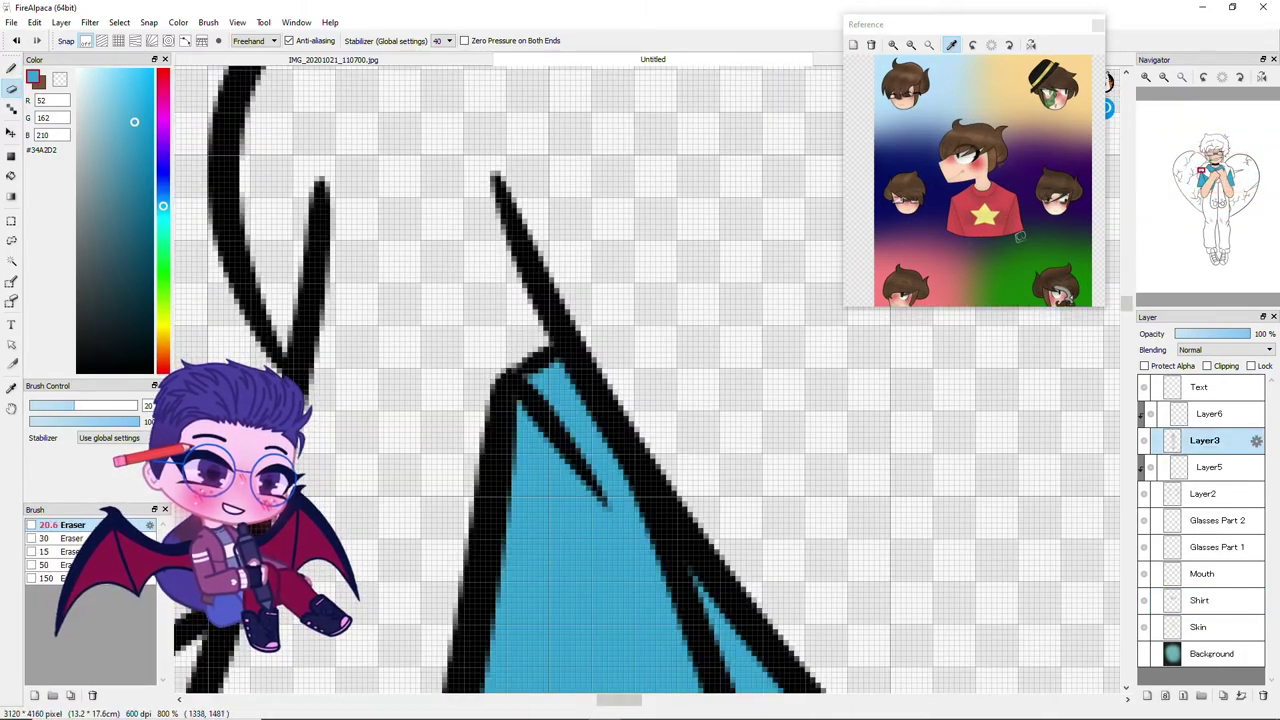
key(b)
ctrl+click(786, 471)
ctrl+click(600, 571)
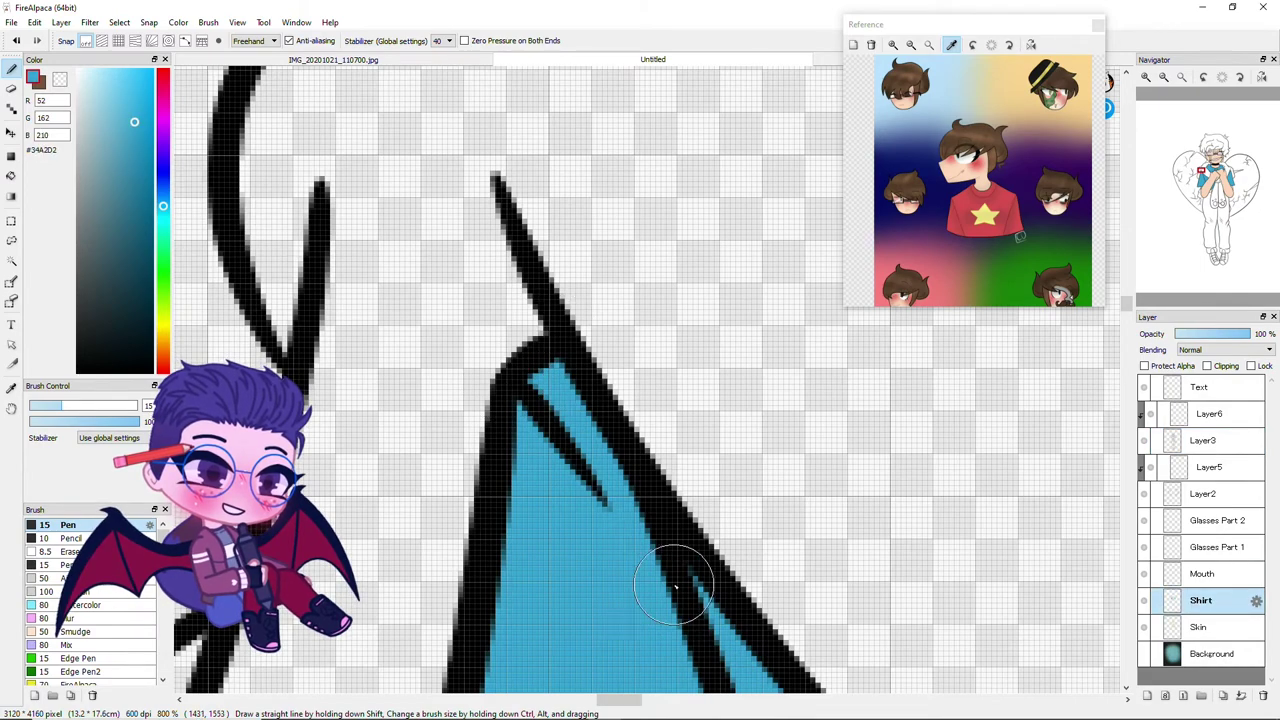
scroll(618, 372, down, 5)
Add a layer named Cardigan above Shirt and fill the cardigan areas with grey (#ACACAC)
click(1147, 695)
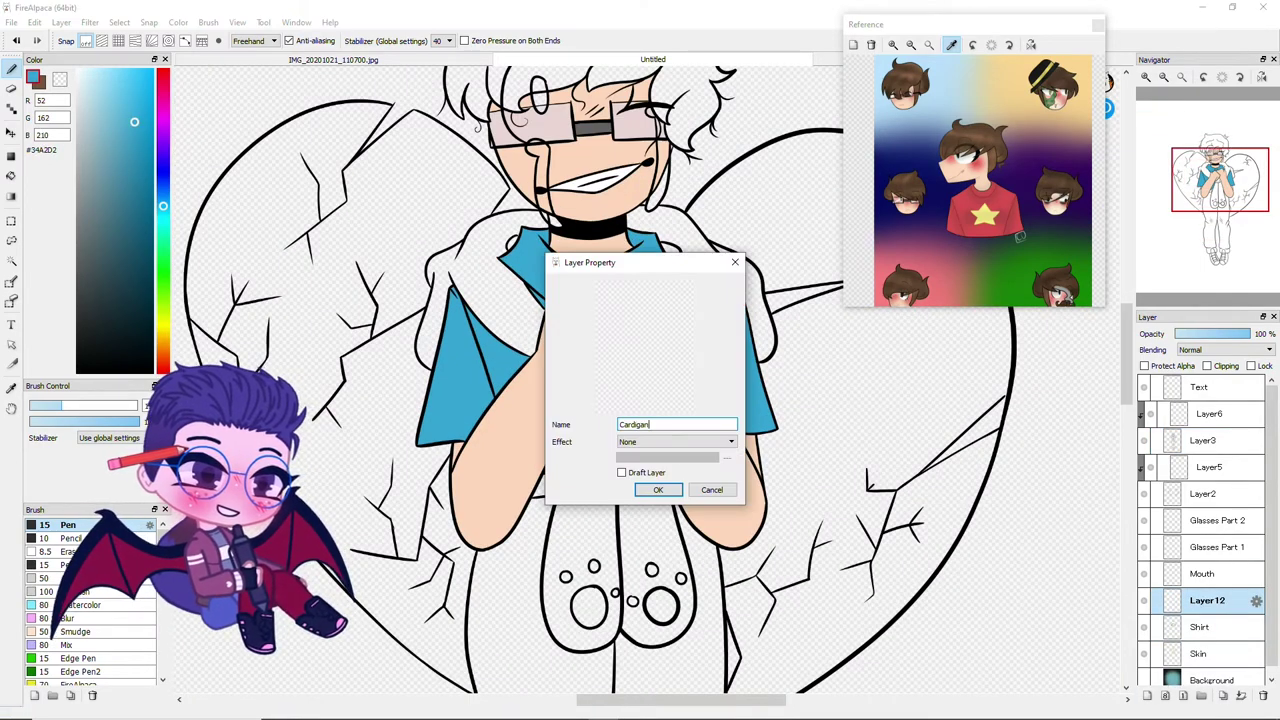
key(Return)
key(g)
click(480, 290)
scroll(587, 485, up, 4)
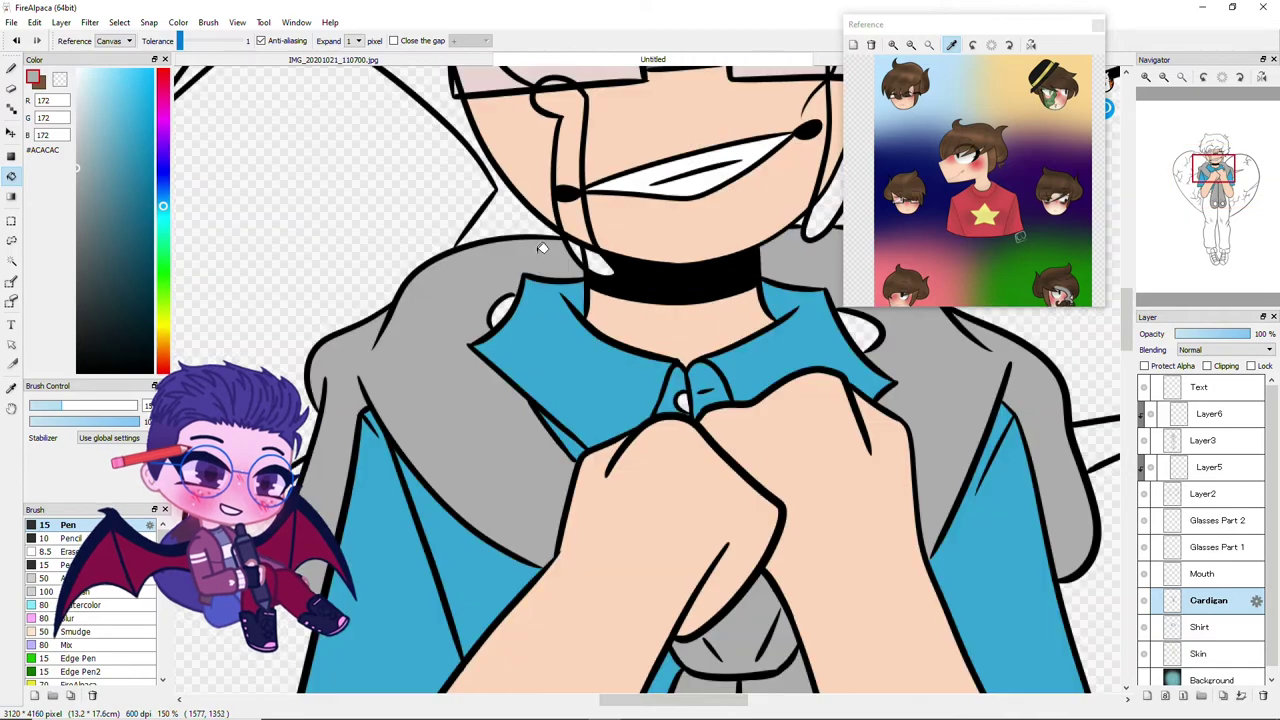
Touch up unfilled grey gaps across the cardigan's shoulders and hanging ends, and set the colour to darker grey (#929292)
key(b)
scroll(539, 323, up, 2)
scroll(539, 323, down, 4)
scroll(539, 323, up, 4)
scroll(539, 323, down, 3)
scroll(566, 465, up, 4)
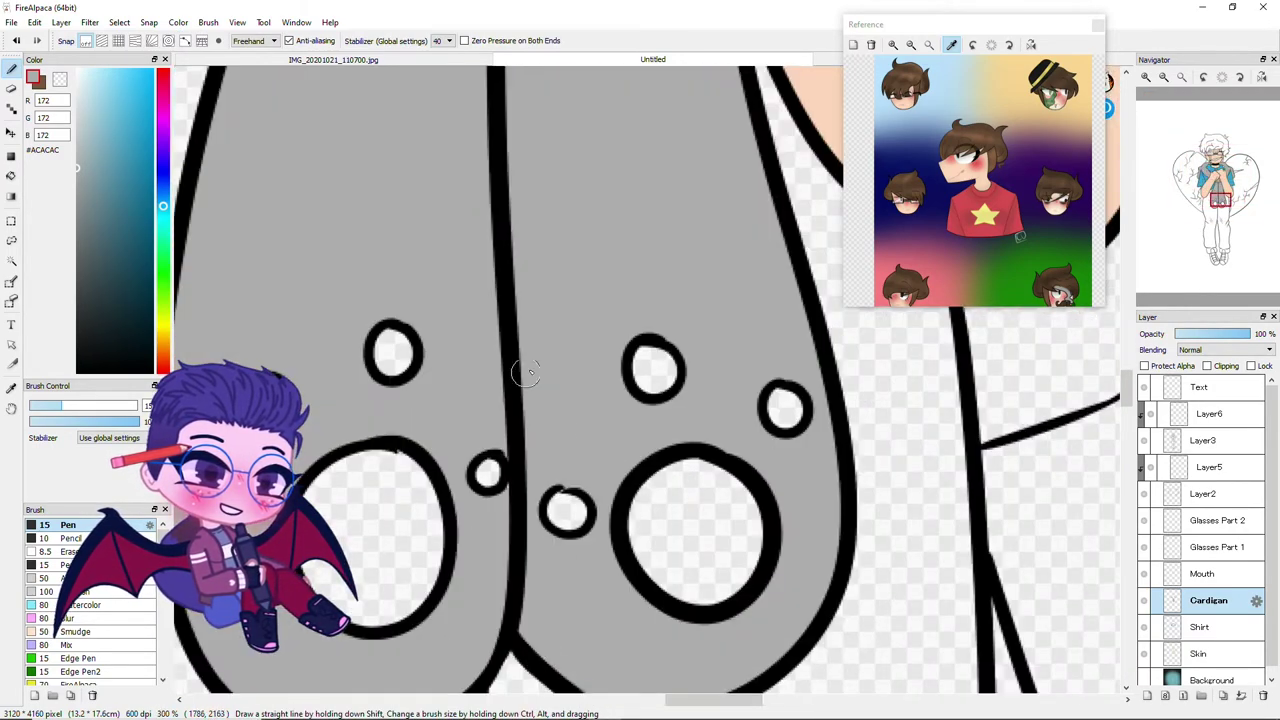
scroll(591, 465, down, 3)
scroll(571, 229, up, 4)
scroll(571, 229, down, 4)
key(f)
scroll(820, 357, up, 3)
scroll(820, 357, down, 5)
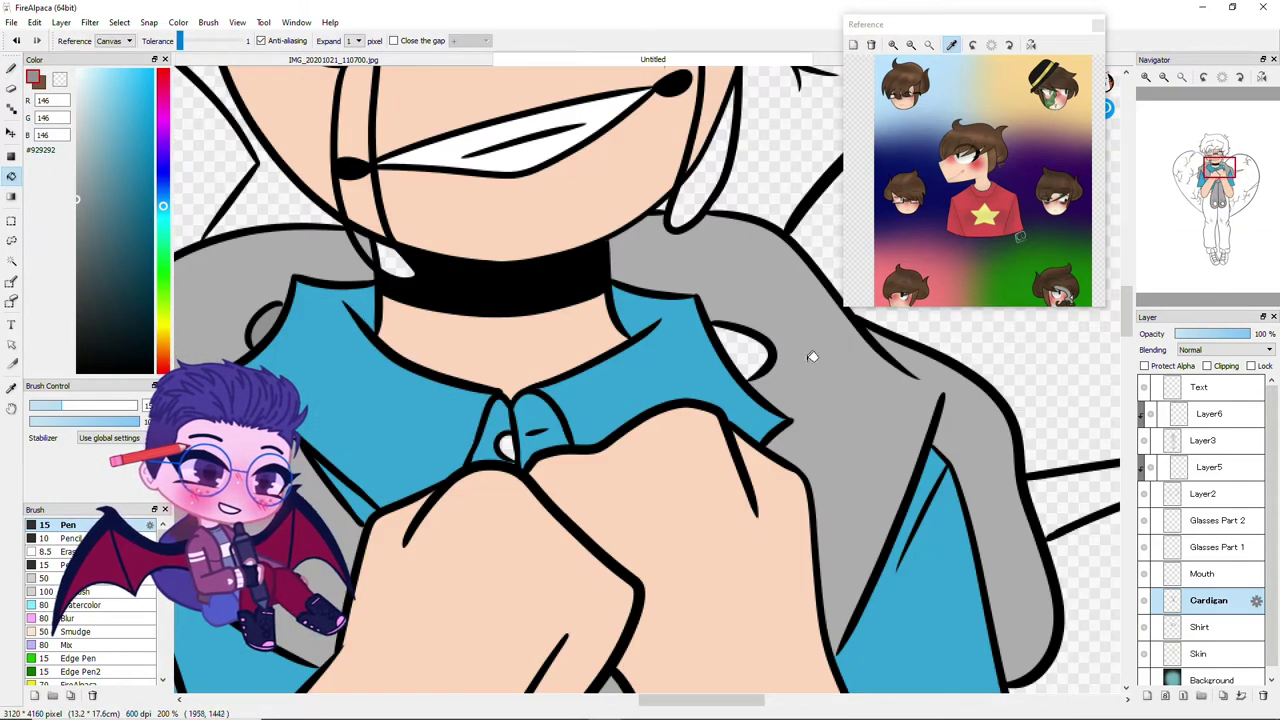
Rename the Cardigan layer as Cardigan Part 1 and add a layer named Cardigan Part 2 above it
double_click(1209, 600)
text(Part 1)
key(Return)
click(1147, 695)
double_click(1207, 600)
text(Cardigan Part 2)
key(Return)
Fill the paw-print pads on the cardigan's hanging ends with white
scroll(600, 400, up, 3)
click(515, 530)
click(528, 408)
click(703, 420)
click(730, 528)
Add a layer named Belt Part 1 and place it between Shirt and Skin
scroll(600, 337, down, 5)
click(1147, 695)
drag(1209, 565, 1209, 645)
double_click(1210, 645)
text(Belt Part 1)
click(660, 489)
Fill the visible strip of the belt with brown (#B6875C)
scroll(545, 350, up, 8)
click(470, 400)
scroll(737, 371, up, 2)
key(b)
scroll(800, 395, down, 4)
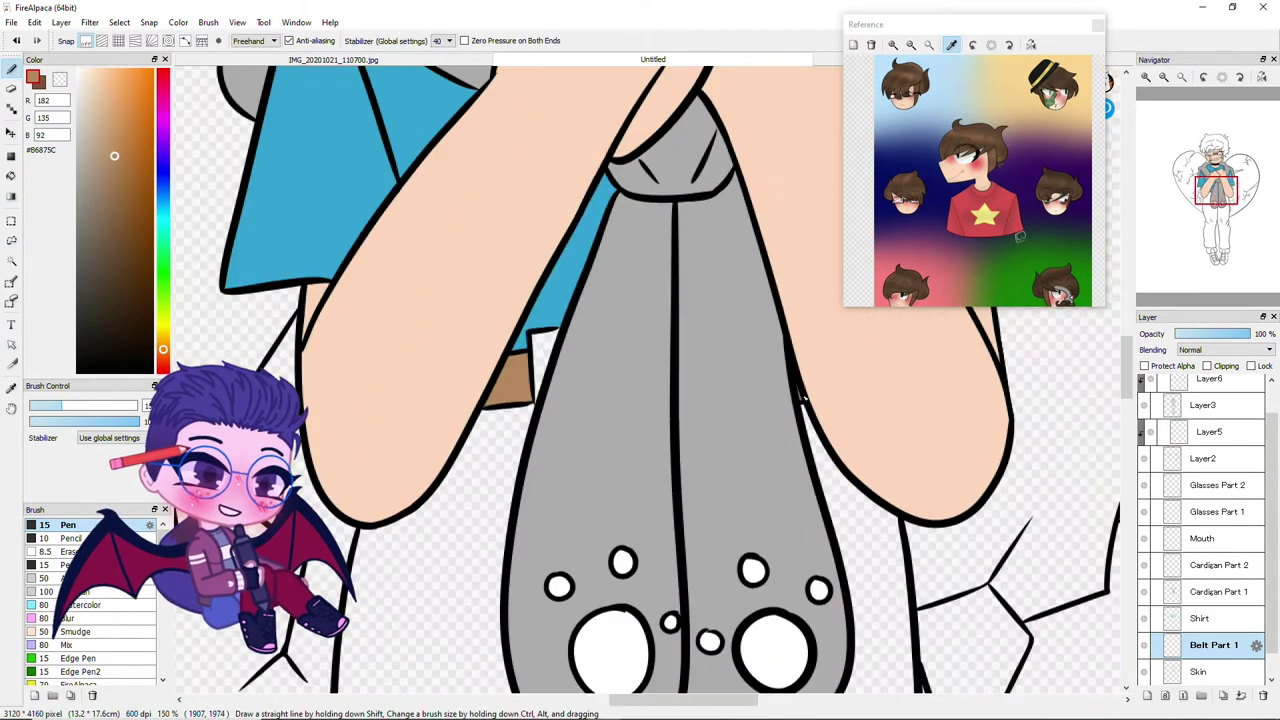
scroll(800, 395, up, 3)
Add a layer named Belt Part 2 above Belt Part 1 and set the colour to light grey (#CDCDCD)
click(1147, 695)
double_click(1210, 645)
text(Belt Part 2)
click(660, 489)
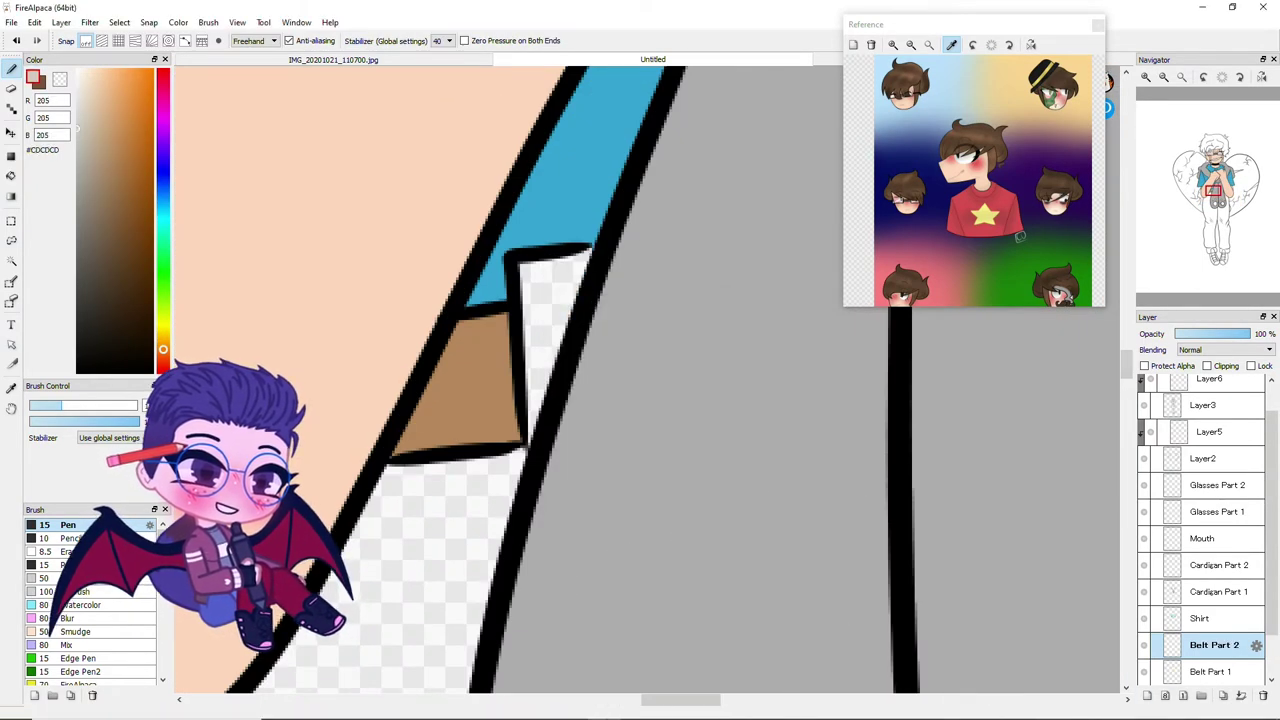
scroll(457, 386, up, 1)
scroll(457, 386, down, 6)
Add a new layer above Belt Part 2 and name it Pants
click(1147, 695)
double_click(1210, 645)
text(Pants)
click(660, 489)
Fill the trouser legs and rolled cuffs with tan (#DABA9D)
key(g)
click(500, 520)
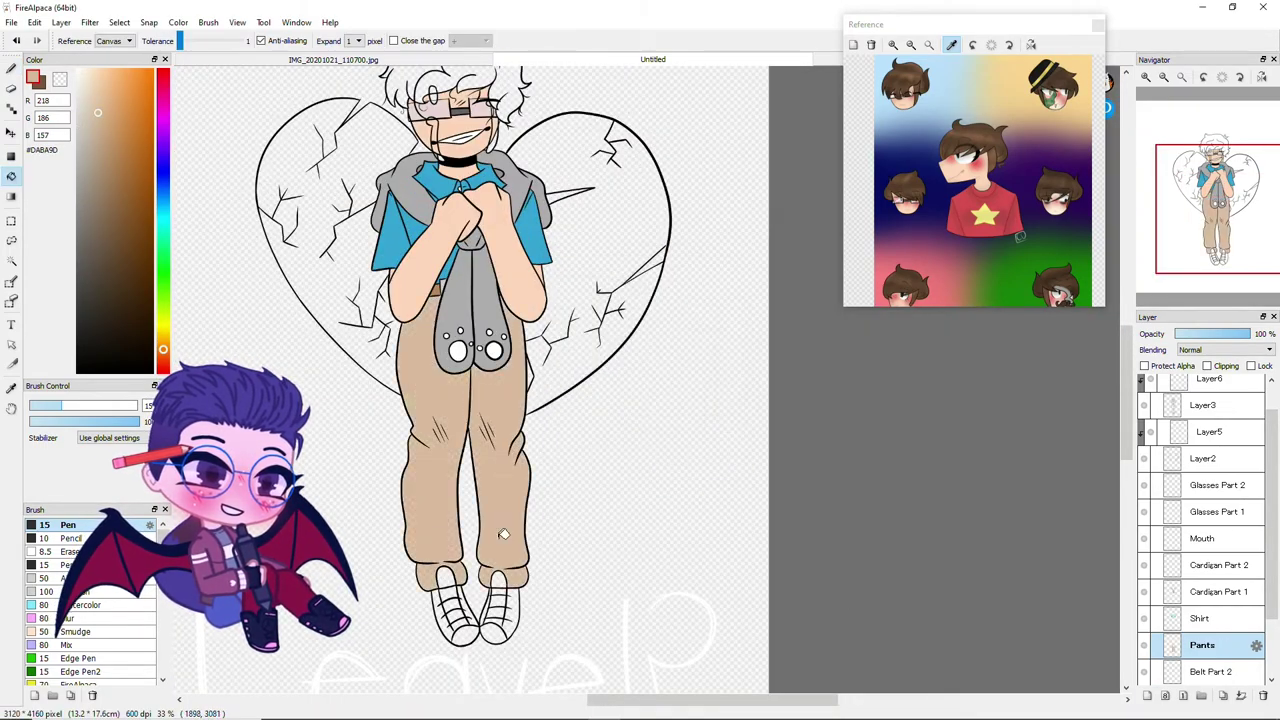
scroll(510, 500, up, 4)
scroll(471, 426, down, 4)
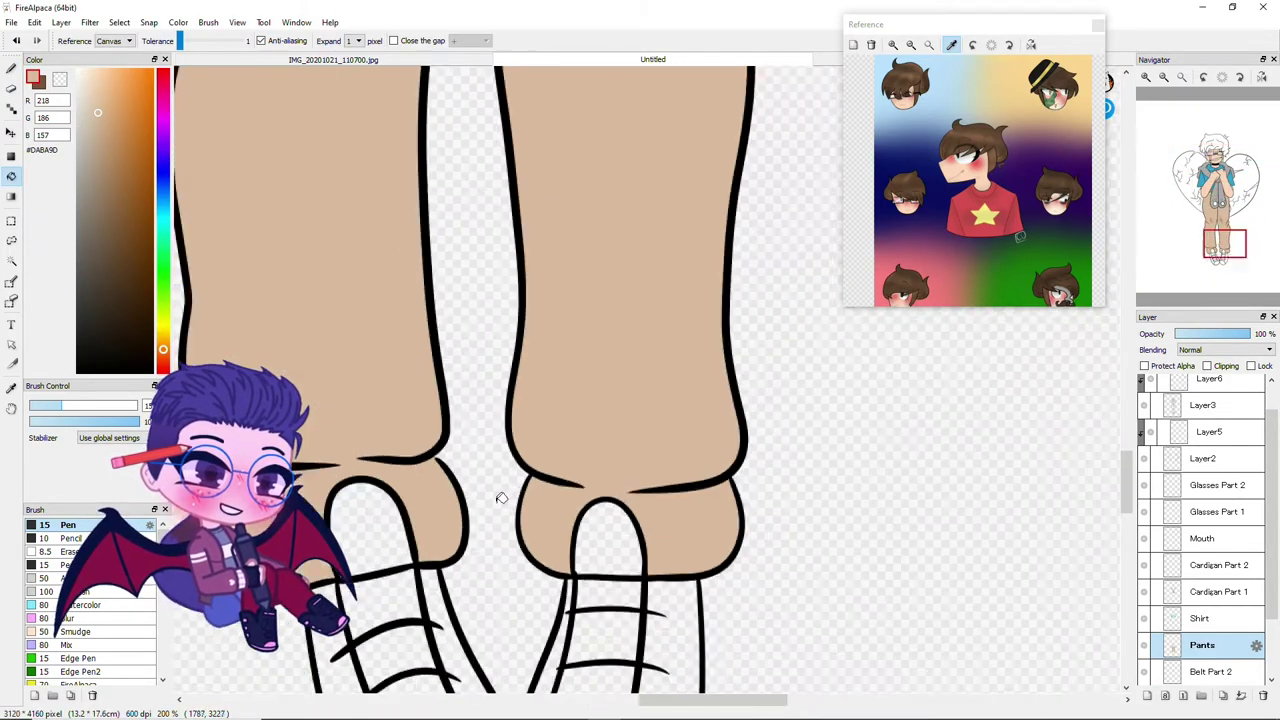
Name the new layer above Pants Shoes Part 1
double_click(1207, 645)
text(Shoes Part 1)
key(Return)
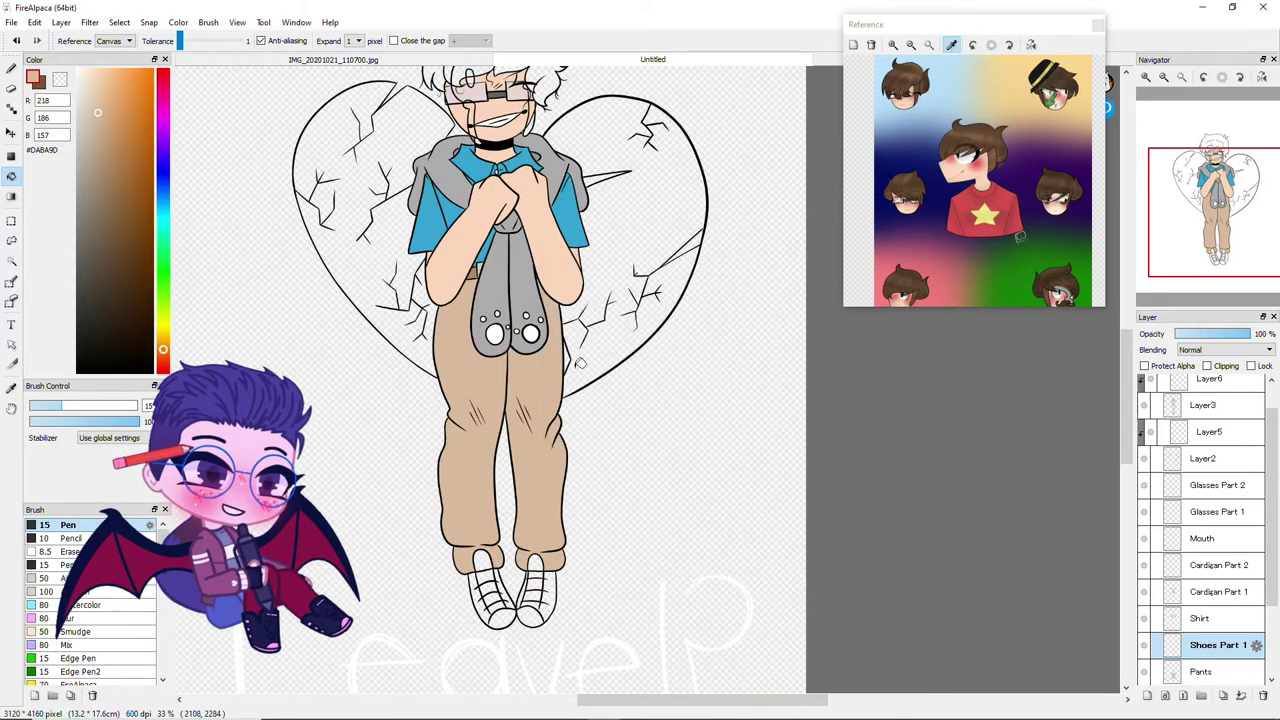
Fill the side panels of both shoes with light blue (#ADE8FF) on the Shoes Part 1 layer
scroll(510, 590, up, 5)
click(163, 207)
click(115, 145)
click(101, 70)
click(242, 265)
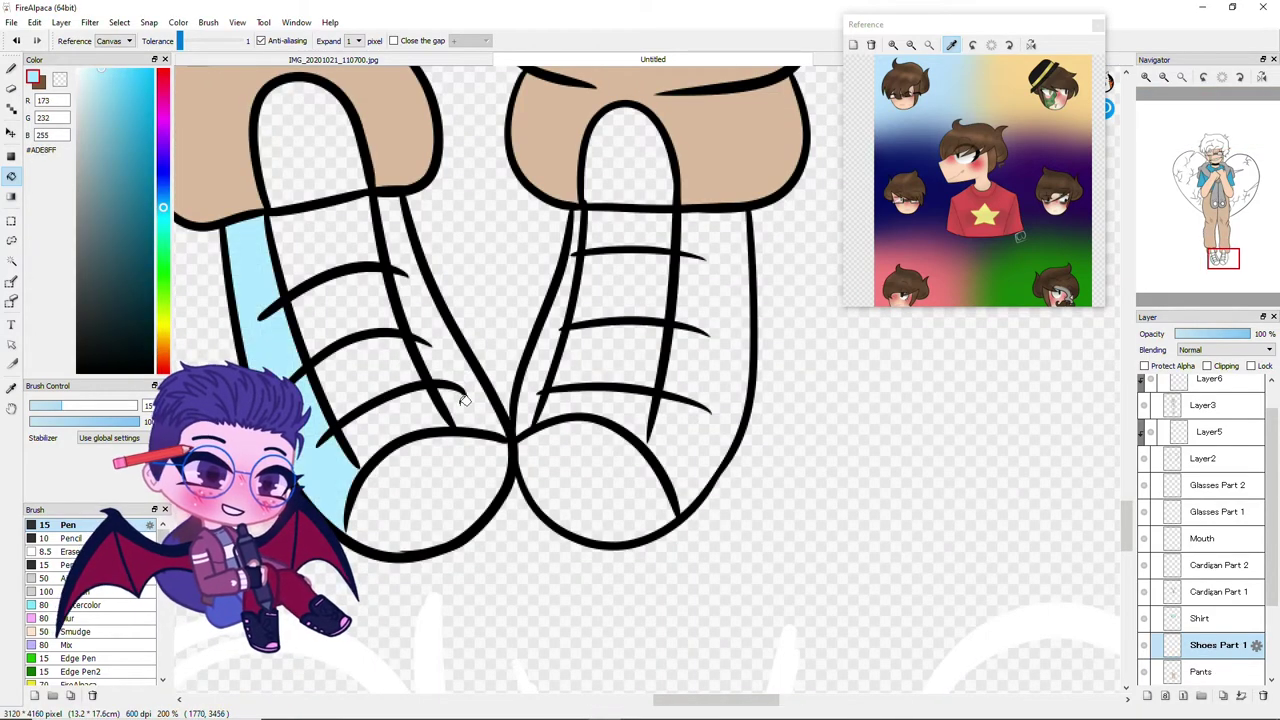
click(440, 300)
click(705, 330)
click(548, 340)
scroll(548, 340, up, 2)
scroll(548, 340, down, 3)
Add a new layer above Shoes Part 1 and name it Shoes Part 2
click(1165, 695)
double_click(1207, 645)
text(P)
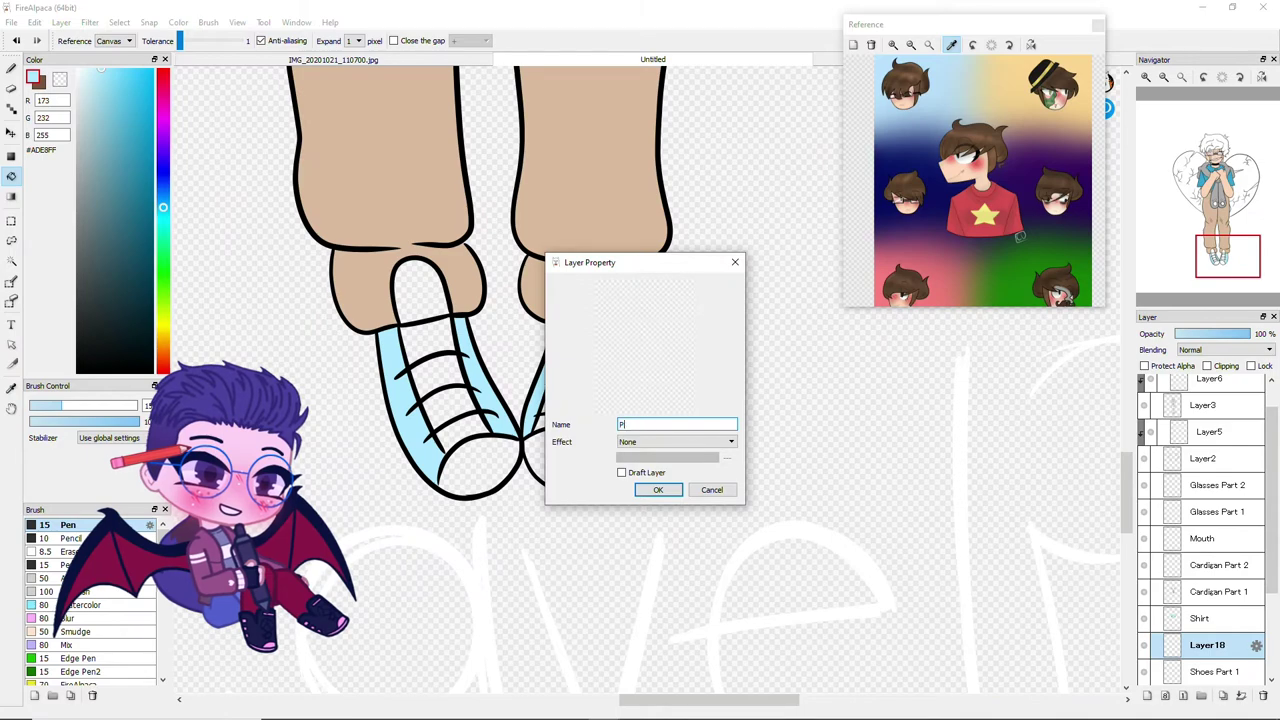
text(hoes Part 2)
key(Return)
Fill the toe caps, tongues and lace areas of both shoes with white (#FFFFFF)
scroll(358, 350, up, 4)
scroll(462, 277, down, 2)
scroll(462, 277, up, 4)
key(b)
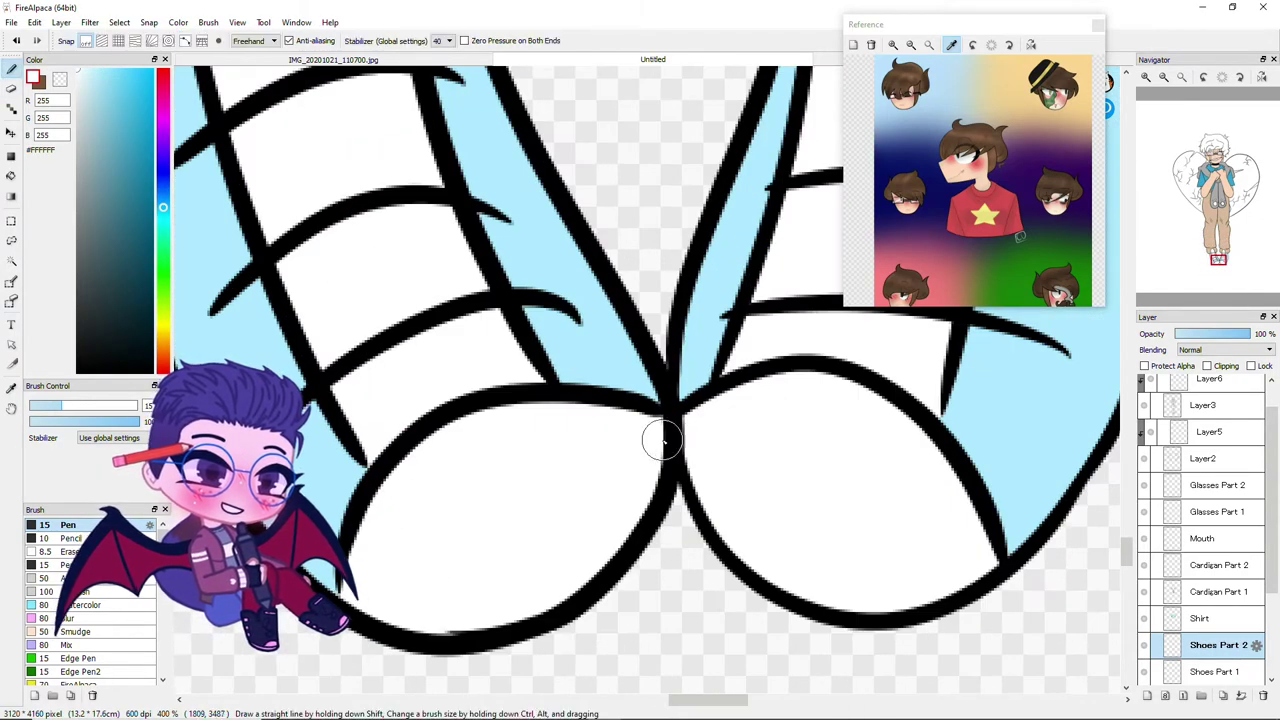
On Shoes Part 1, pick up the light blue (#ADE8FF) and touch up the gaps along the shoe sides
click(1215, 671)
alt+click(628, 375)
scroll(680, 400, down, 7)
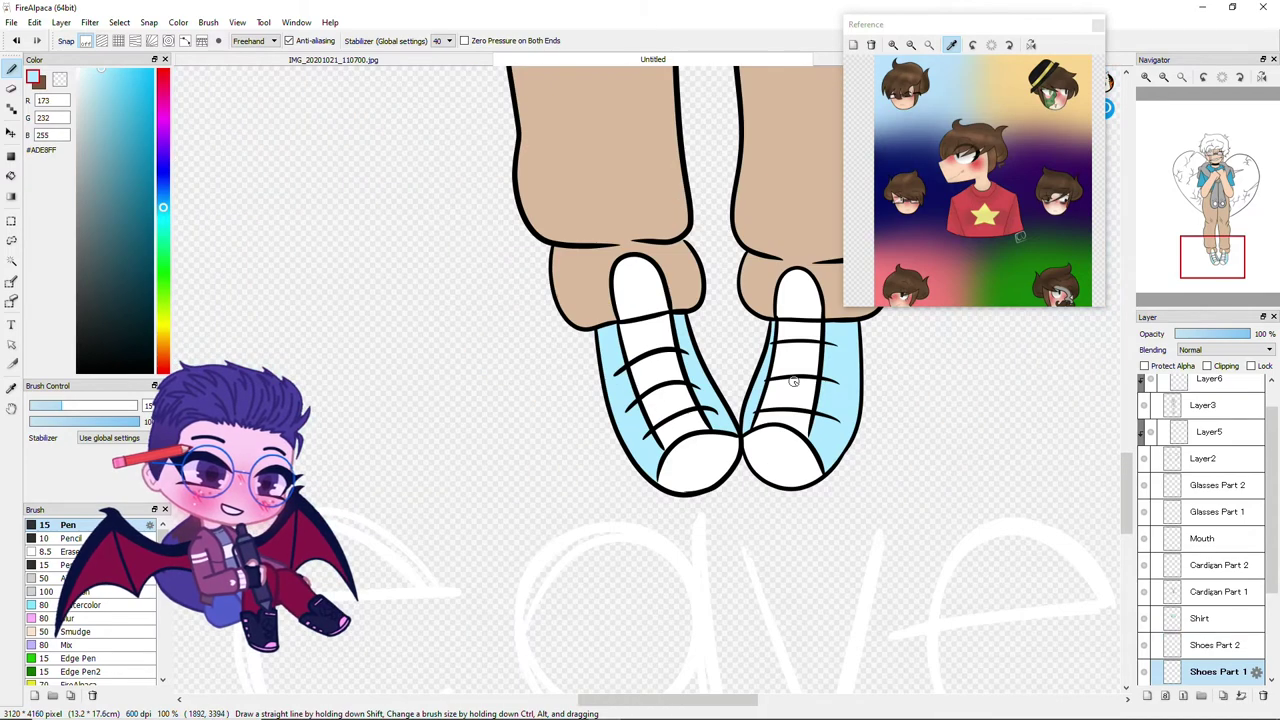
scroll(1210, 596, down, 3)
On the Shirt layer, pick up white (#FFFFFF) and fill the small button at the collar
click(1200, 485)
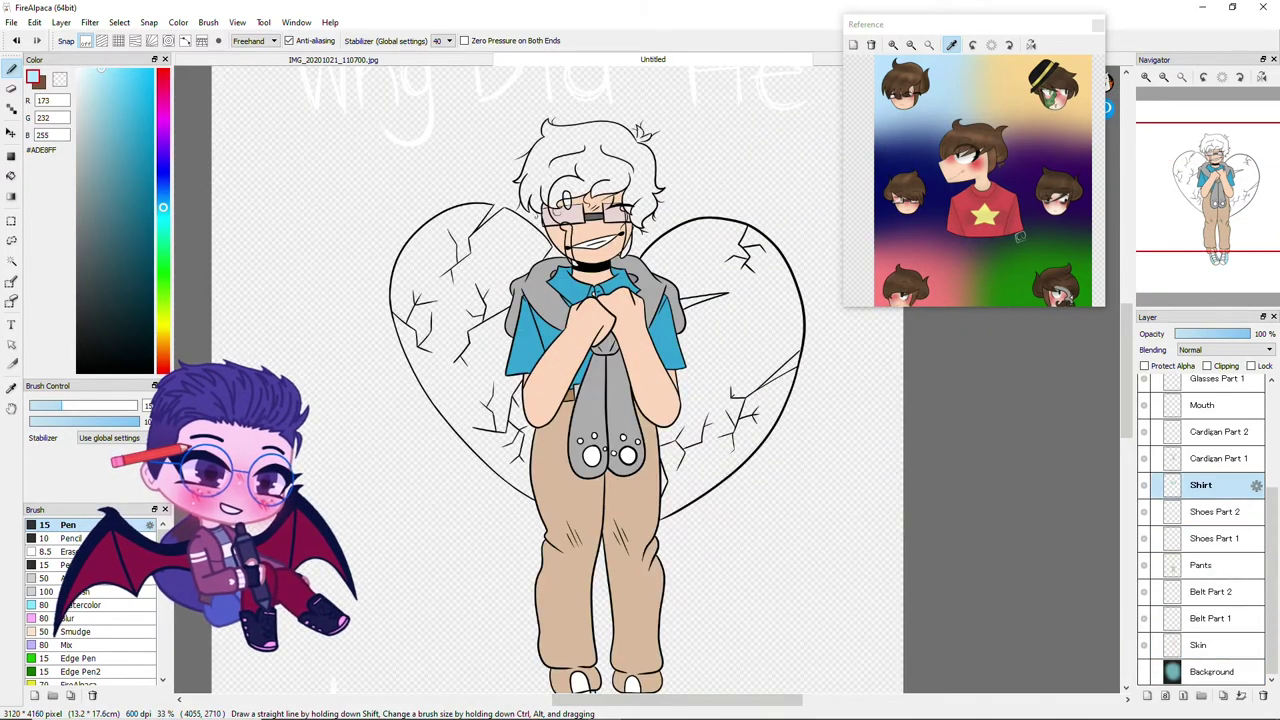
scroll(640, 400, up, 6)
alt+click(651, 400)
key(g)
scroll(651, 400, down, 4)
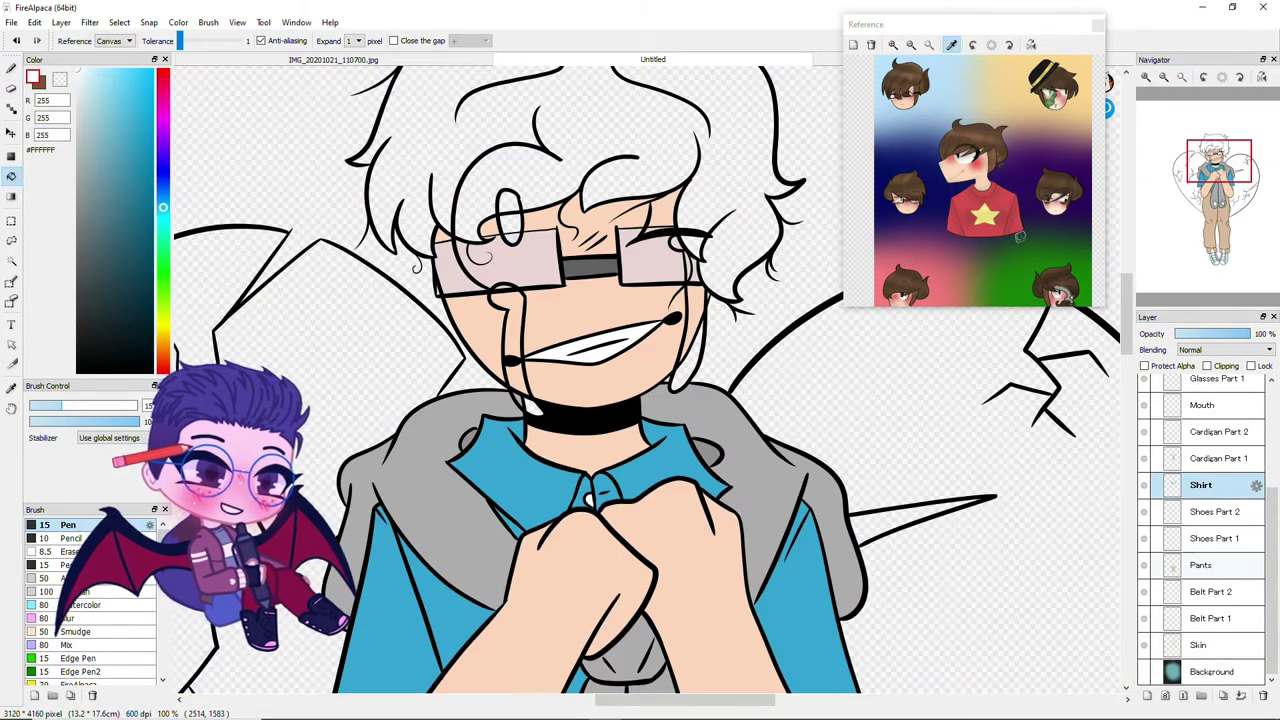
Add a new layer above Mouth and name it Tears
scroll(1205, 530, up, 3)
key(ctrl+shift+n)
double_click(1202, 538)
text(Tears)
key(Return)
Paint both tear streams pale cyan (#B8F7FF) and lower the Tears layer's opacity to 43%
scroll(612, 245, up, 2)
click(97, 68)
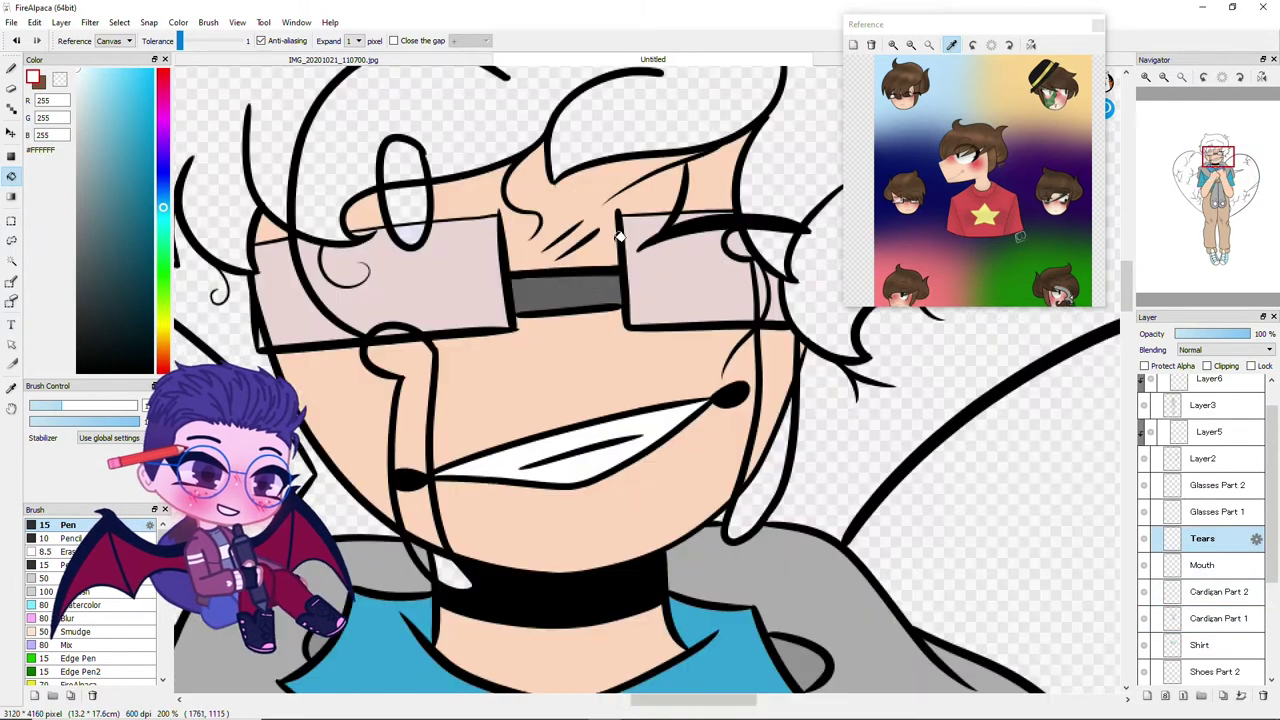
key(b)
click(163, 215)
drag(405, 365, 380, 340)
key(ctrl+z)
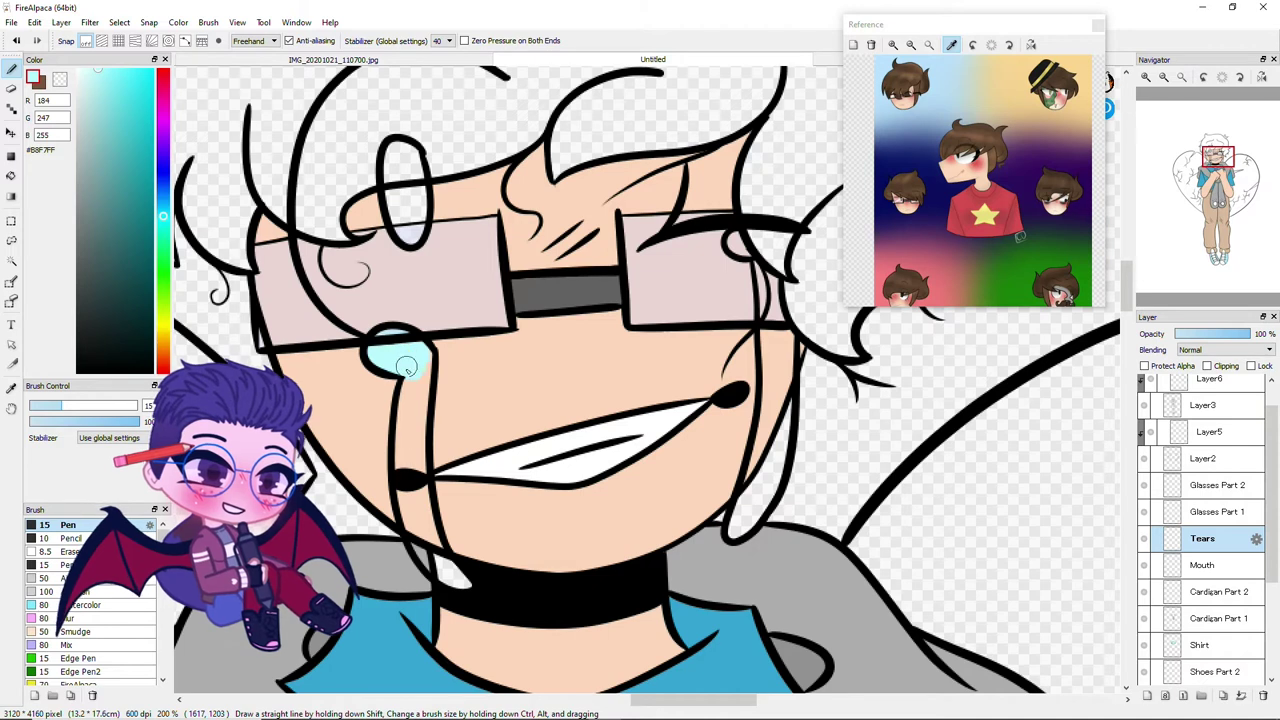
key(e)
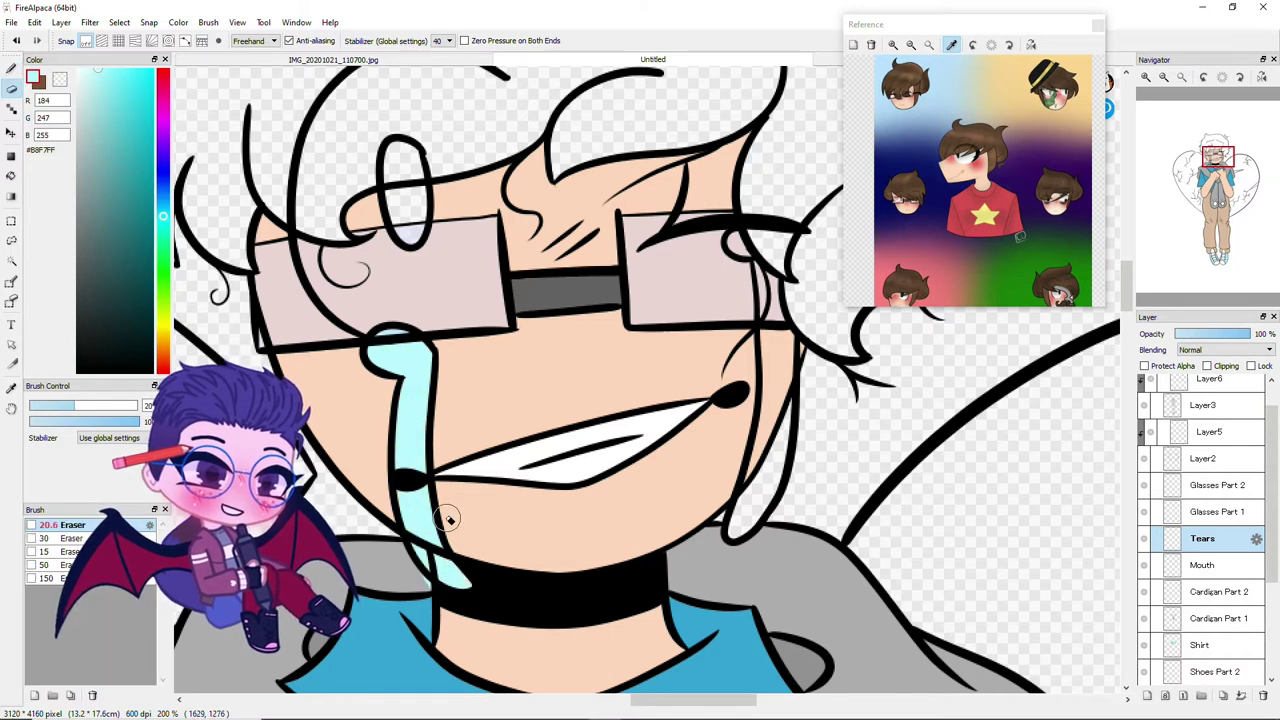
key(b)
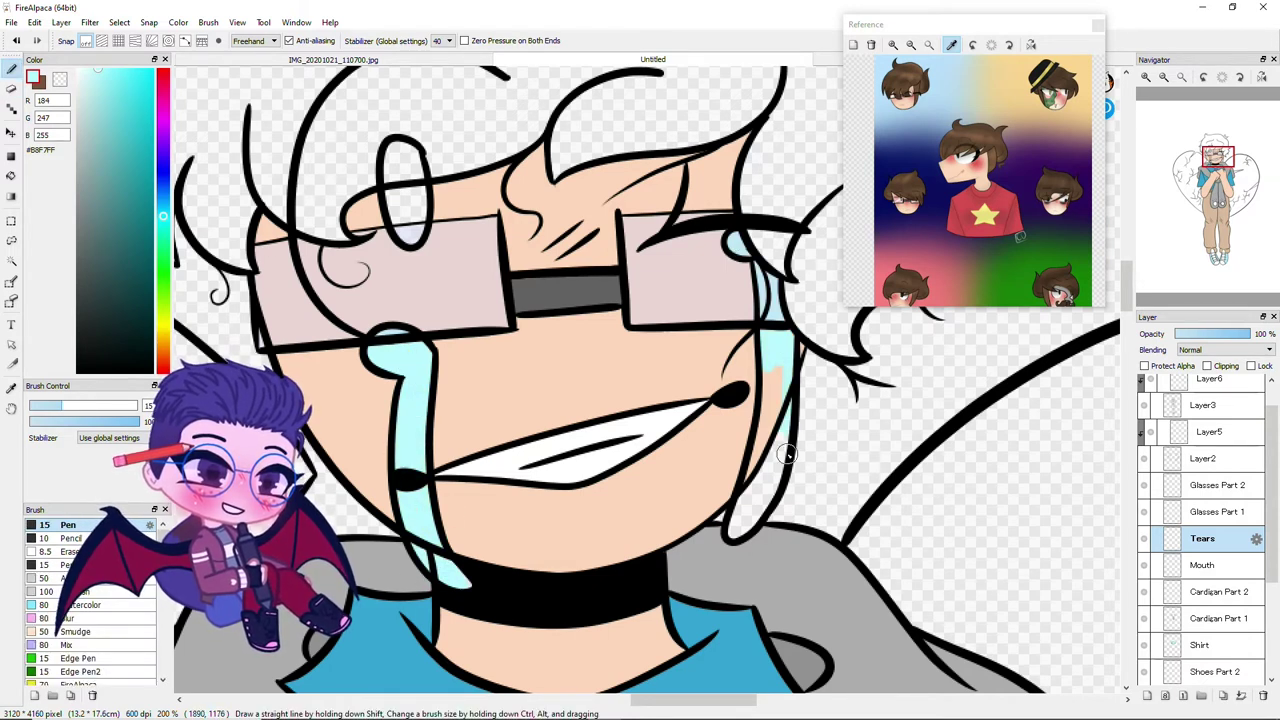
Add a layer named Eye and place it directly below the Tears layer
key(ctrl+shift+n)
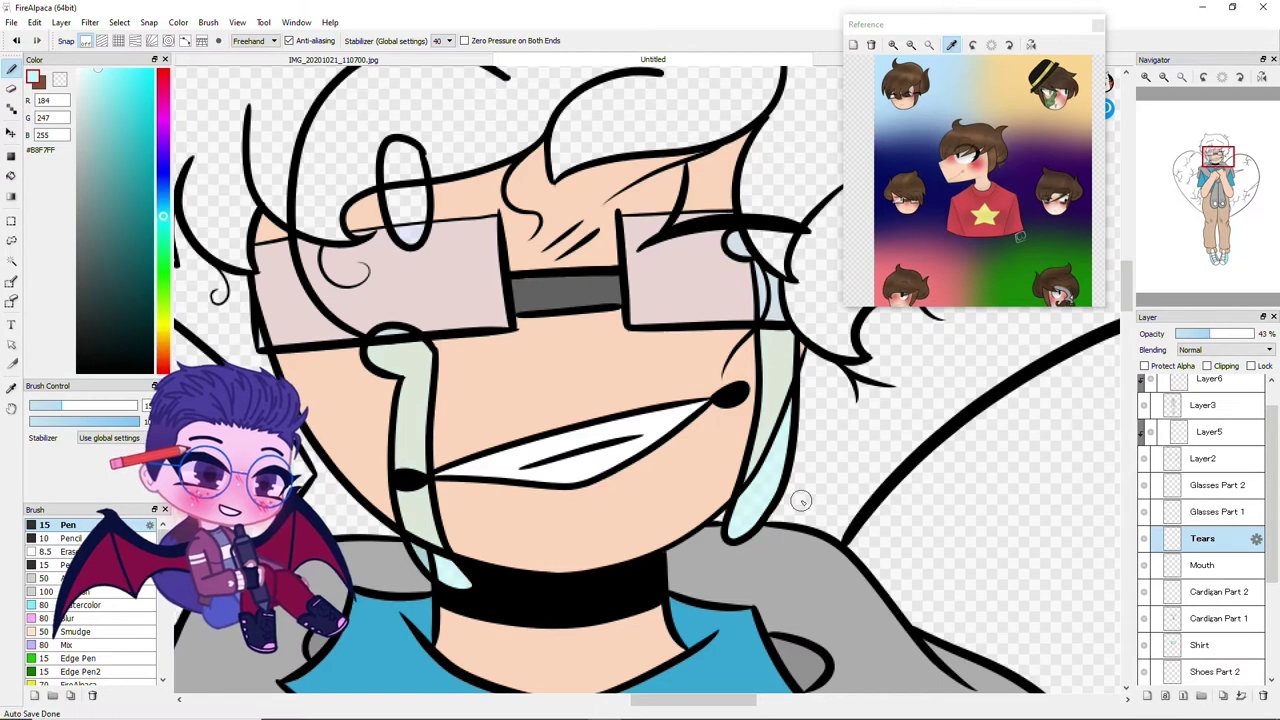
key(ctrl+minus)
double_click(1207, 538)
text(Eye)
key(Return)
drag(1207, 538, 1207, 565)
Sample dark brown (#32261E) from the reference picture's eye and colour the character's open oval eye with it
key(ctrl+plus)
key(ctrl+plus)
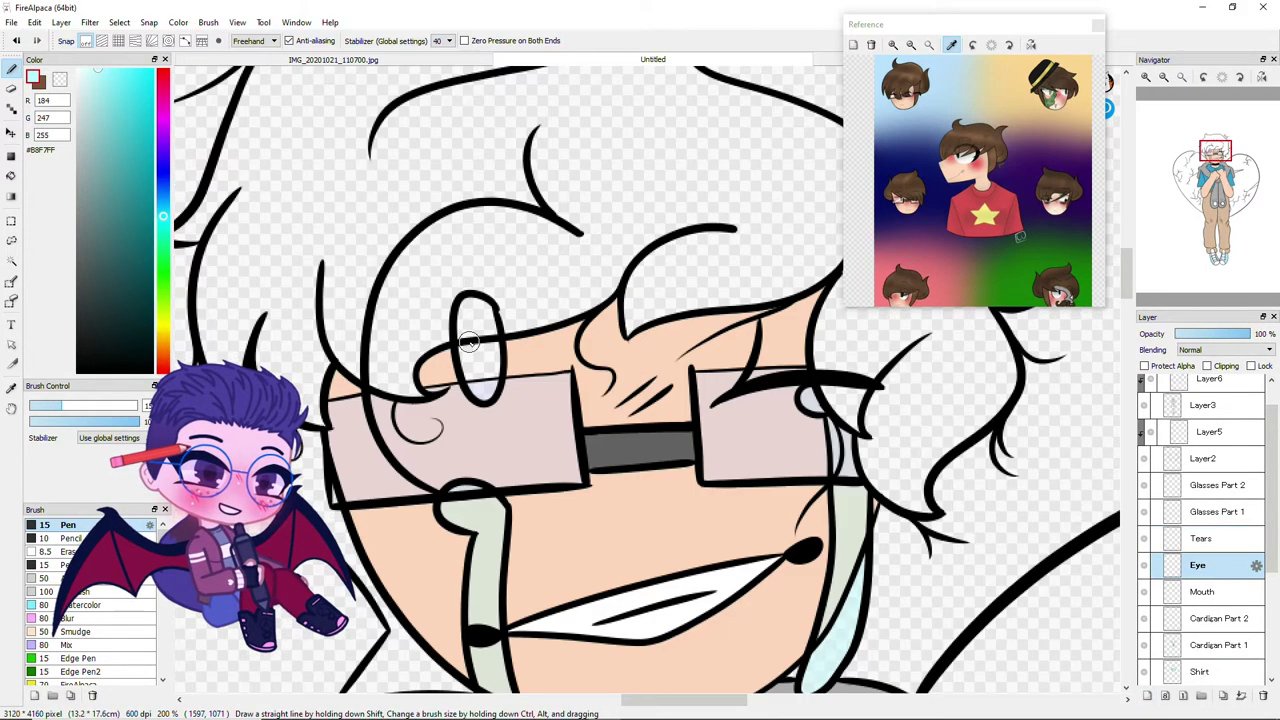
key(ctrl+minus)
key(ctrl+minus)
scroll(1012, 135, up, 3)
scroll(1012, 135, up, 2)
click(940, 100)
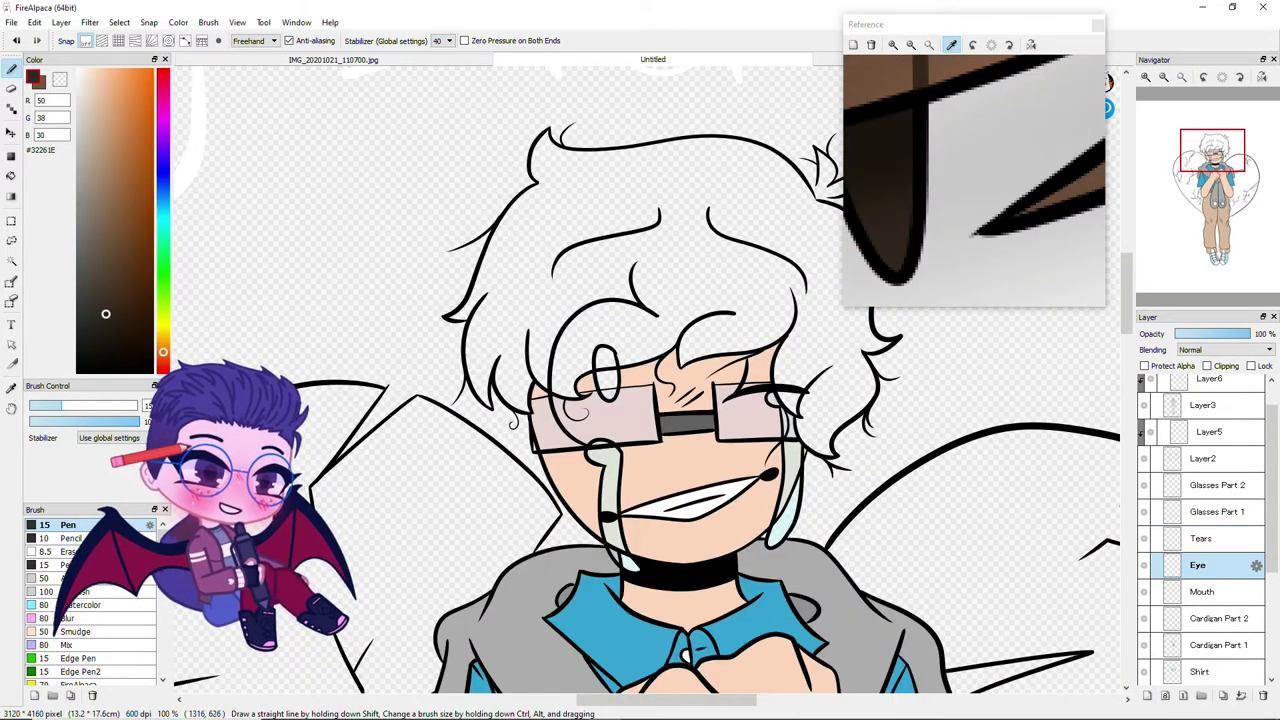
key(ctrl+plus)
key(ctrl+plus)
key(ctrl+minus)
key(ctrl+minus)
key(ctrl+minus)
key(ctrl+plus)
Add a new layer between Background and Skin and name it Heart
scroll(1200, 530, down, 3)
key(ctrl+shift+n)
double_click(1205, 666)
text(Heart)
key(Return)
Fill both halves of the cracked heart with dark blue (#276E95), leaving the open cracks empty
click(163, 195)
drag(163, 195, 163, 203)
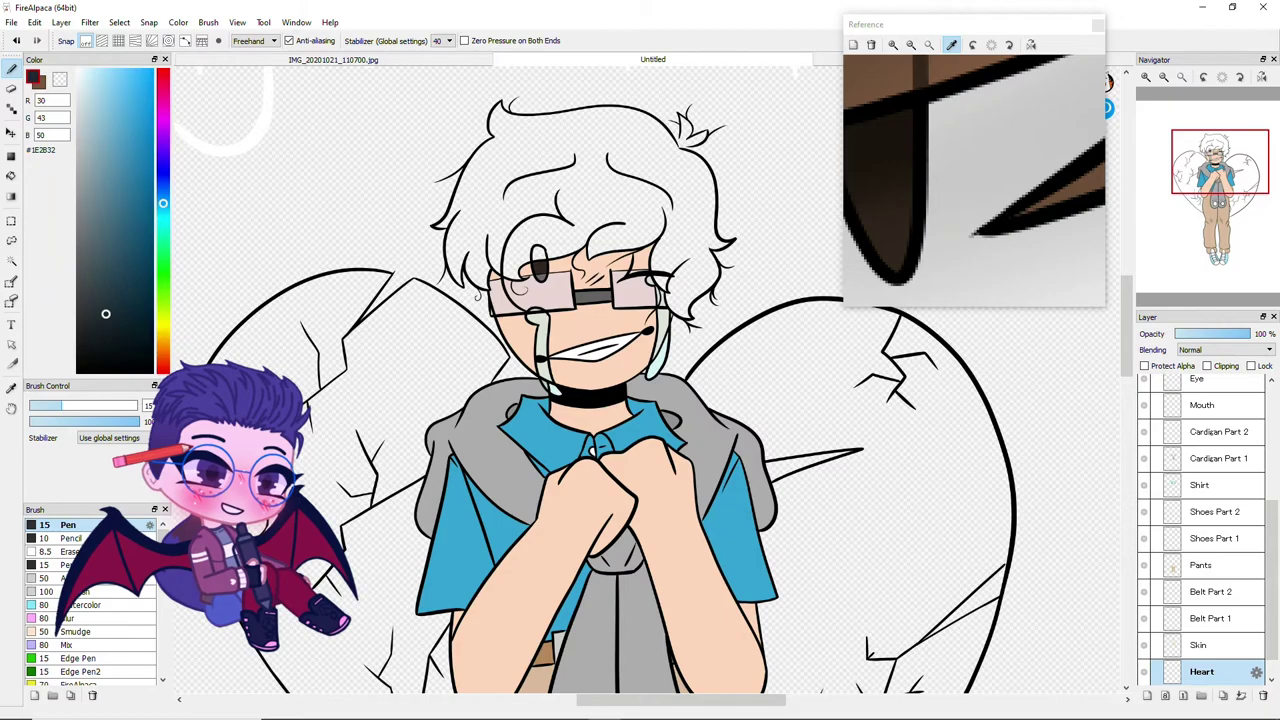
click(470, 624)
scroll(470, 624, down, 3)
scroll(470, 624, up, 6)
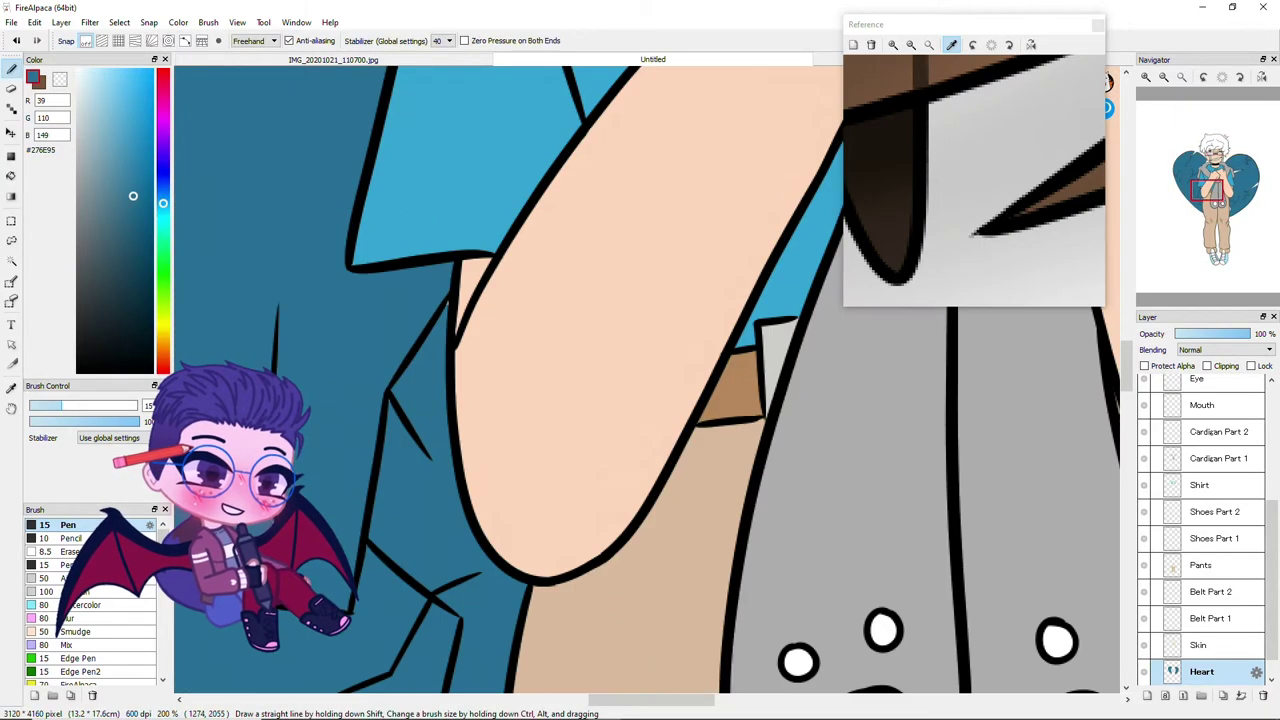
Touch up the unfilled gaps along the heart's outline and crack lines with the dark blue (#276E95)
scroll(470, 623, up, 3)
scroll(428, 514, down, 5)
scroll(491, 186, up, 4)
scroll(606, 279, down, 2)
scroll(606, 279, up, 5)
scroll(476, 291, down, 3)
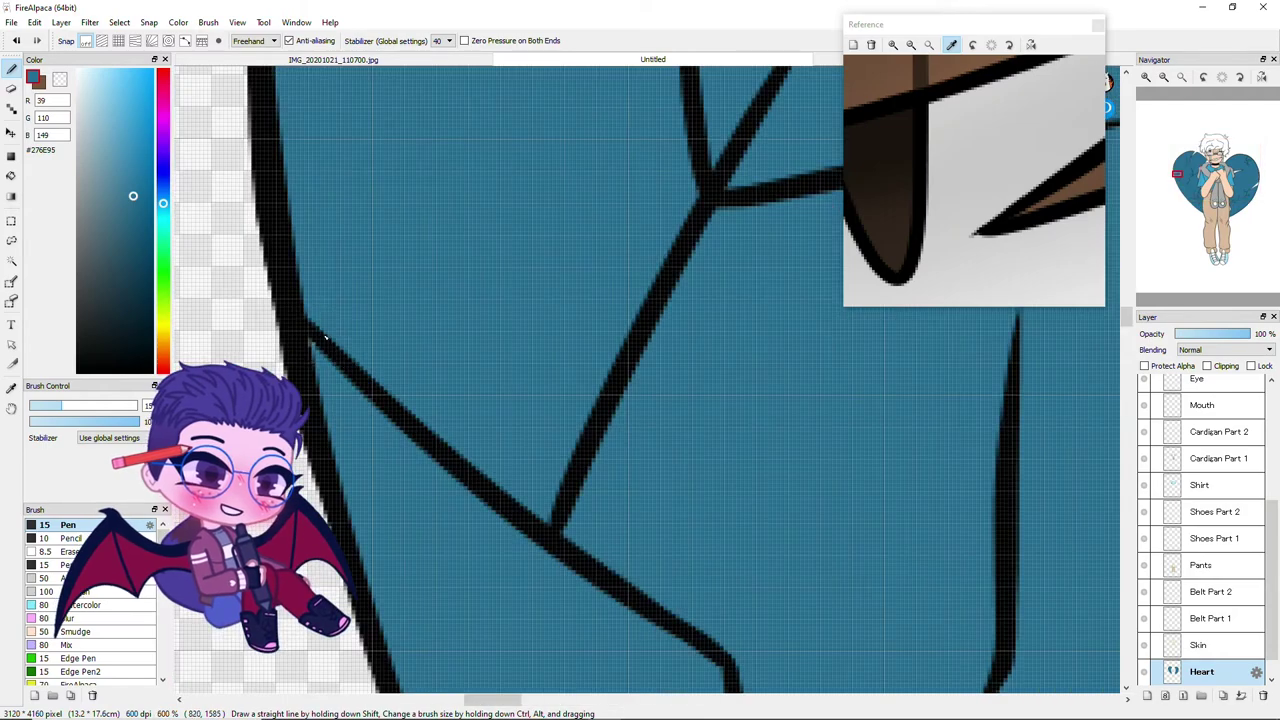
scroll(476, 291, down, 5)
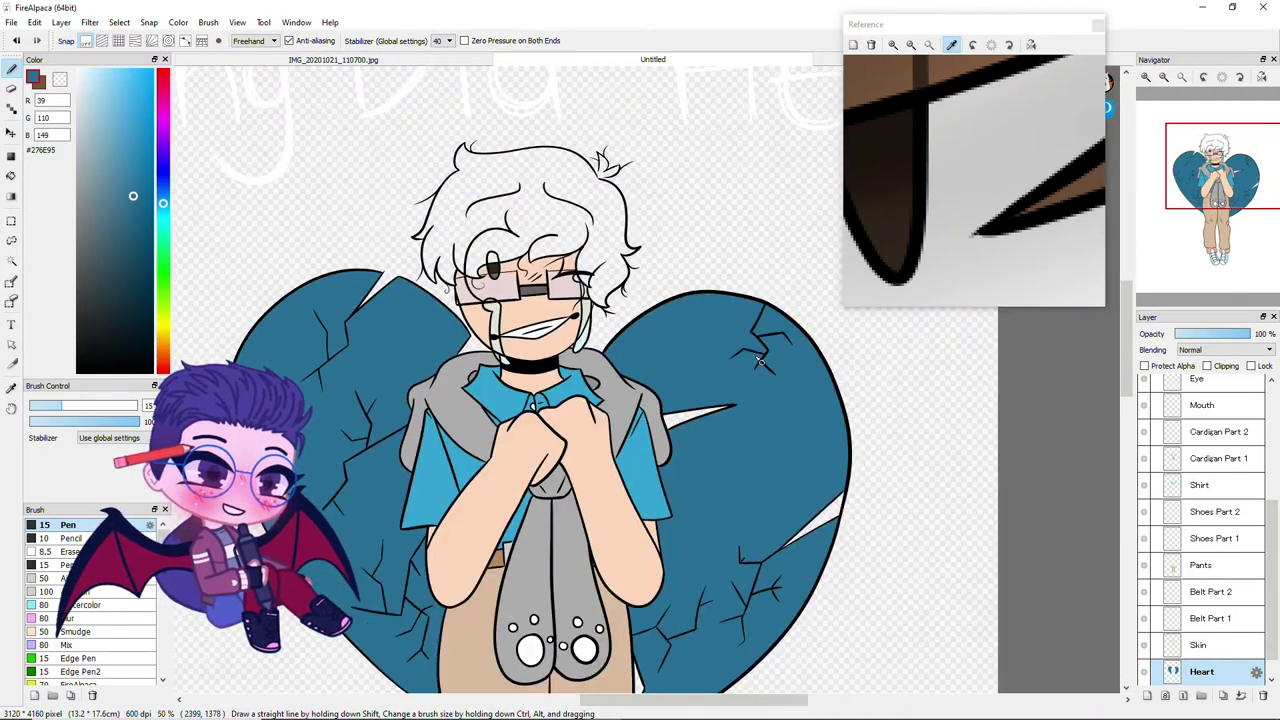
scroll(823, 425, up, 5)
scroll(823, 425, down, 6)
scroll(600, 300, up, 5)
scroll(1205, 520, up, 3)
On Layer2, erase the outline across the crack opening at the heart's outer edge and tidy its ends in black
click(1205, 435)
key(e)
click(1205, 488)
drag(555, 428, 567, 403)
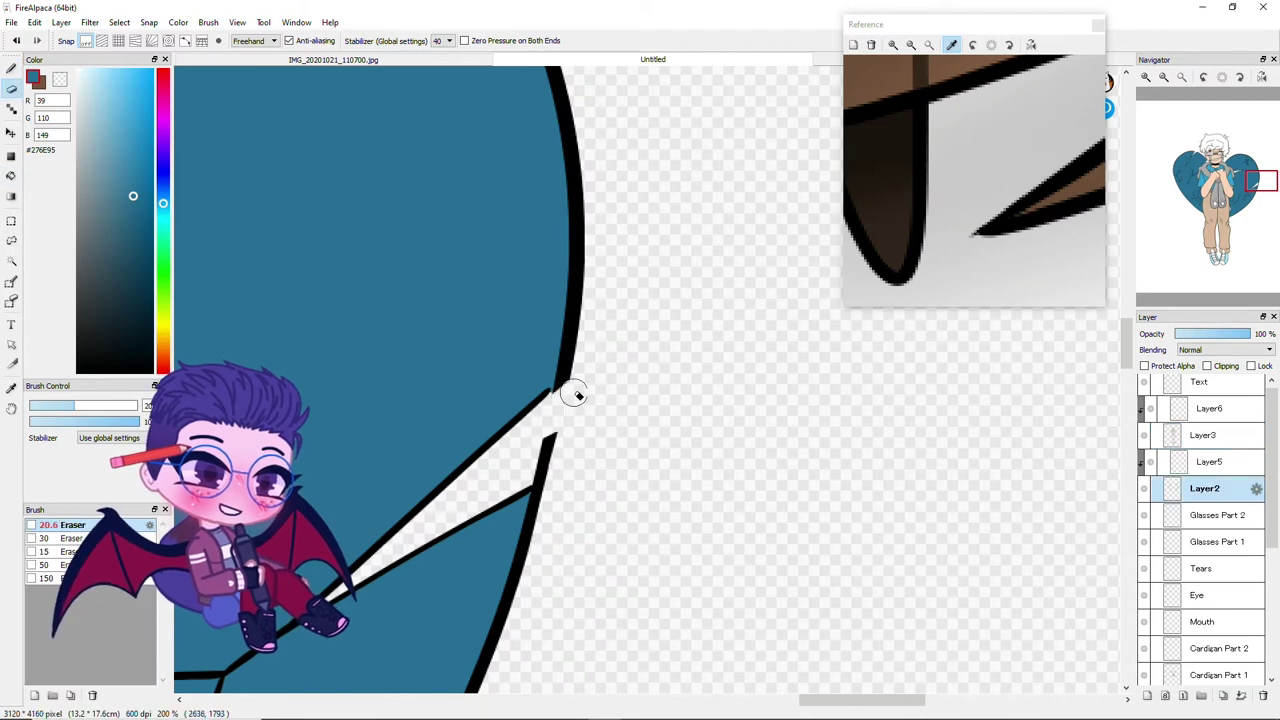
key(b)
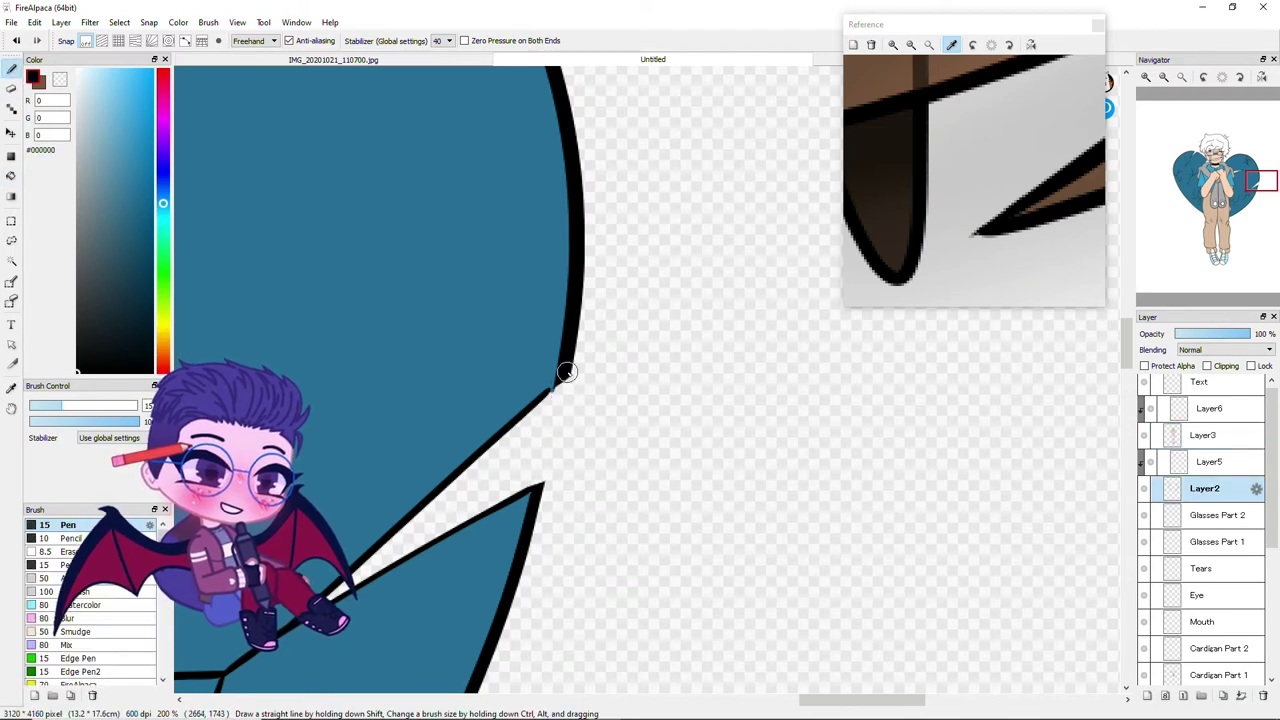
scroll(567, 375, up, 5)
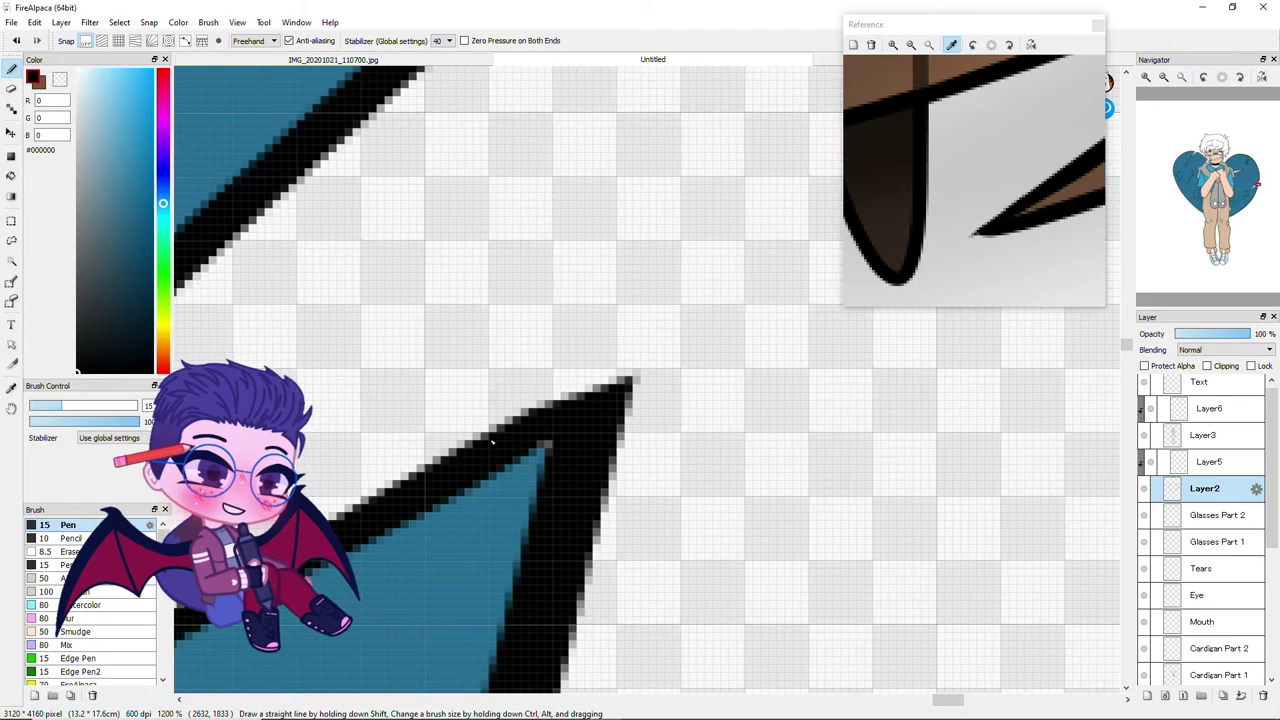
Pick up the heart's dark blue (#276E95) and fill the gaps around the opened crack and neighbouring lines on the Heart layer
scroll(643, 402, down, 4)
alt+click(516, 432)
scroll(686, 286, up, 4)
scroll(516, 432, down, 4)
scroll(492, 495, up, 3)
scroll(408, 443, down, 2)
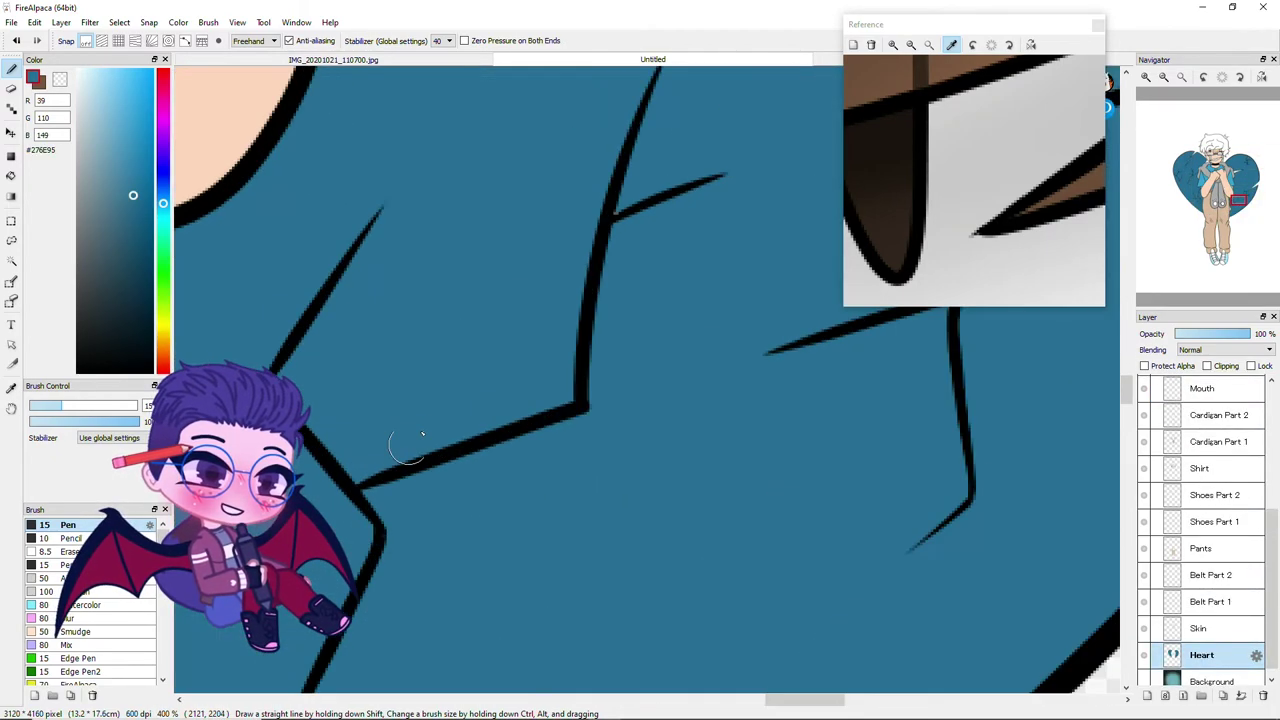
scroll(492, 261, up, 2)
scroll(480, 400, down, 3)
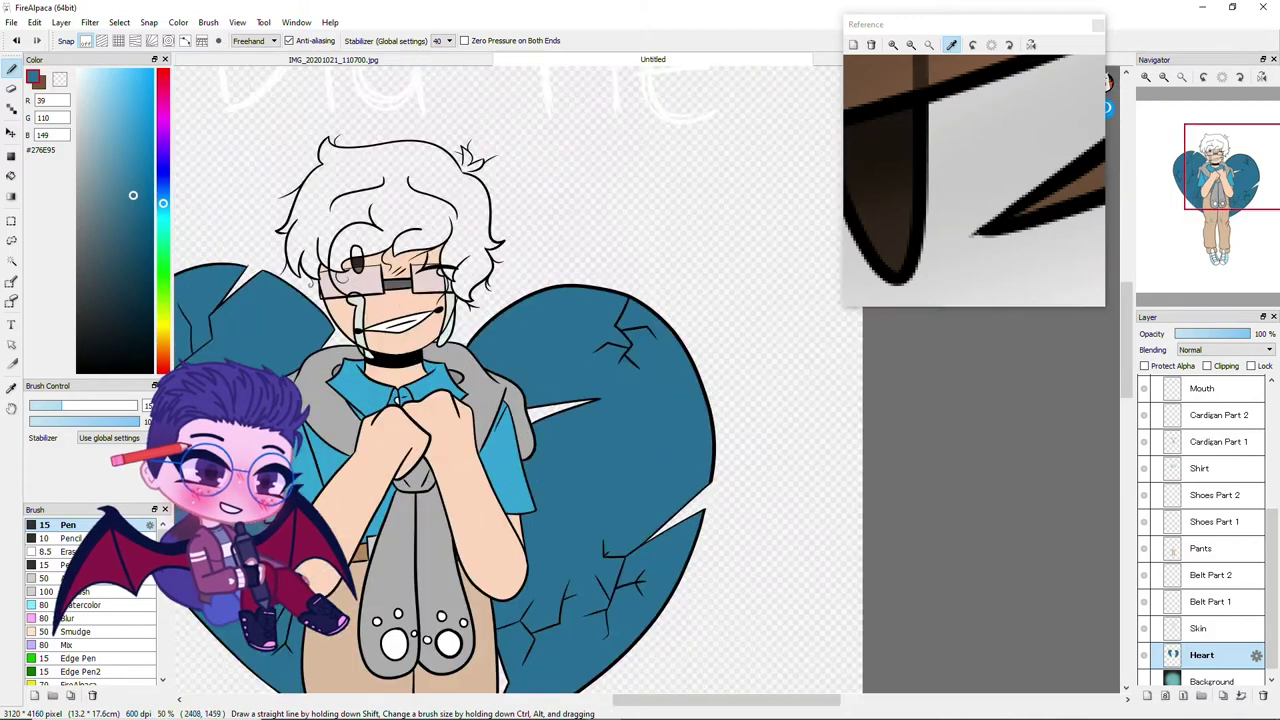
On Layer2, erase the rough bend in the crack line beside the arm and redraw it in near-black (#070707)
scroll(470, 500, up, 3)
scroll(454, 673, up, 3)
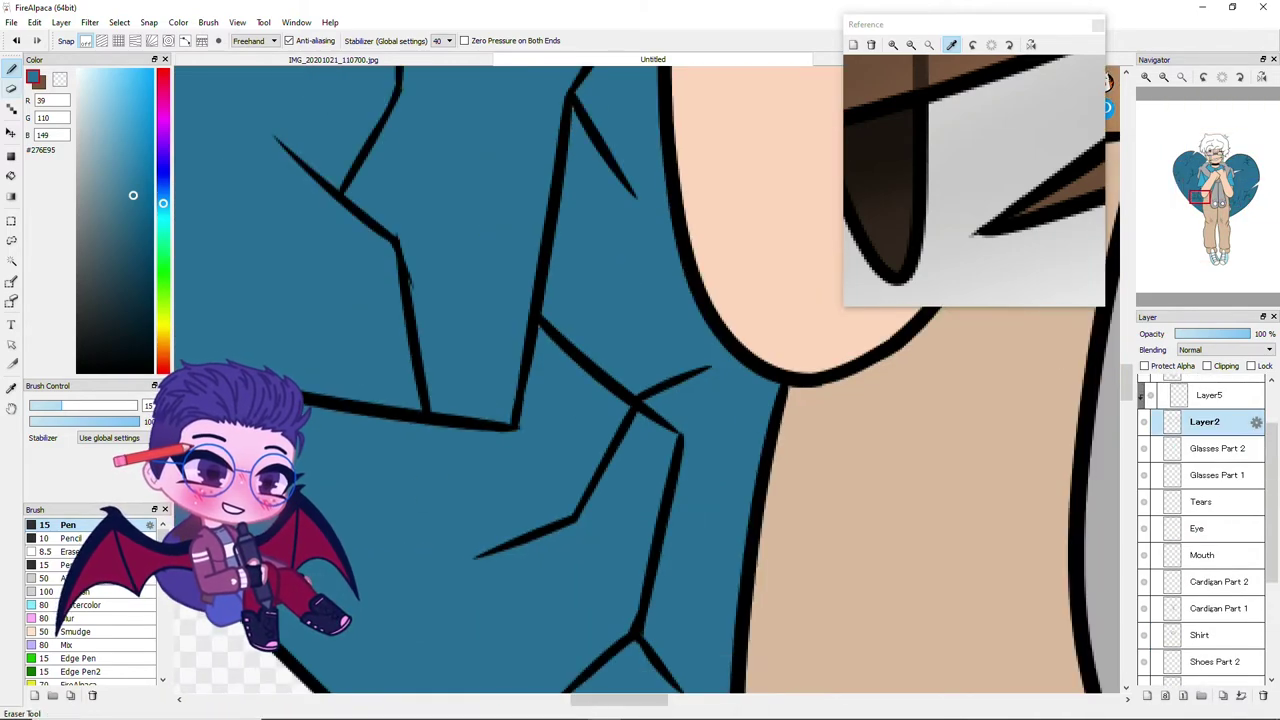
key(e)
key(b)
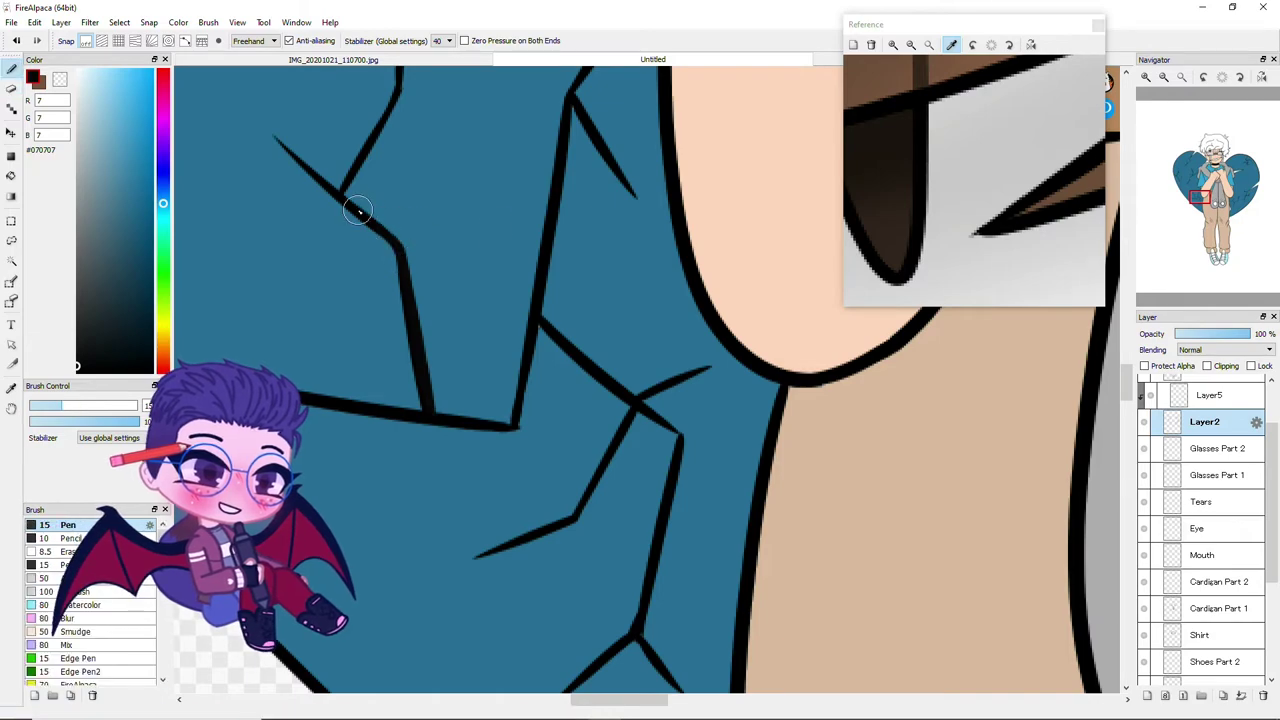
Sample the heart and shirt blues and touch up remaining fill gaps around the sleeve, using #34A2D2 for the shirt
alt+click(757, 500)
scroll(757, 500, up, 1)
scroll(666, 417, down, 1)
scroll(723, 306, up, 1)
alt+click(723, 306)
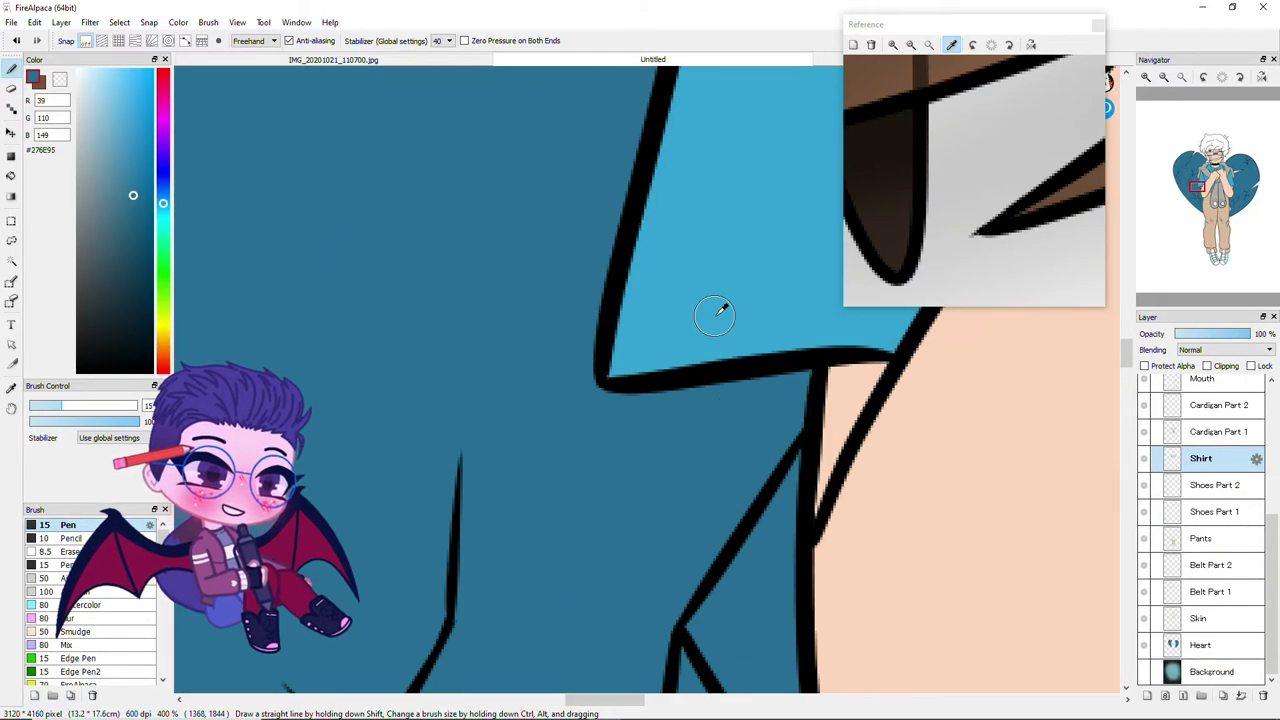
scroll(723, 306, down, 2)
scroll(570, 638, up, 2)
scroll(570, 638, up, 1)
scroll(570, 638, down, 4)
scroll(982, 590, up, 3)
alt+click(982, 590)
scroll(982, 590, down, 4)
Preview the drawing with the Background layer shown, hide it again, and add a layer named Hair above Eye
click(1144, 671)
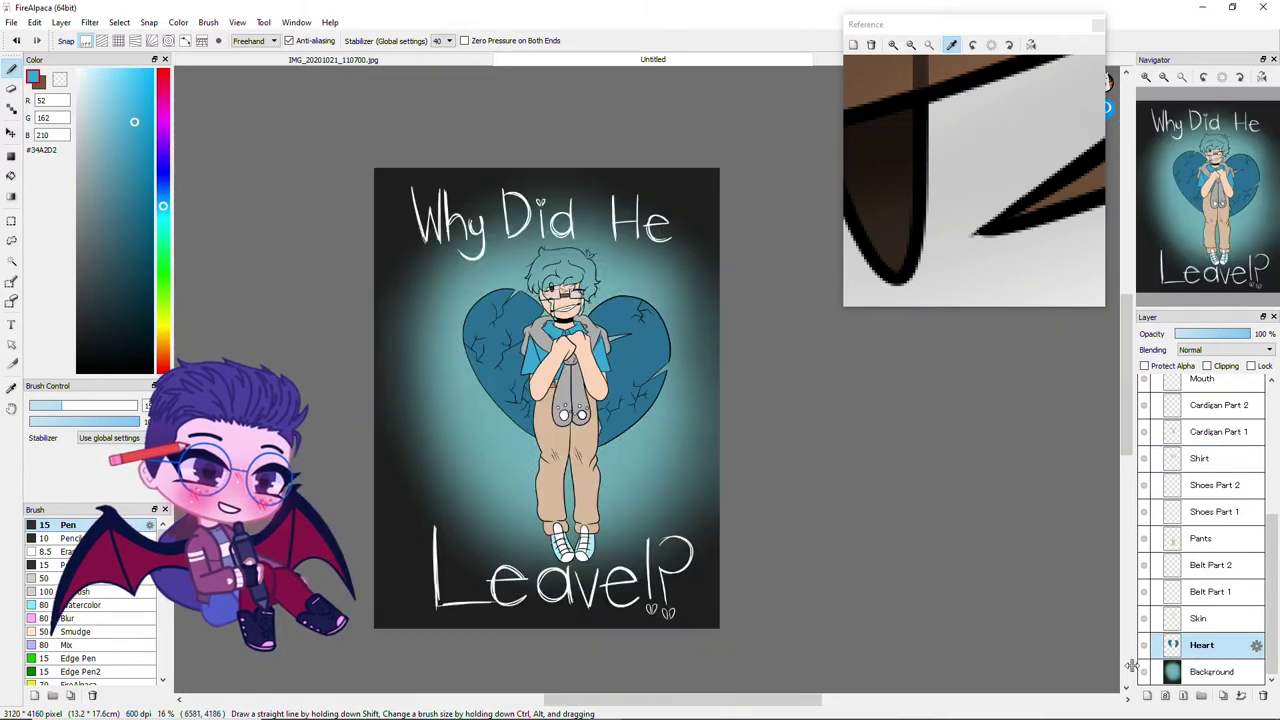
click(1144, 671)
scroll(1200, 520, up, 2)
click(1200, 418)
click(1147, 695)
text(Hair)
key(Return)
Fill the hair with brown (#75543D) and paint the small tuft at the back of the head to match
scroll(560, 300, up, 5)
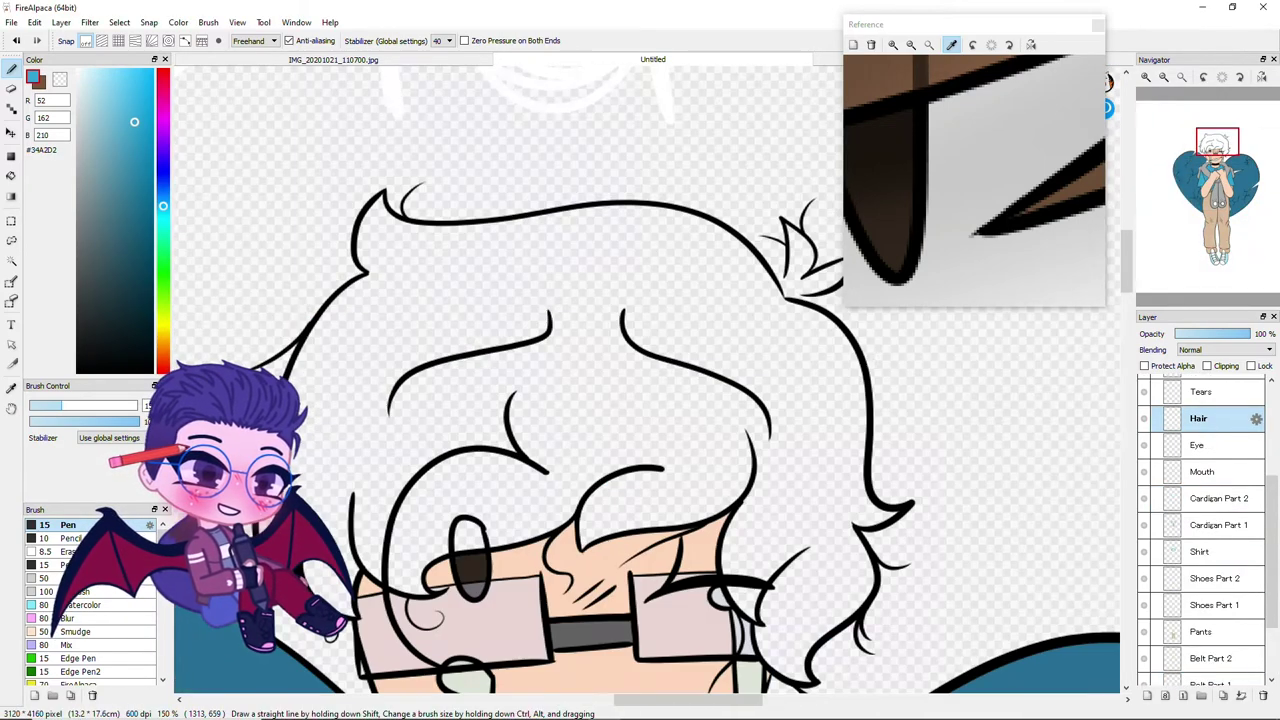
click(11, 176)
click(631, 374)
key(b)
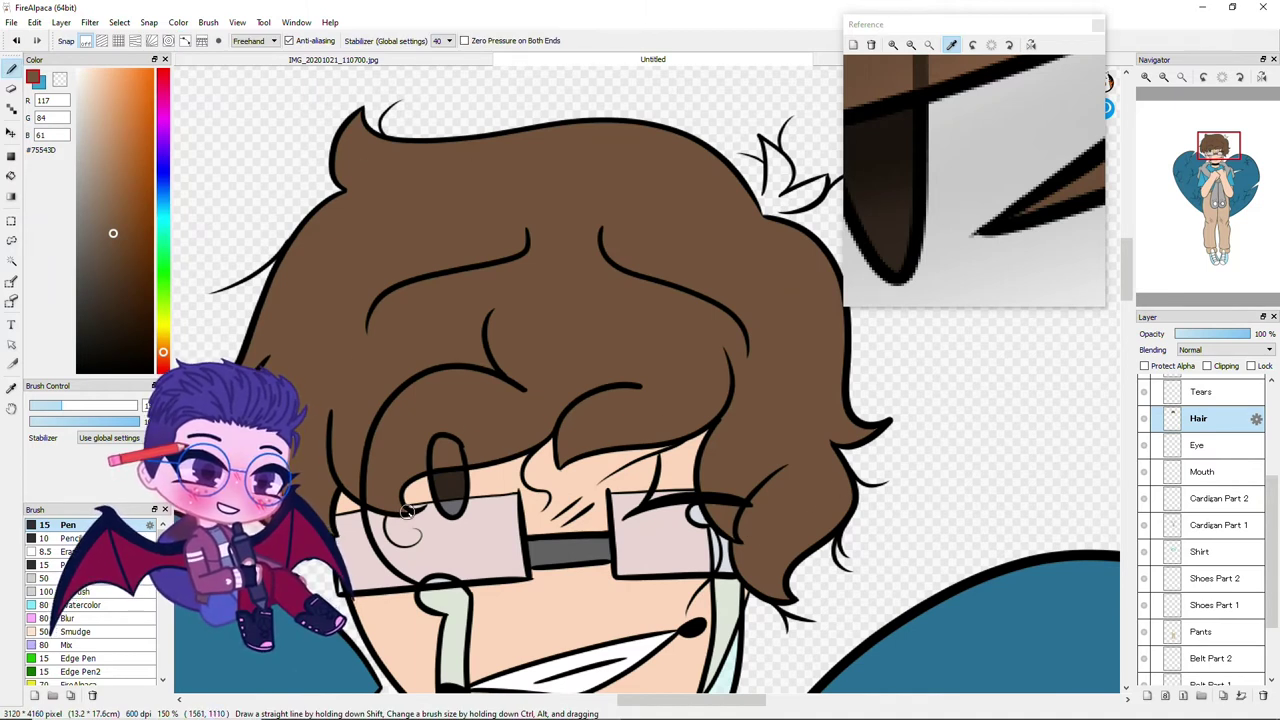
mouse_move(768, 205)
mouse_down()
mouse_move(790, 198)
mouse_move(765, 138)
mouse_up()
scroll(826, 200, down, 4)
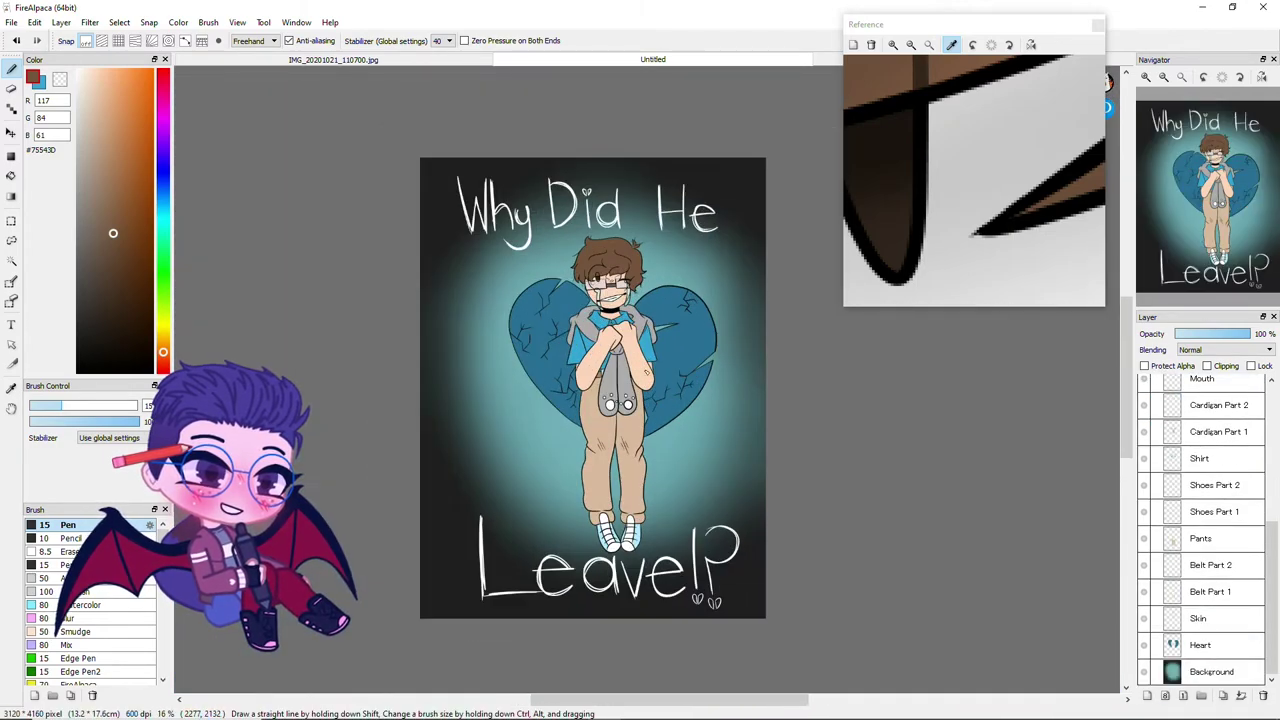
On clipped Layer6, recolour the inner strands and loose curls on the left side of the hair in dark brown (#4F3A2B)
scroll(592, 388, up, 2)
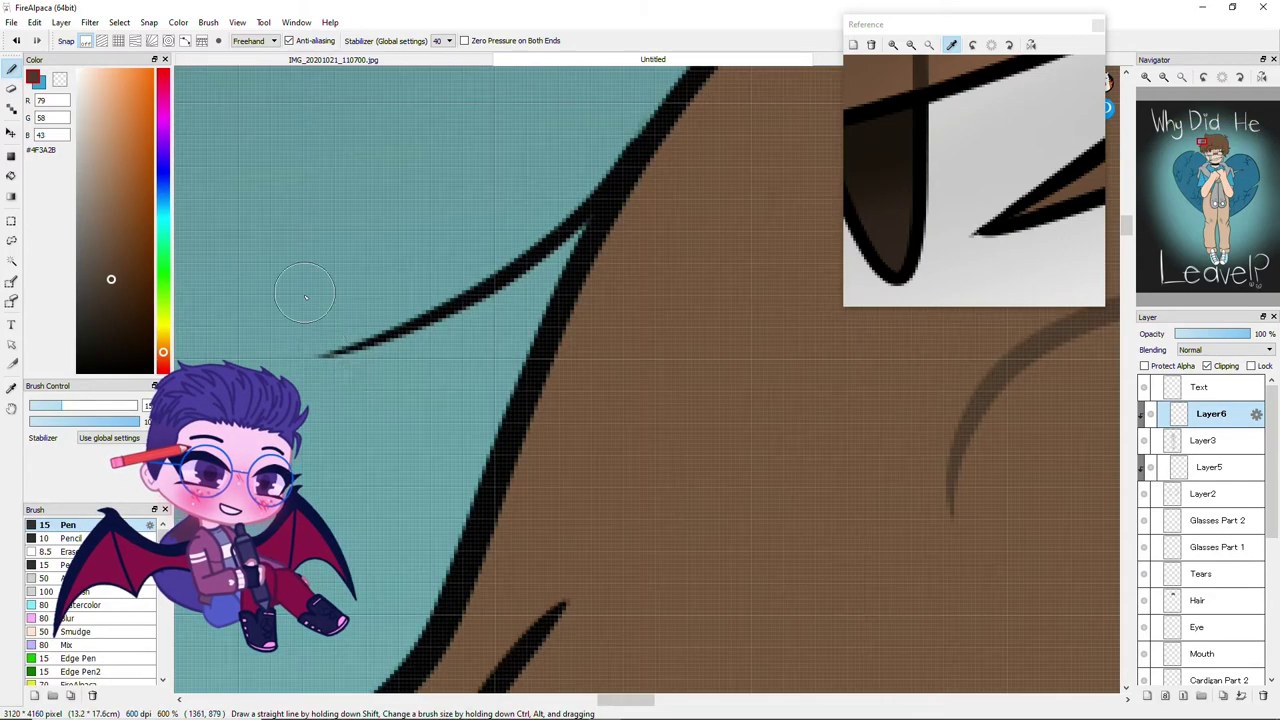
drag(328, 352, 561, 208)
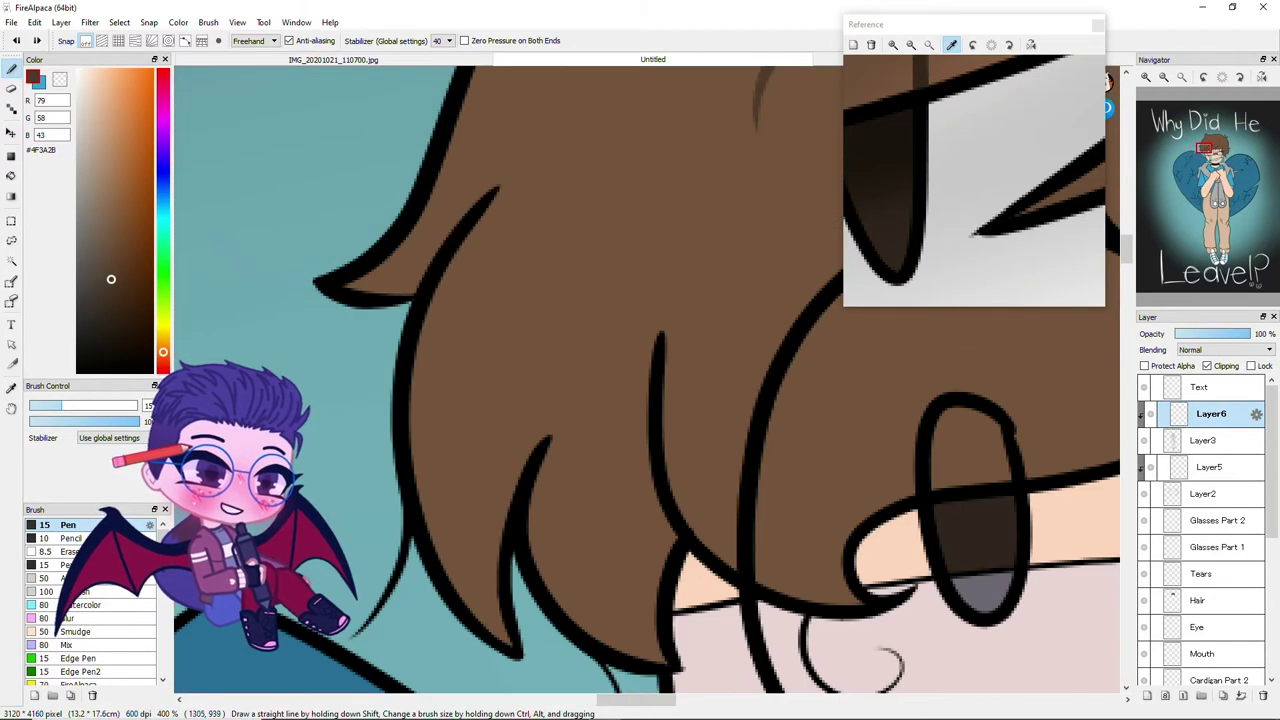
drag(497, 188, 423, 279)
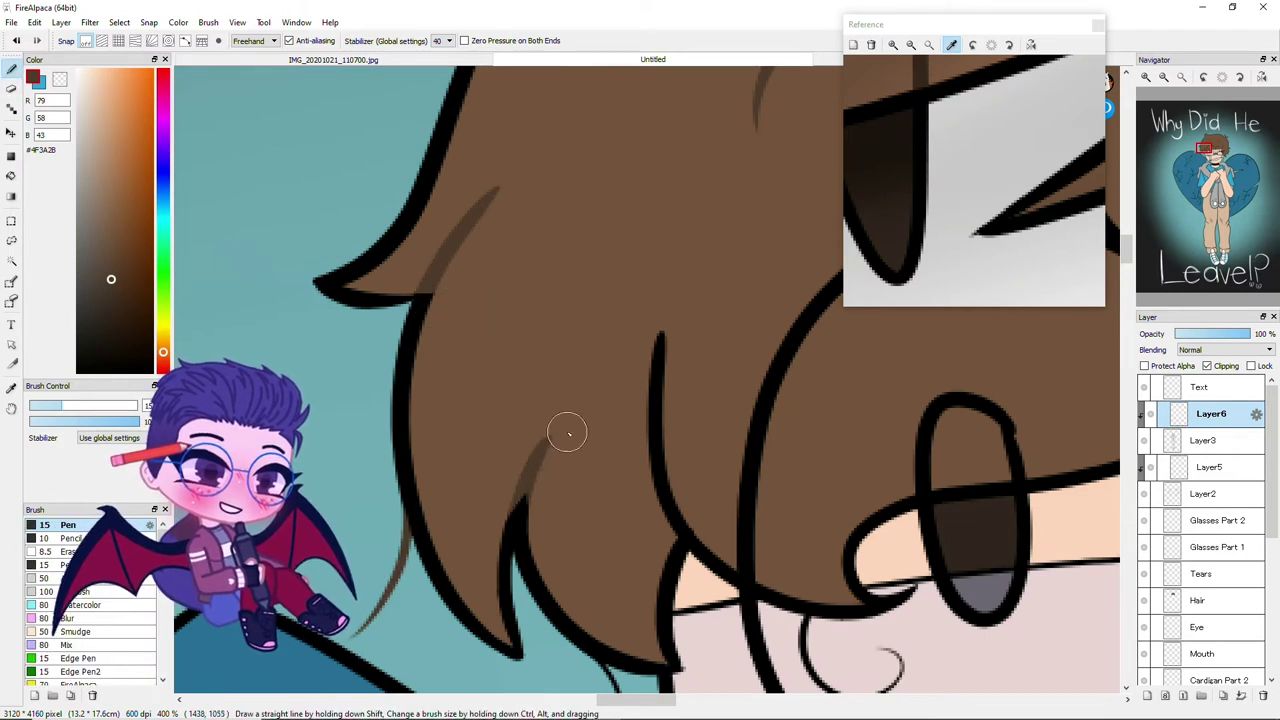
drag(659, 335, 689, 494)
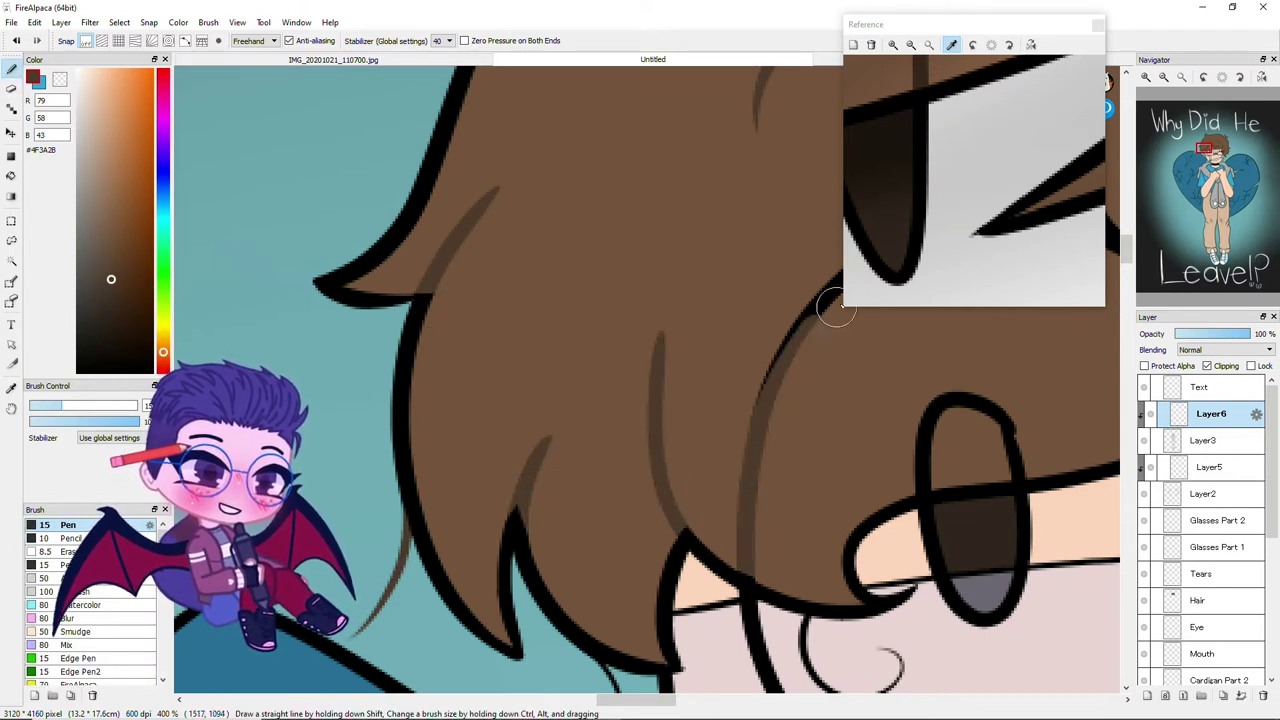
scroll(770, 295, down, 1)
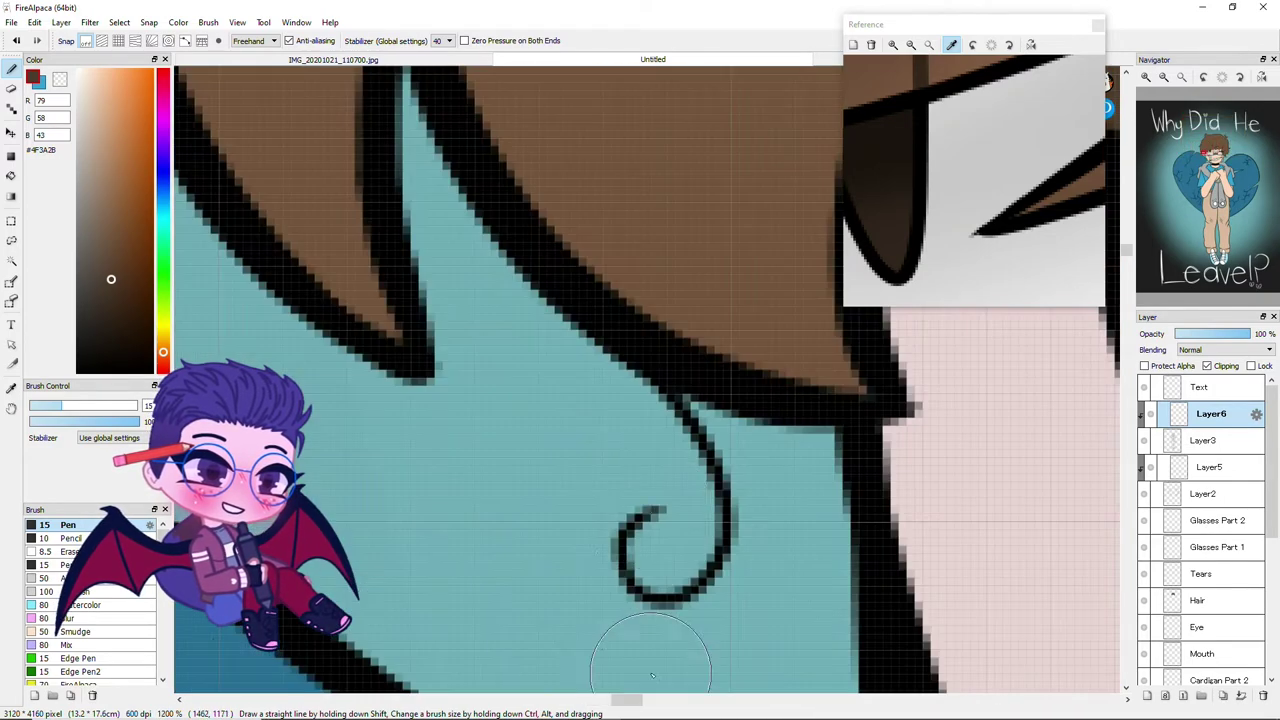
drag(651, 457, 651, 375)
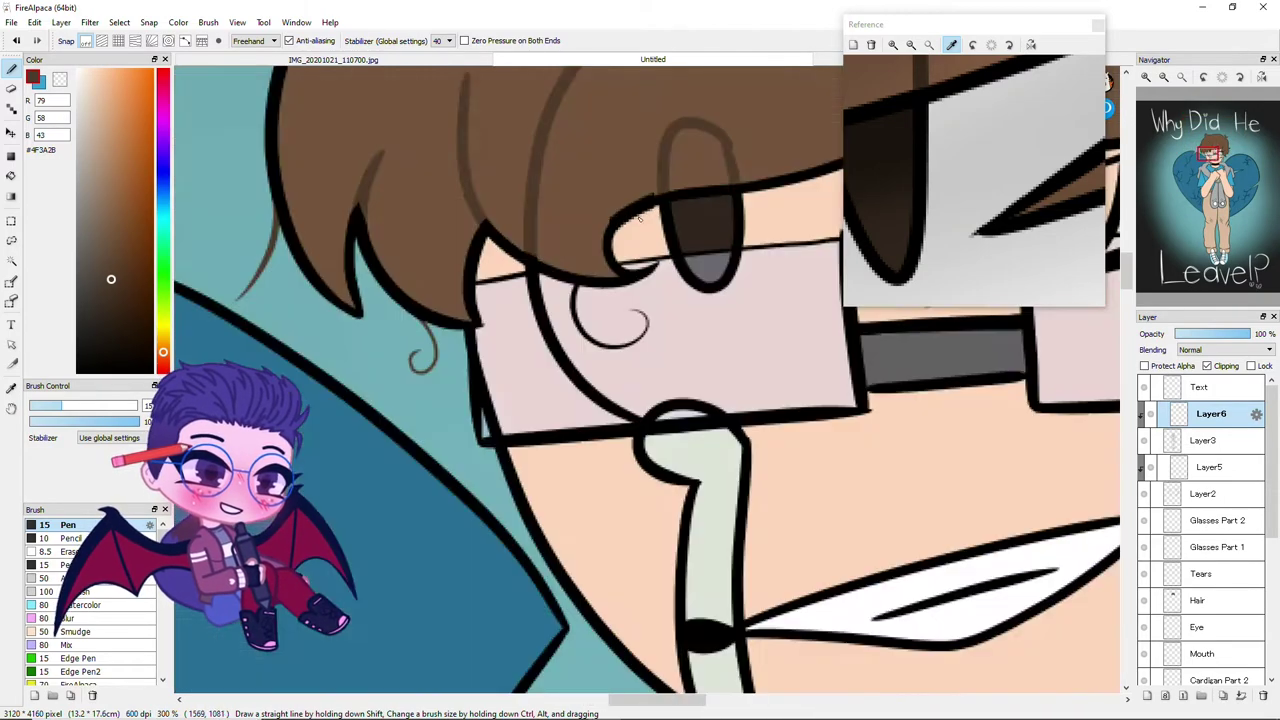
Recolour the inner hair lines above the fringe and over the right side of the hair in #4F3A2B
drag(588, 492, 531, 650)
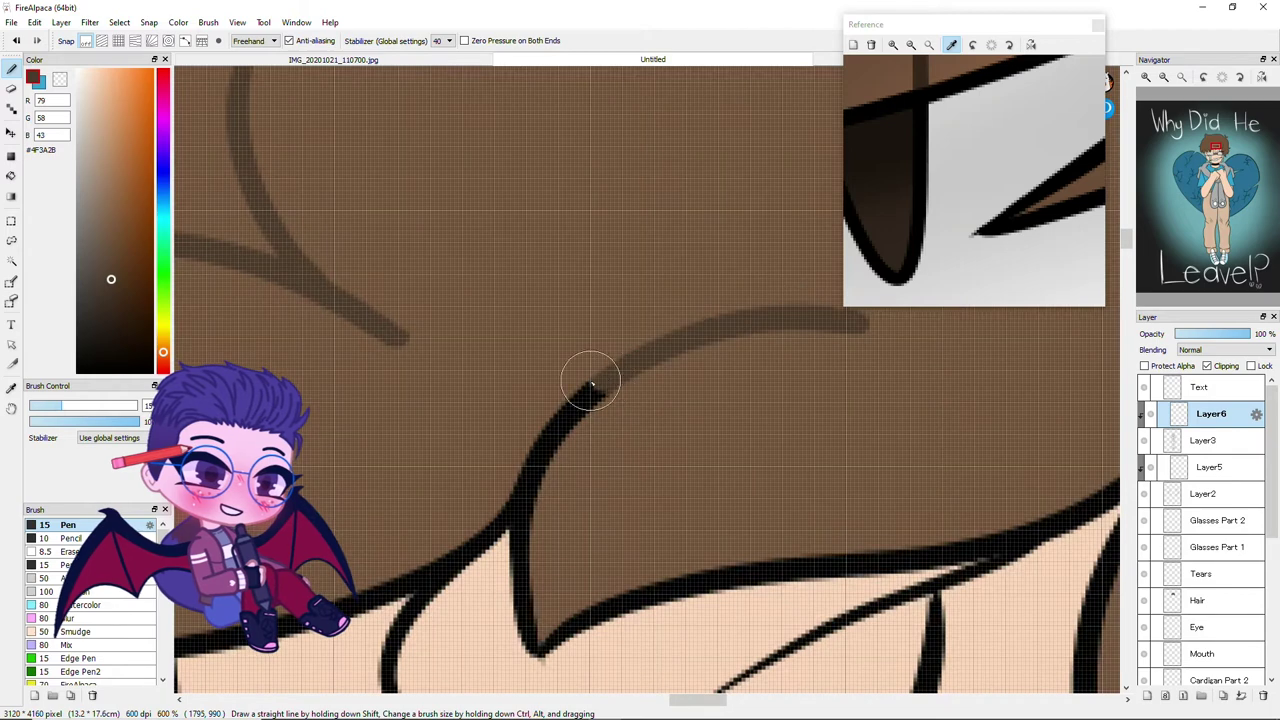
drag(586, 380, 557, 449)
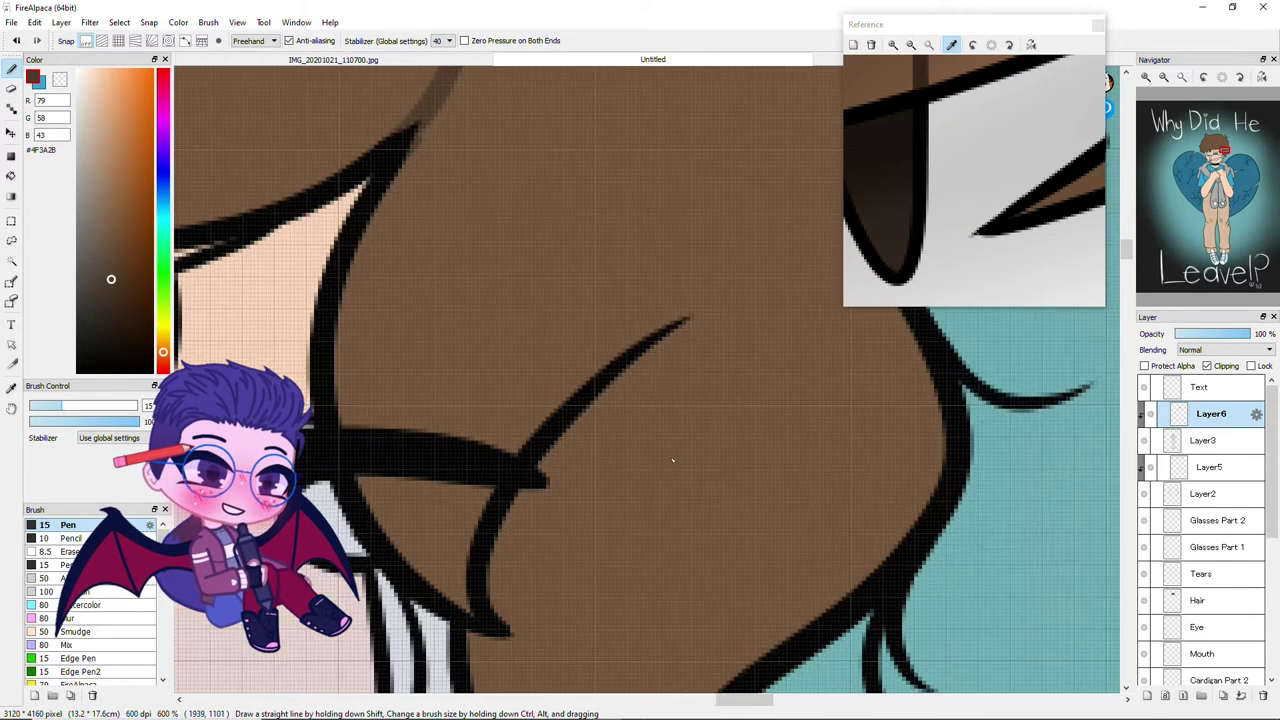
mouse_move(690, 320)
mouse_down()
mouse_move(491, 586)
mouse_move(505, 632)
mouse_up()
mouse_move(442, 462)
mouse_down()
mouse_move(407, 401)
mouse_move(377, 447)
mouse_up()
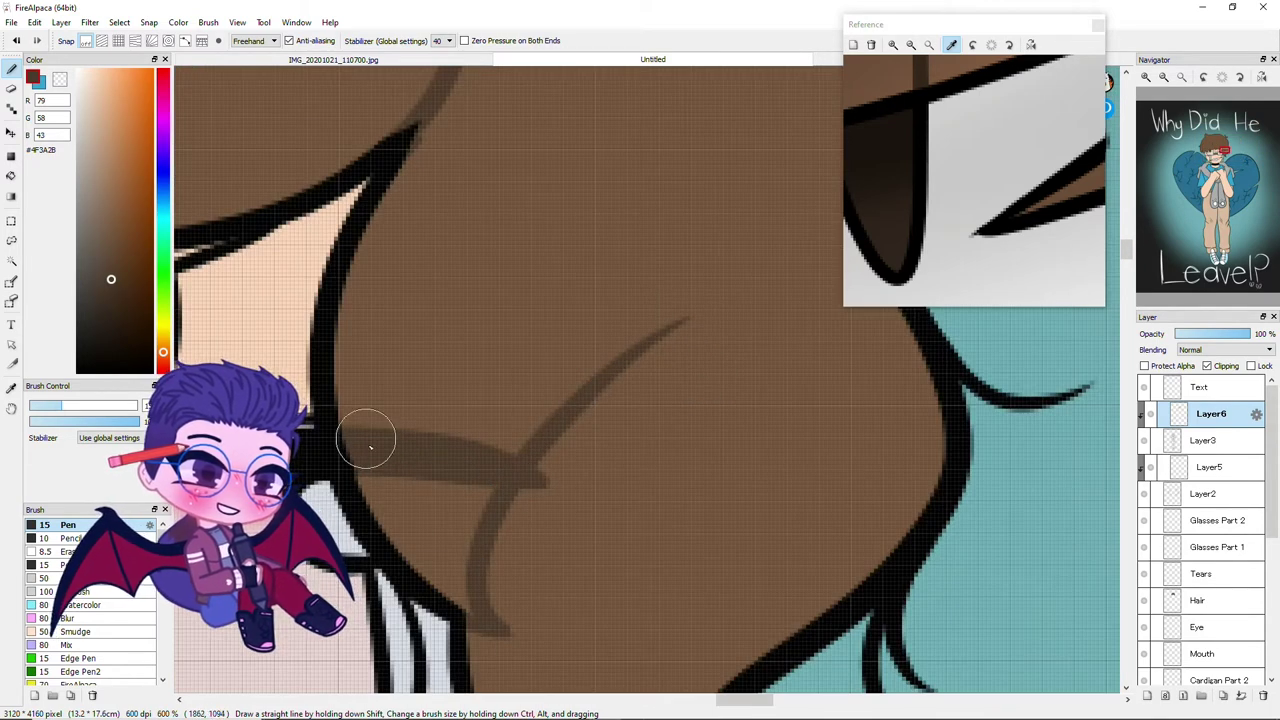
Recolour the loose strands along the right edge of the hair and the curl between the eyes in dark brown
scroll(324, 255, down, 2)
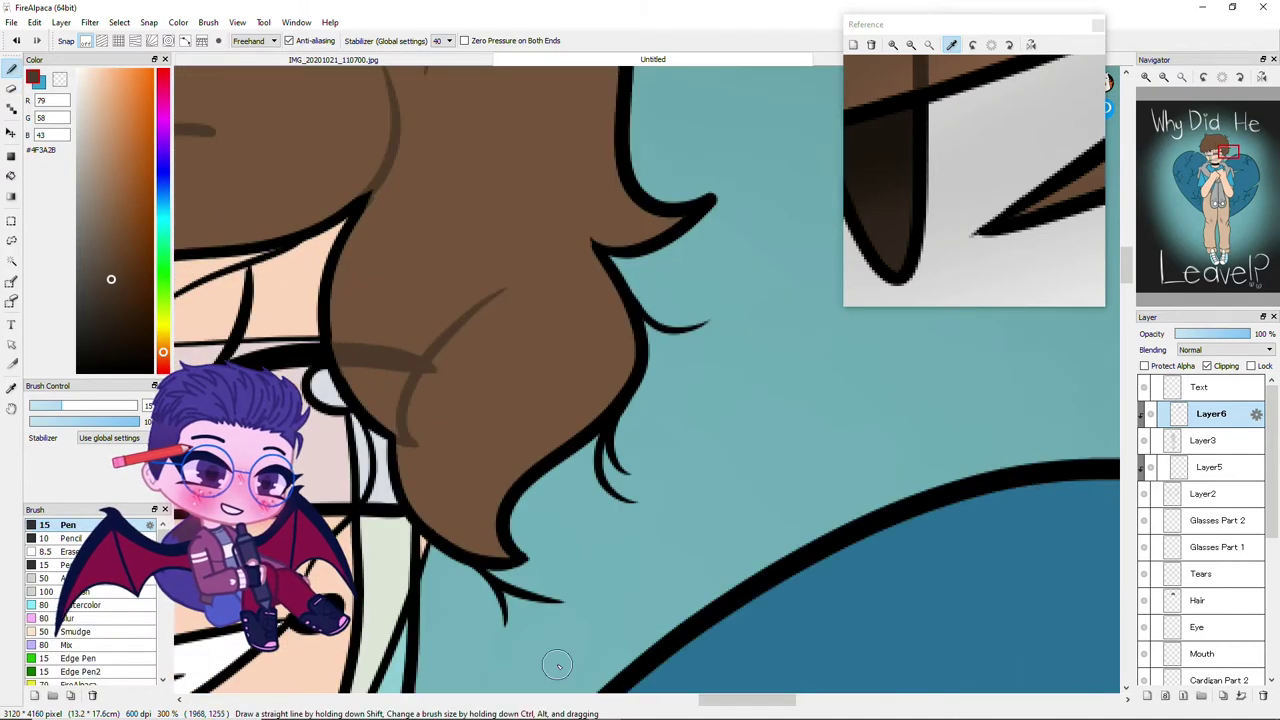
scroll(530, 655, up, 2)
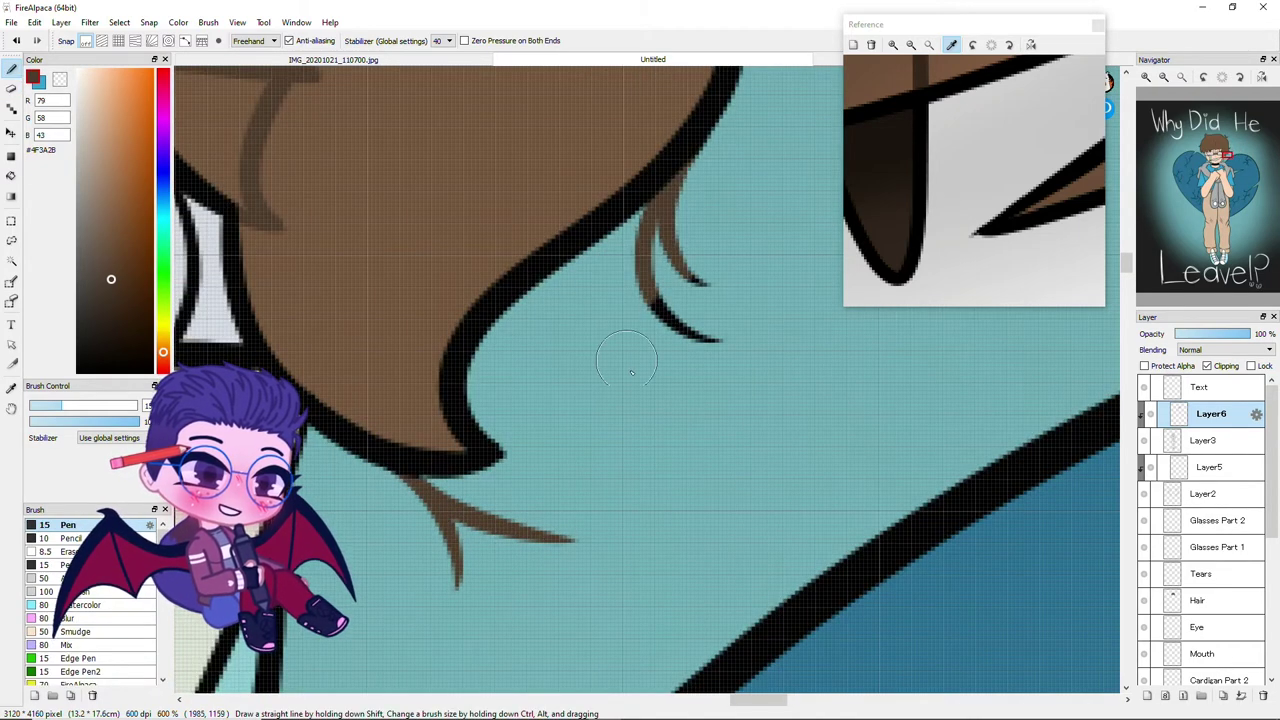
scroll(660, 260, down, 3)
scroll(650, 380, up, 3)
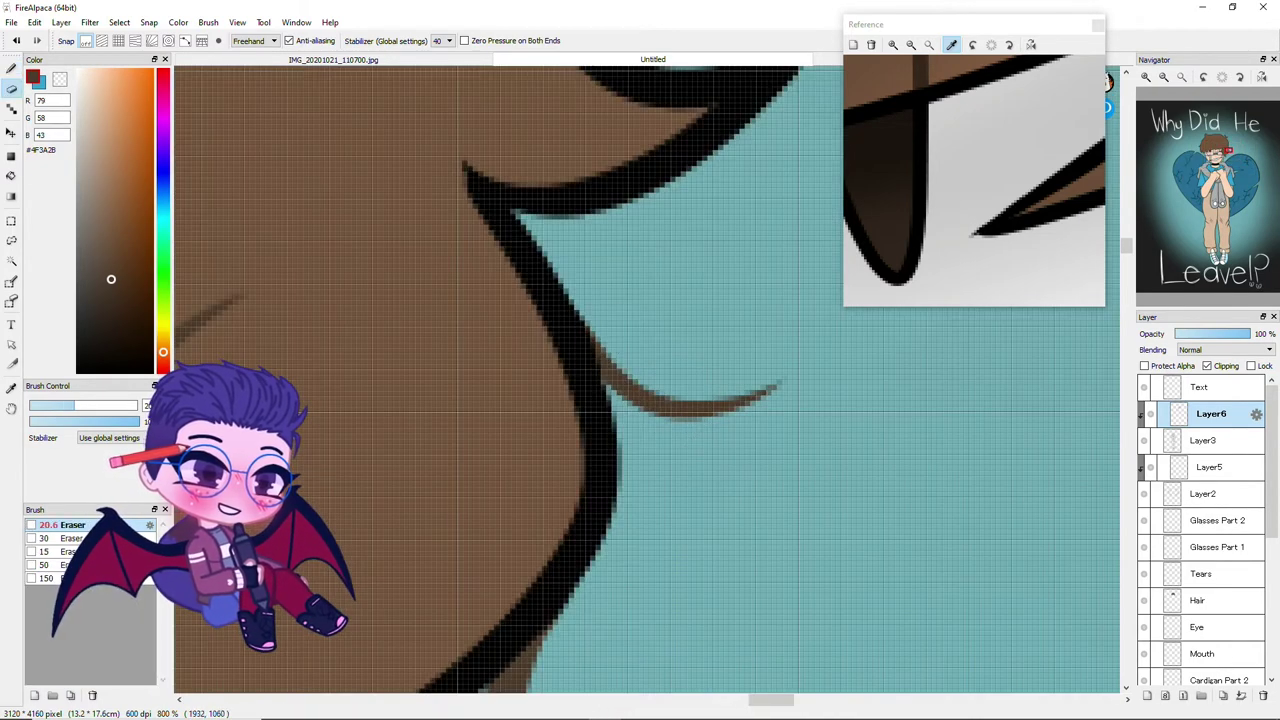
scroll(586, 329, down, 5)
scroll(566, 408, up, 5)
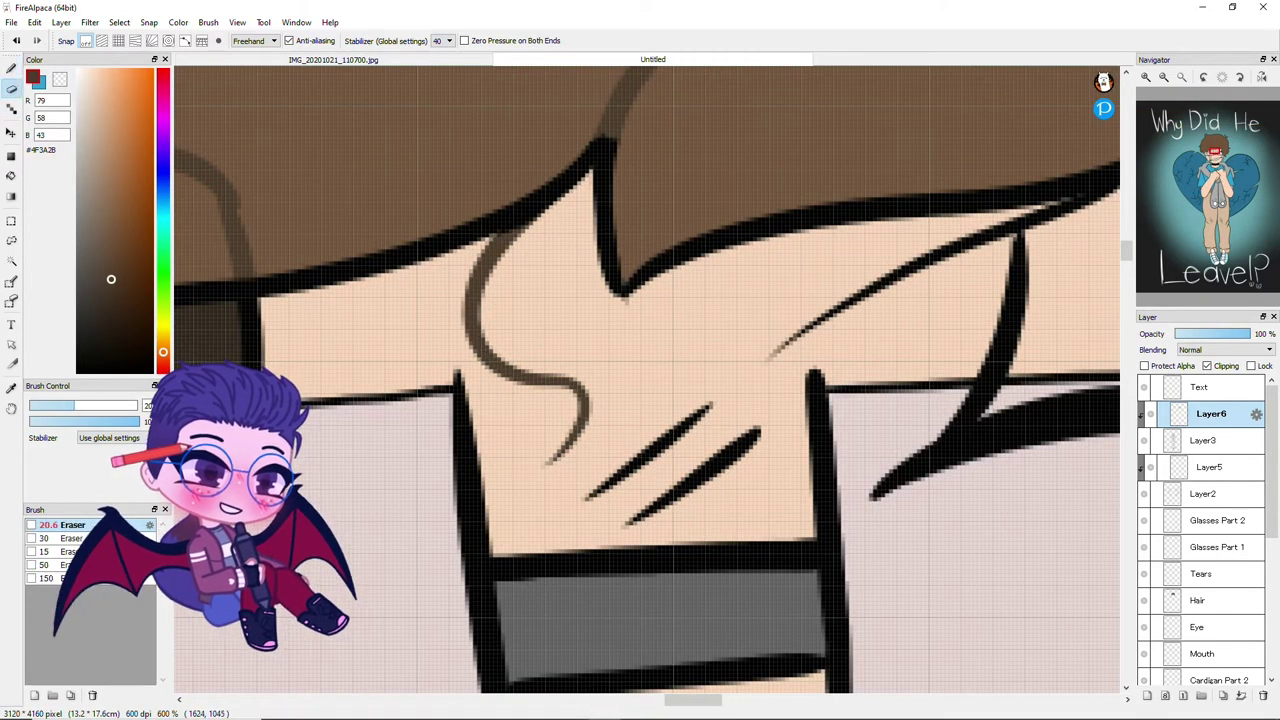
Sample the hair and hair-line browns, and tint the thin strand over the winking eye with #4F3A2B on Layer6
alt+click(720, 200)
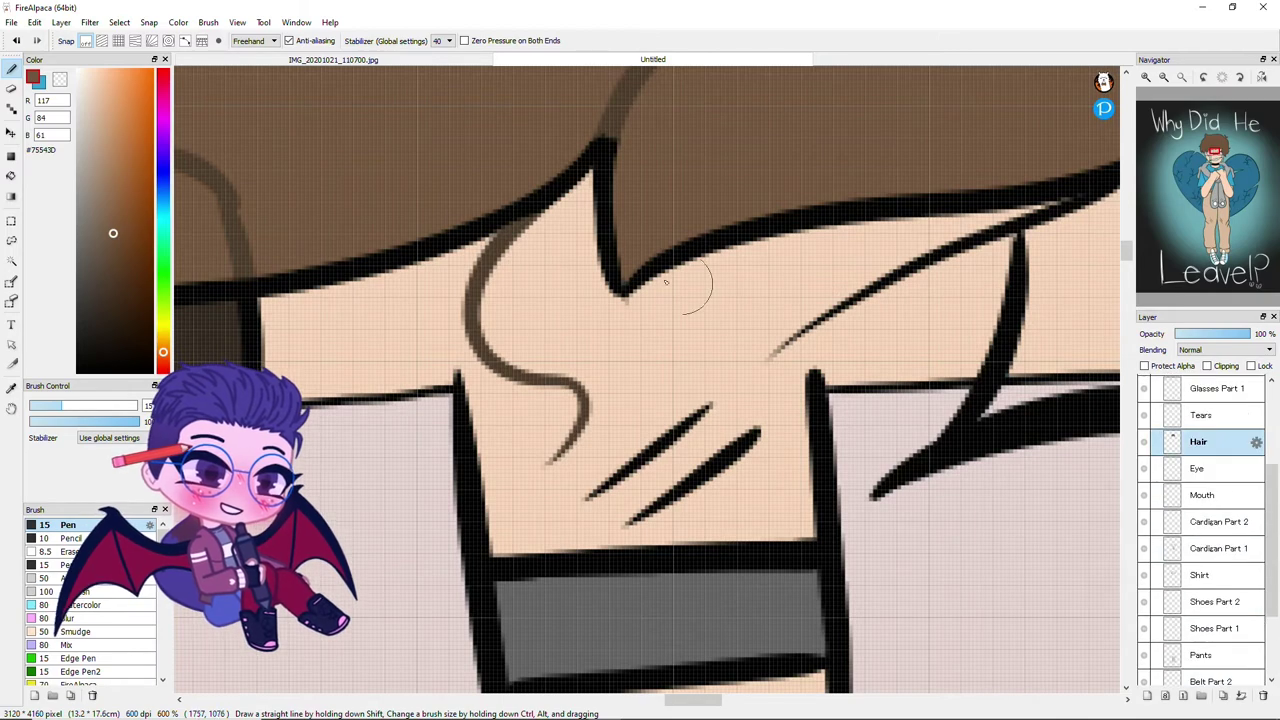
scroll(680, 262, down, 5)
alt+click(858, 226)
scroll(858, 226, up, 5)
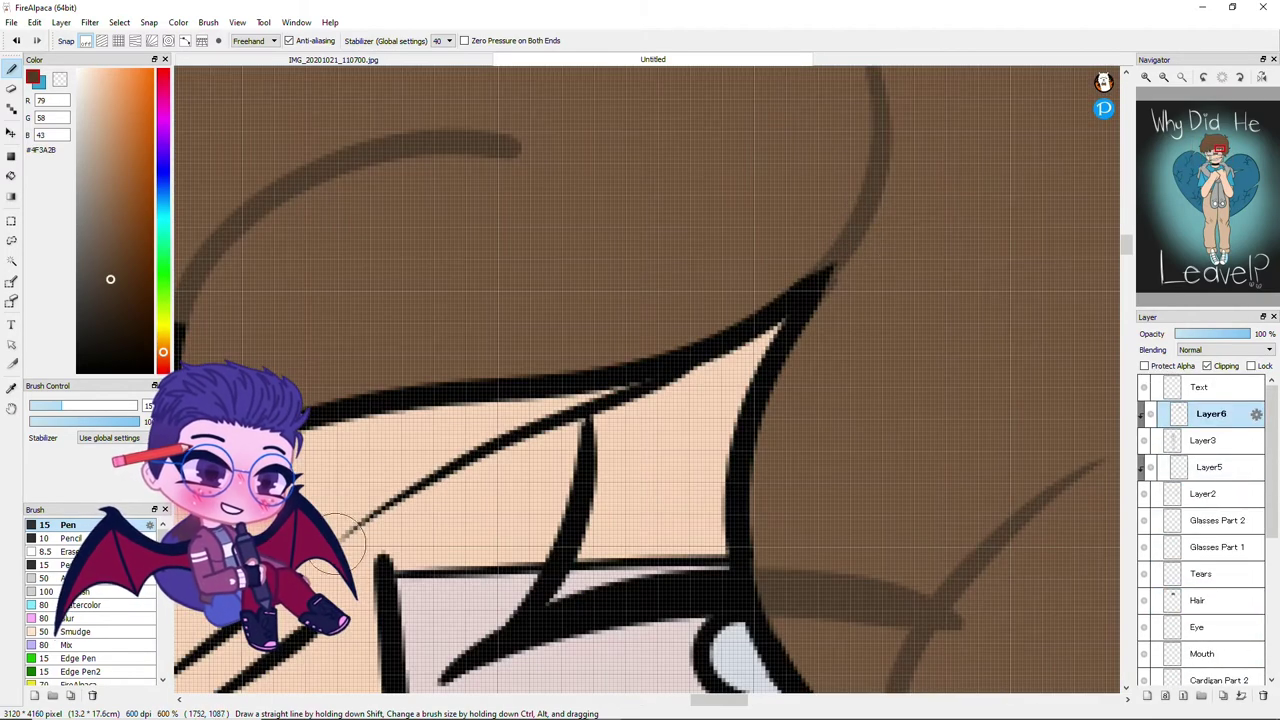
scroll(304, 291, down, 5)
scroll(546, 310, up, 5)
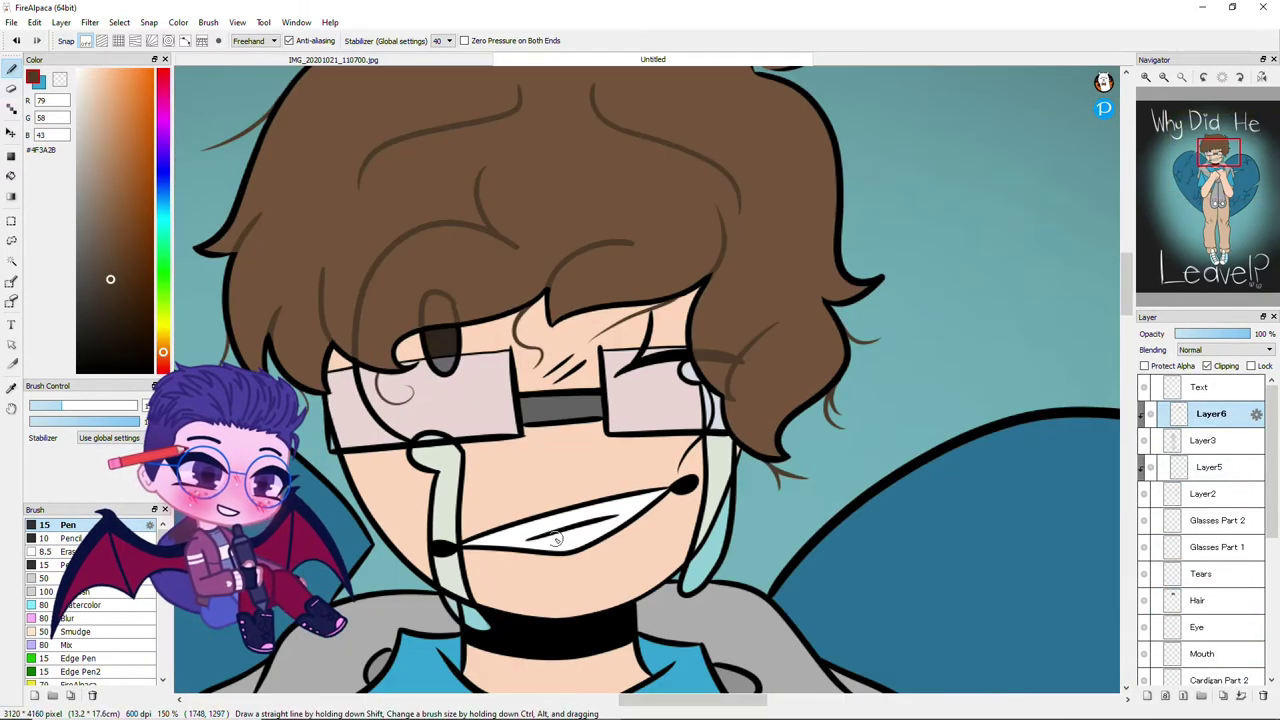
Recolour the mouth outline and the thin line above the winking eye in tan (#D6B69F)
scroll(424, 300, down, 4)
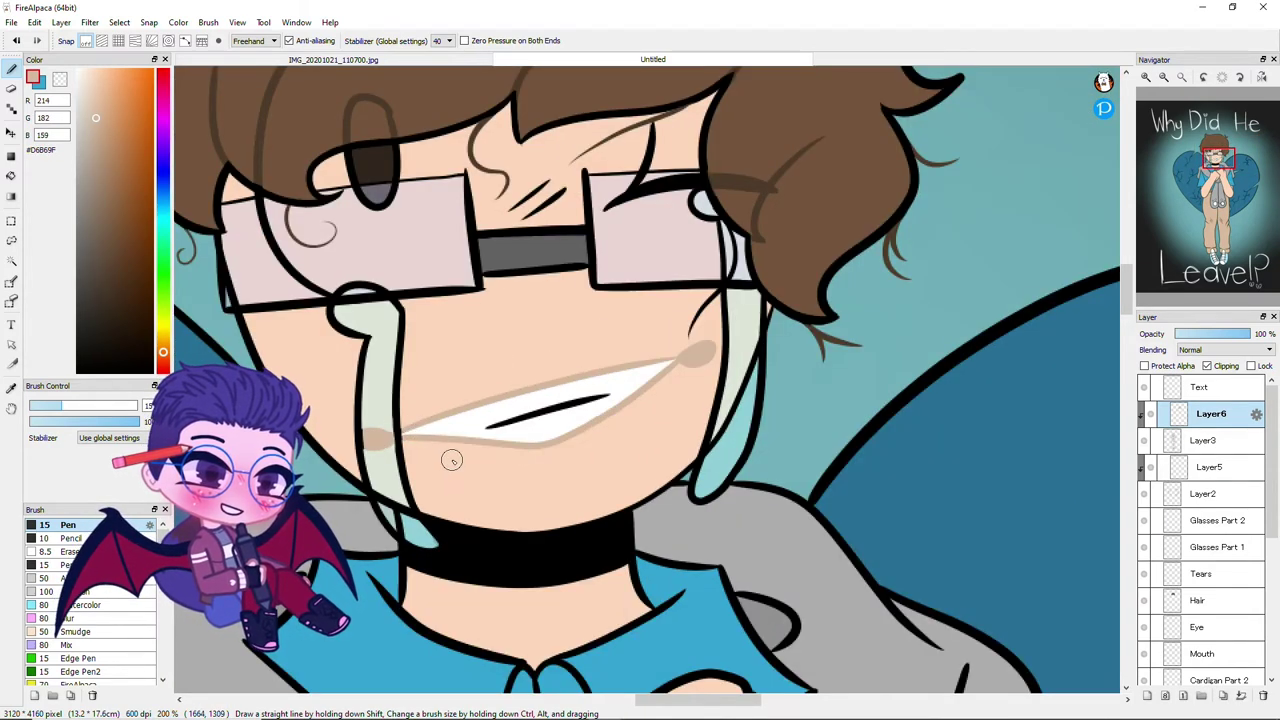
scroll(450, 459, down, 3)
scroll(592, 265, up, 7)
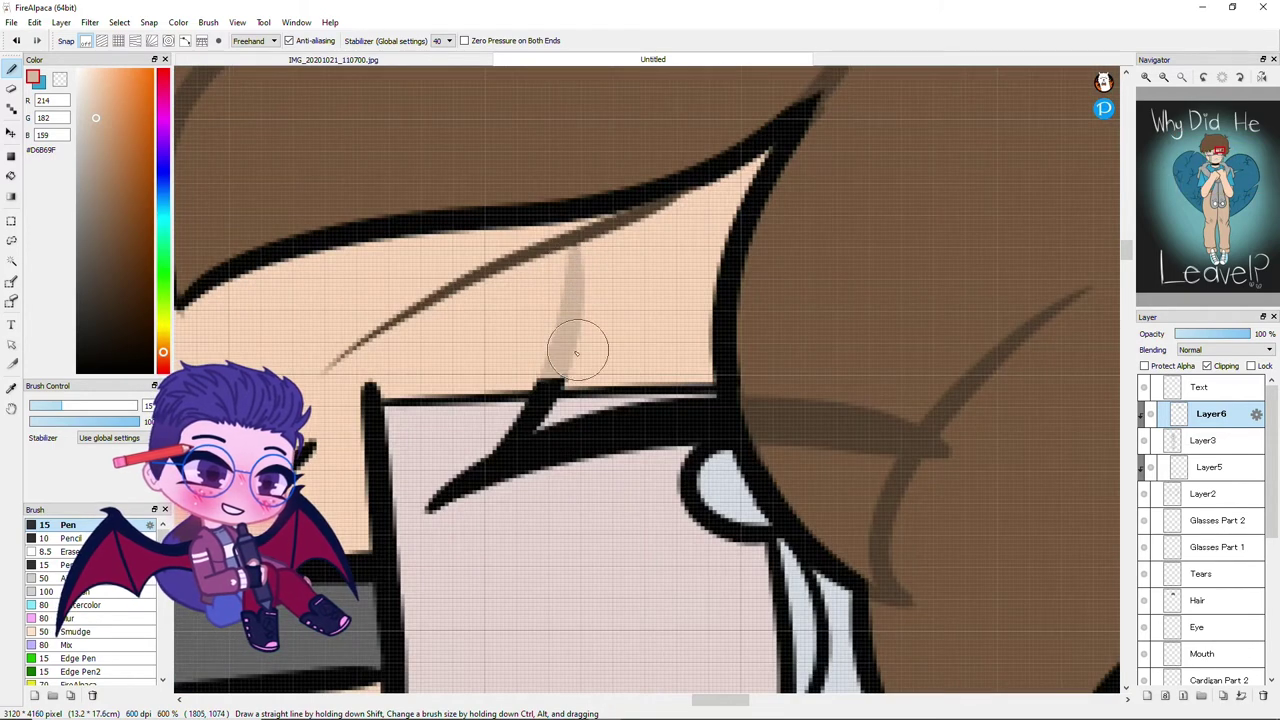
key(e)
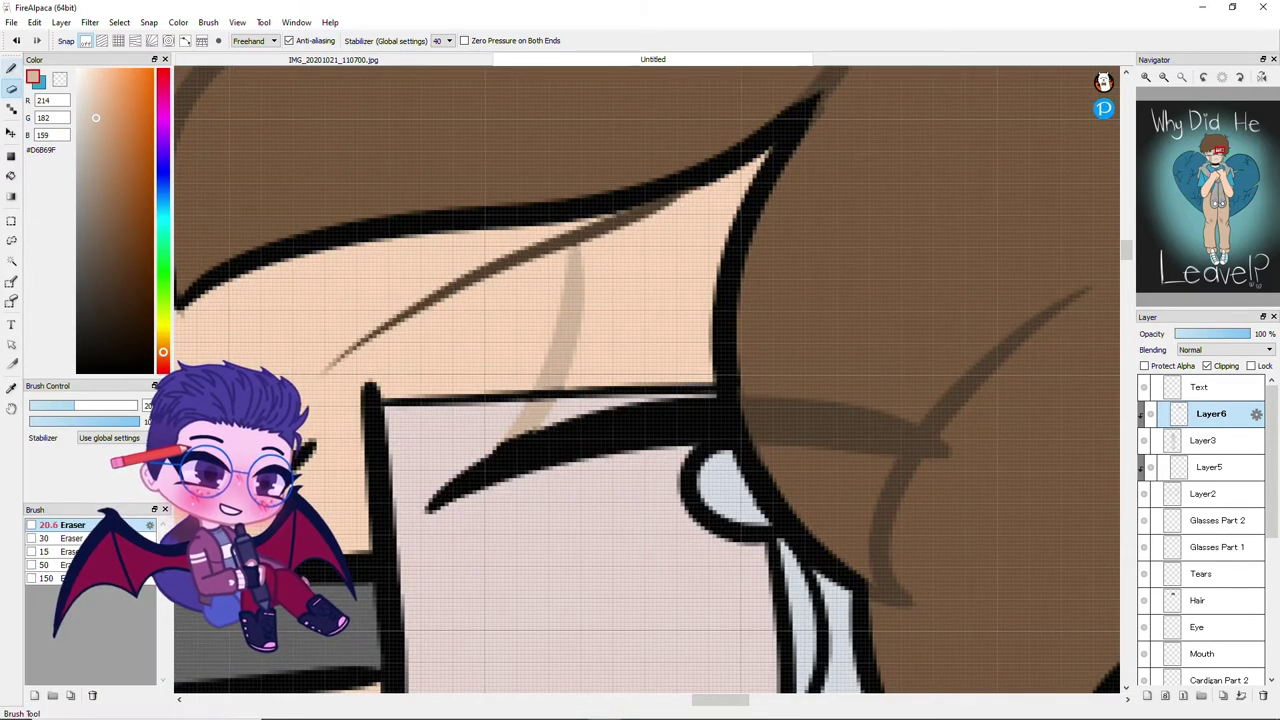
scroll(571, 434, down, 3)
With a 6.5 px pen, recolour the crease lines on both clasped hands in tan (#D6B69F)
key(b)
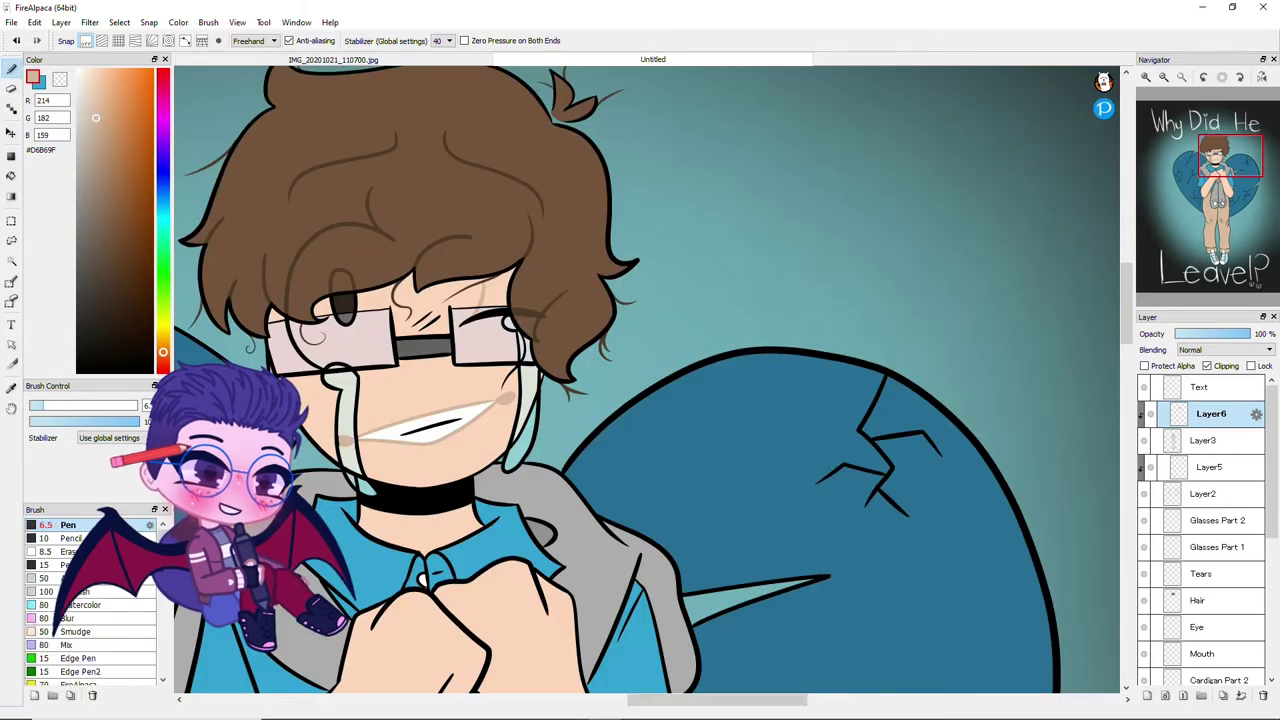
scroll(500, 512, up, 3)
drag(570, 386, 500, 510)
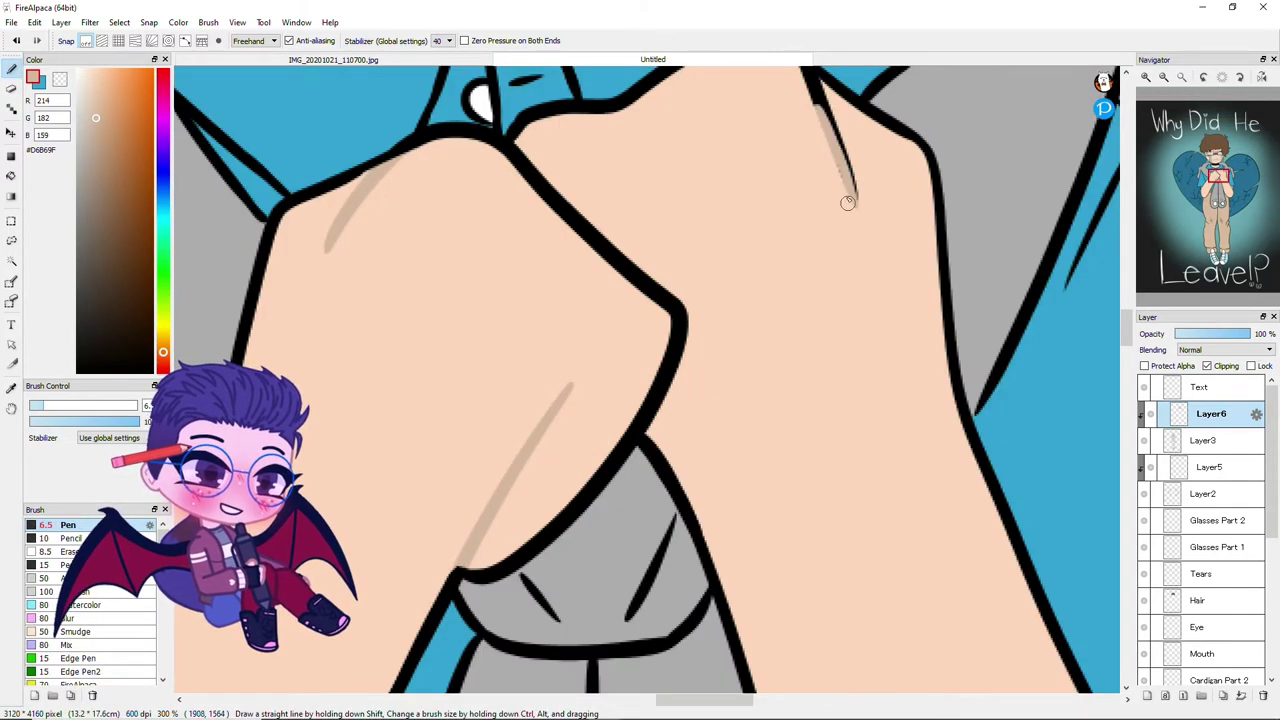
scroll(828, 152, down, 2)
scroll(759, 329, up, 4)
scroll(656, 150, down, 3)
scroll(623, 366, up, 5)
Recolour the crease below the left sleeve and the remaining arm marks in tan, and sample the skin colour (#FDD6BB)
drag(400, 586, 531, 272)
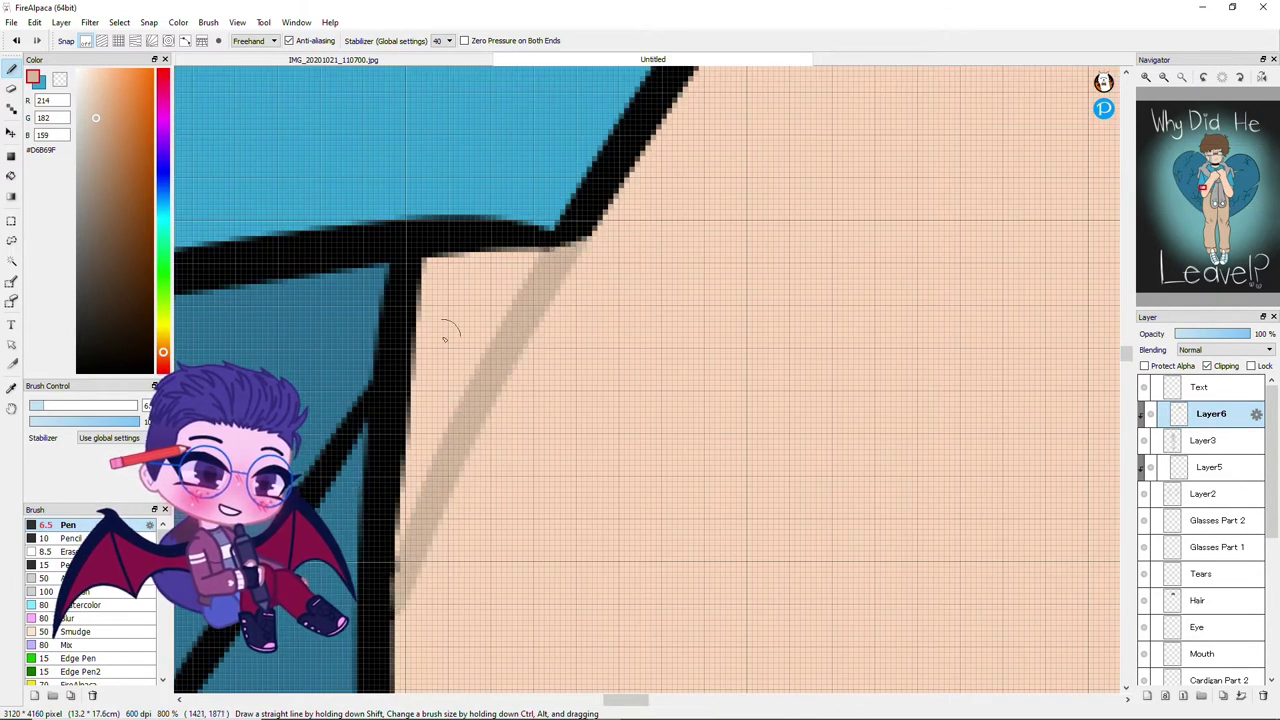
scroll(337, 487, down, 3)
scroll(520, 449, up, 2)
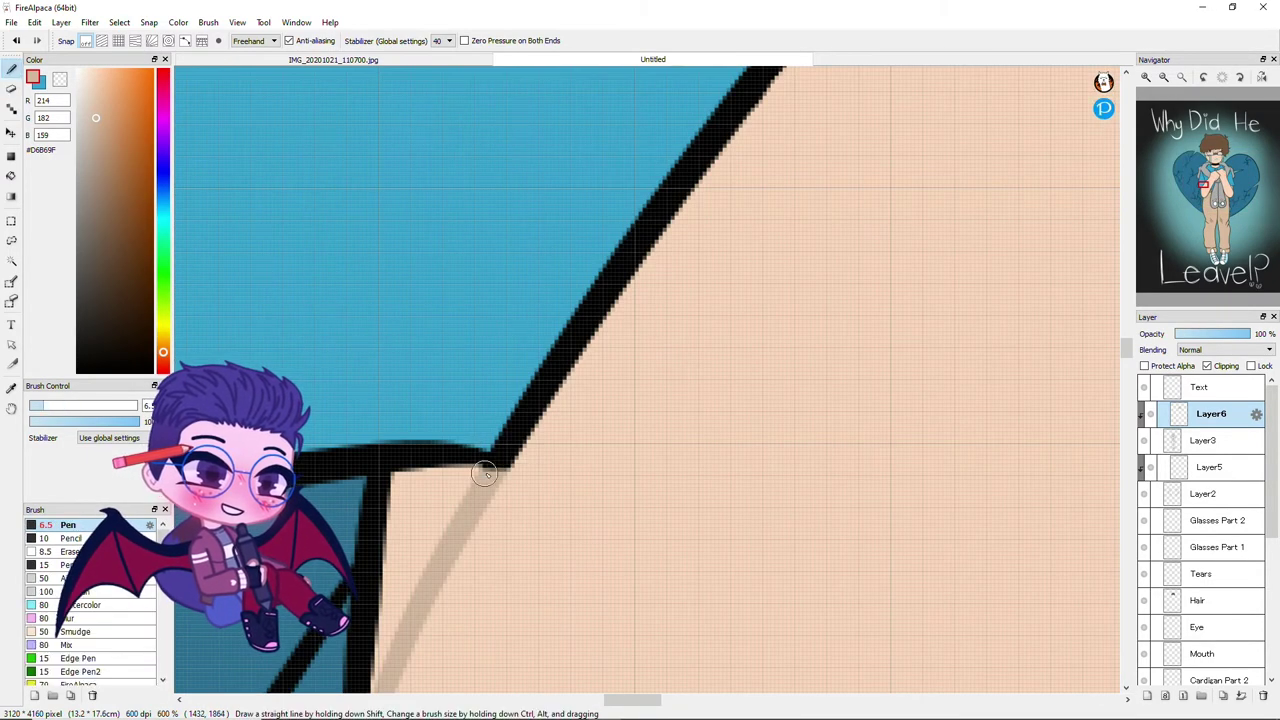
scroll(515, 478, down, 3)
scroll(517, 203, up, 3)
drag(552, 185, 768, 574)
scroll(678, 470, up, 2)
alt+click(557, 366)
Recolour the line between the teeth in grey (#808080)
scroll(647, 385, down, 3)
scroll(647, 385, up, 3)
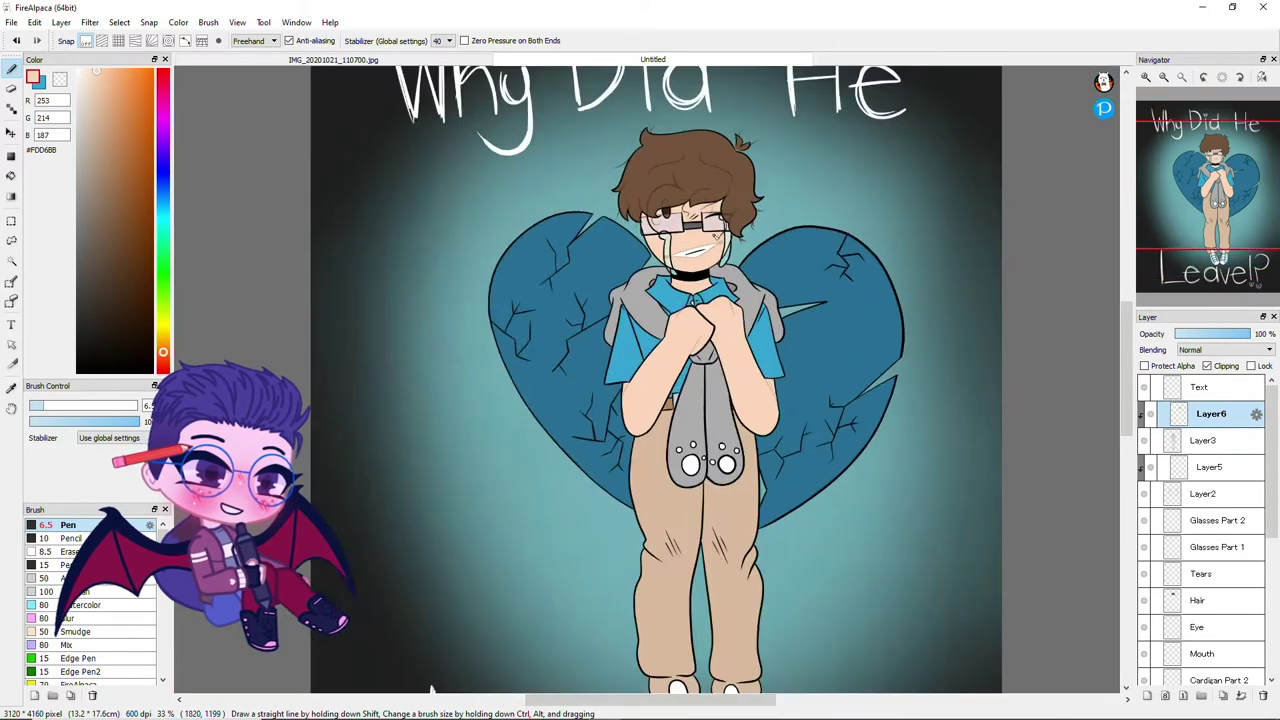
key(x)
scroll(492, 367, down, 3)
scroll(492, 367, up, 3)
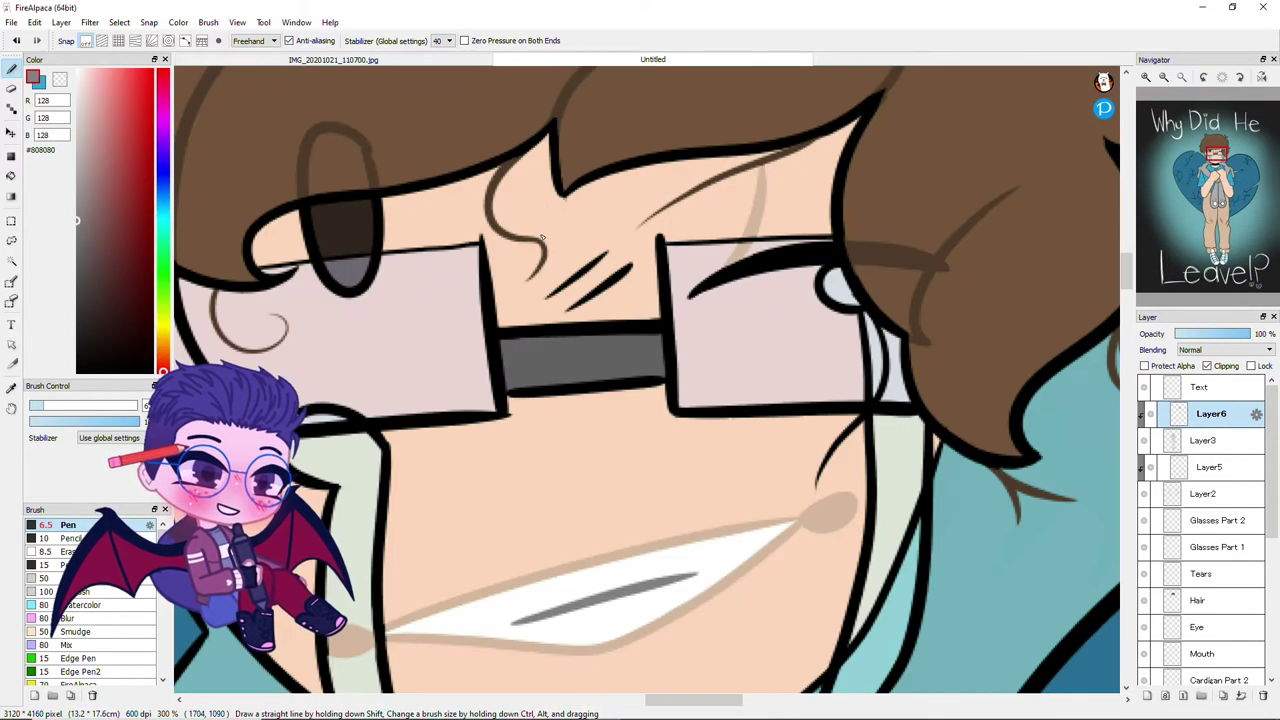
Recolour the outline of the left tear stream down to its tip over the collar in pale cyan (#D0F4F6)
scroll(492, 367, down, 3)
scroll(492, 367, up, 3)
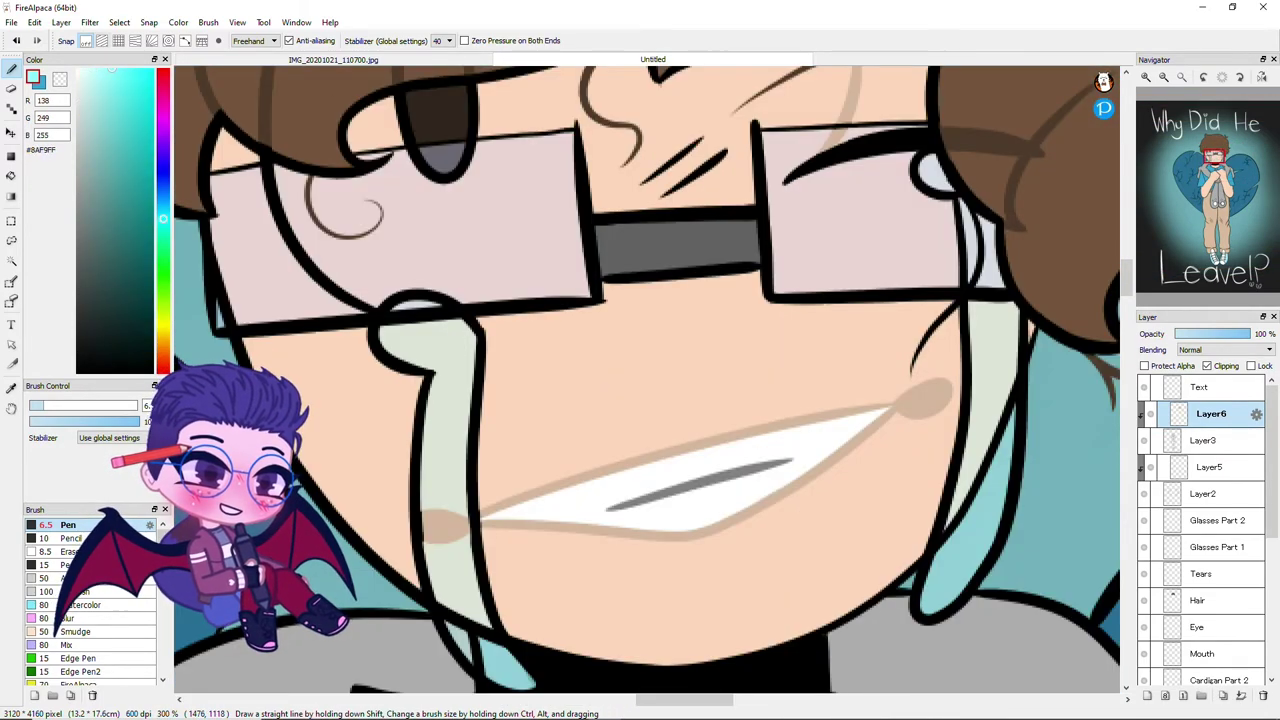
alt+click(455, 298)
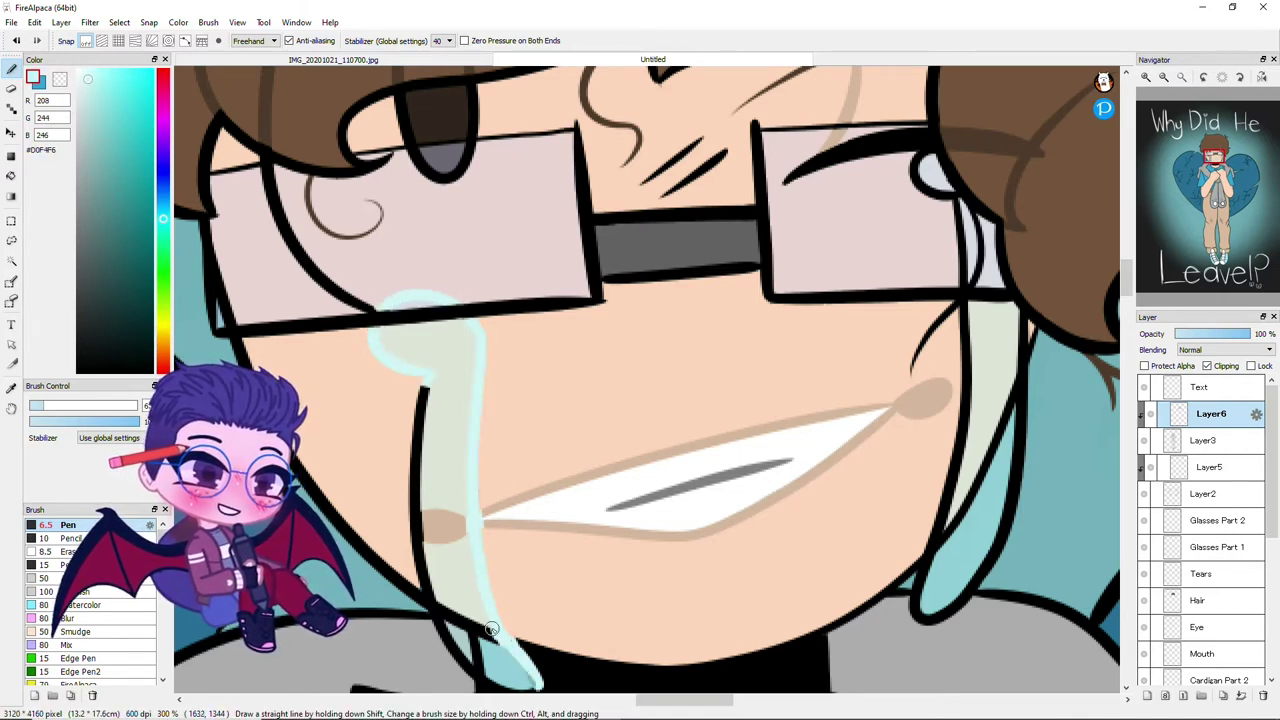
scroll(491, 628, up, 3)
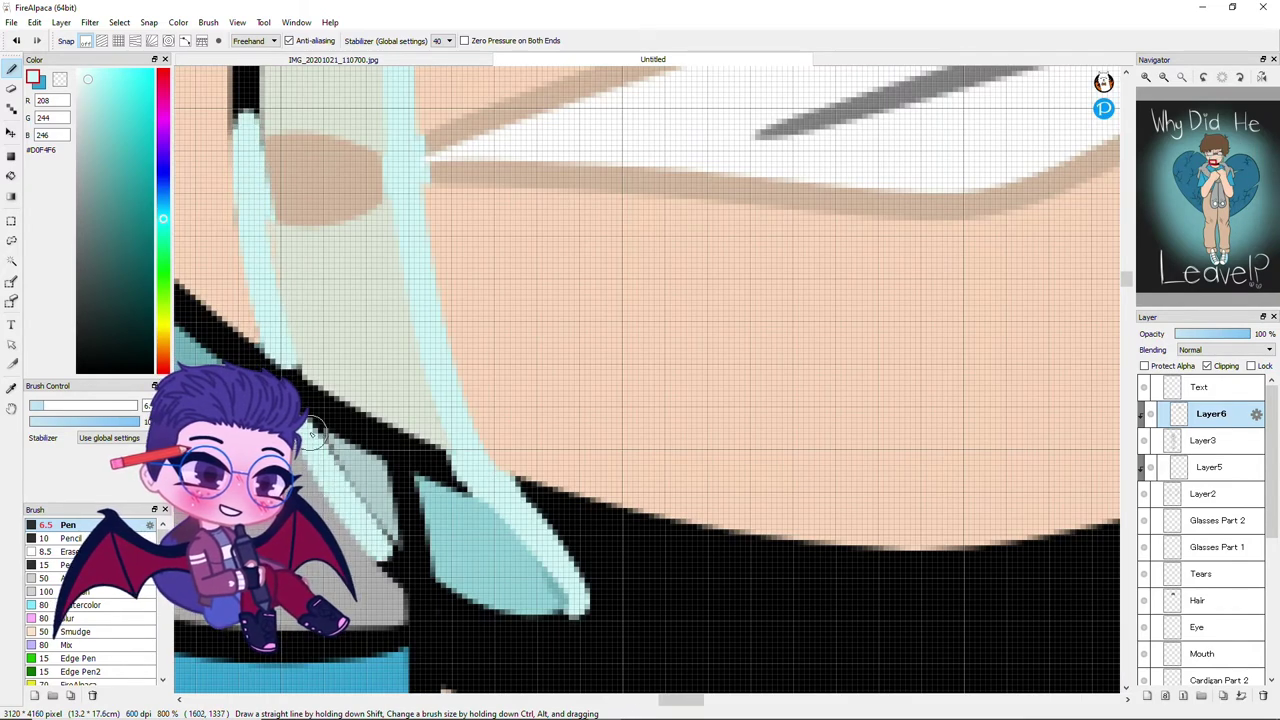
drag(470, 607, 503, 614)
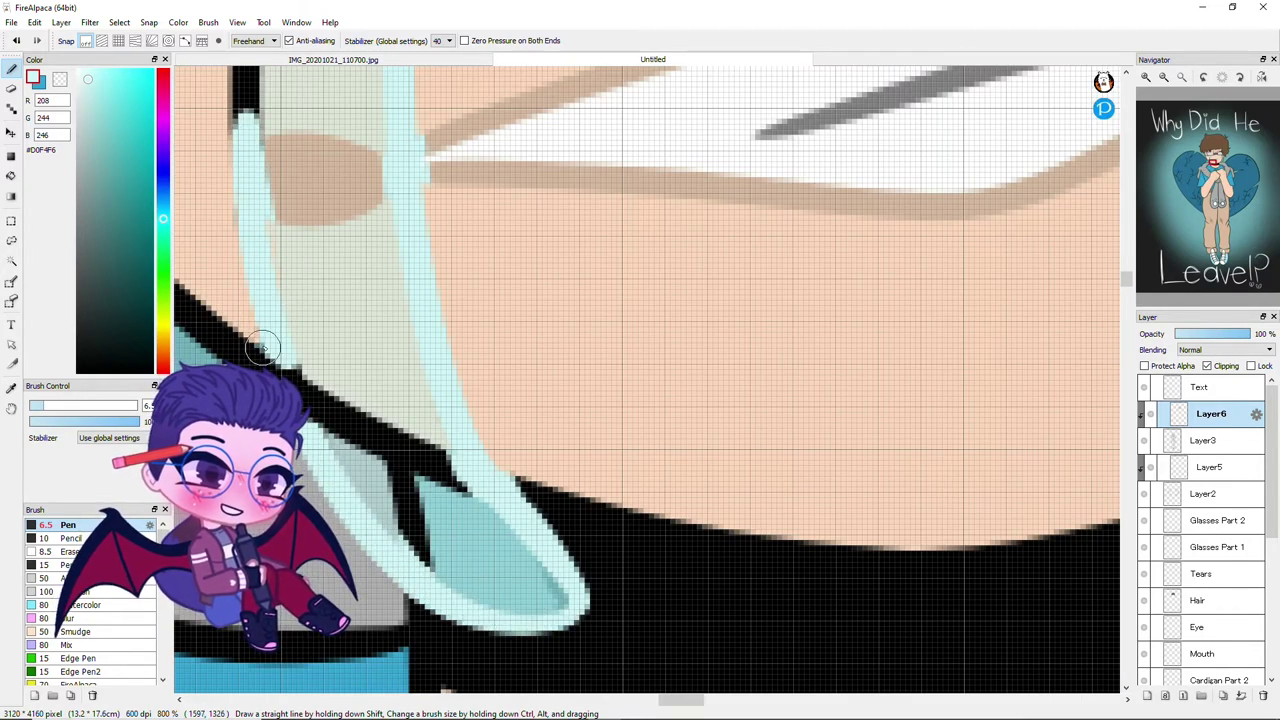
mouse_move(423, 429)
mouse_down()
mouse_move(560, 555)
mouse_move(536, 545)
mouse_up()
scroll(570, 620, up, 4)
scroll(570, 620, left, 2)
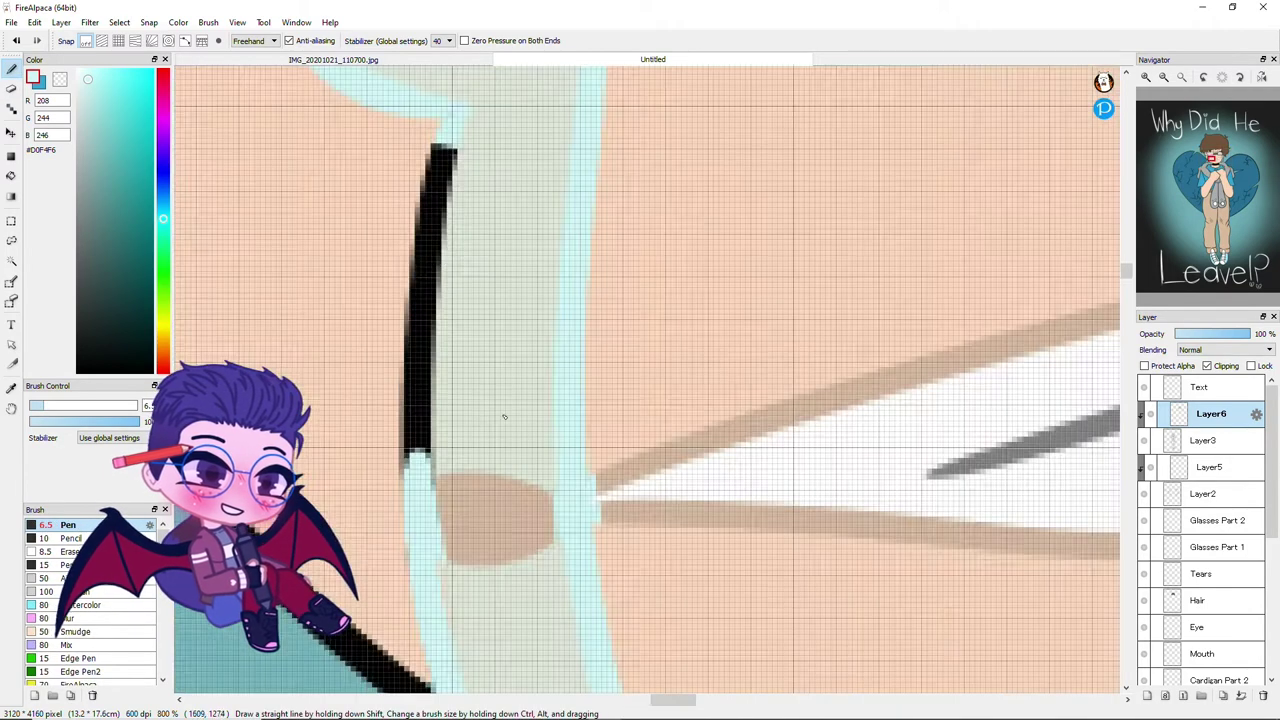
Sample the mouth's tan (#D6B69F) and touch up the mouth corner where it shows through the left tear
alt+click(515, 520)
drag(552, 495, 556, 538)
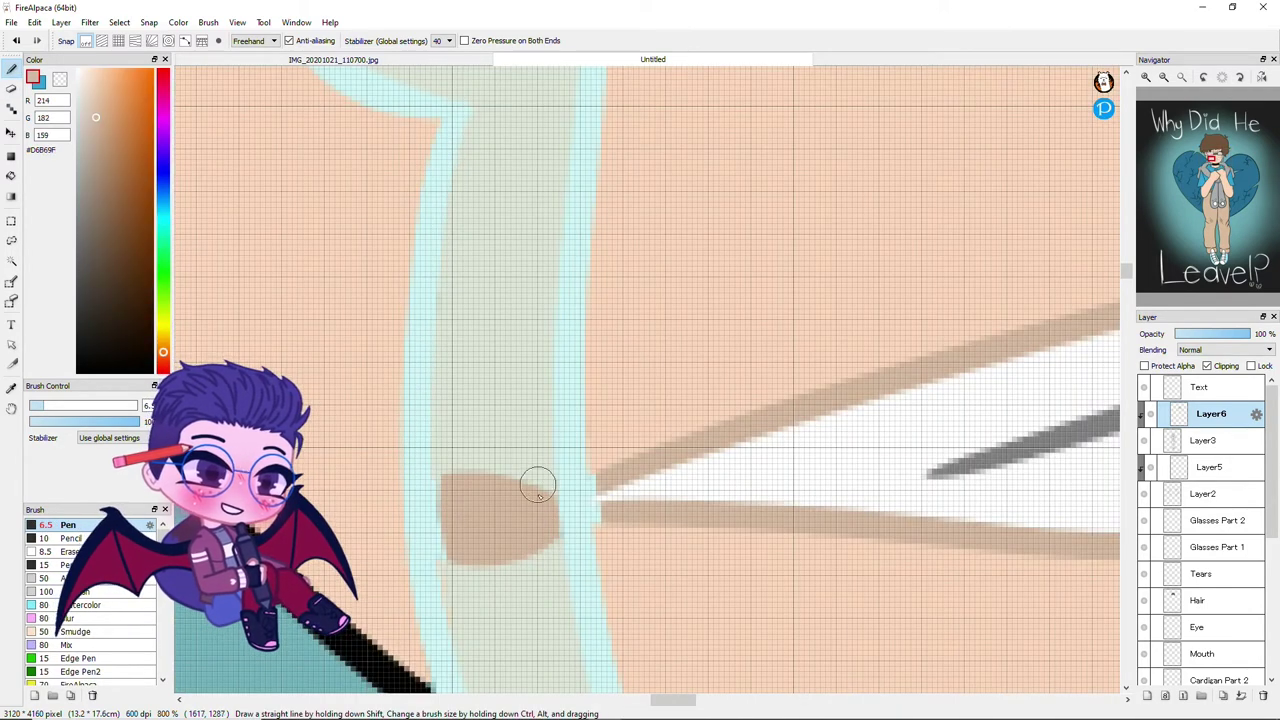
scroll(437, 509, down, 5)
scroll(437, 509, up, 5)
Select the Tears layer and set its opacity to 42%
ctrl+click(401, 511)
alt+click(401, 511)
drag(1248, 333, 1207, 333)
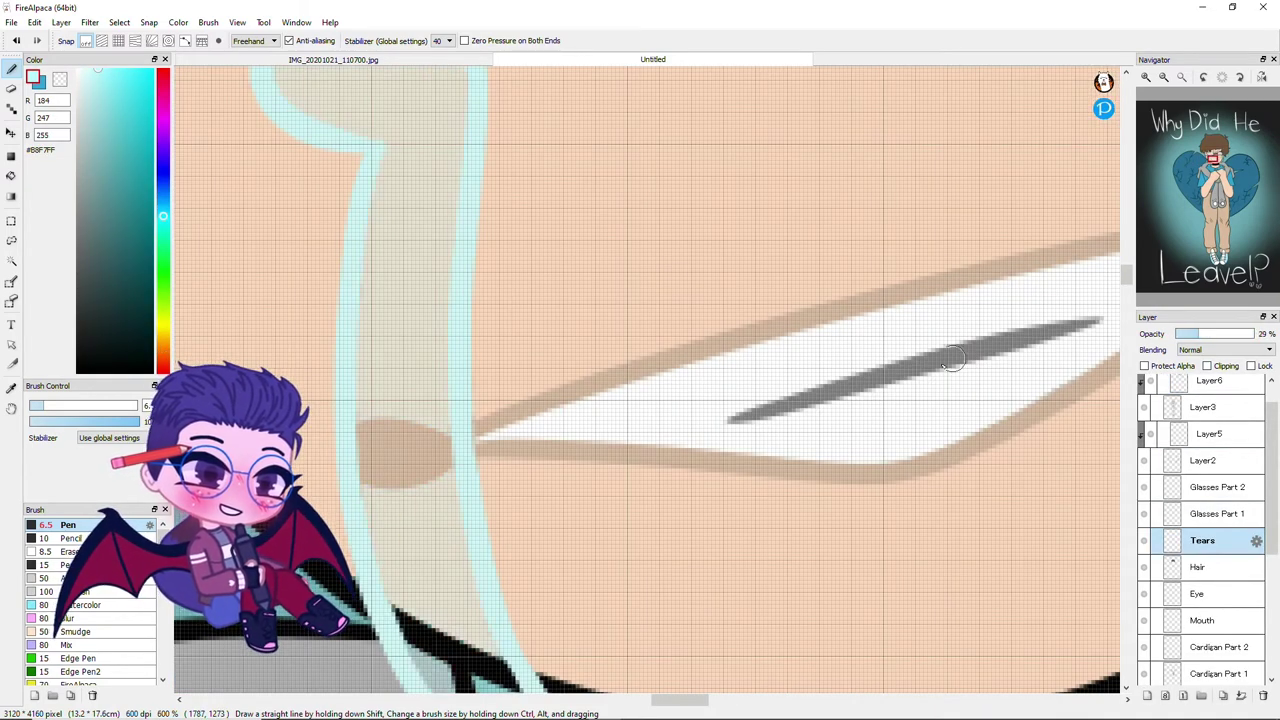
scroll(426, 392, down, 3)
drag(326, 432, 426, 392)
scroll(426, 392, up, 4)
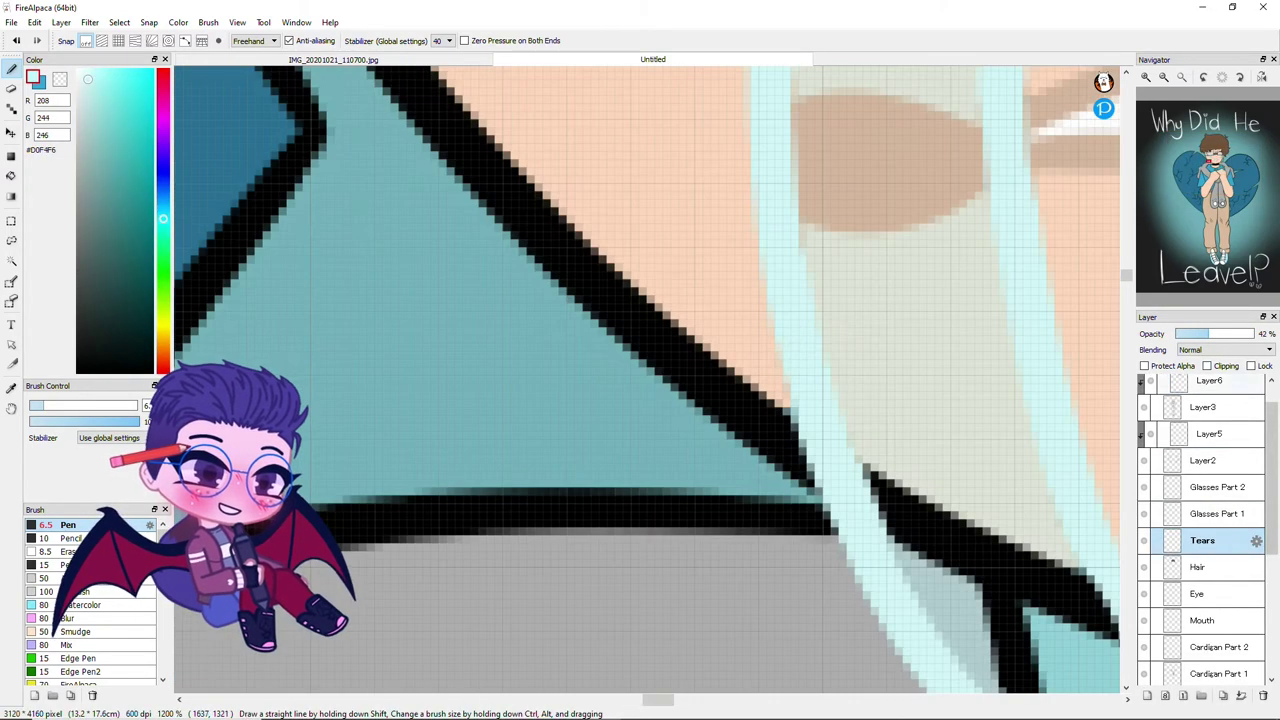
Back on Layer6, recolour the outline of the right tear stream from the winking eye to its tip in #D0F4F6
ctrl+click(680, 337)
mouse_move(590, 298)
mouse_down()
mouse_move(546, 303)
mouse_move(532, 395)
mouse_move(630, 412)
mouse_up()
mouse_move(634, 463)
mouse_down()
mouse_move(666, 580)
mouse_move(664, 645)
mouse_up()
scroll(617, 586, down, 6)
scroll(600, 388, up, 3)
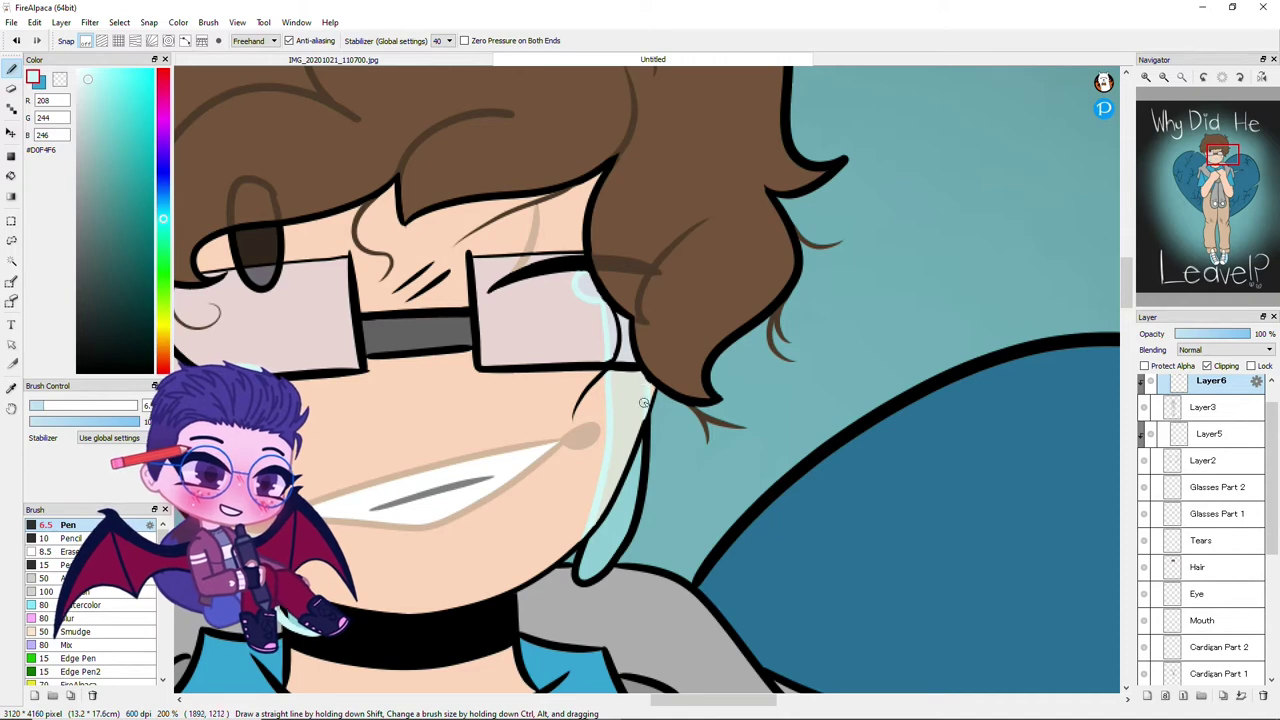
scroll(643, 378, up, 1)
mouse_move(660, 378)
mouse_down()
mouse_move(632, 586)
mouse_move(605, 638)
mouse_up()
scroll(605, 638, down, 1)
scroll(457, 363, up, 2)
mouse_move(457, 363)
mouse_down()
mouse_move(494, 283)
mouse_move(457, 371)
mouse_move(557, 437)
mouse_move(620, 310)
mouse_up()
scroll(620, 310, down, 1)
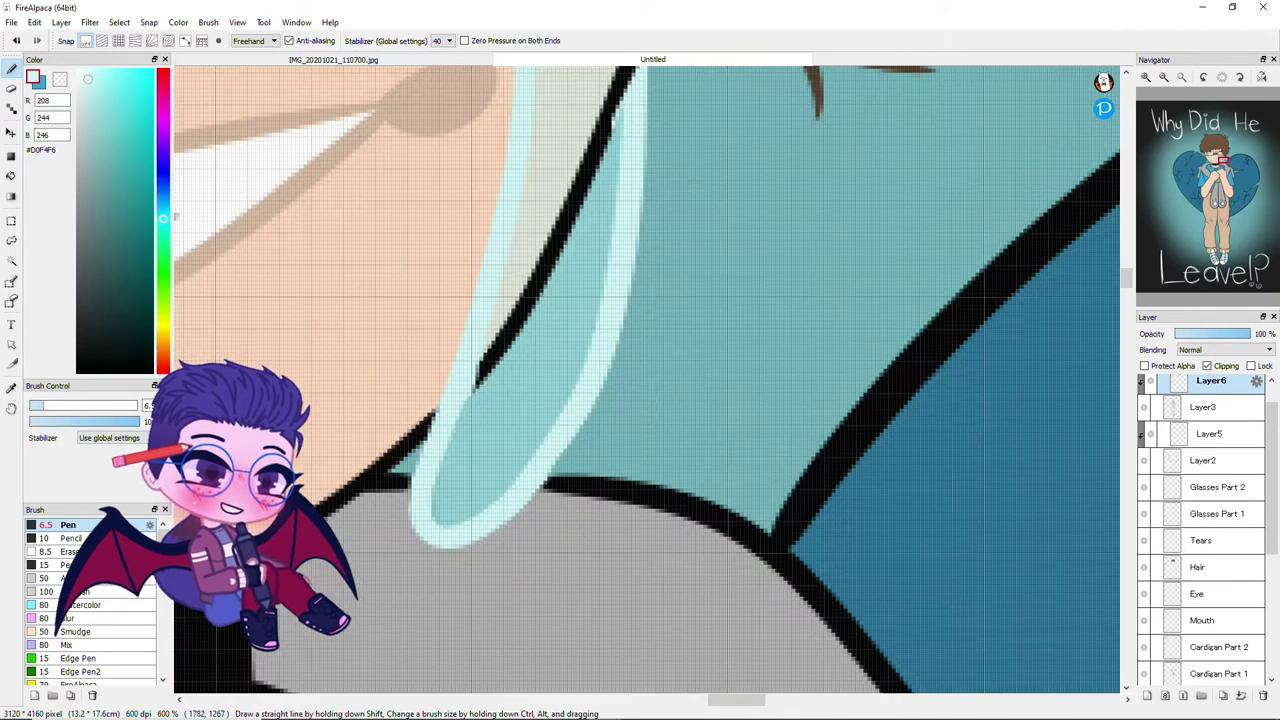
Clean up the stray pale cyan where the right tear's outline crosses the black jawline
key(e)
key(p)
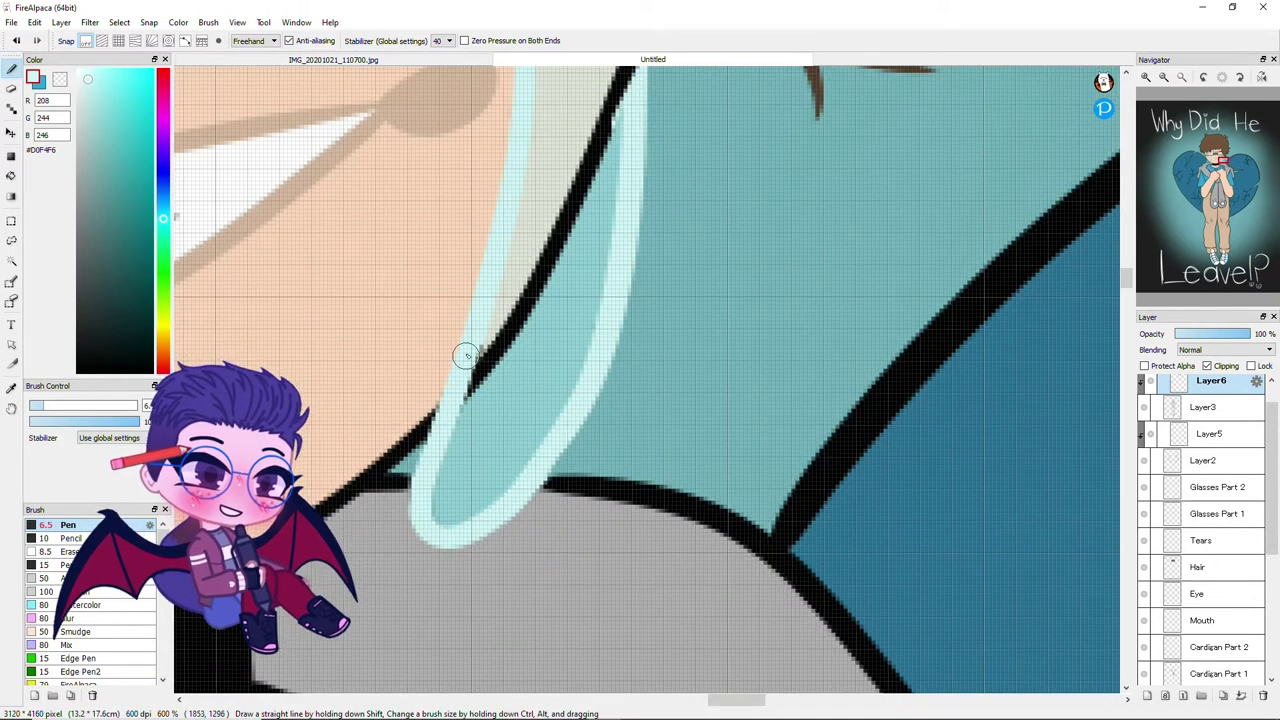
scroll(448, 353, up, 1)
mouse_move(503, 300)
mouse_down()
mouse_move(523, 449)
mouse_move(513, 320)
mouse_up()
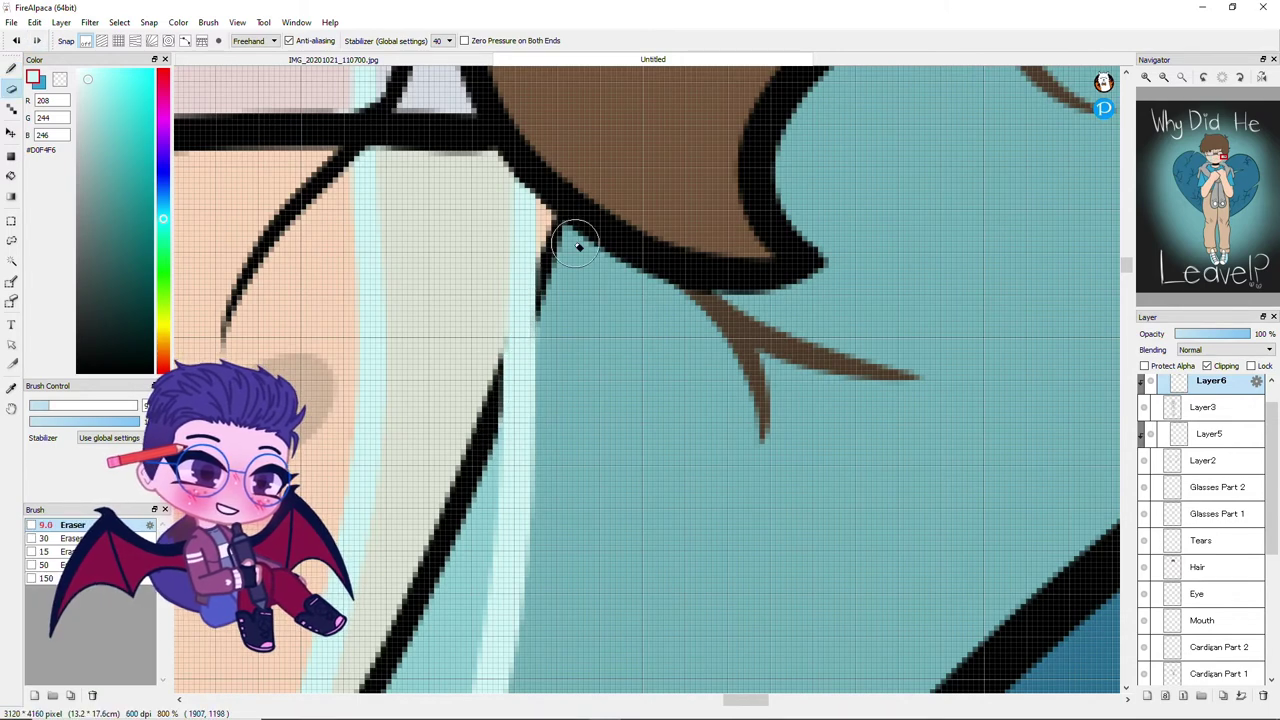
Recolour the thin hair strand running beside the right tear over the lens and cheek in dark brown #4F3A2B
alt+click(526, 206)
key(e)
key(p)
mouse_move(493, 212)
mouse_down()
mouse_move(461, 188)
mouse_move(510, 333)
mouse_move(499, 378)
mouse_move(372, 517)
mouse_move(315, 678)
mouse_up()
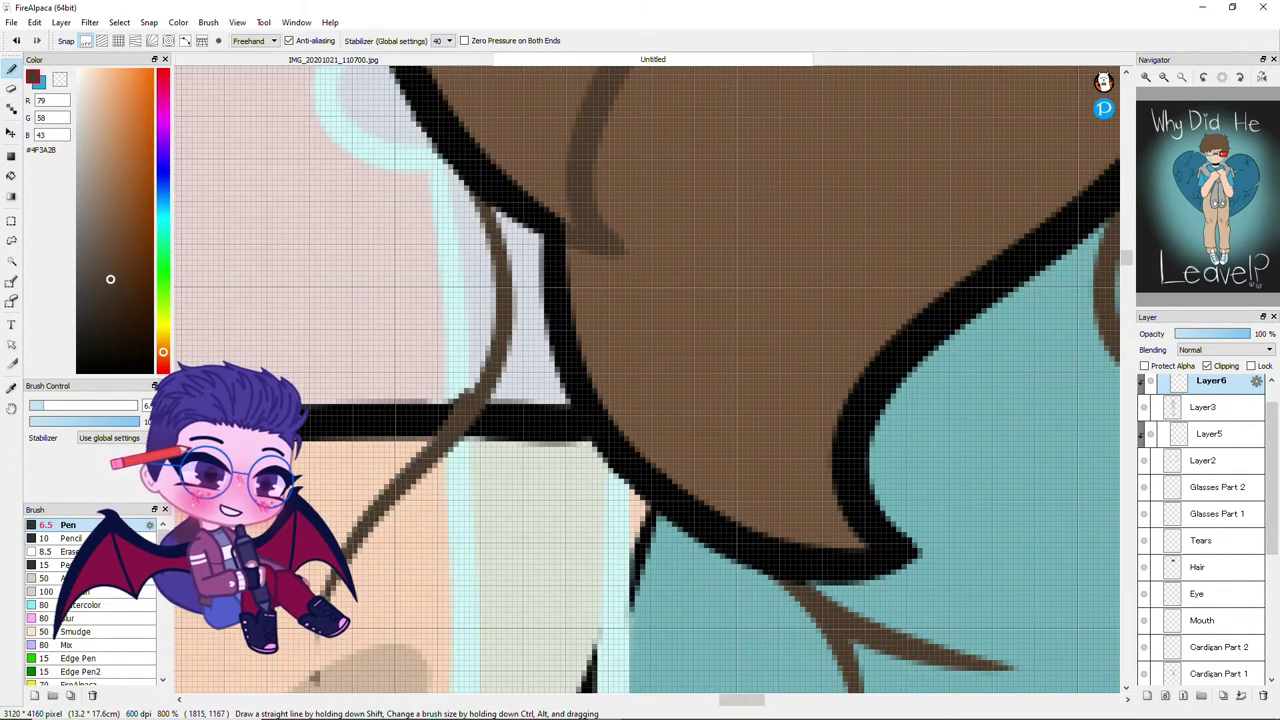
alt+click(354, 114)
scroll(478, 276, down, 5)
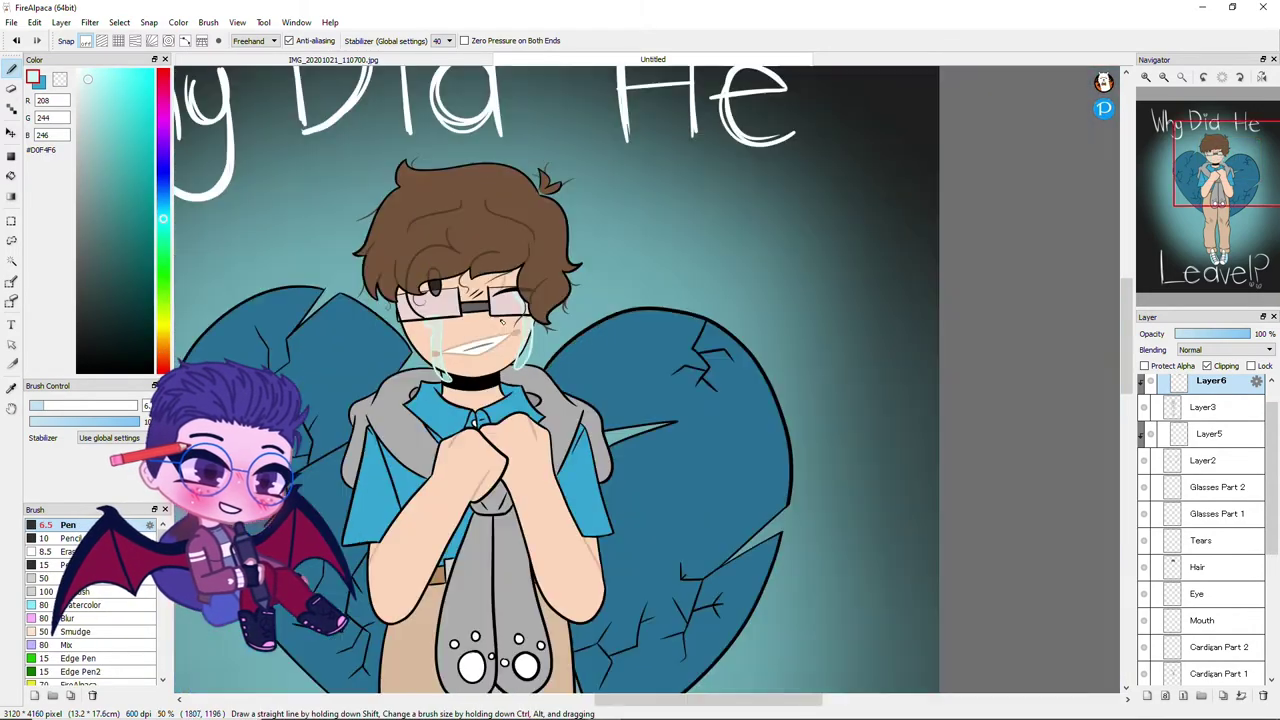
Sample the mouth's tan (#D6B69F) and recolour the upper edge of the black neck shadow under the chin
scroll(520, 262, up, 4)
alt+click(517, 256)
scroll(247, 290, up, 2)
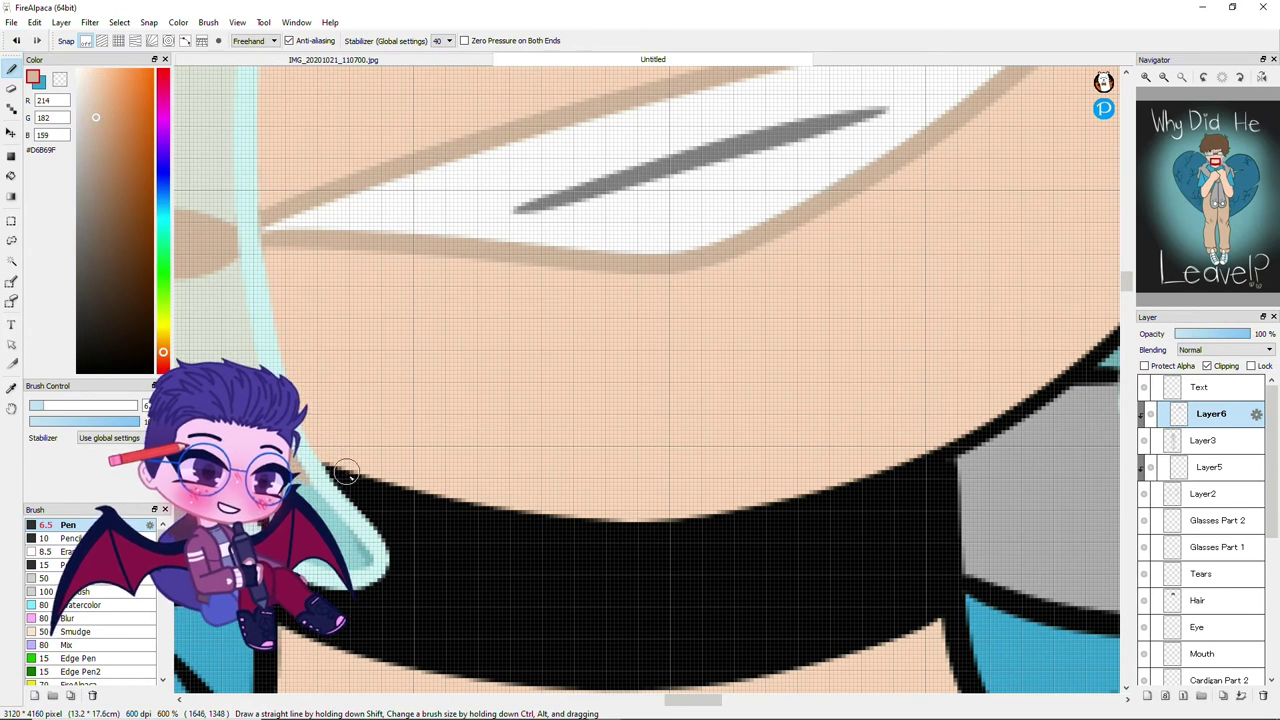
mouse_move(345, 486)
mouse_down()
mouse_move(600, 527)
mouse_move(903, 446)
mouse_move(942, 450)
mouse_up()
key(ctrl+z)
mouse_move(349, 471)
mouse_down()
mouse_move(656, 528)
mouse_move(741, 514)
mouse_move(926, 427)
mouse_up()
key(ctrl+z)
mouse_move(350, 480)
mouse_down()
mouse_move(556, 530)
mouse_move(773, 517)
mouse_move(884, 485)
mouse_up()
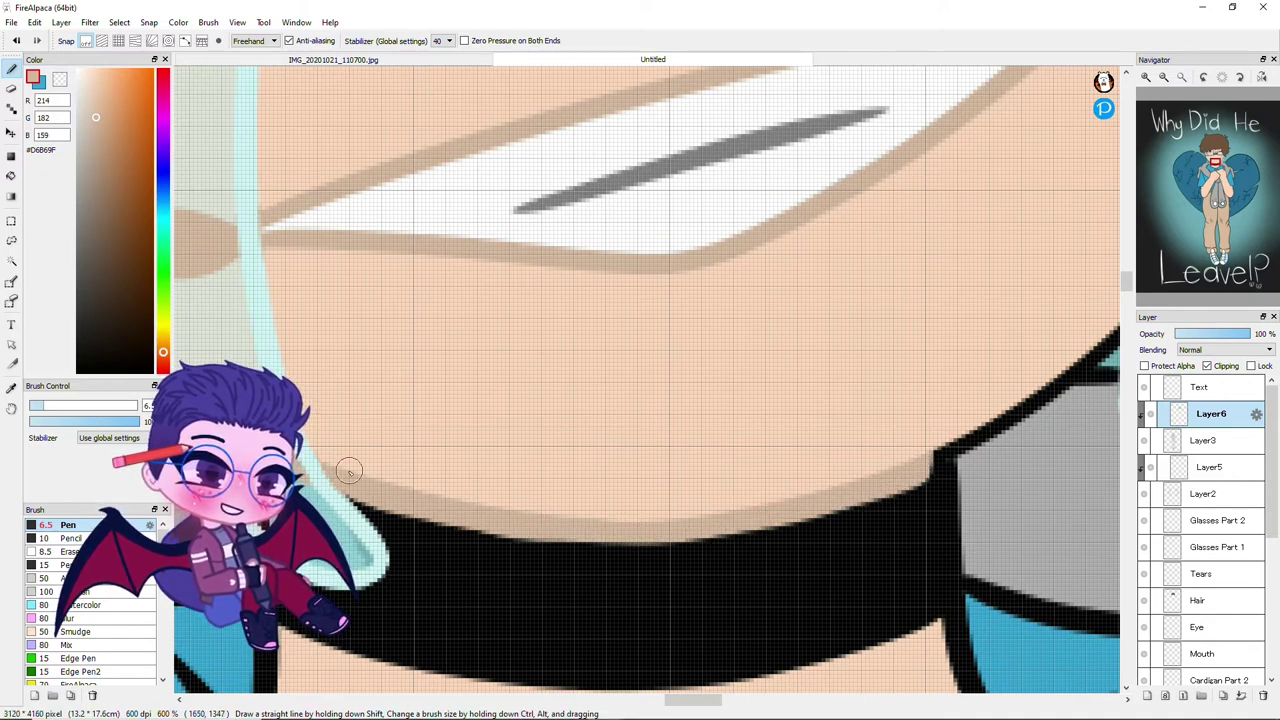
Fill the rest of the black neck shadow band with tan #D6B69F, from the left tear to the grey hood
scroll(360, 420, up, 3)
scroll(329, 371, down, 3)
scroll(429, 257, up, 2)
alt+click(472, 414)
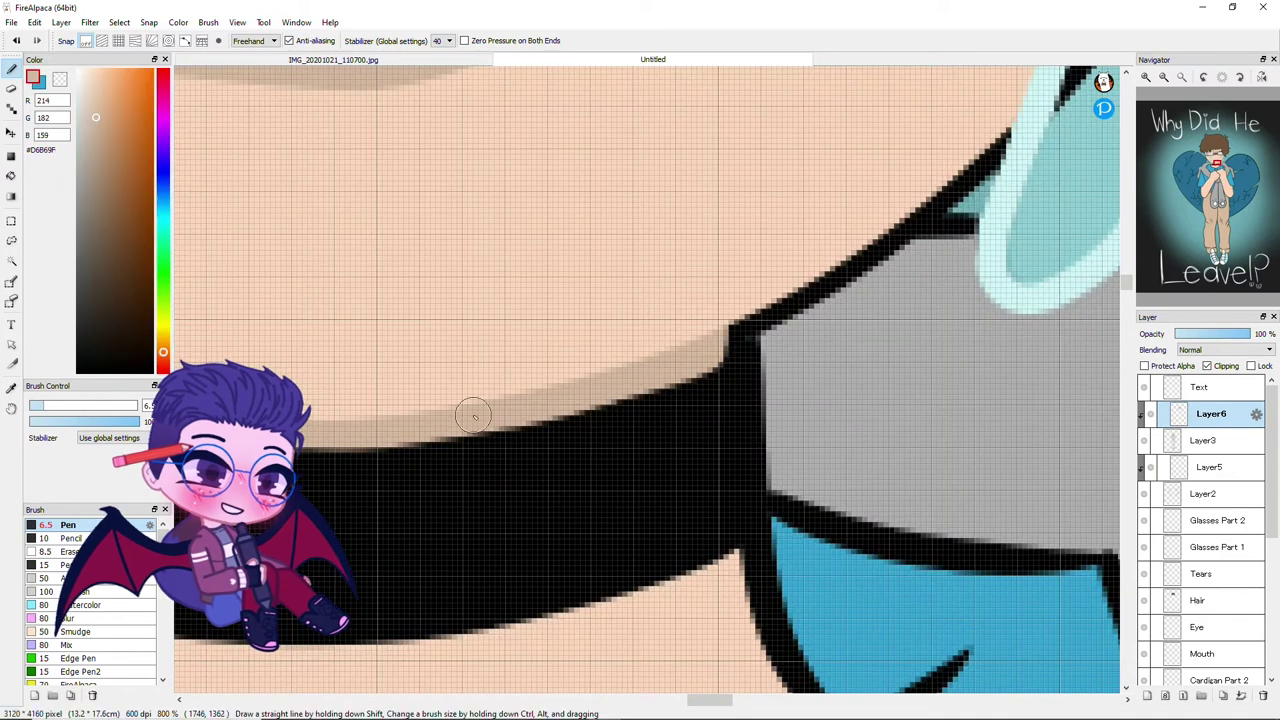
mouse_move(706, 351)
mouse_down()
mouse_move(674, 517)
mouse_move(501, 624)
mouse_move(605, 415)
mouse_move(489, 451)
mouse_move(378, 270)
mouse_move(756, 421)
mouse_move(326, 459)
mouse_up()
scroll(537, 343, down, 2)
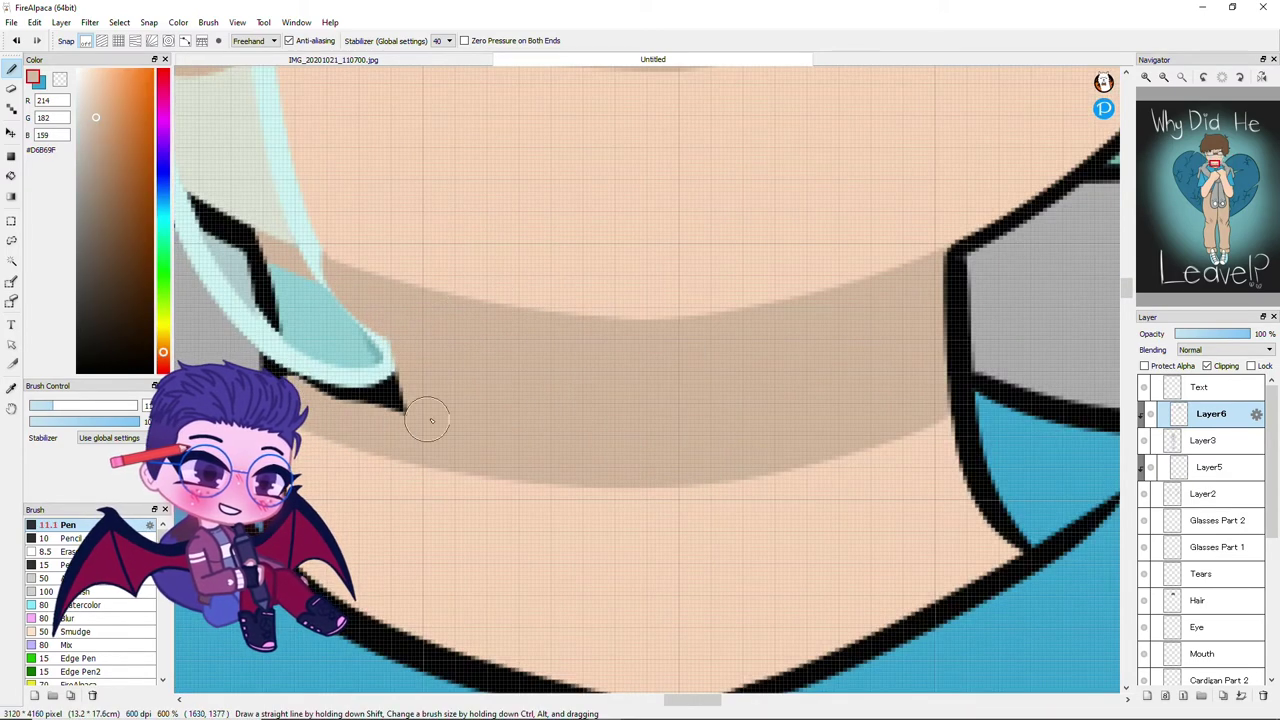
Cover the black remnants around the left tear's tip with tan and redraw the tip's outline in pale cyan #D0F4F6
drag(427, 420, 401, 383)
alt+click(313, 250)
mouse_move(313, 250)
mouse_down()
mouse_move(391, 353)
mouse_move(360, 365)
mouse_move(382, 343)
mouse_up()
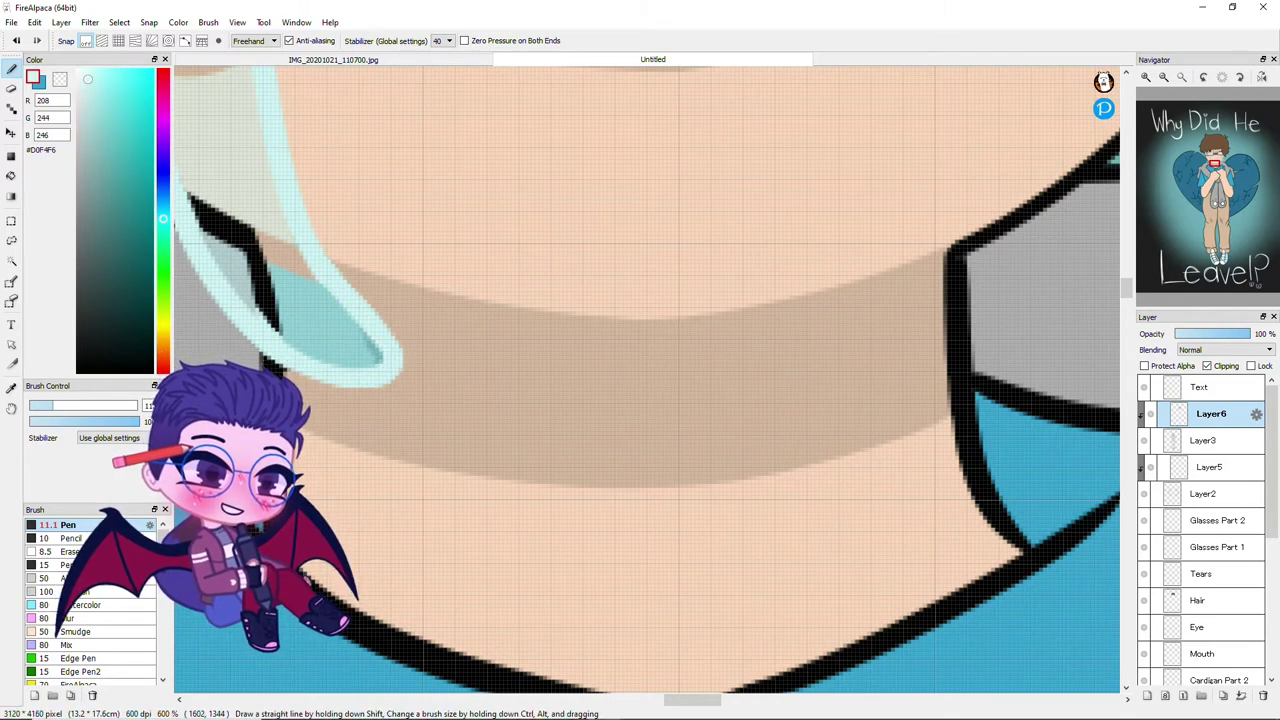
scroll(386, 286, up, 1)
alt+click(340, 298)
key(ctrl+Down)
mouse_move(404, 265)
mouse_down()
mouse_move(443, 274)
mouse_move(557, 400)
mouse_move(429, 337)
mouse_move(504, 410)
mouse_up()
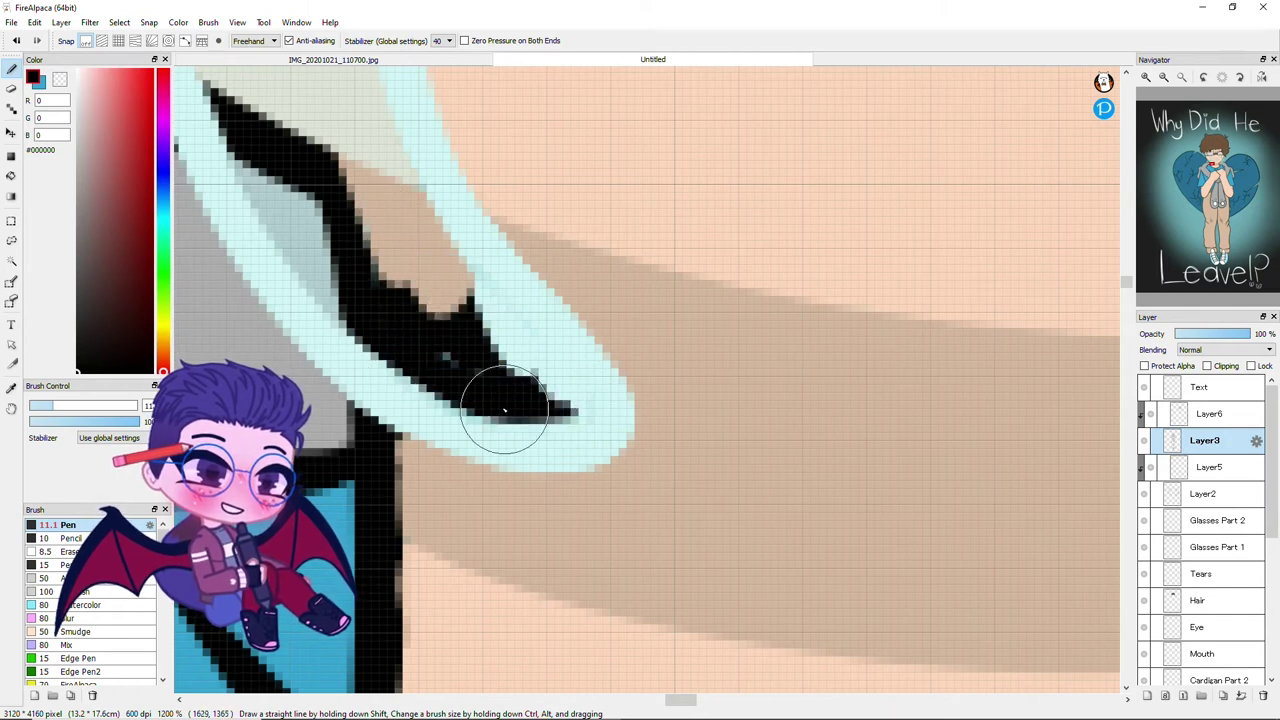
alt+click(748, 392)
mouse_move(422, 237)
mouse_down()
mouse_move(434, 283)
mouse_move(411, 255)
mouse_up()
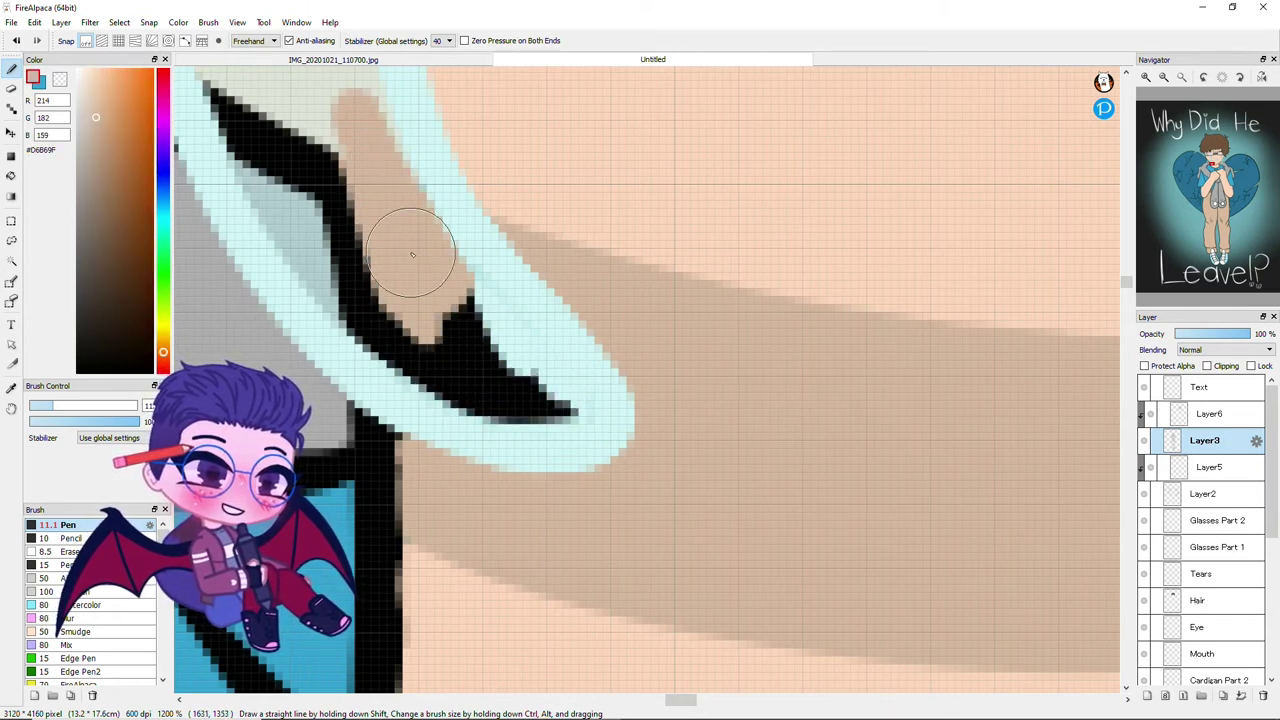
key(ctrl+z)
key(ctrl+z)
key(ctrl+z)
key(ctrl+z)
key(ctrl+z)
key(ctrl+z)
key(ctrl+z)
key(ctrl+z)
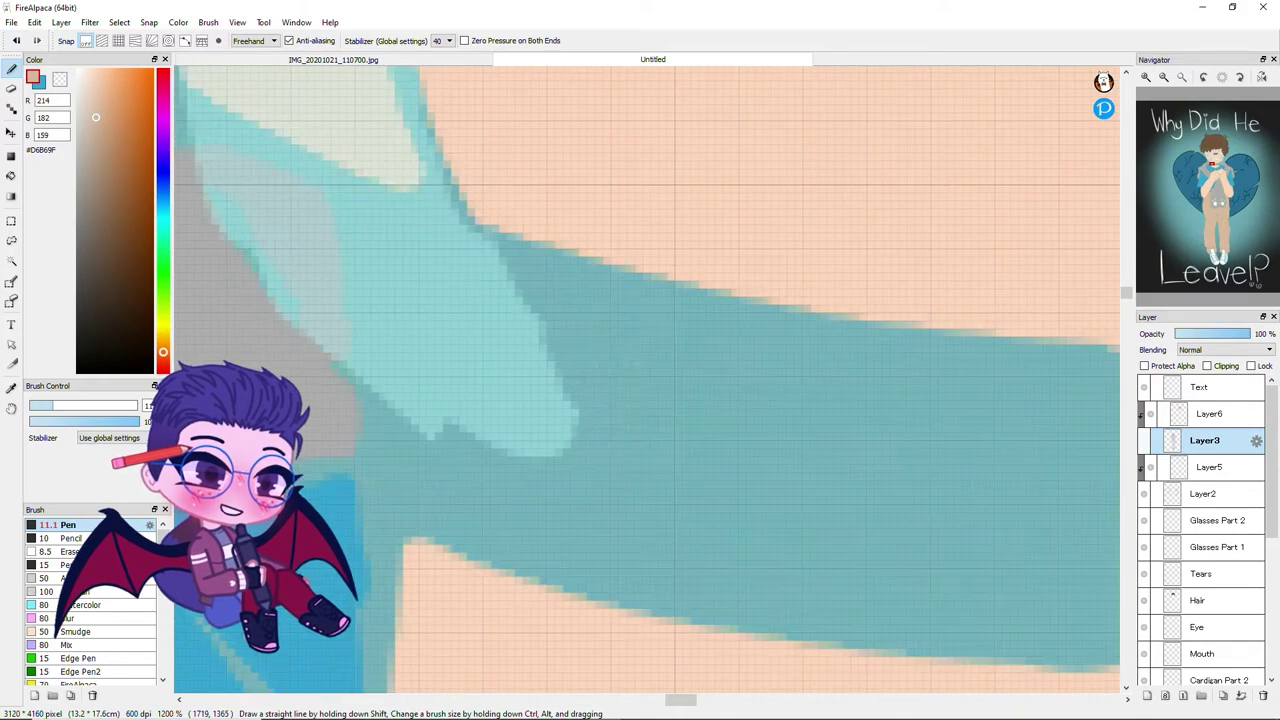
Touch up the black collar outline and the tan neck shadow around the left tear's tip on Layer6
scroll(647, 380, down, 5)
scroll(623, 380, up, 4)
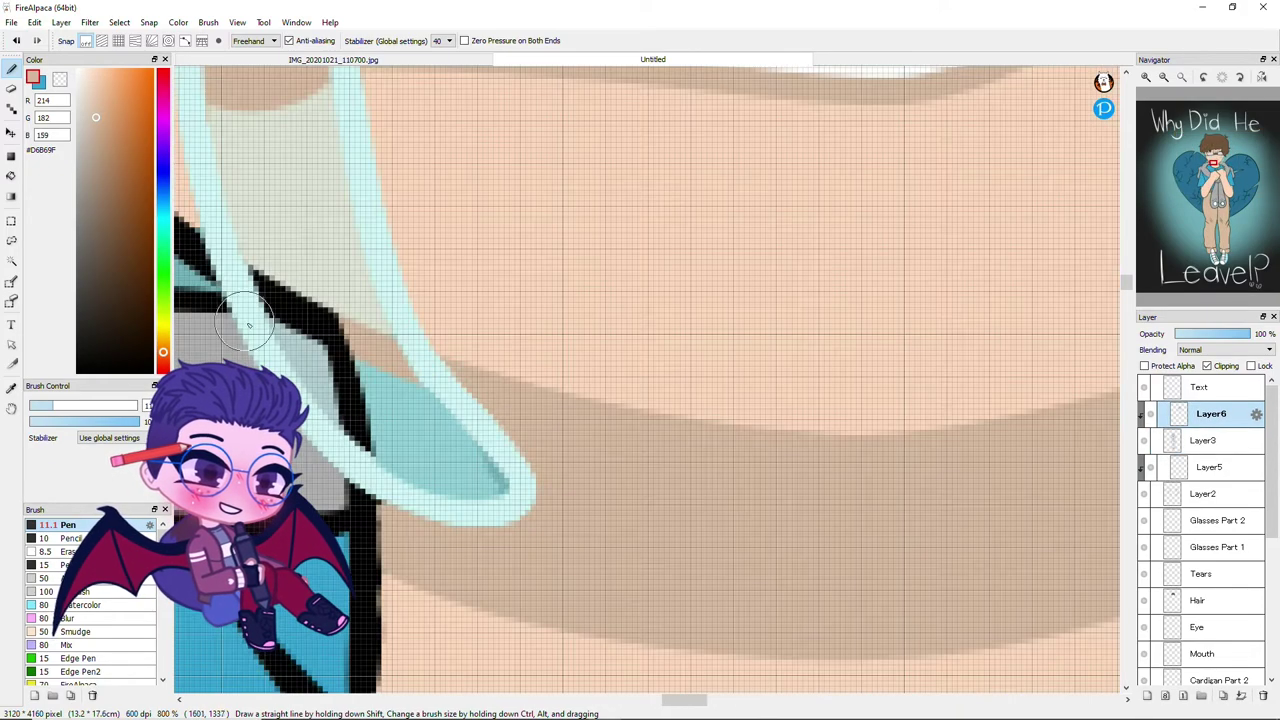
mouse_move(370, 360)
mouse_down()
mouse_move(486, 480)
mouse_move(390, 380)
mouse_up()
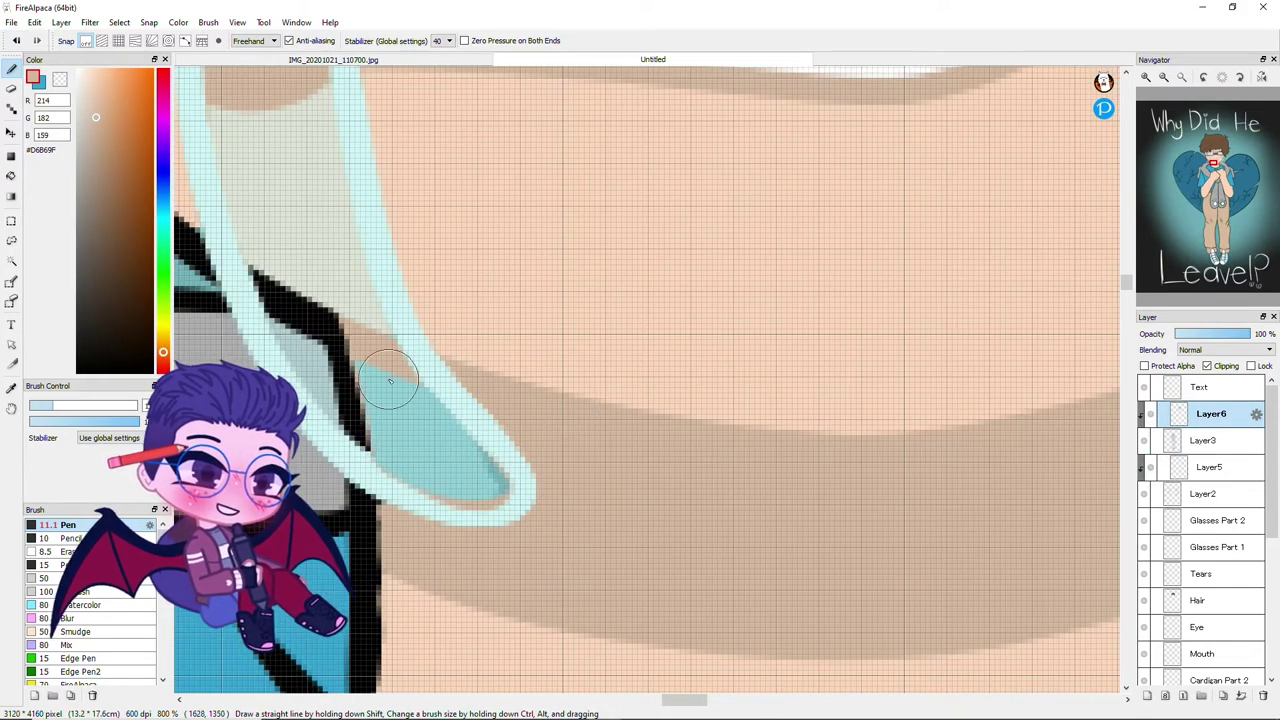
key(e)
alt+click(449, 521)
key(b)
alt+click(368, 410)
key(e)
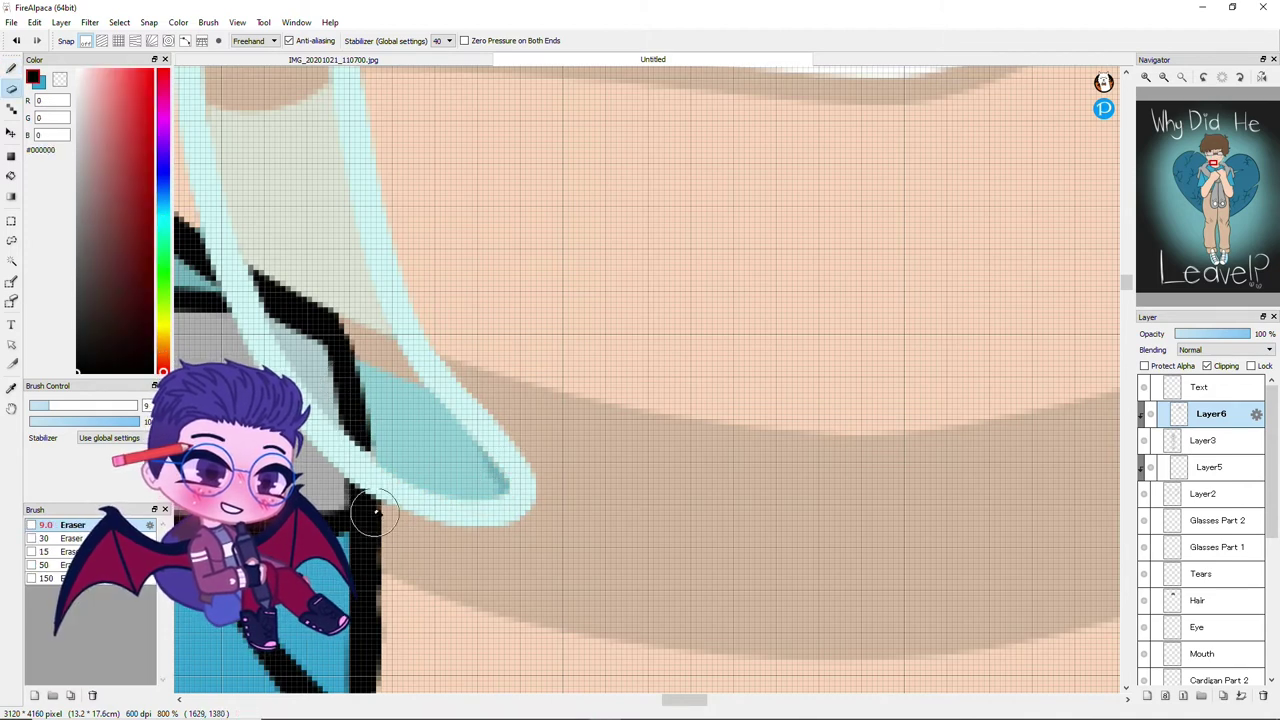
alt+click(386, 533)
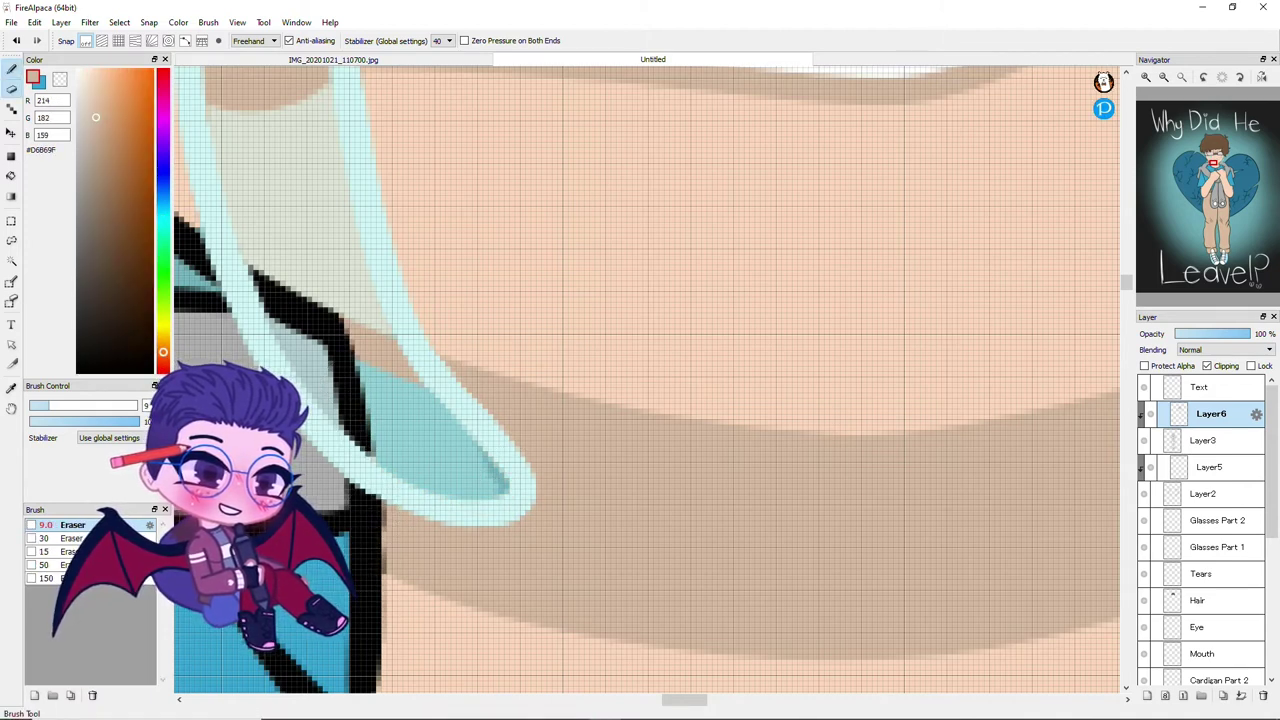
key(b)
alt+click(363, 541)
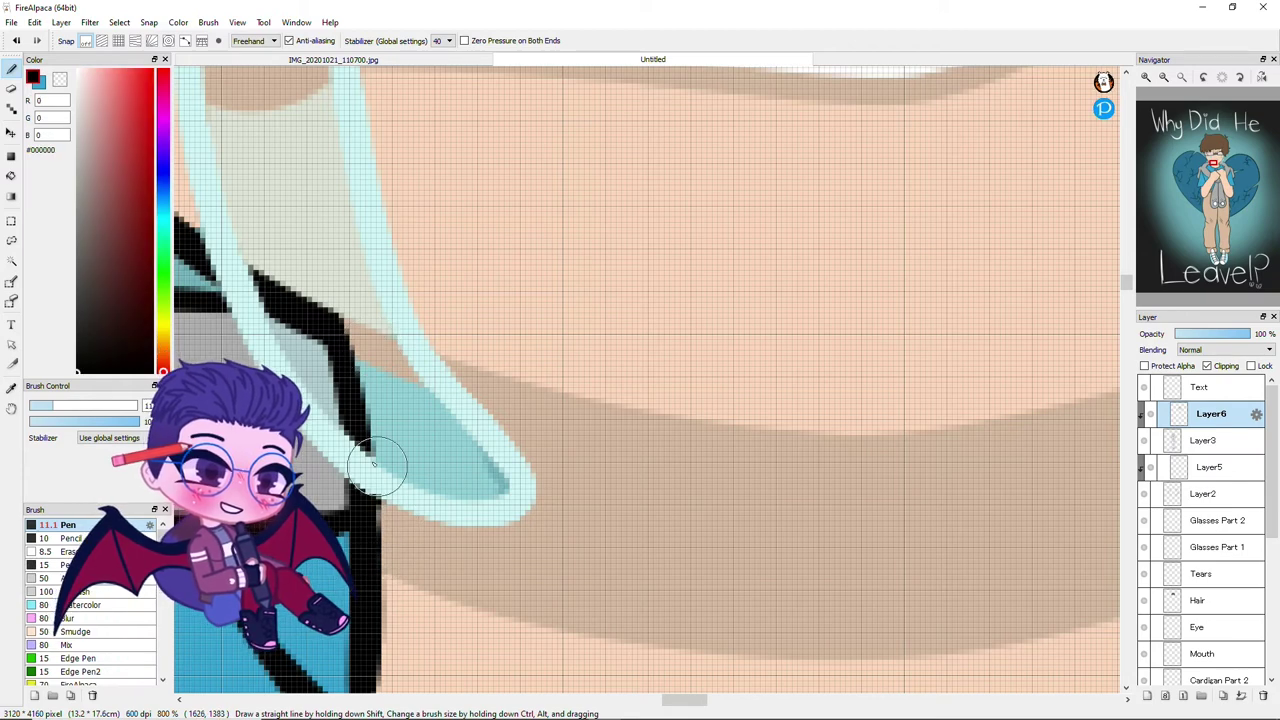
With the background hidden, paint the transparent gap inside the left tear's tip on Layer3 to complete the neck shadow
scroll(208, 292, down, 4)
scroll(661, 429, up, 4)
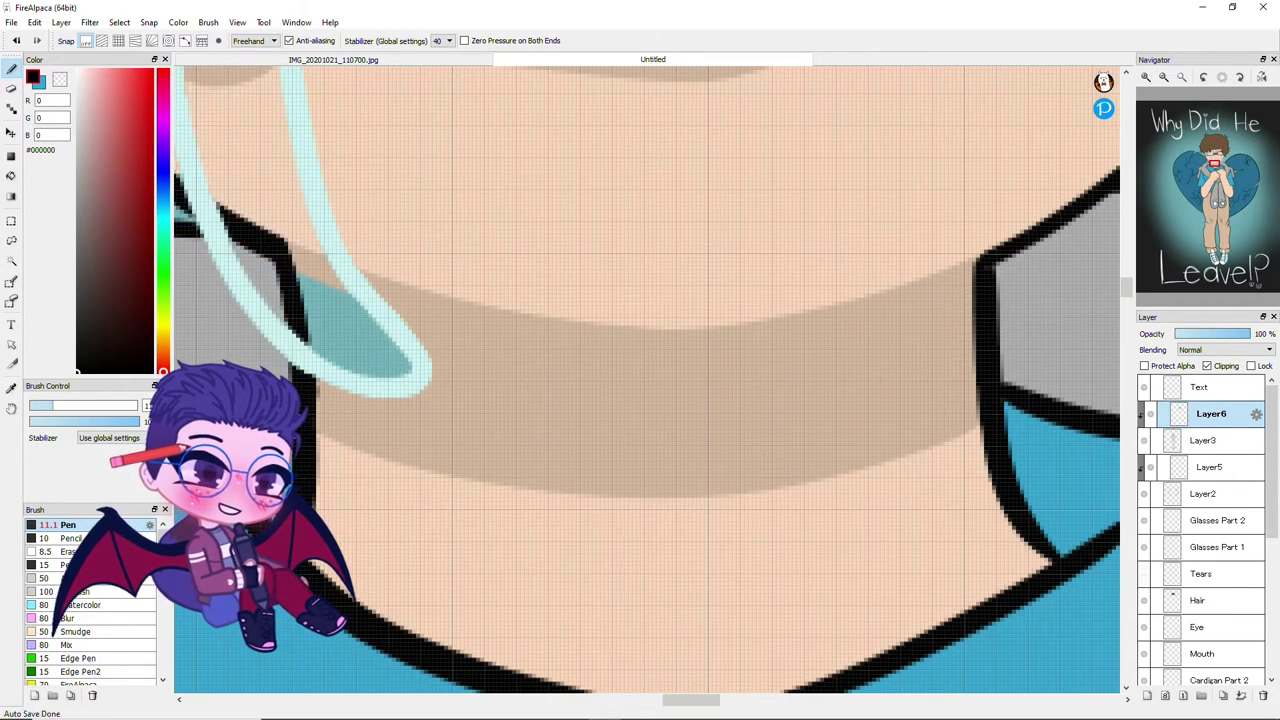
scroll(1200, 440, down, 1)
scroll(1200, 550, down, 3)
click(1144, 675)
scroll(1200, 500, up, 10)
click(1205, 440)
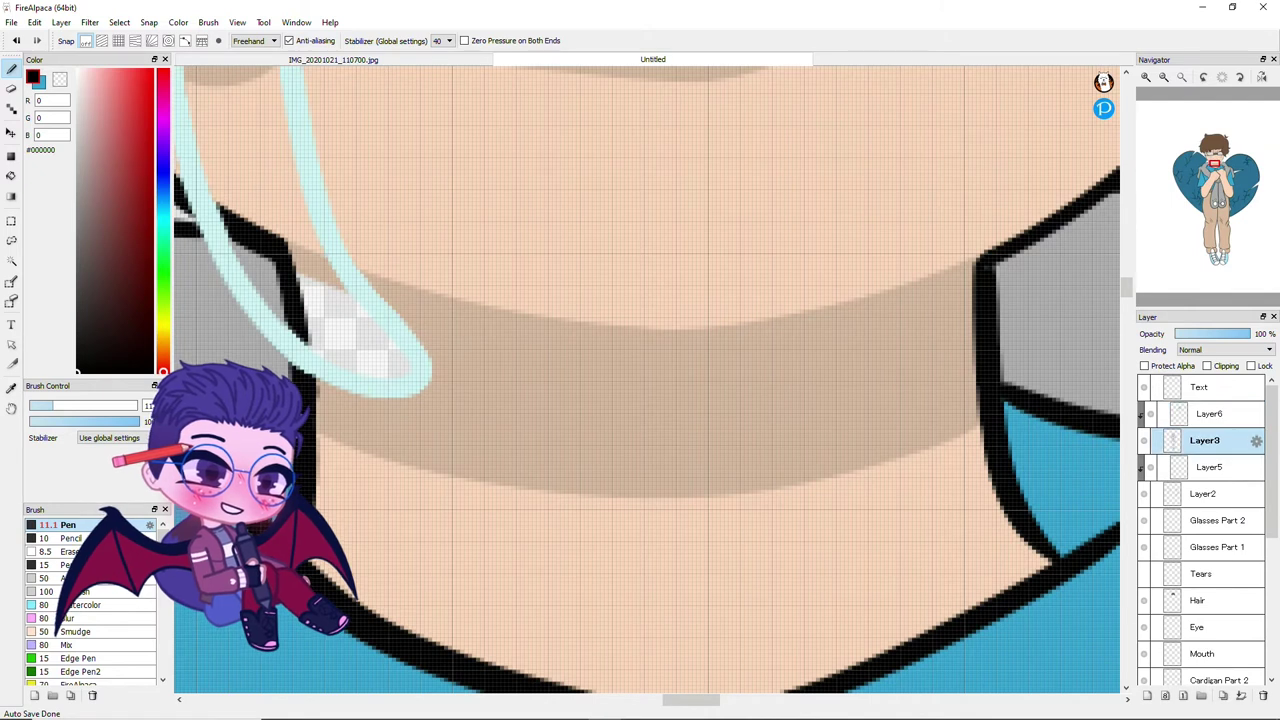
drag(321, 310, 387, 366)
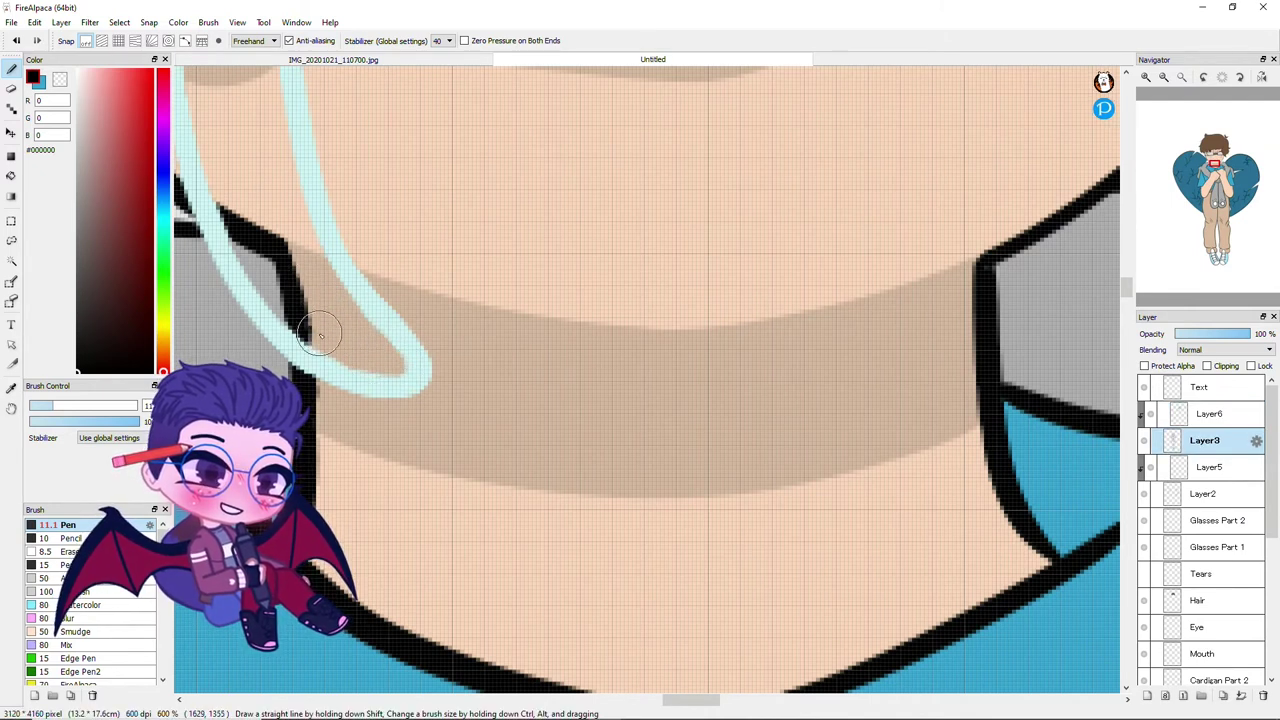
scroll(683, 403, down, 8)
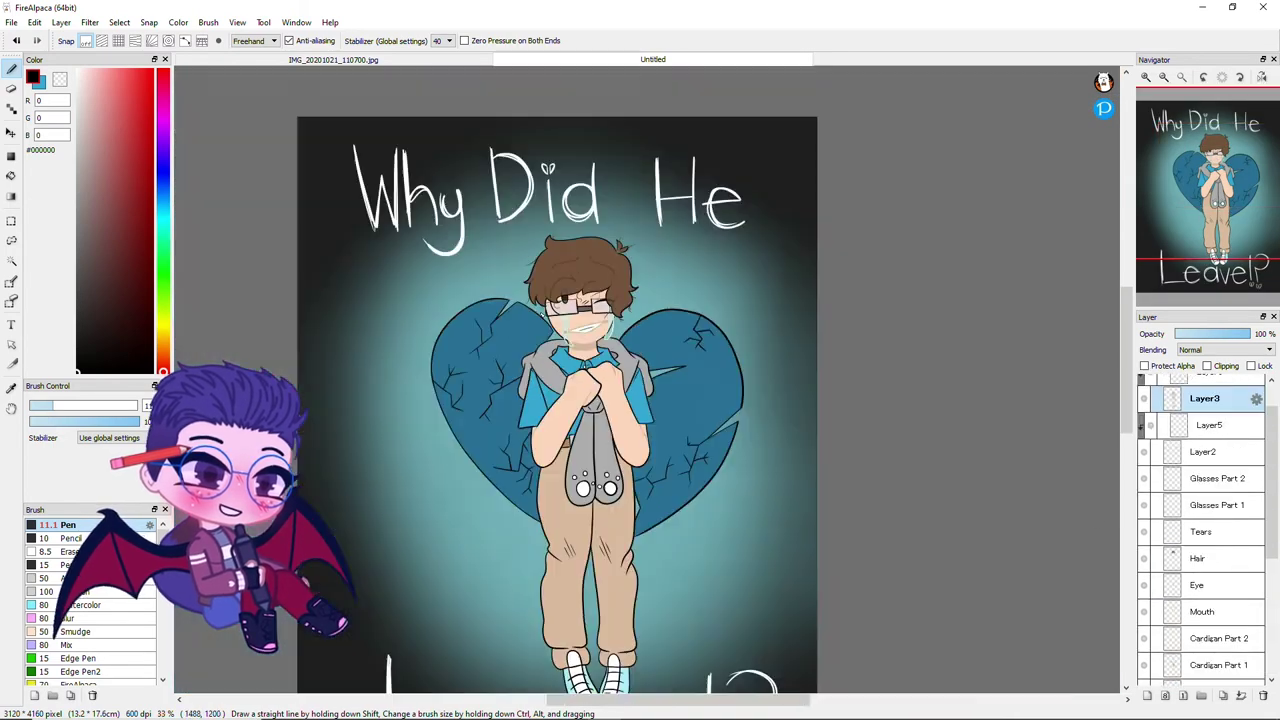
On Layer6, sample the dark blue #206F92 and recolour the fold lines of the shirt's left collar and button placket
scroll(683, 403, up, 4)
key(ctrl+shift+n)
alt+click(634, 342)
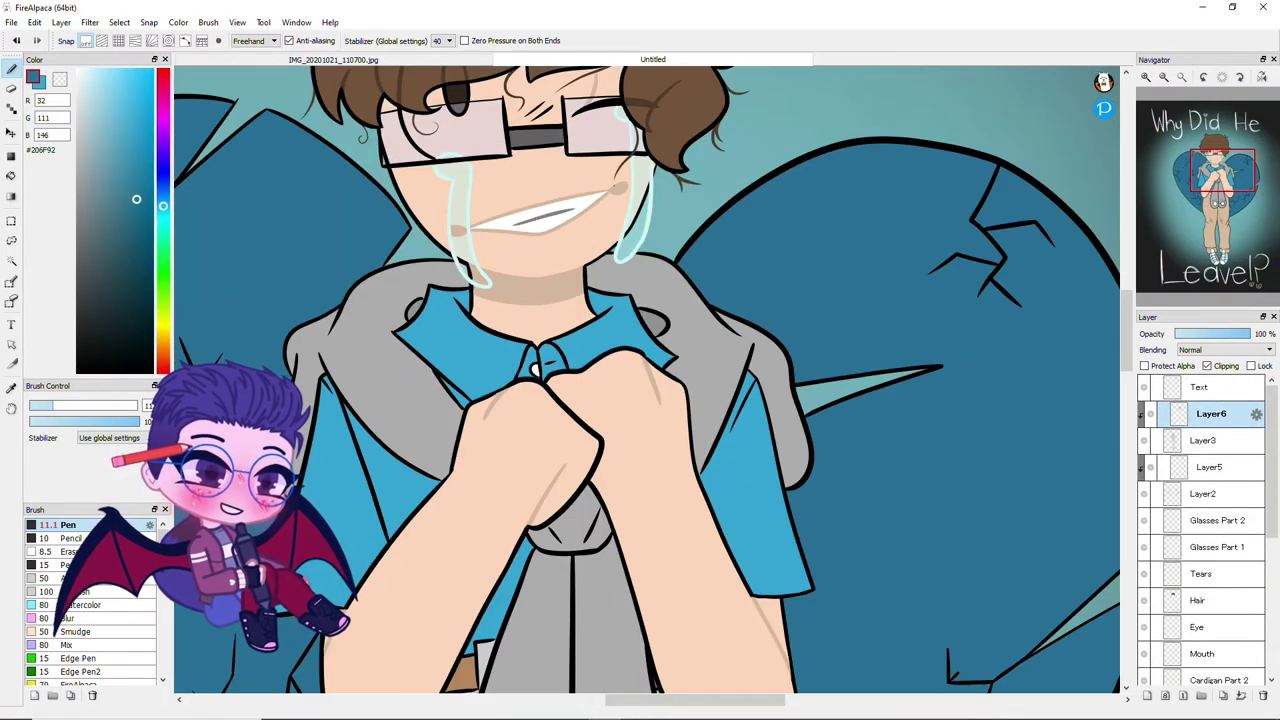
scroll(437, 320, up, 4)
drag(528, 238, 568, 296)
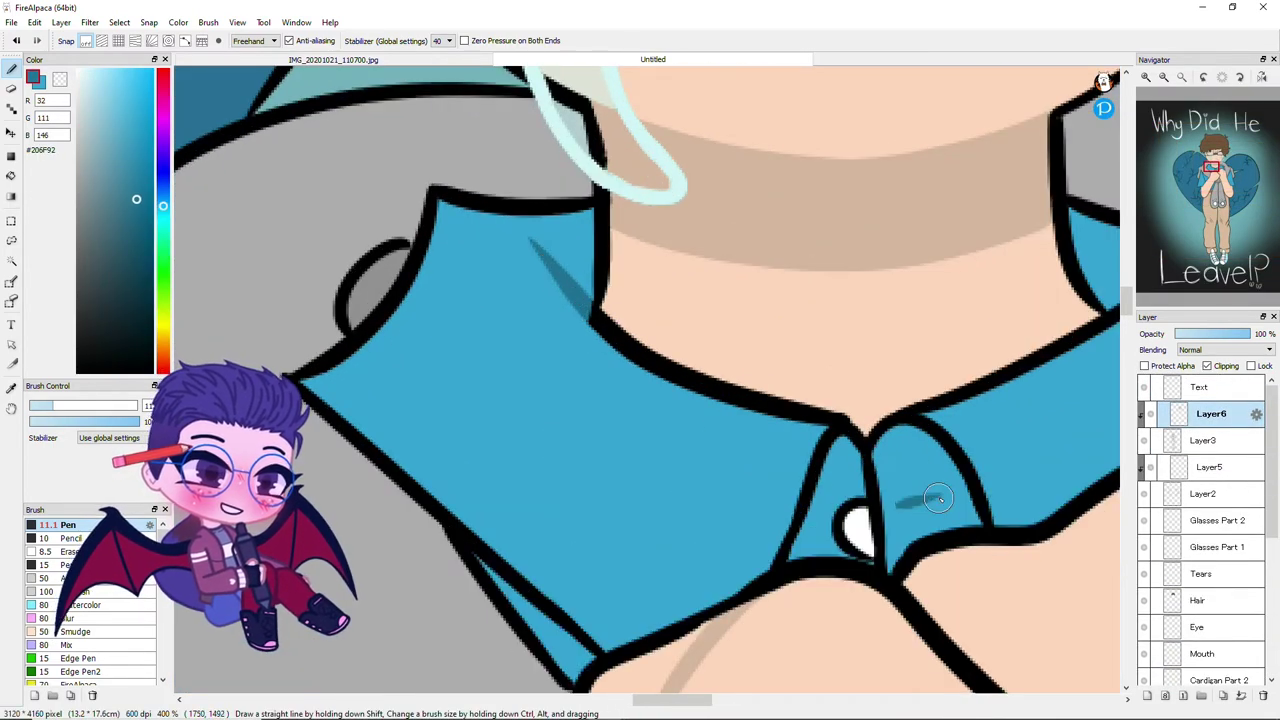
scroll(938, 498, down, 3)
scroll(500, 423, up, 3)
drag(440, 386, 562, 509)
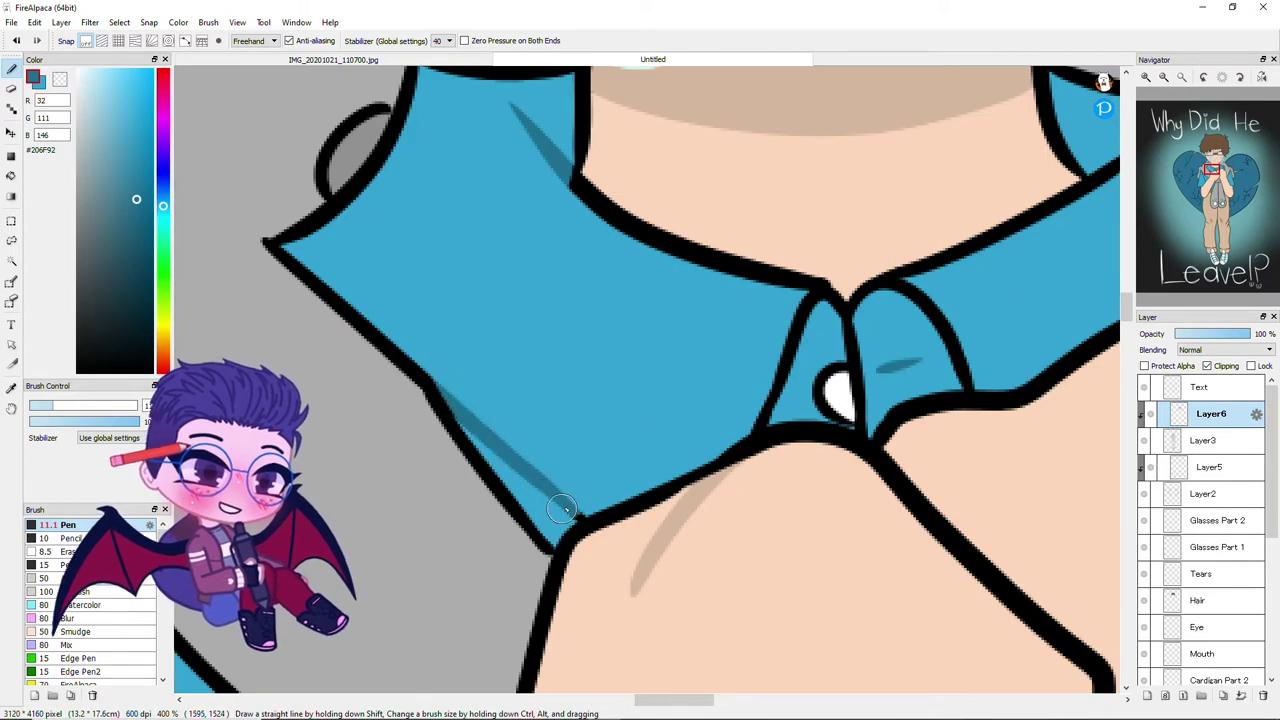
Recolour the inner fold lines of the blue left sleeve in dark blue #206F92
scroll(562, 509, down, 2)
scroll(551, 368, down, 2)
scroll(422, 220, up, 2)
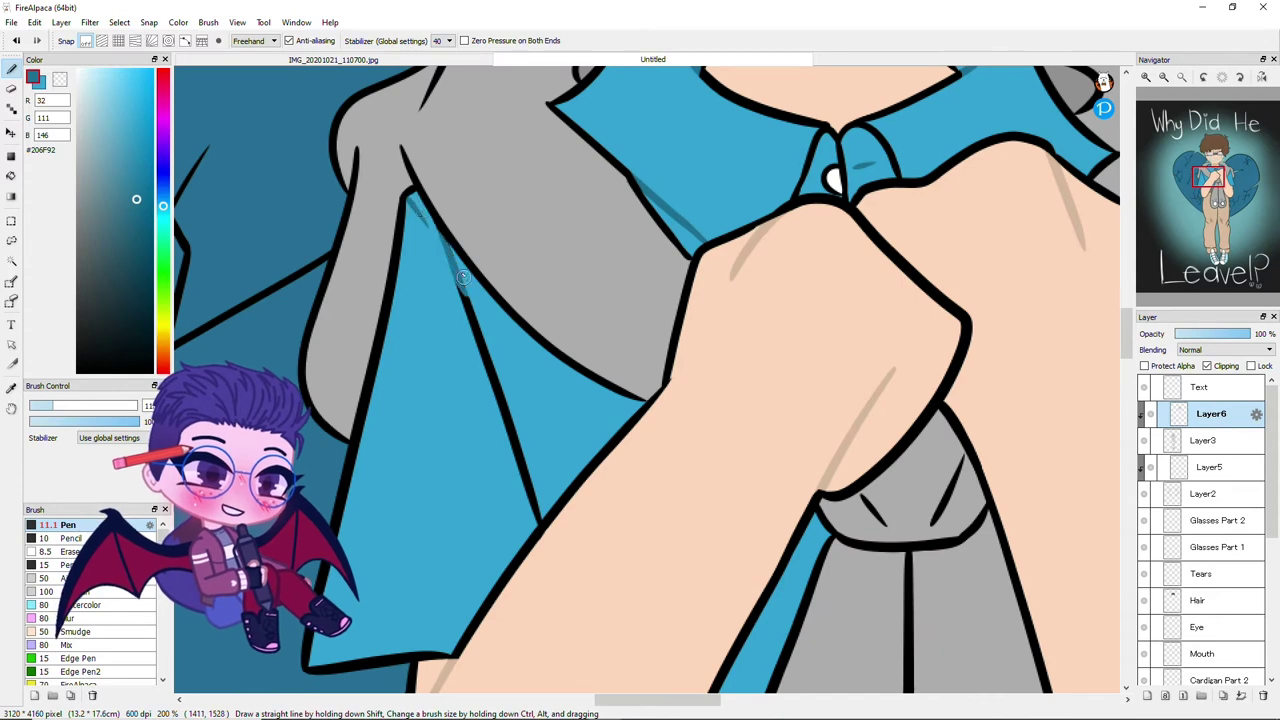
drag(463, 277, 522, 453)
scroll(512, 545, down, 2)
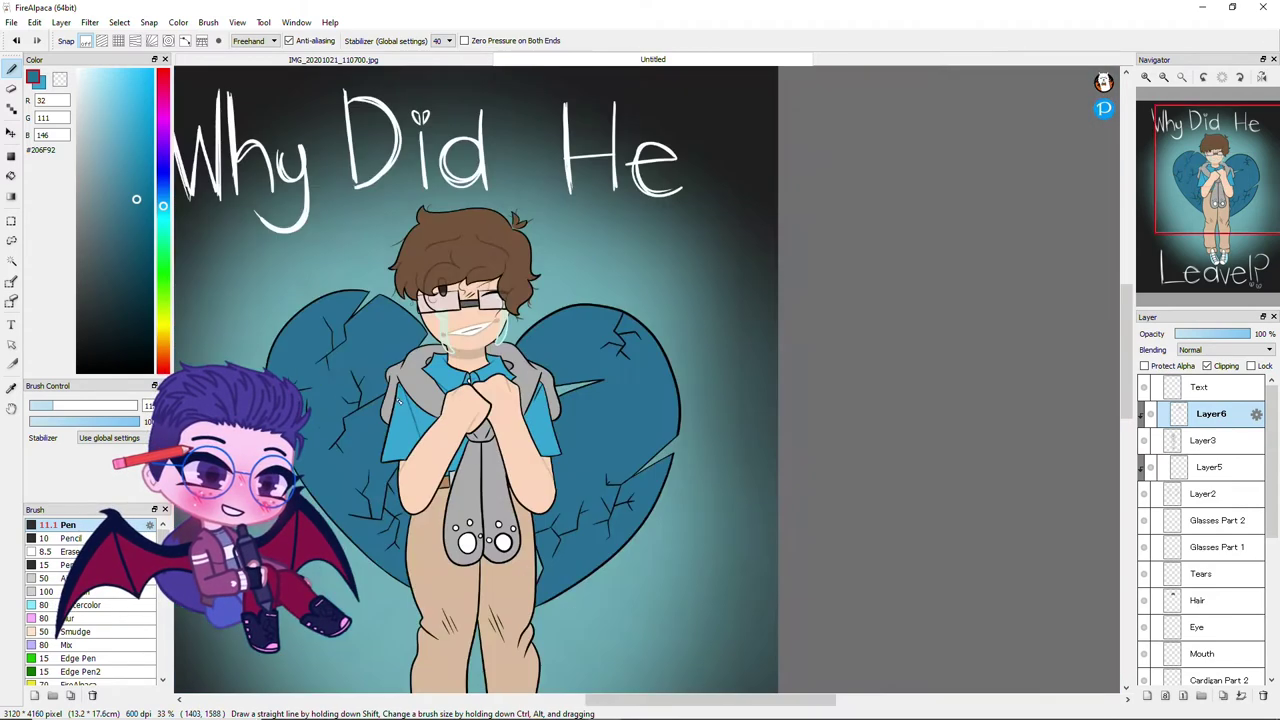
scroll(560, 305, up, 2)
scroll(547, 330, down, 2)
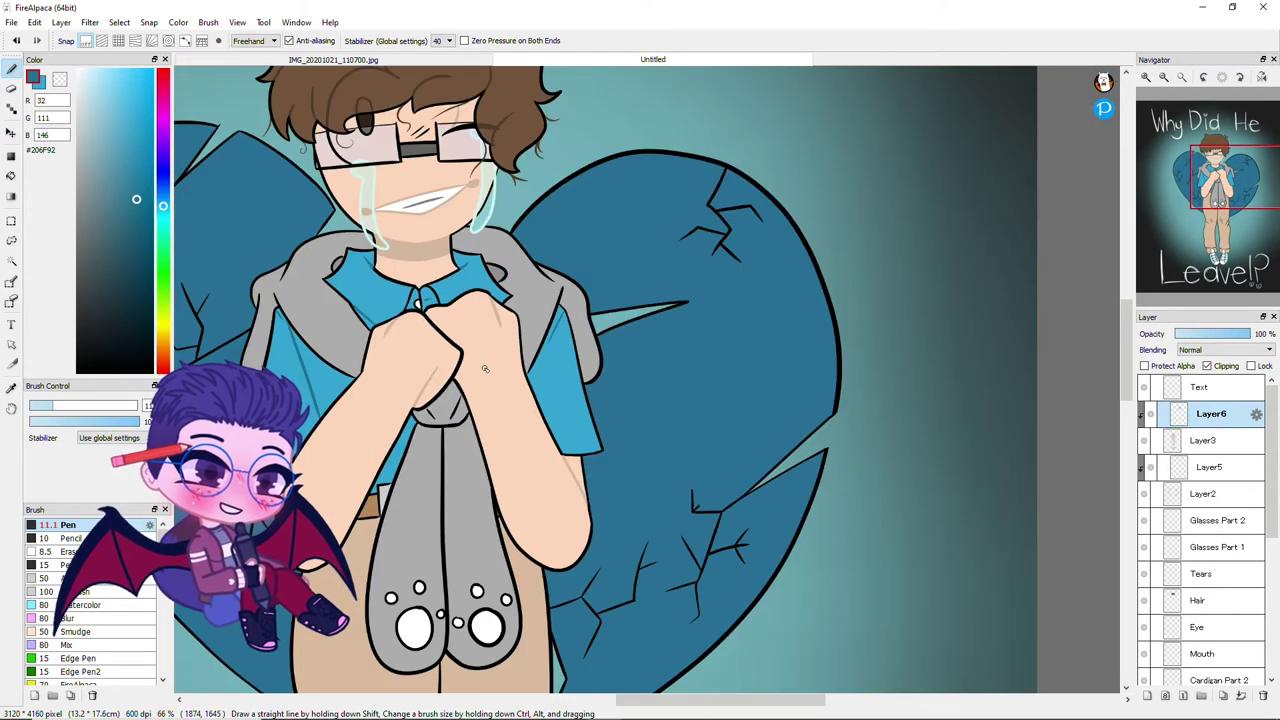
Recolour the grey hood's fold lines and the outline of the left hood hole in dark grey #656565
scroll(484, 365, up, 3)
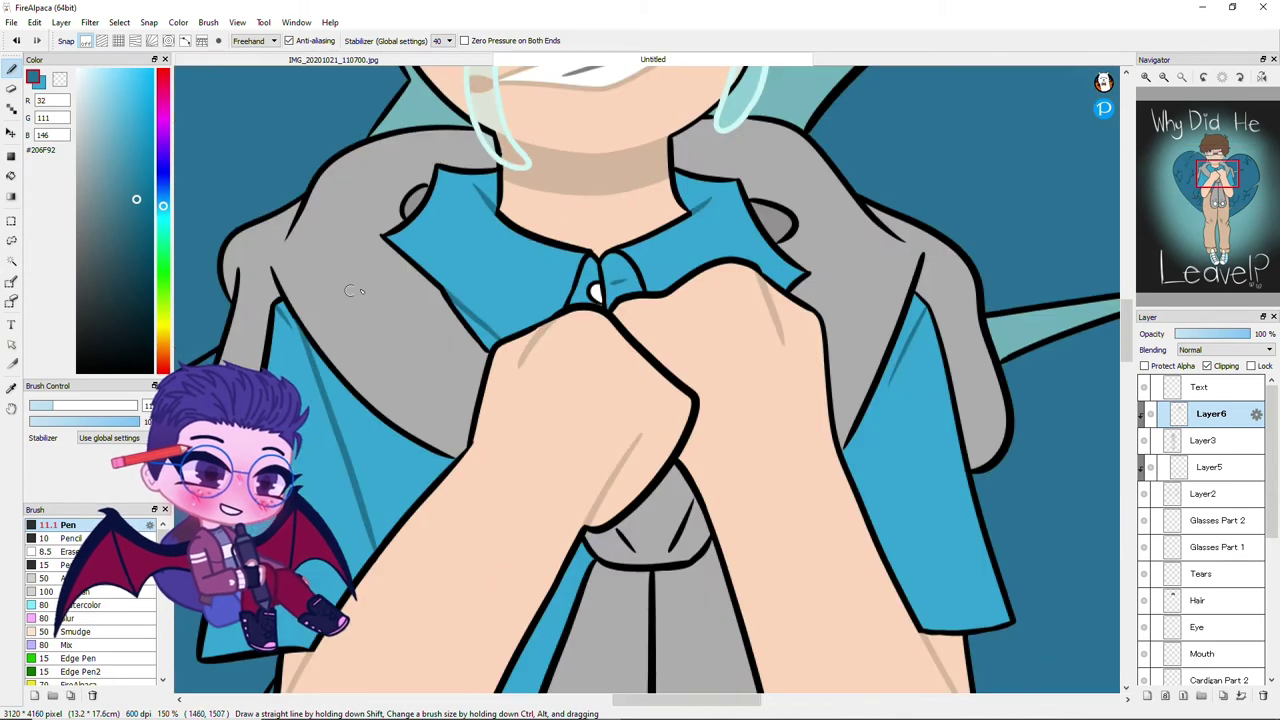
alt+click(278, 280)
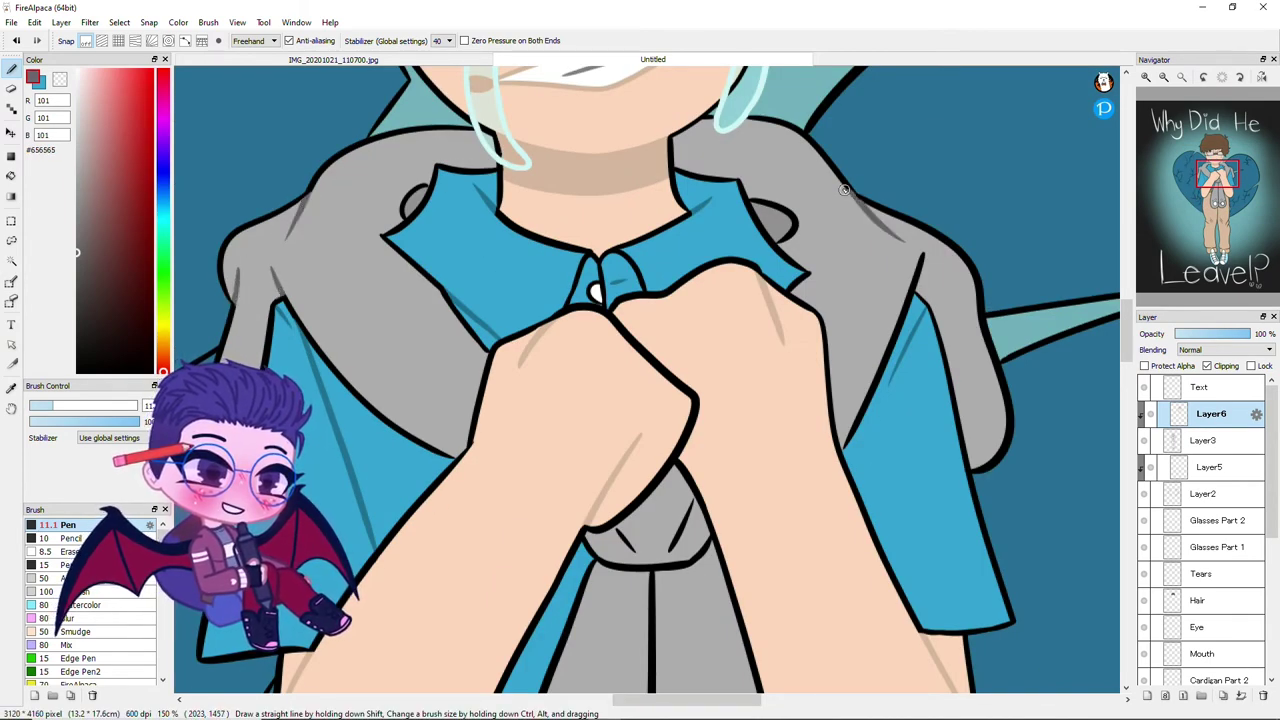
key(e)
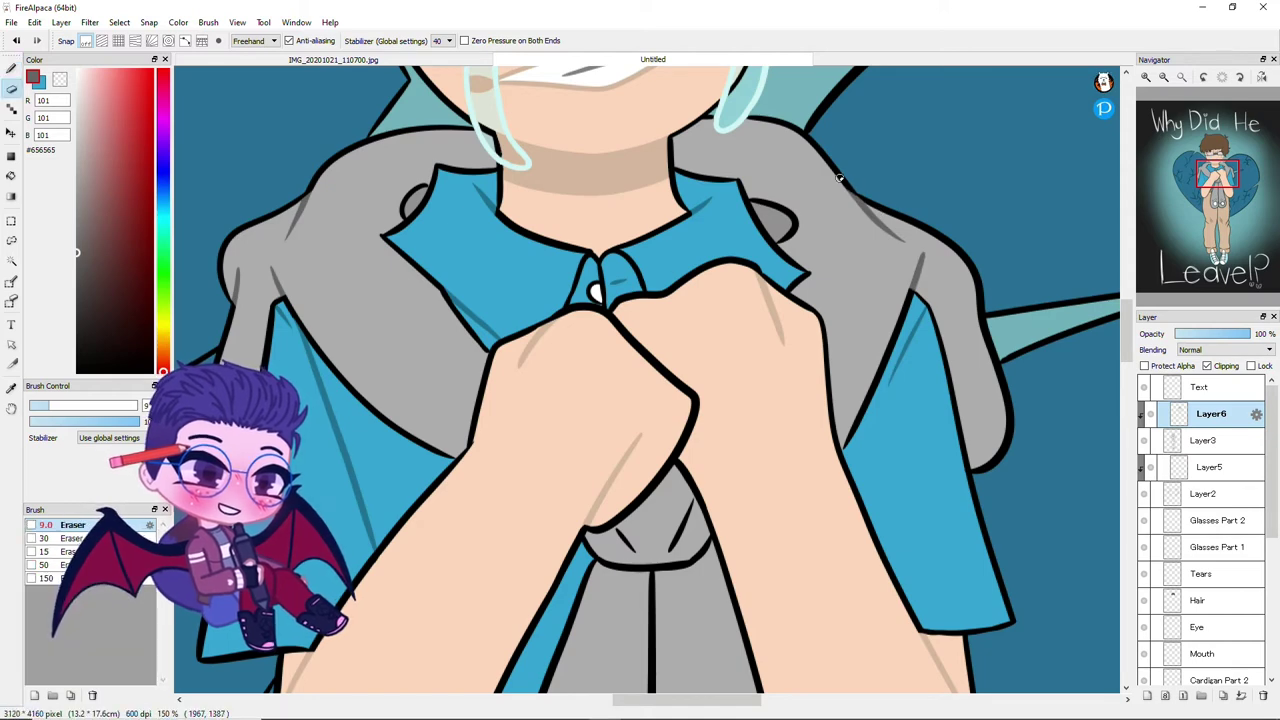
key(b)
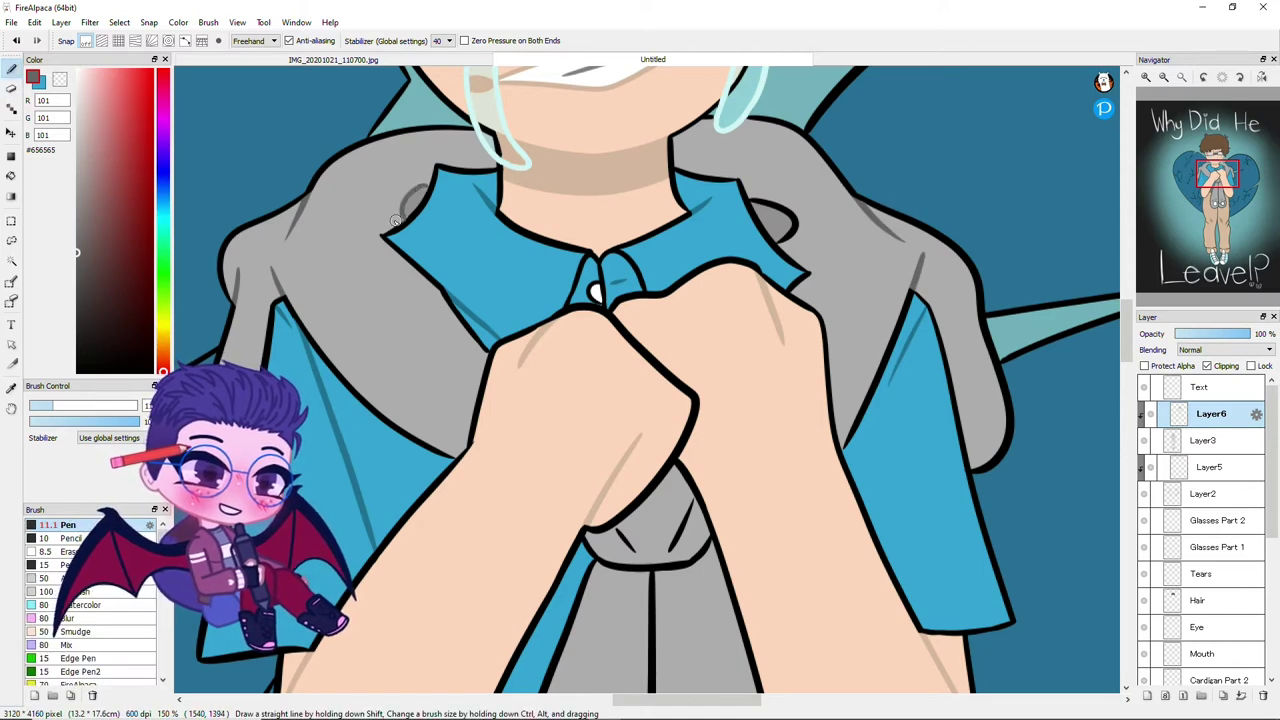
scroll(784, 243, up, 5)
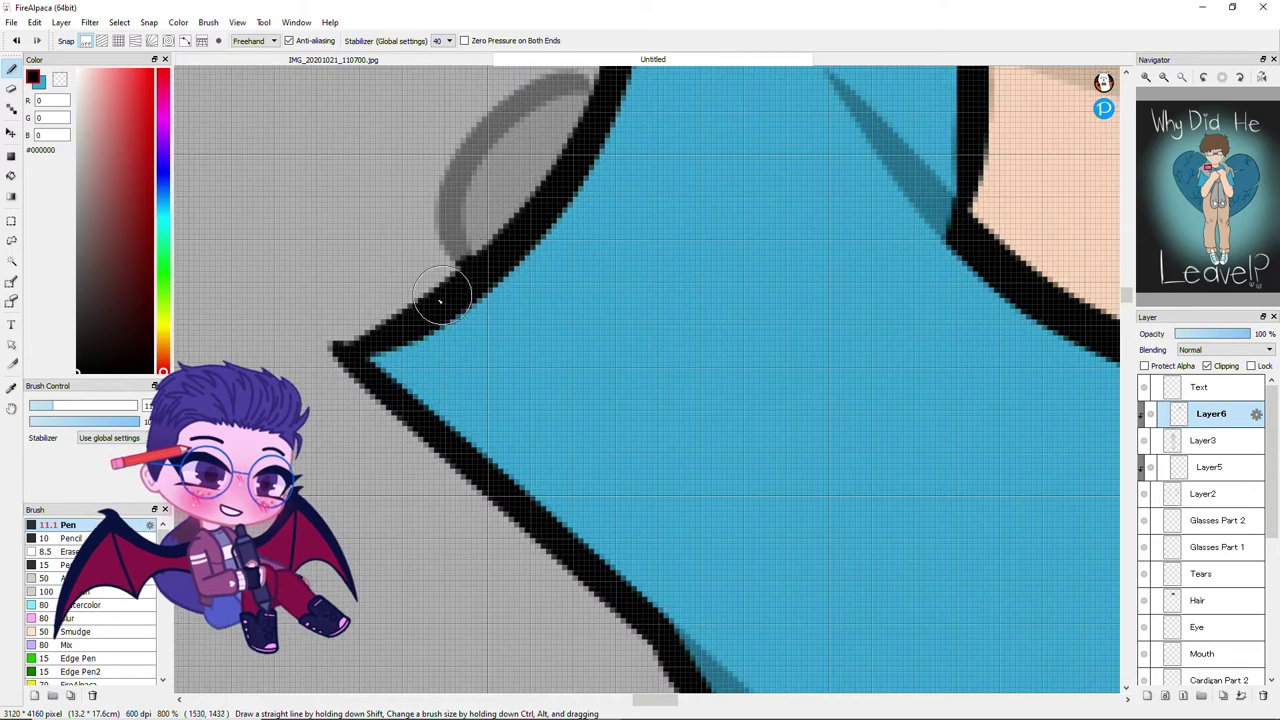
Recolour the fold lines and lower rim of the grey hood piece just below the hands in dark grey #656565
scroll(410, 293, down, 4)
scroll(410, 293, up, 1)
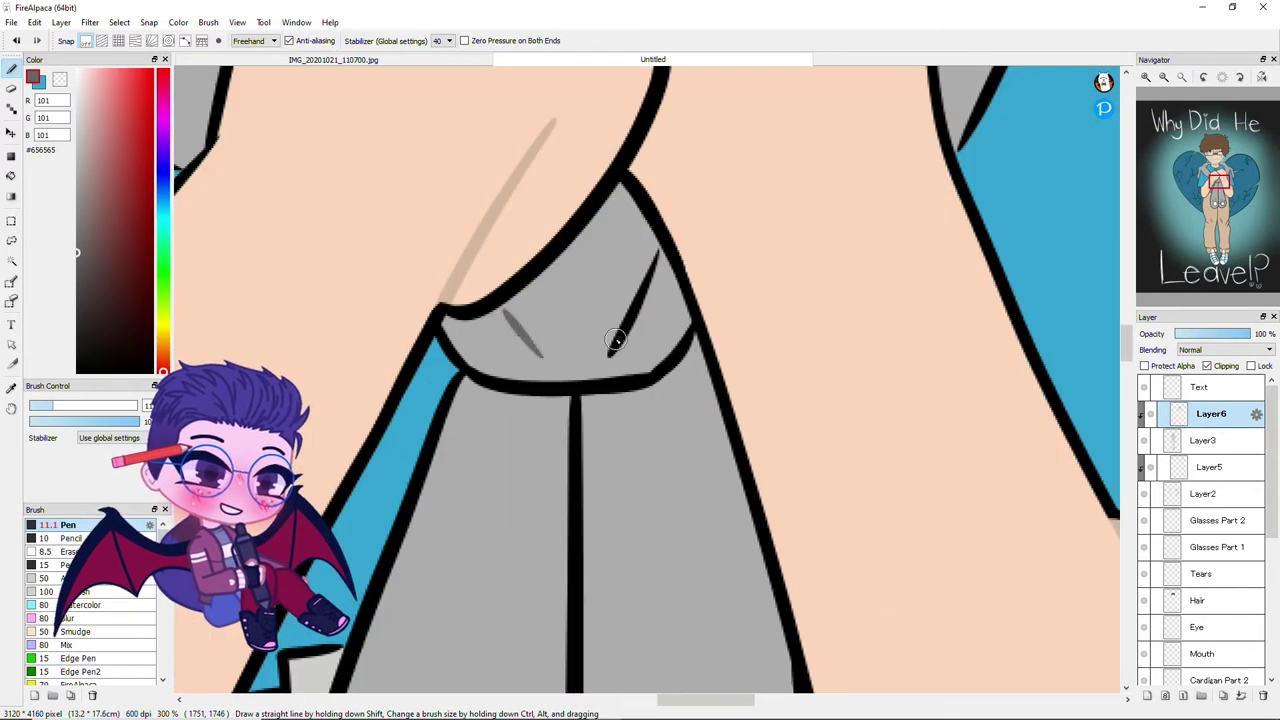
drag(608, 354, 653, 265)
drag(538, 405, 663, 377)
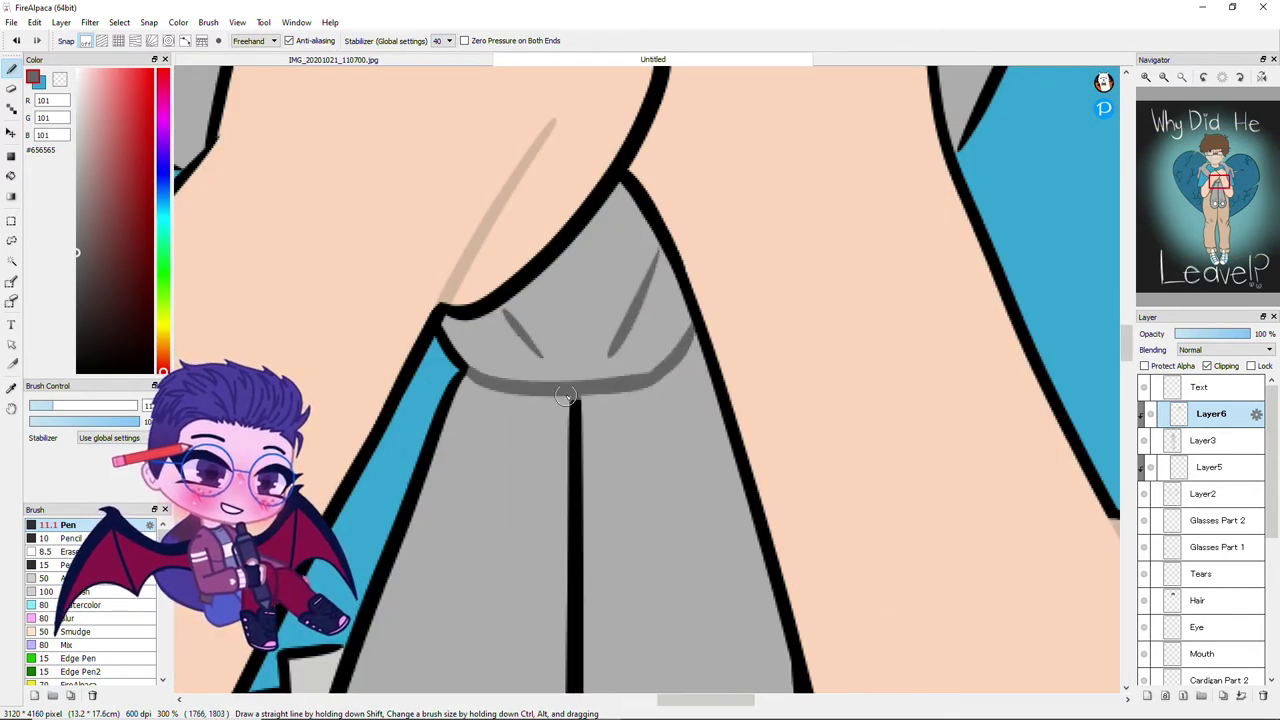
Recolour the centre line between the two grey paw-print ends in dark grey #656565 and tidy its lower tip
scroll(539, 455, down, 2)
scroll(539, 455, up, 1)
drag(558, 108, 571, 467)
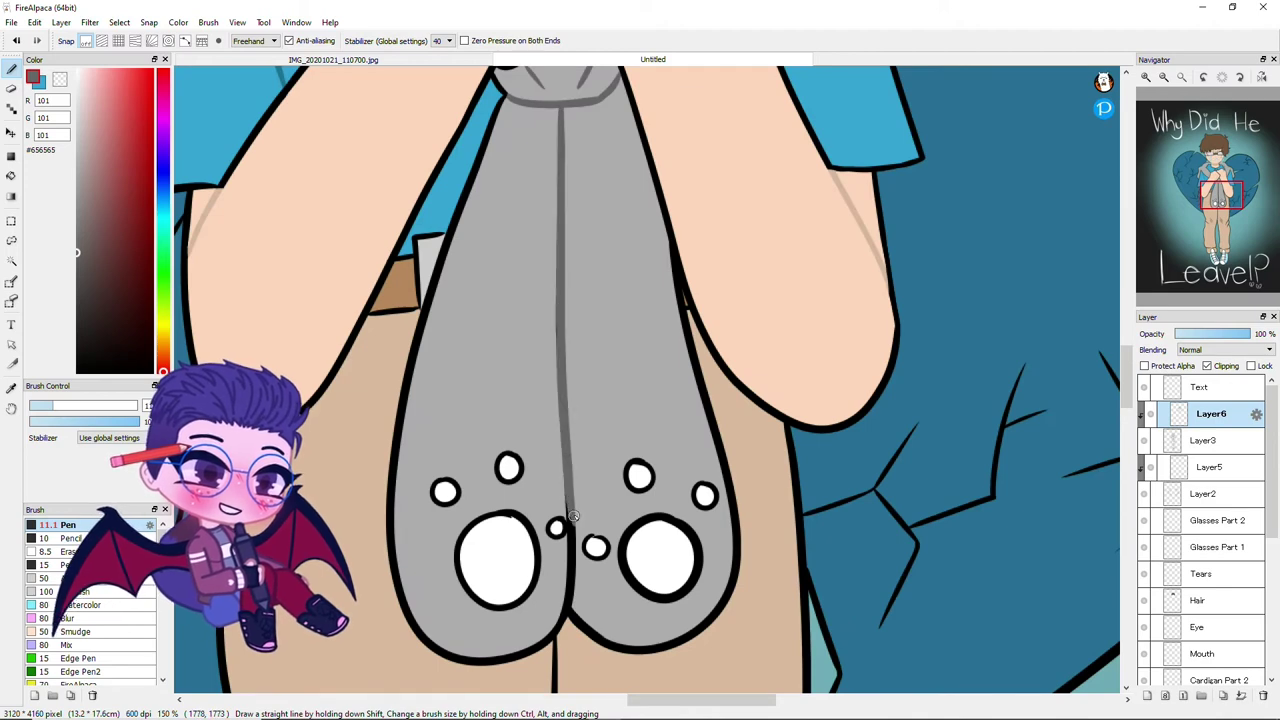
scroll(645, 497, up, 3)
drag(598, 420, 575, 550)
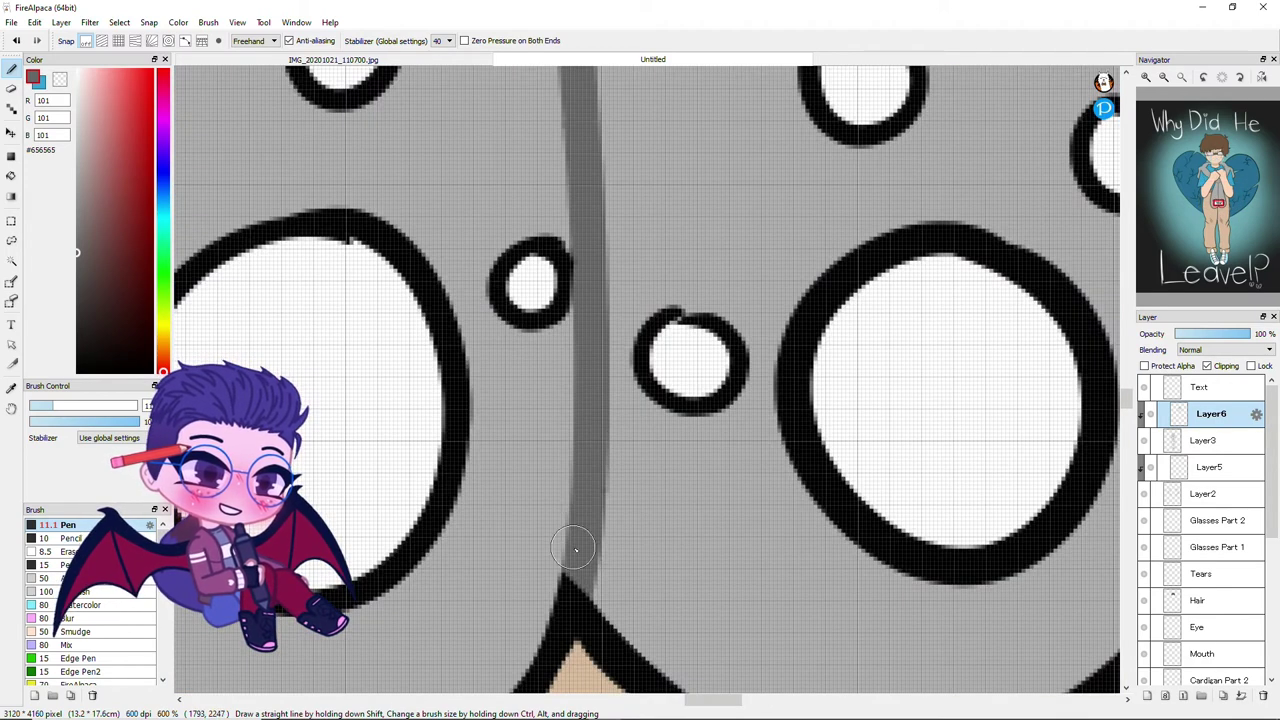
key(e)
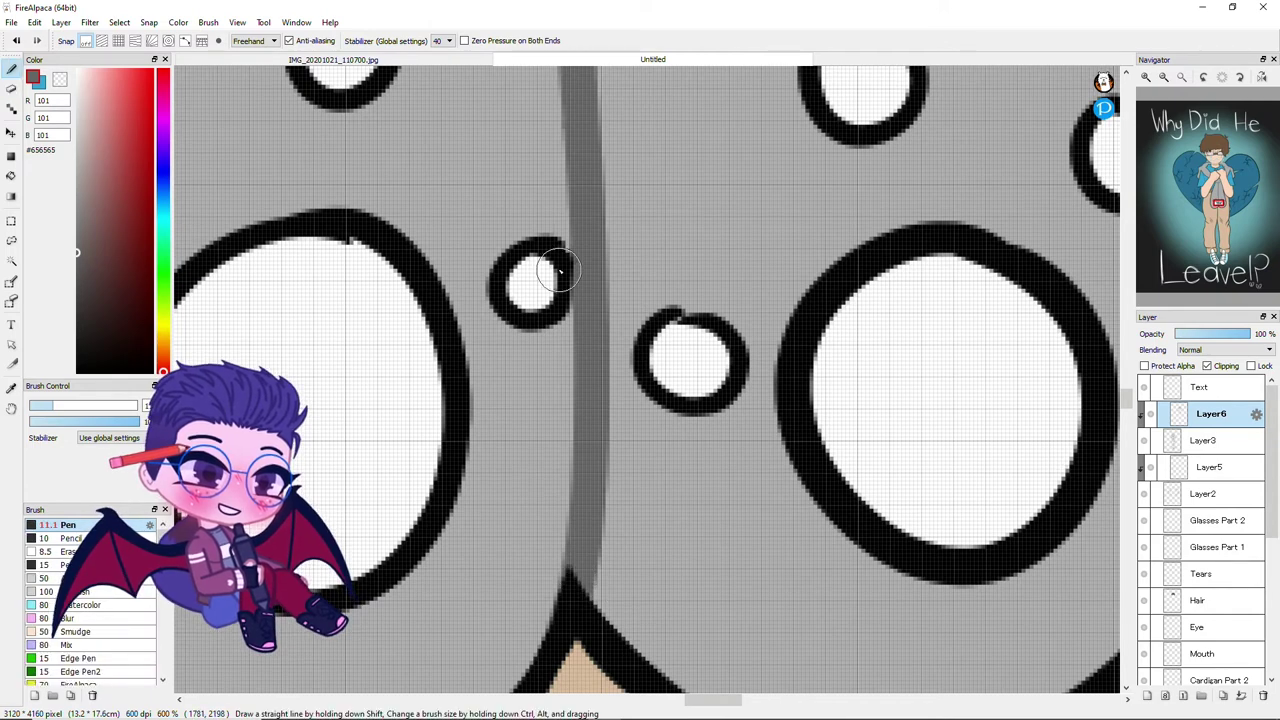
scroll(683, 281, down, 8)
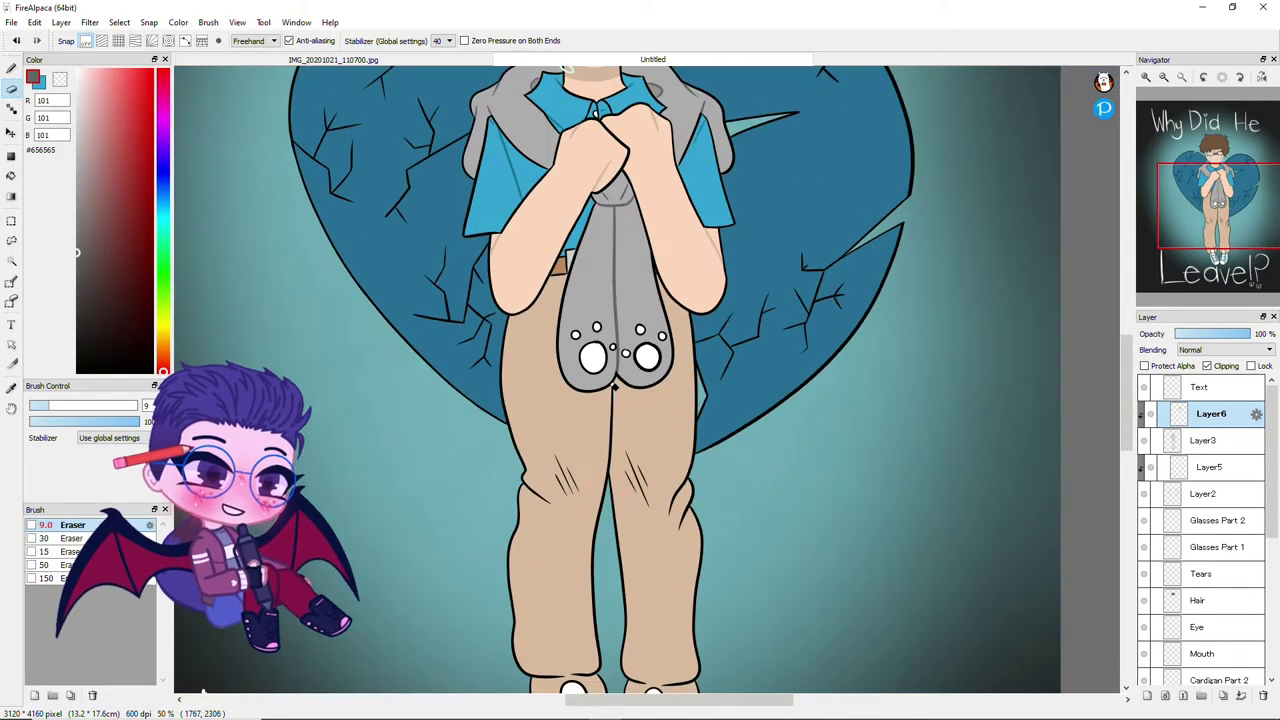
scroll(626, 227, up, 4)
scroll(626, 227, down, 4)
scroll(613, 409, up, 2)
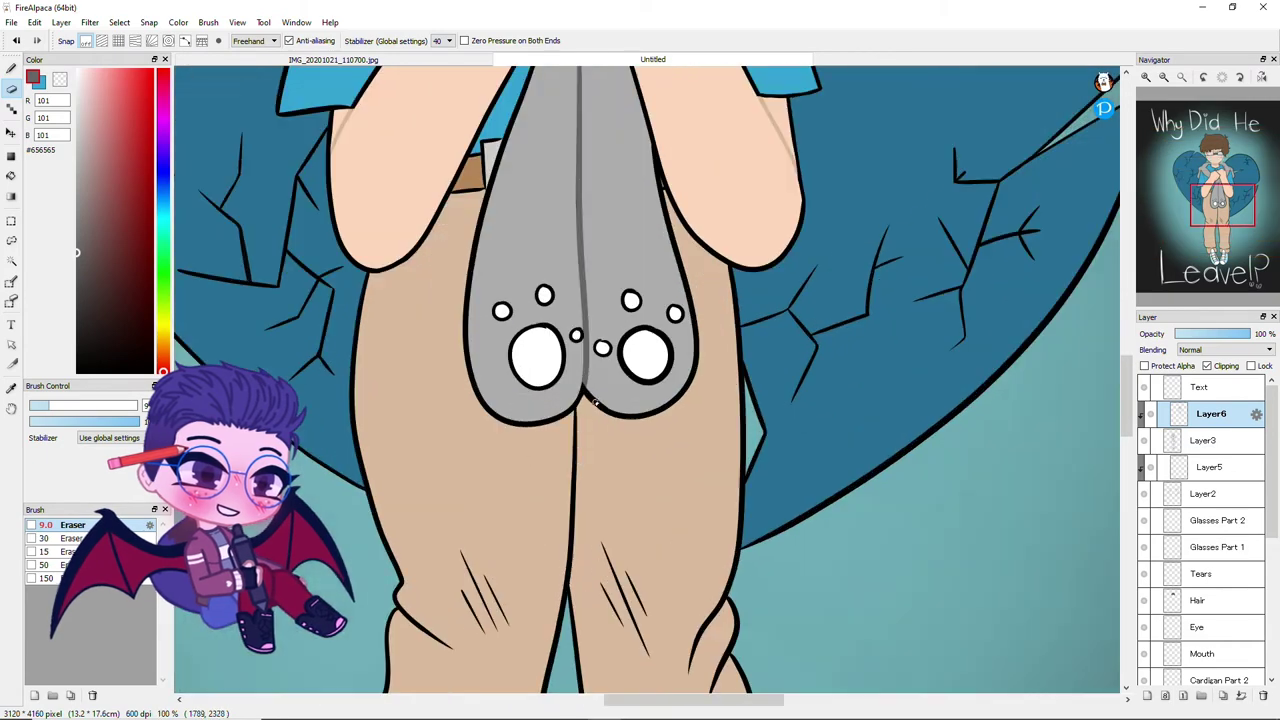
Choose the brown #93785F and recolour the short crease strokes on both trouser knees
scroll(613, 409, down, 2)
key(b)
click(163, 349)
click(101, 161)
scroll(440, 460, up, 4)
drag(447, 465, 371, 318)
drag(374, 219, 486, 461)
drag(446, 294, 519, 445)
drag(795, 318, 857, 443)
mouse_move(798, 193)
mouse_down()
mouse_move(937, 566)
mouse_move(872, 286)
mouse_up()
Recolour the longer fold lines at the outer sides of the trouser knees in brown #93785F
scroll(931, 337, down, 3)
scroll(417, 254, up, 3)
drag(408, 285, 585, 430)
scroll(449, 273, down, 3)
scroll(449, 273, up, 3)
drag(536, 478, 671, 200)
drag(627, 606, 688, 400)
Recolour the fold lines above both trouser cuffs in brown #93785F
scroll(688, 400, down, 2)
scroll(540, 428, up, 1)
drag(425, 426, 540, 428)
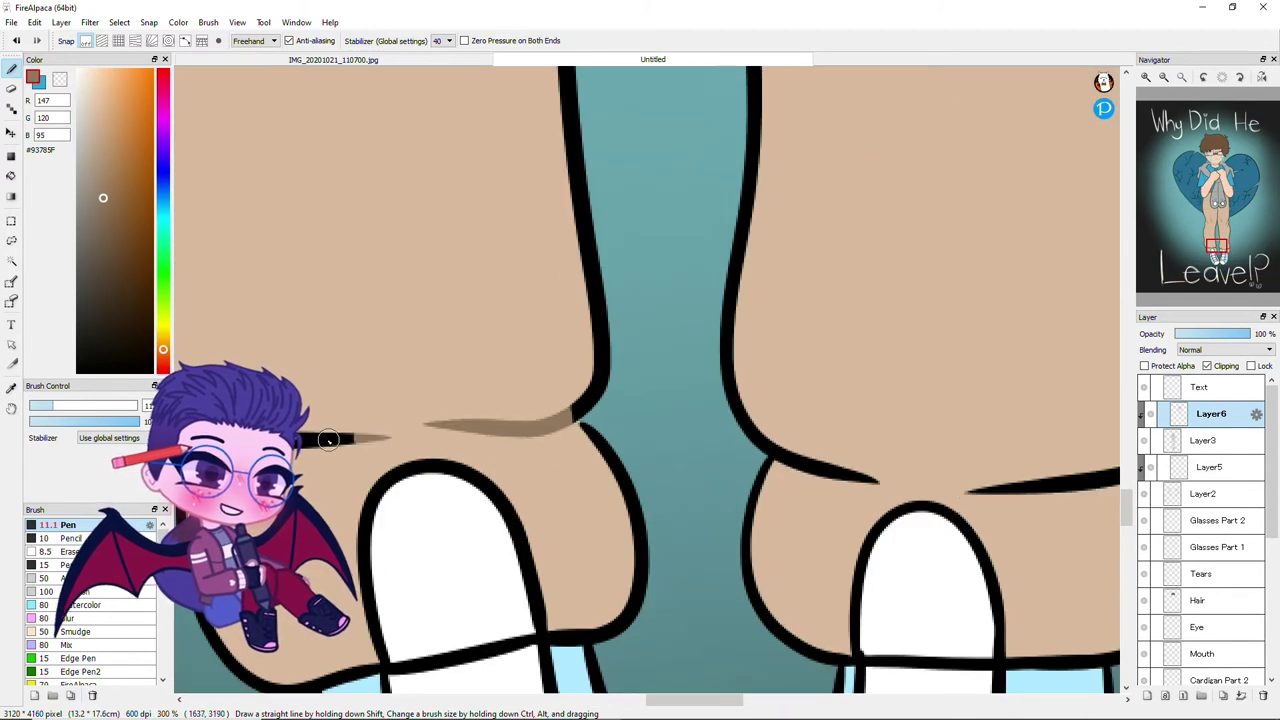
scroll(792, 456, down, 2)
scroll(800, 410, up, 2)
drag(807, 411, 1012, 410)
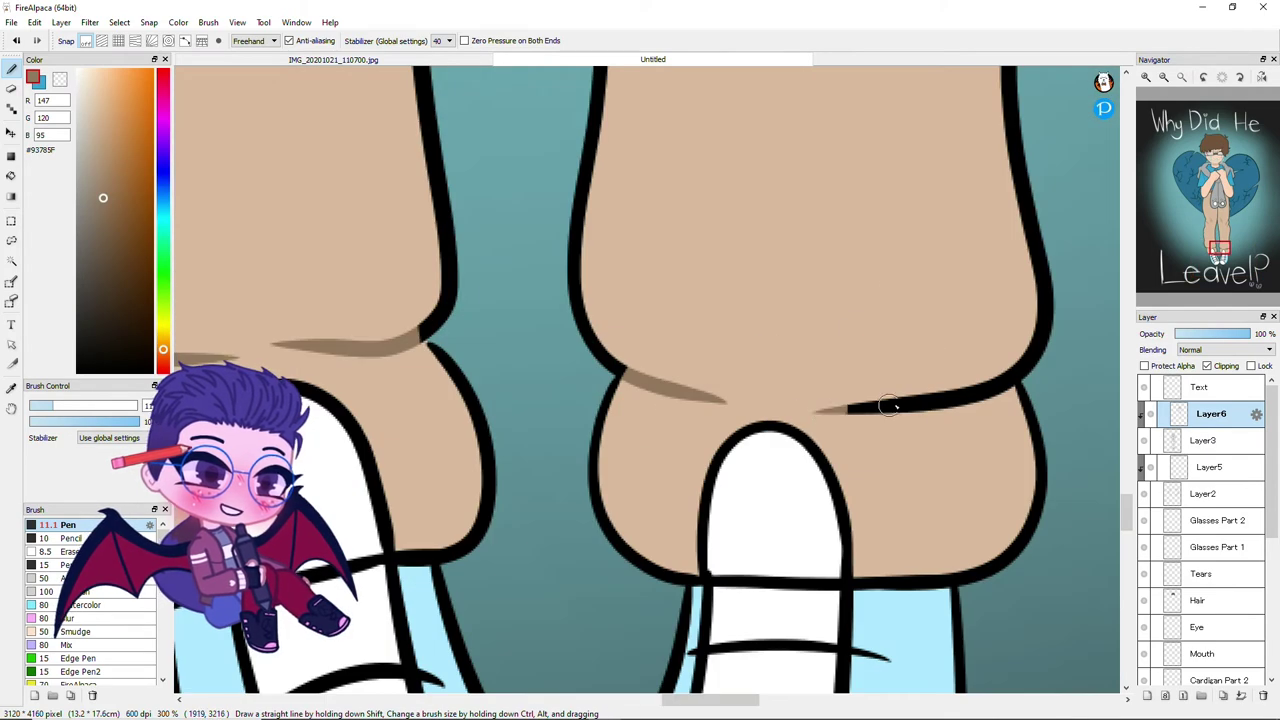
Recolour the lines across the left shoe's white tongue and its toe cap edge in light grey #AFAFAF
scroll(977, 366, down, 4)
scroll(715, 488, up, 5)
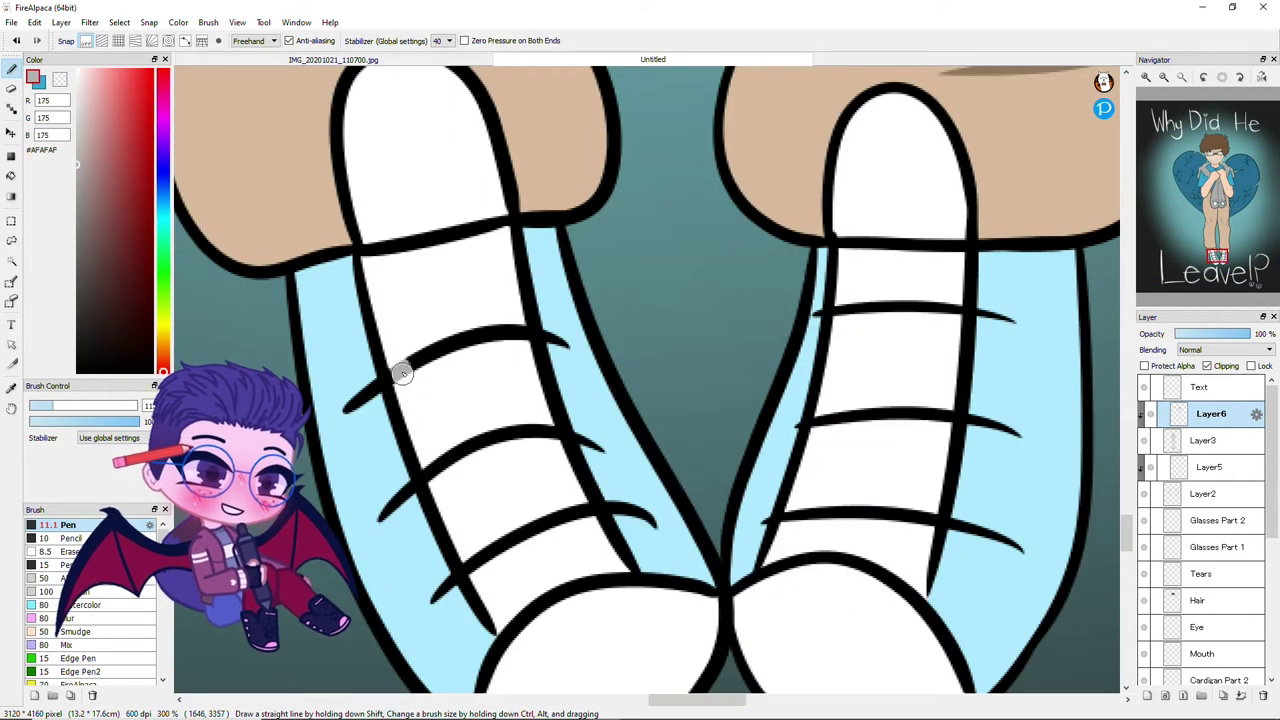
drag(402, 372, 530, 332)
mouse_move(505, 218)
mouse_down()
mouse_move(420, 251)
mouse_move(362, 252)
mouse_up()
drag(498, 453, 562, 430)
drag(595, 505, 477, 563)
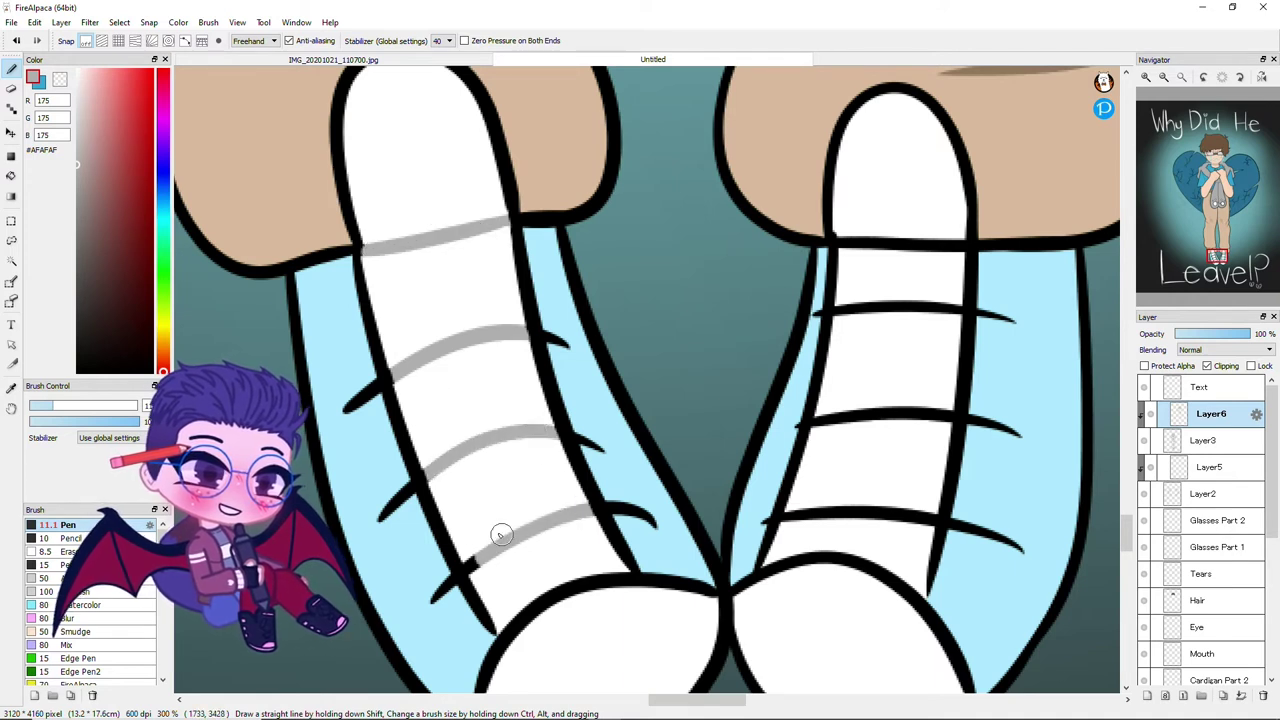
drag(508, 626, 628, 585)
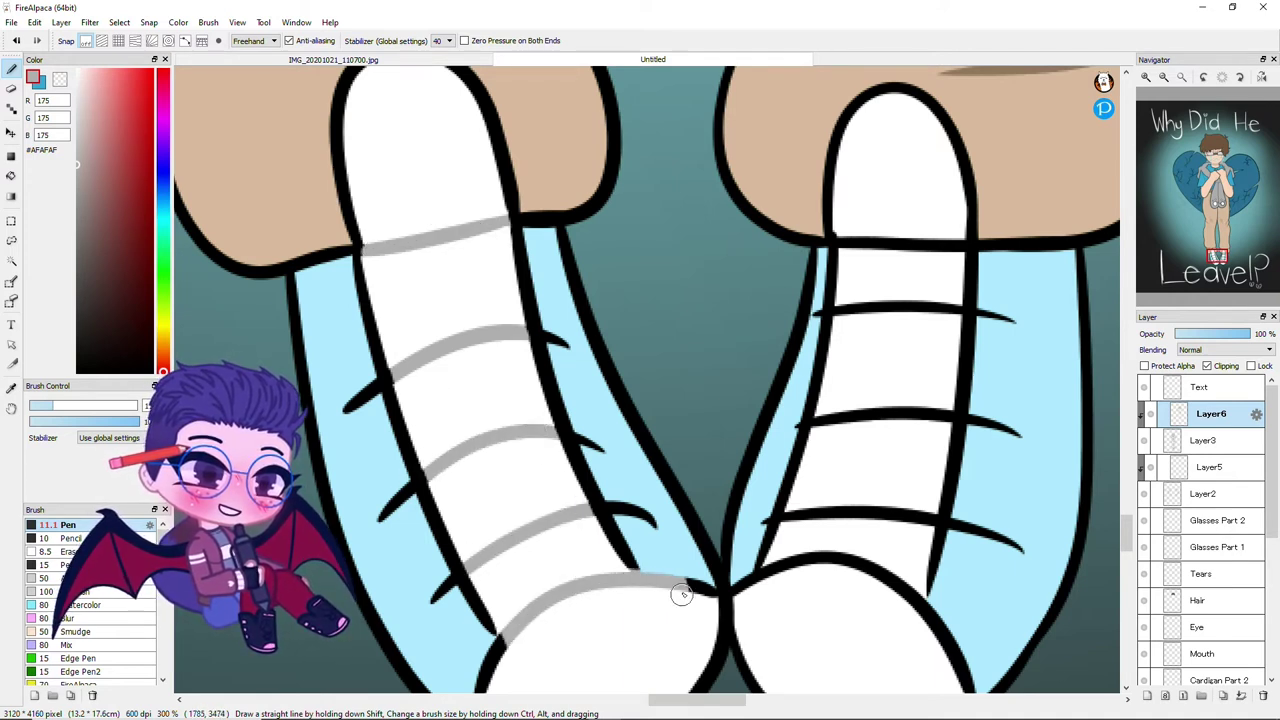
Recolour the right shoe's toe cap edge and the lines across its white tongue in light grey #AFAFAF
scroll(703, 590, down, 5)
scroll(466, 480, up, 6)
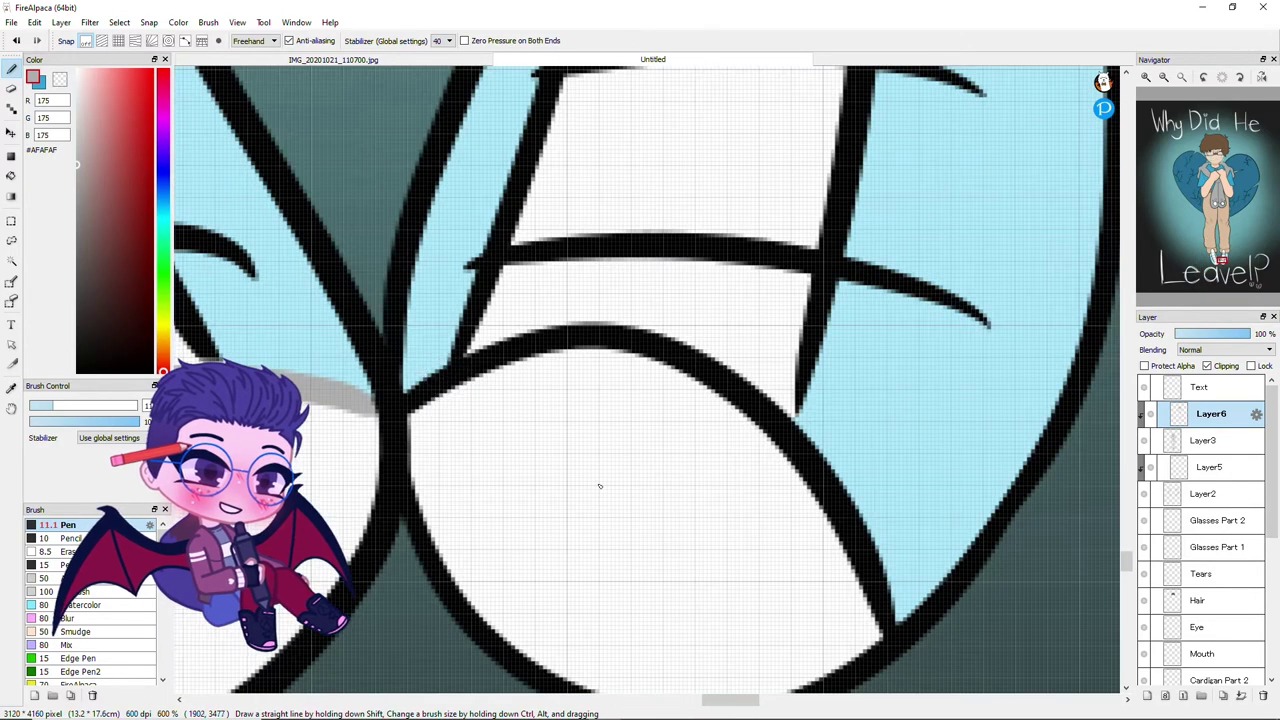
mouse_move(686, 372)
mouse_down()
mouse_move(857, 557)
mouse_move(848, 648)
mouse_up()
scroll(886, 549, down, 2)
drag(786, 210, 708, 218)
drag(790, 125, 878, 127)
drag(786, 210, 870, 212)
drag(675, 355, 766, 352)
drag(632, 490, 840, 487)
drag(760, 352, 860, 350)
key(e)
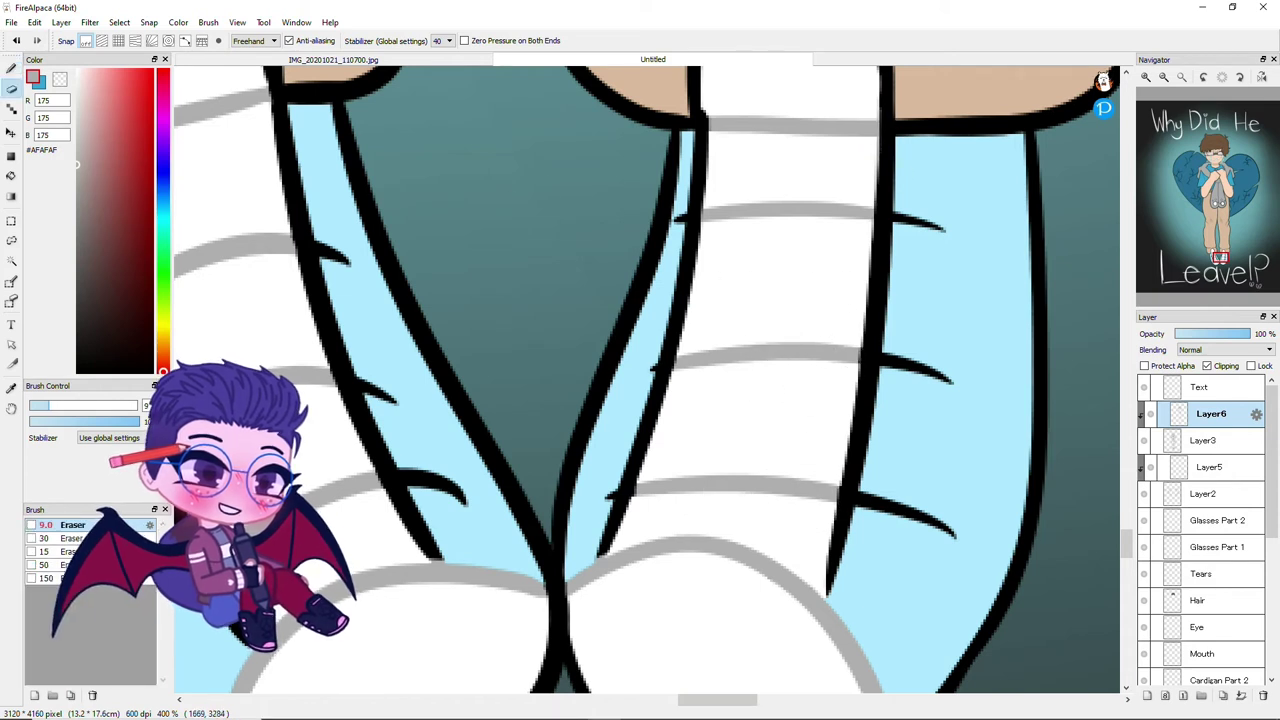
key(b)
key(e)
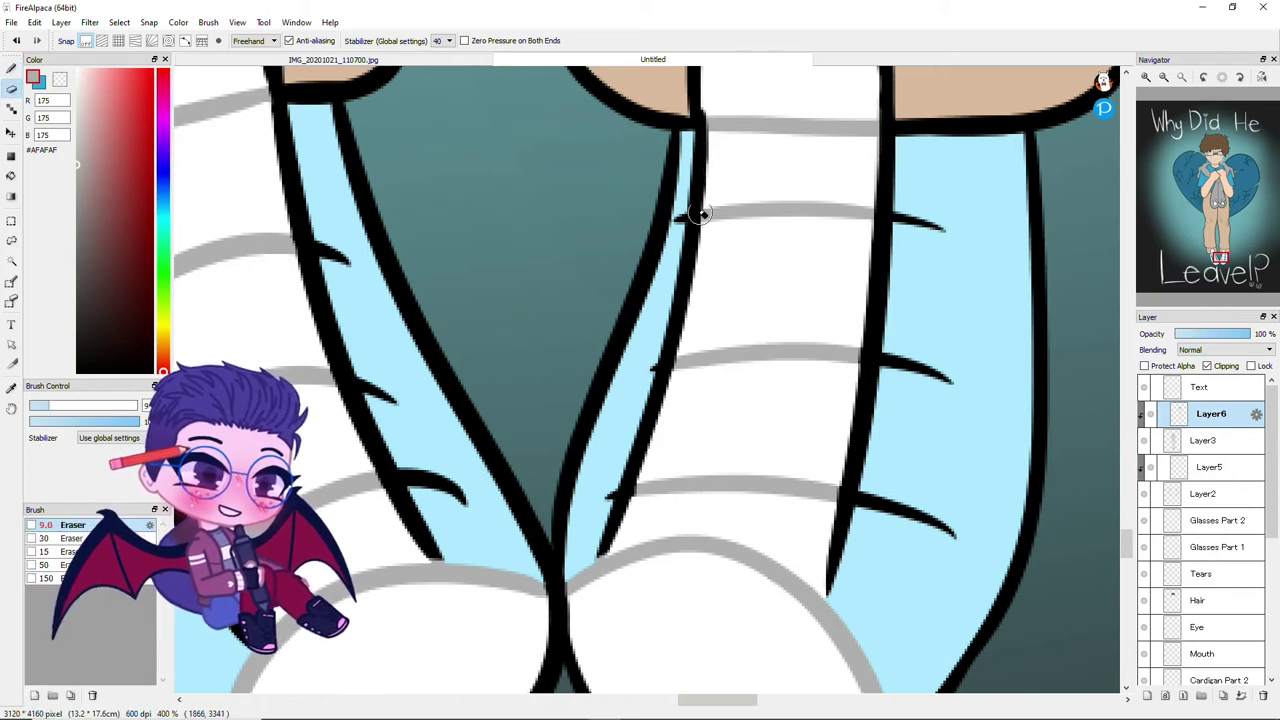
Recolour the lace ends on the light blue sides of both shoes in muted blue #89BED3
alt+click(417, 237)
key(b)
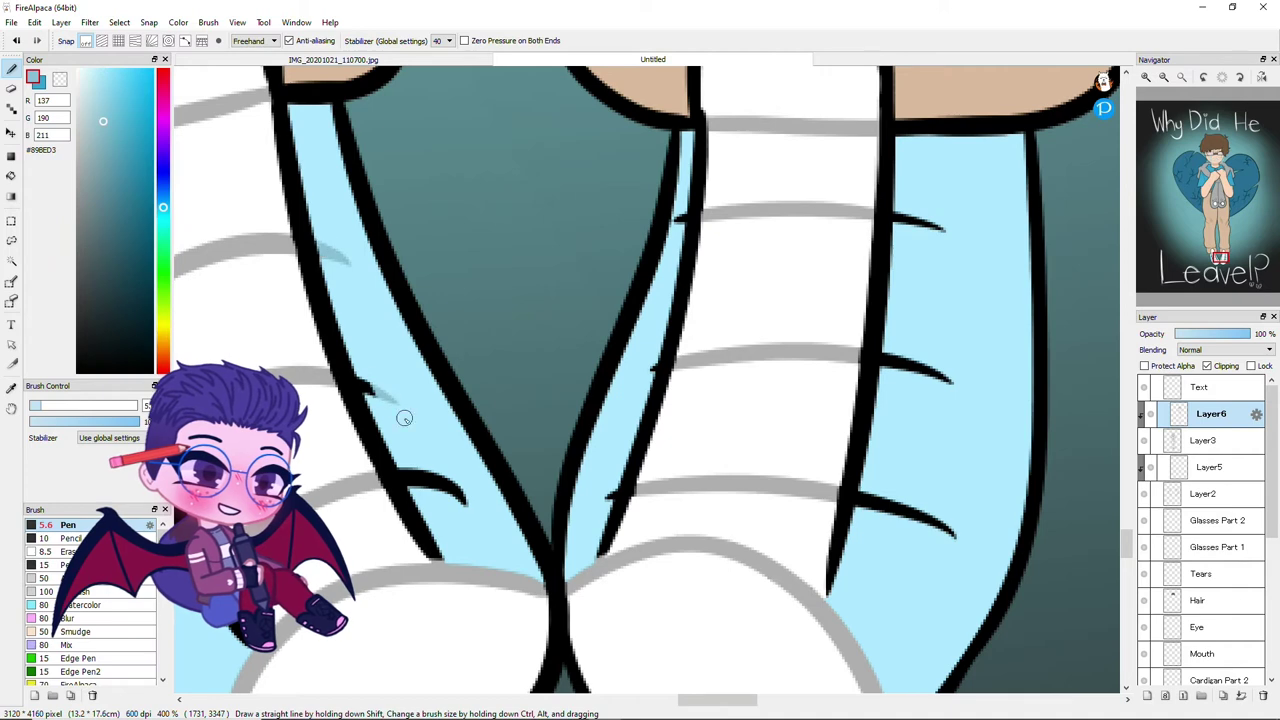
scroll(432, 505, down, 3)
scroll(403, 657, up, 4)
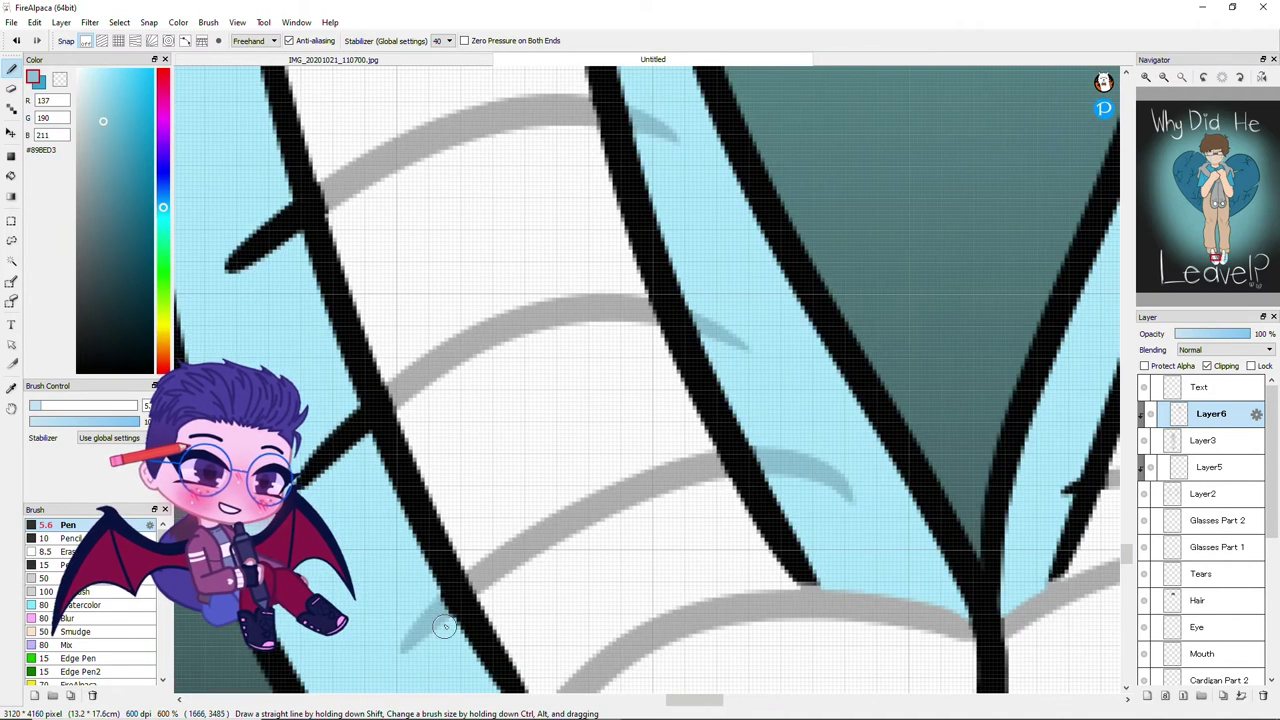
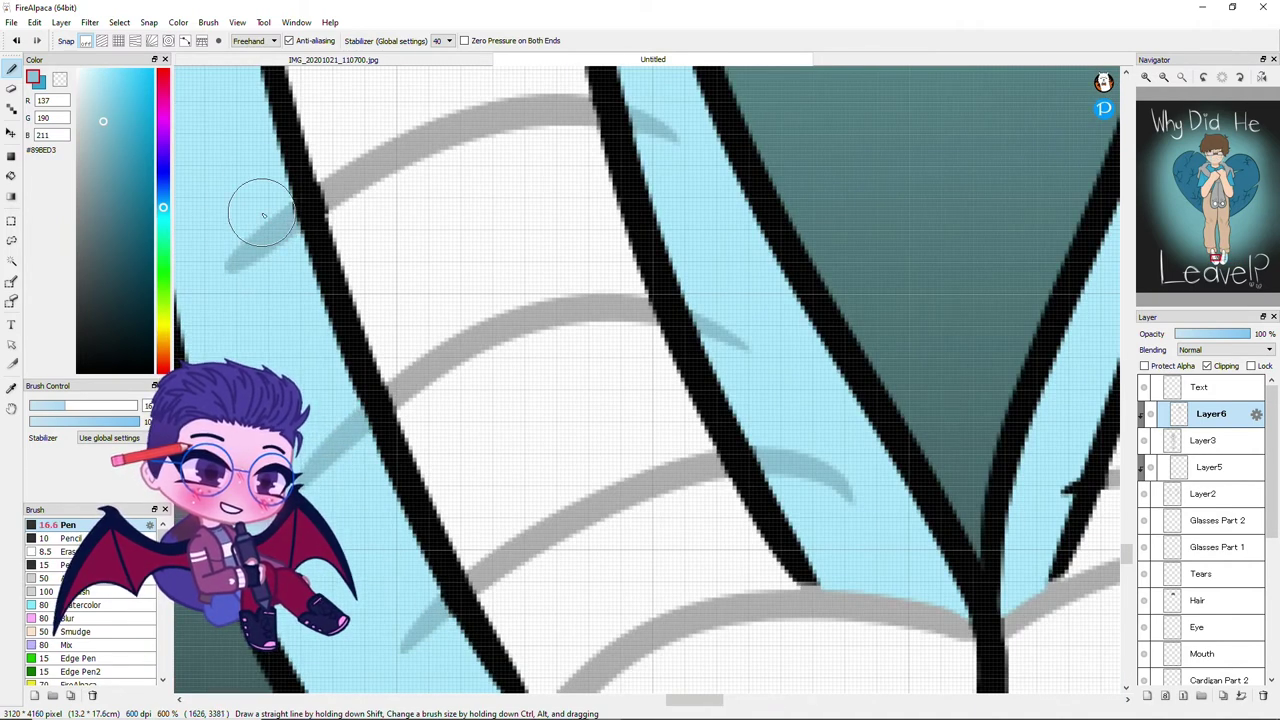
scroll(675, 197, down, 2)
drag(409, 465, 427, 487)
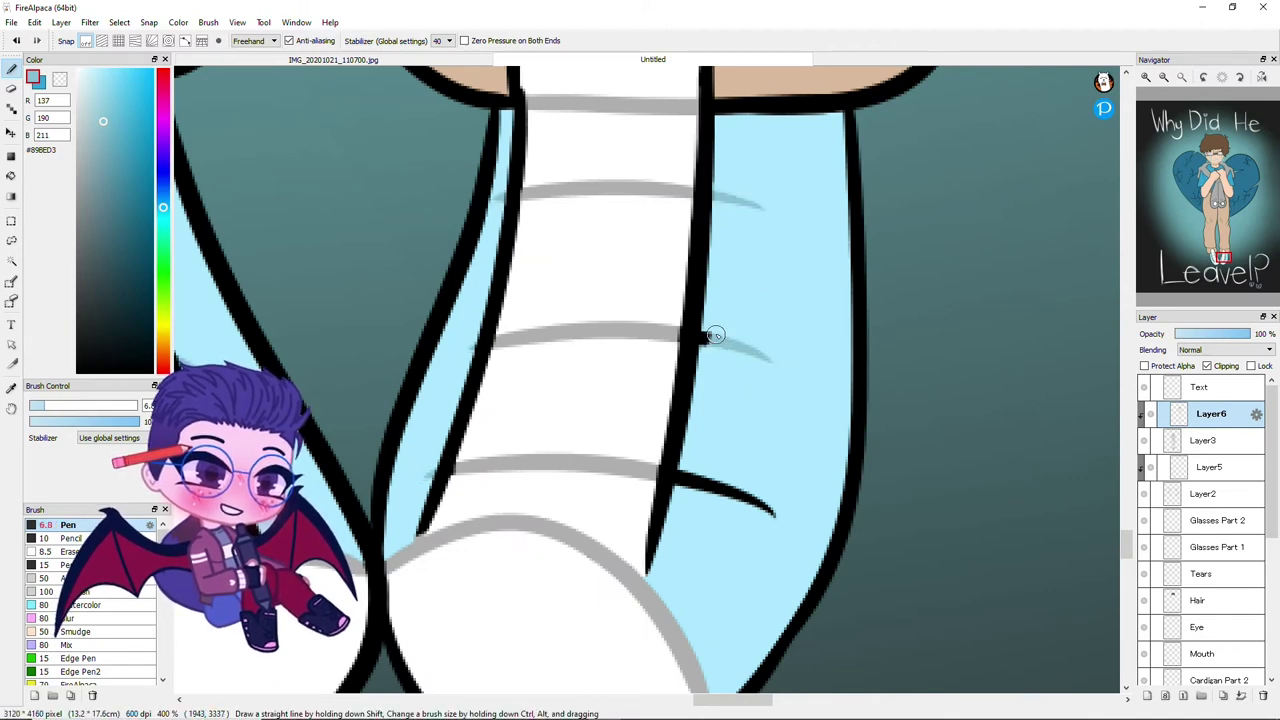
On Layer5, recolour the crack lines across the heart's left half in dark navy #133B51
scroll(779, 463, down, 4)
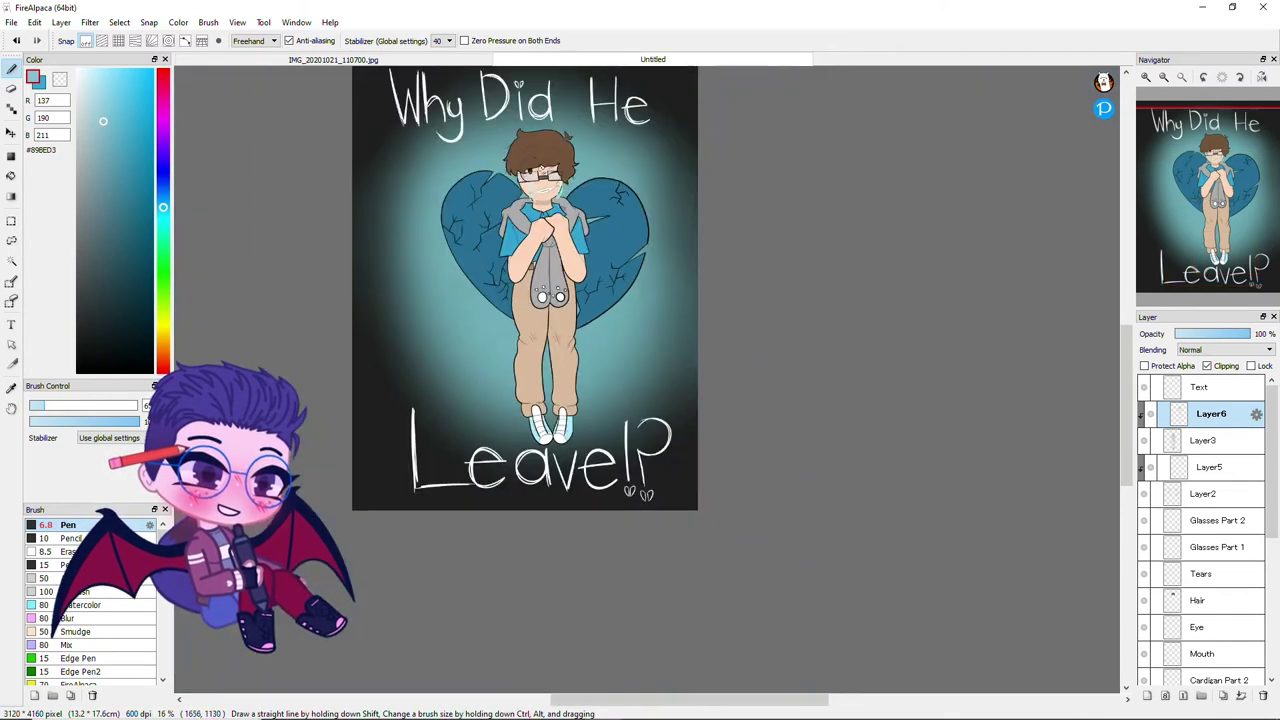
scroll(336, 335, up, 2)
alt+click(336, 335)
alt+click(336, 335)
scroll(336, 340, up, 3)
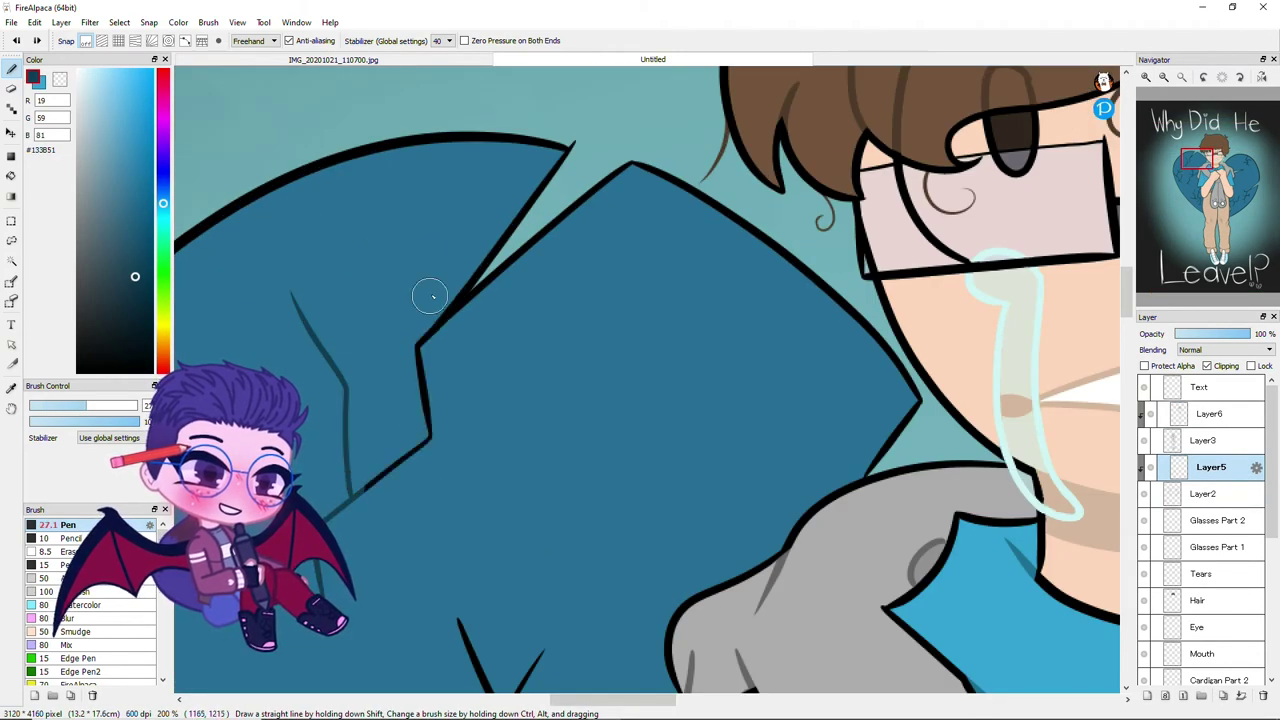
scroll(487, 443, down, 5)
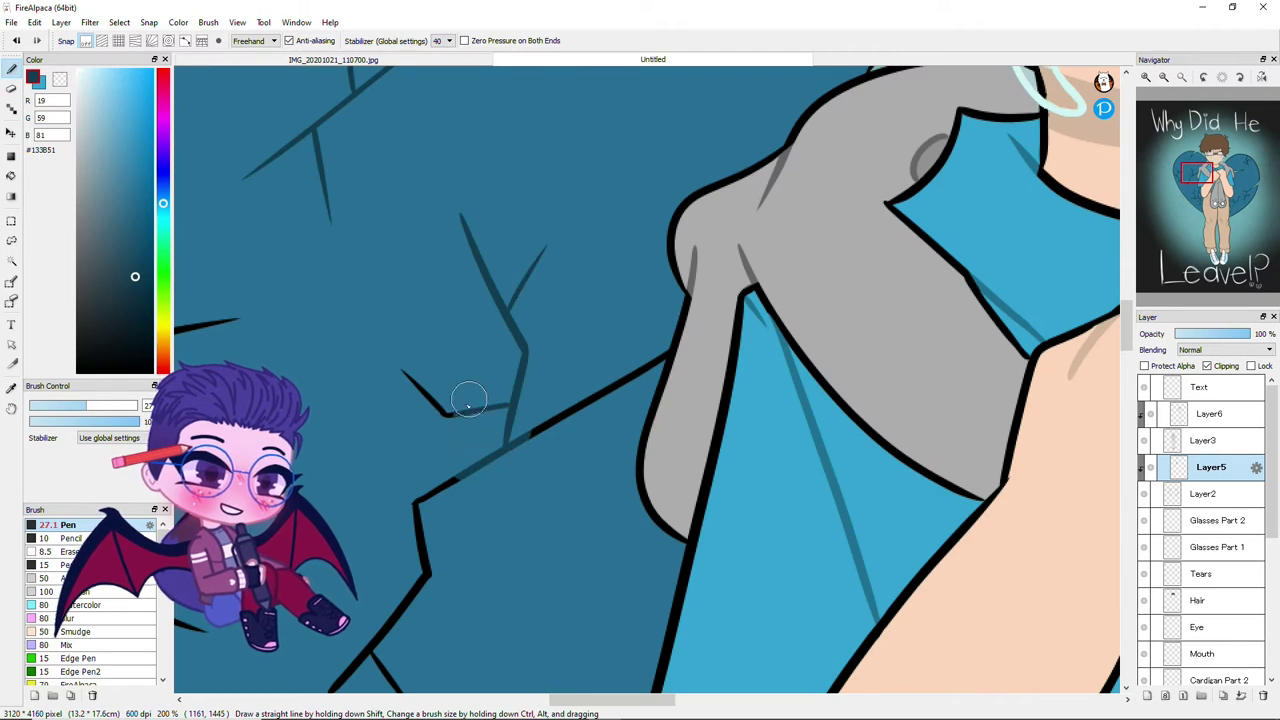
scroll(590, 300, down, 3)
scroll(590, 300, up, 5)
scroll(383, 342, down, 2)
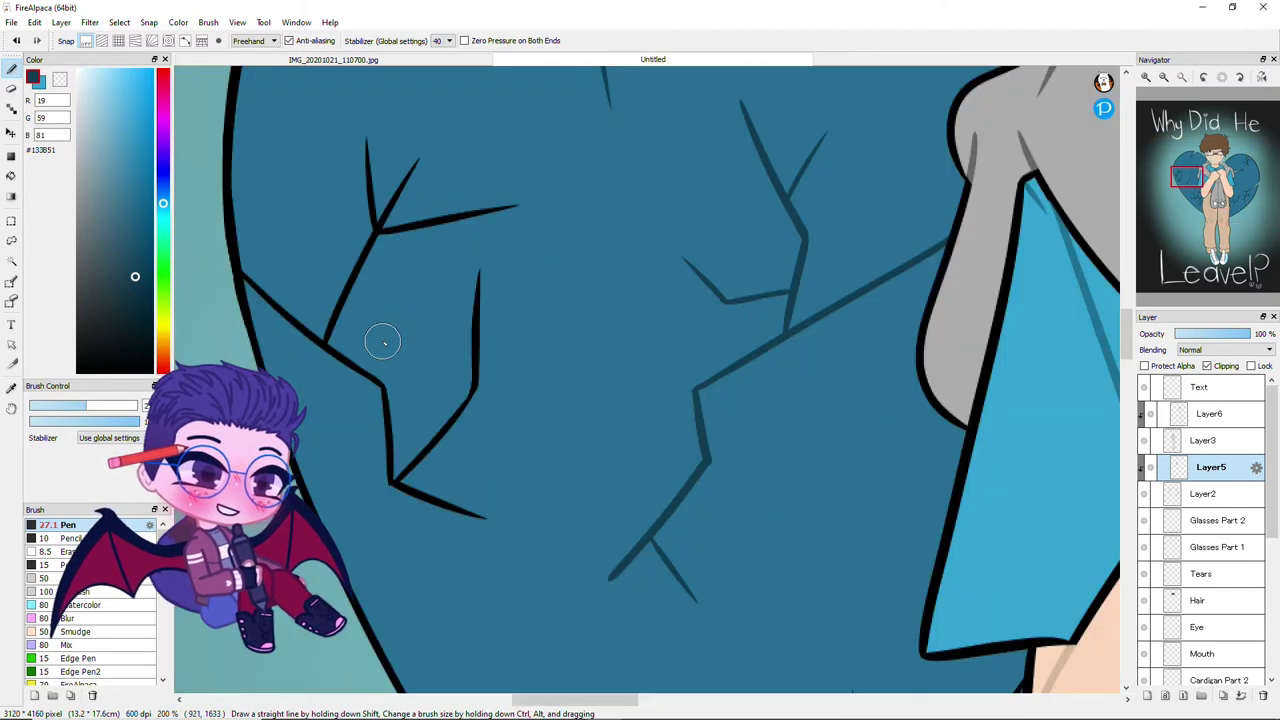
scroll(350, 280, down, 10)
scroll(350, 280, right, 5)
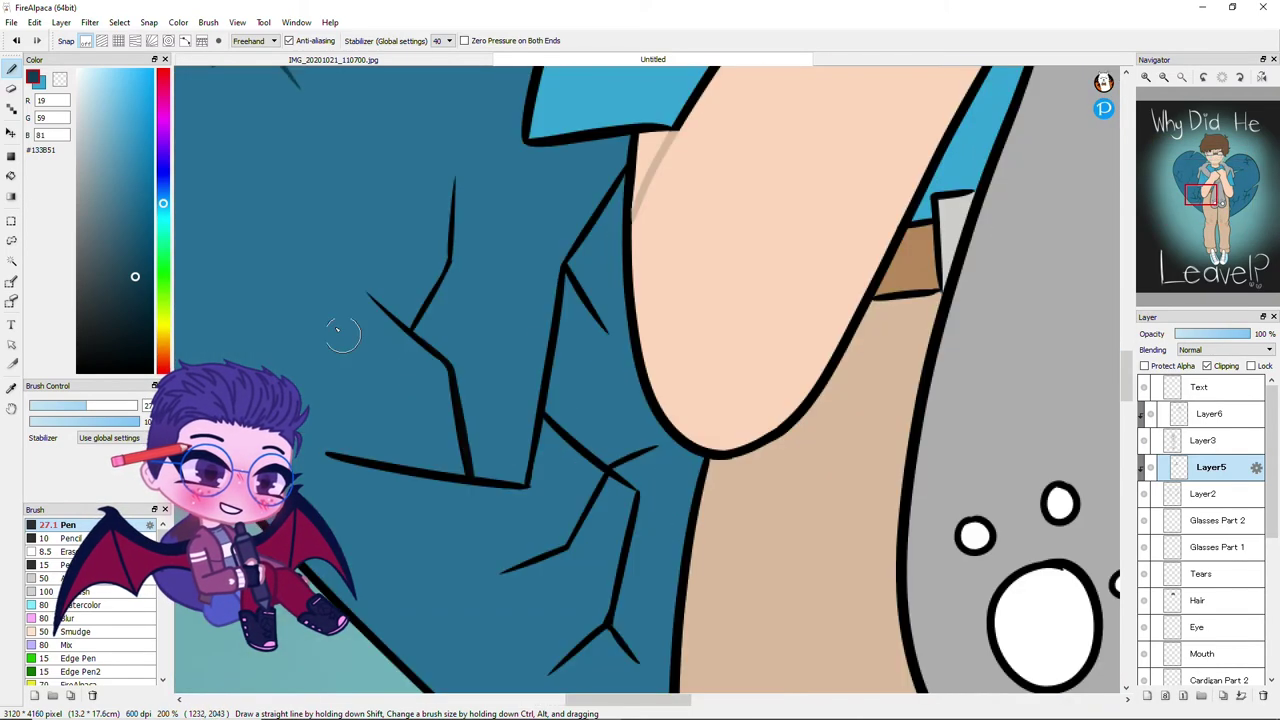
mouse_move(573, 255)
mouse_down()
mouse_move(607, 171)
mouse_move(528, 463)
mouse_move(450, 367)
mouse_move(459, 162)
mouse_move(645, 497)
mouse_move(589, 527)
mouse_move(569, 658)
mouse_up()
Clean up where the navy crack meets the black outline at the heart's left notch
scroll(569, 658, up, 6)
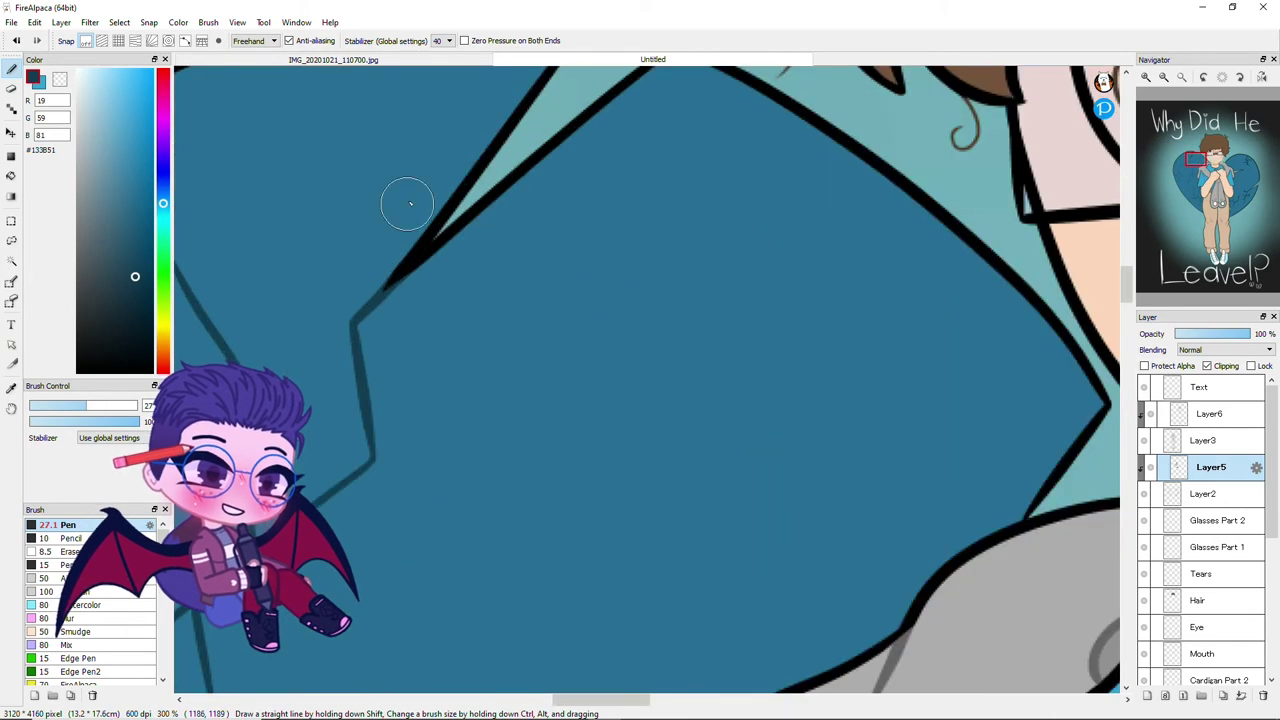
key(e)
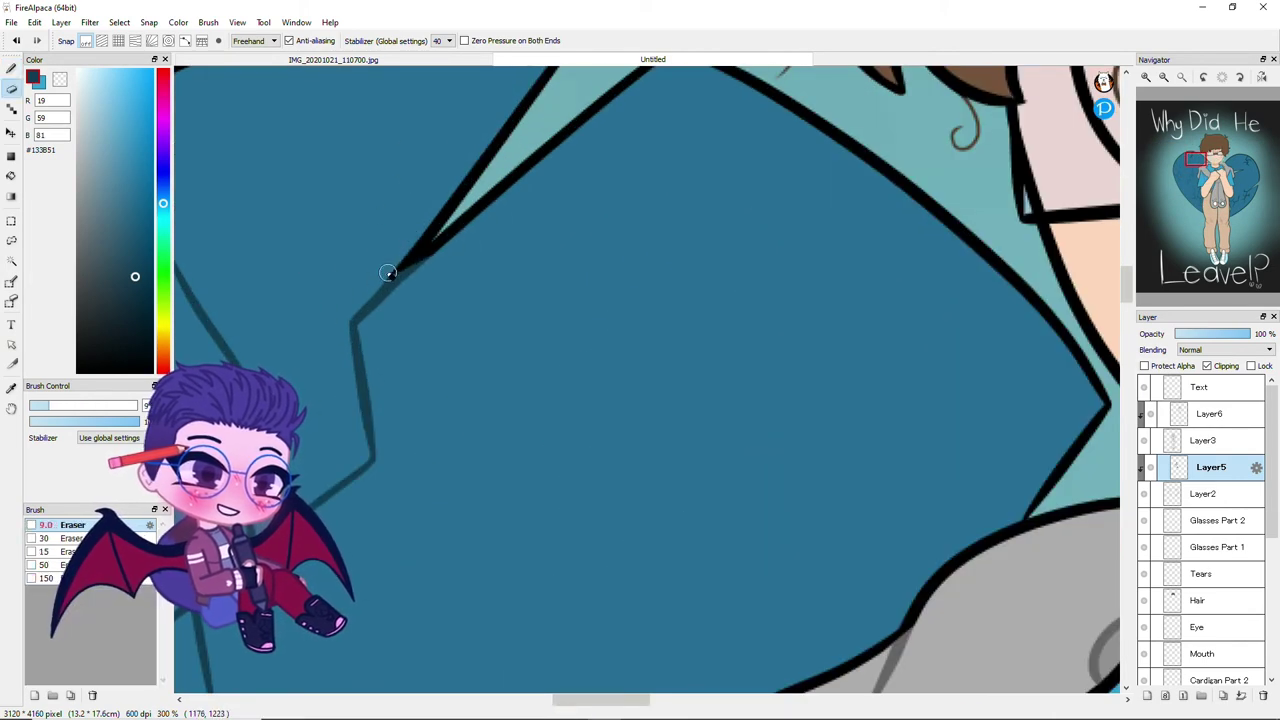
key(b)
scroll(452, 262, down, 2)
click(1204, 493)
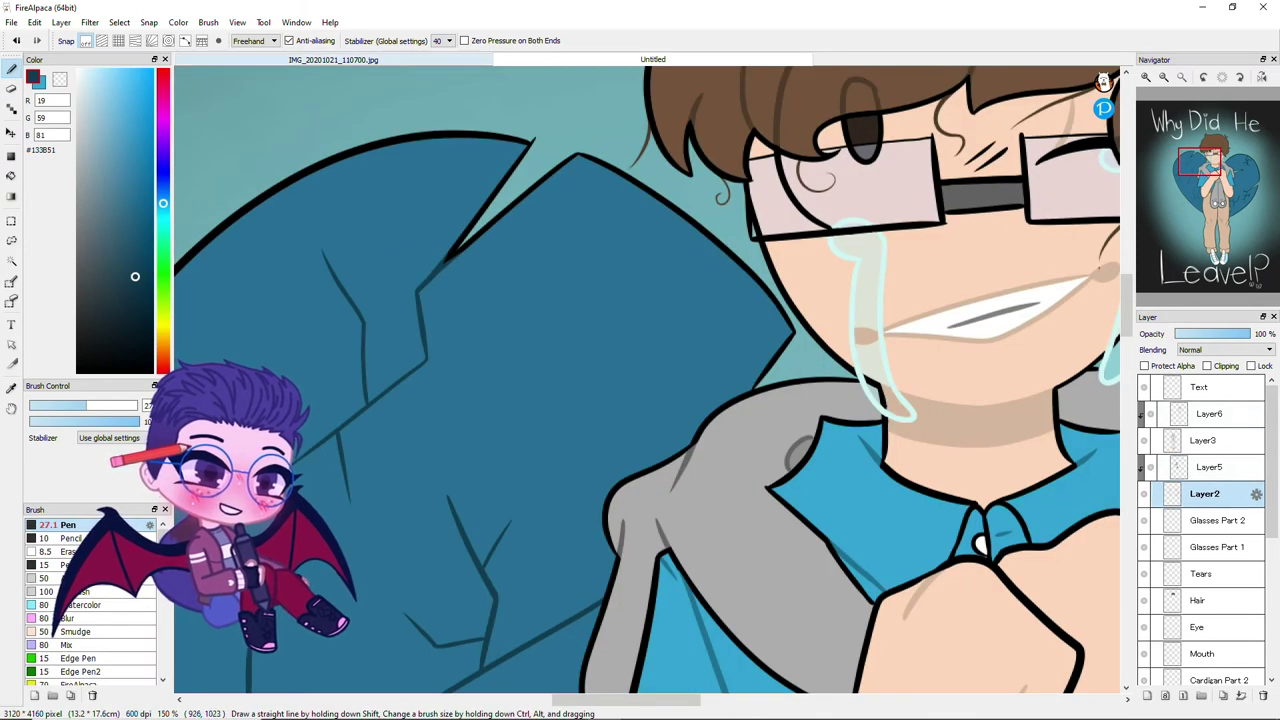
key(e)
scroll(491, 251, up, 8)
scroll(484, 226, down, 10)
On Layer5, recolour the cracks in the upper part of the heart's right half in dark navy #133B51
click(1210, 467)
key(b)
scroll(654, 429, up, 4)
drag(578, 392, 730, 370)
drag(675, 438, 735, 368)
drag(735, 368, 712, 192)
drag(690, 300, 822, 340)
Recolour the branching cracks below the heart's lower right notch in dark navy #133B51
scroll(822, 358, down, 3)
scroll(640, 450, up, 3)
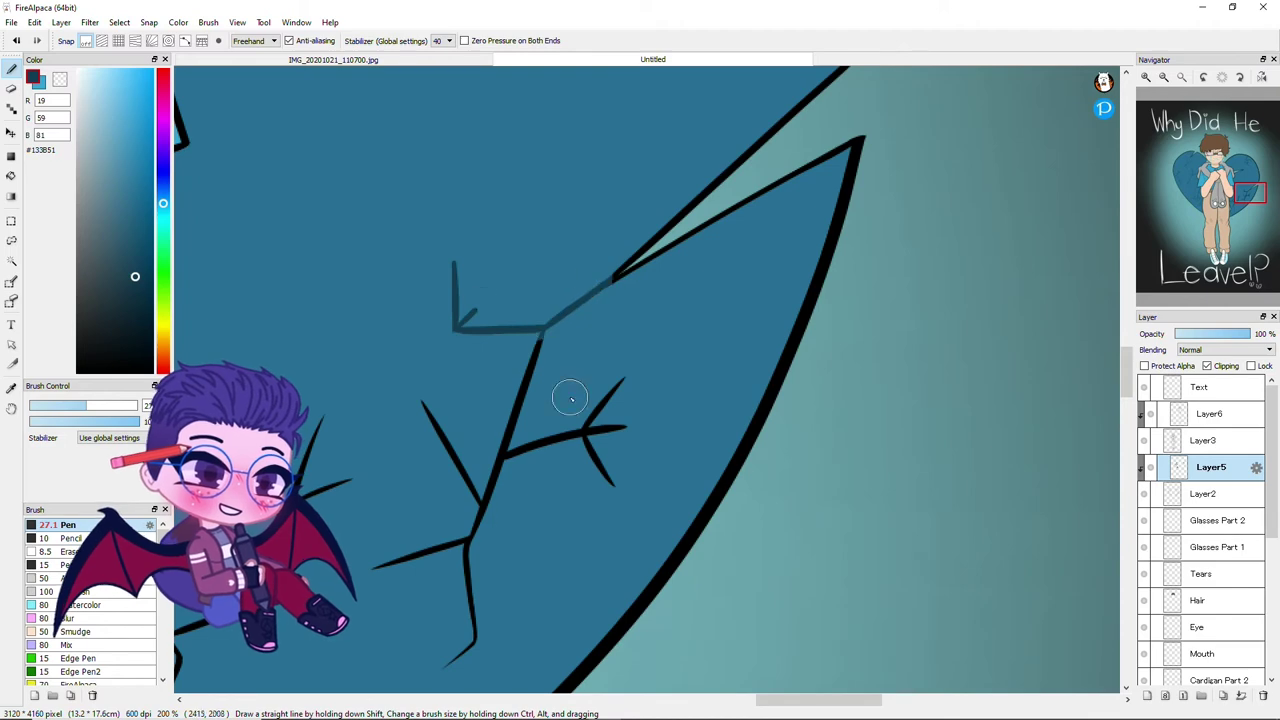
scroll(330, 585, down, 4)
scroll(417, 449, up, 4)
drag(417, 449, 534, 480)
scroll(562, 306, down, 3)
Erase and repaint the join between the navy crack and the black outline at the heart's lower right notch
scroll(940, 100, up, 4)
key(e)
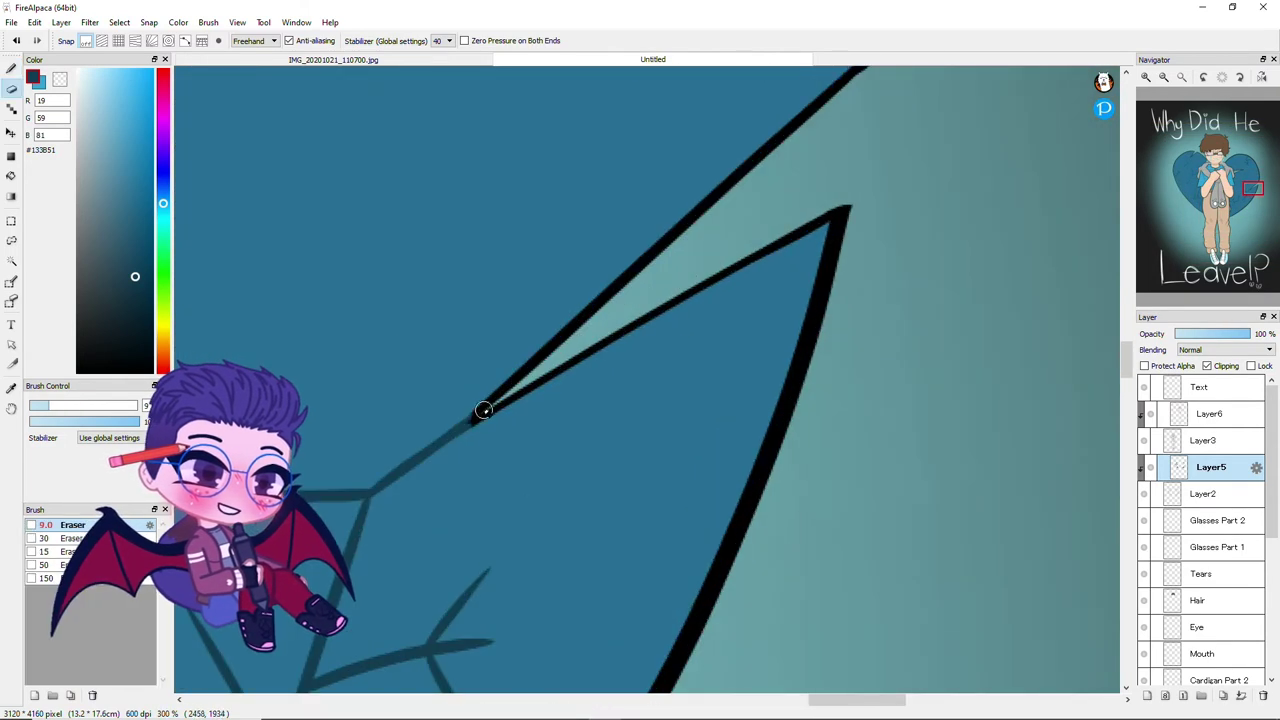
key(b)
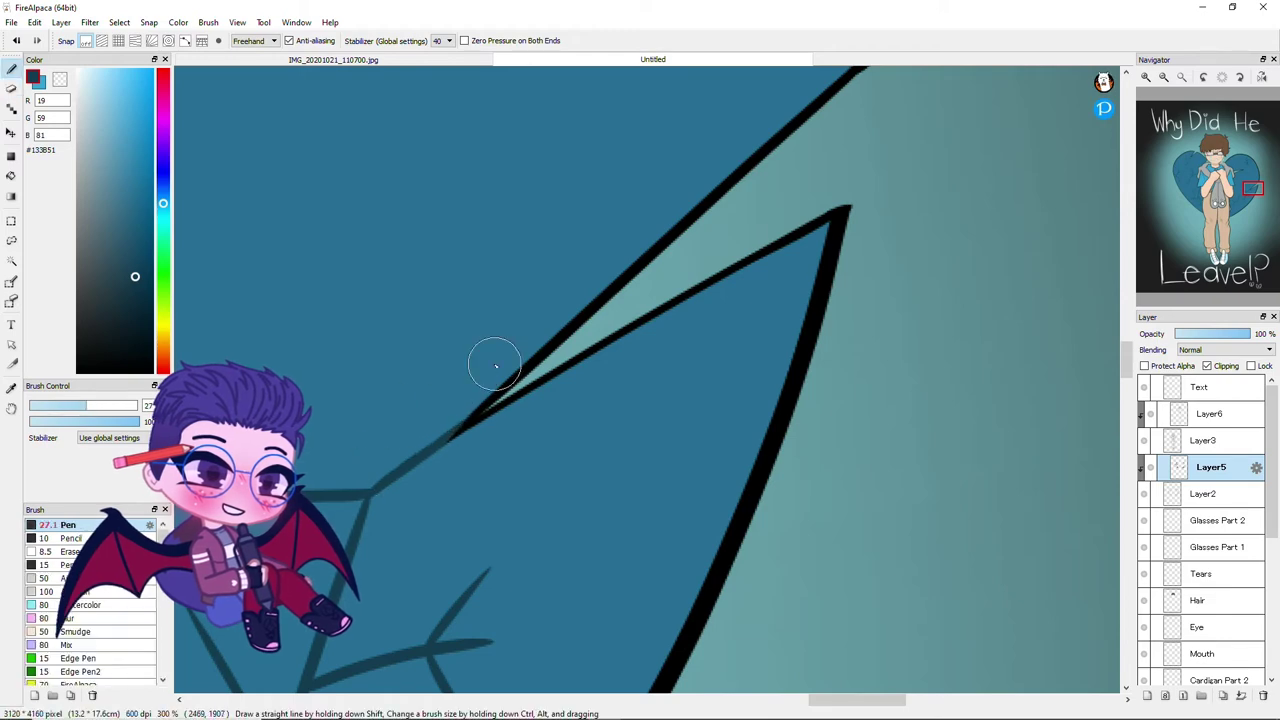
scroll(540, 395, up, 3)
drag(540, 345, 498, 372)
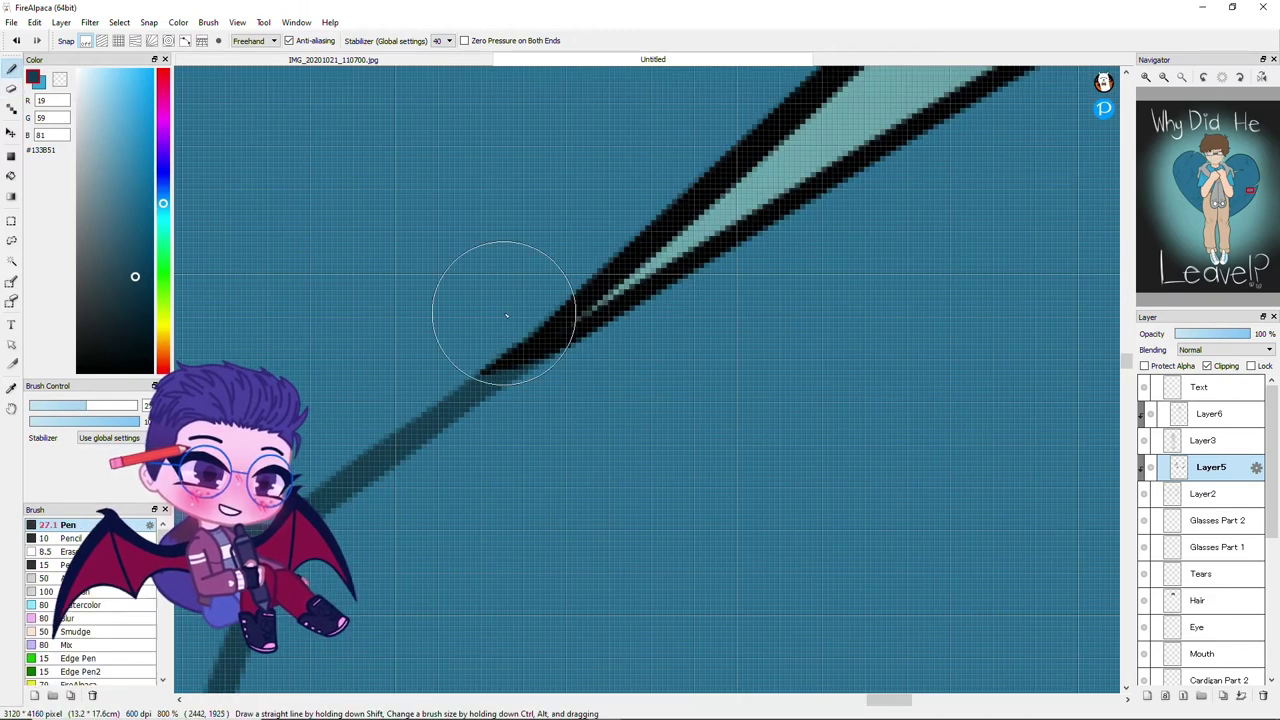
scroll(394, 392, down, 9)
On a new clipped layer above Glasses Part 1, shade the glasses' bridge with dark grey #373737 and blur the shading
scroll(646, 325, down, 3)
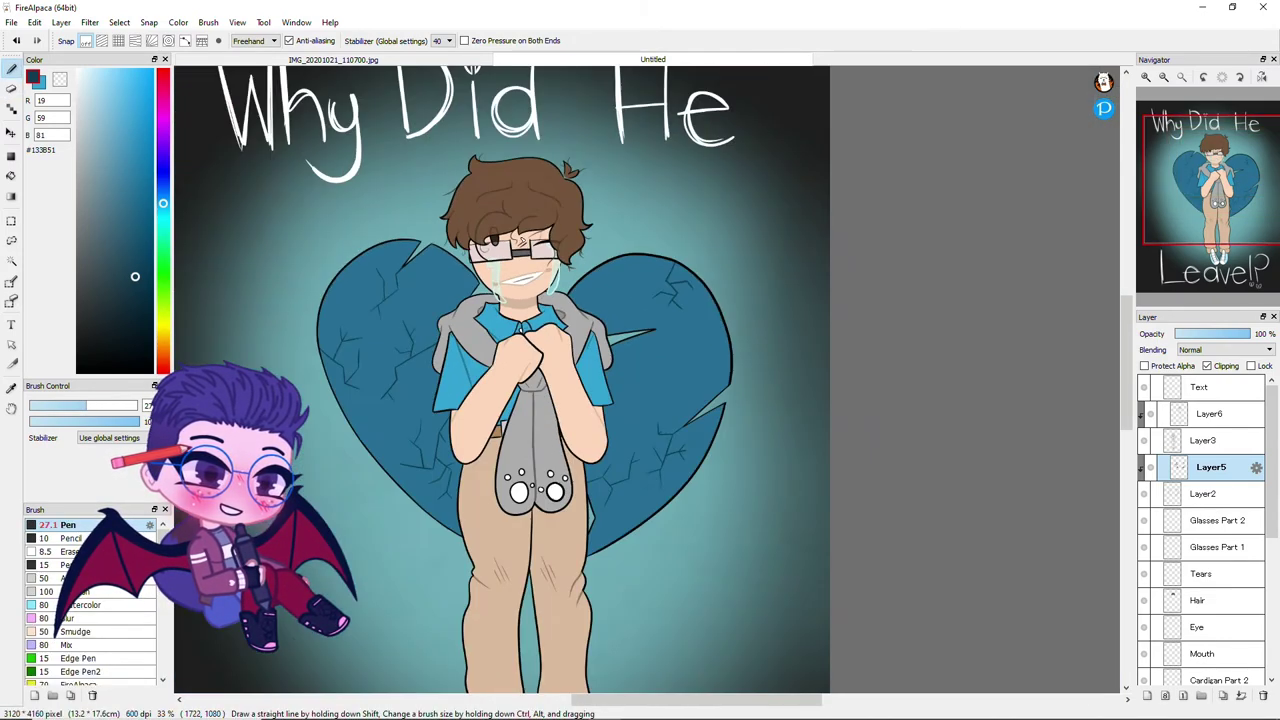
scroll(547, 300, up, 2)
scroll(547, 273, down, 1)
scroll(547, 273, down, 2)
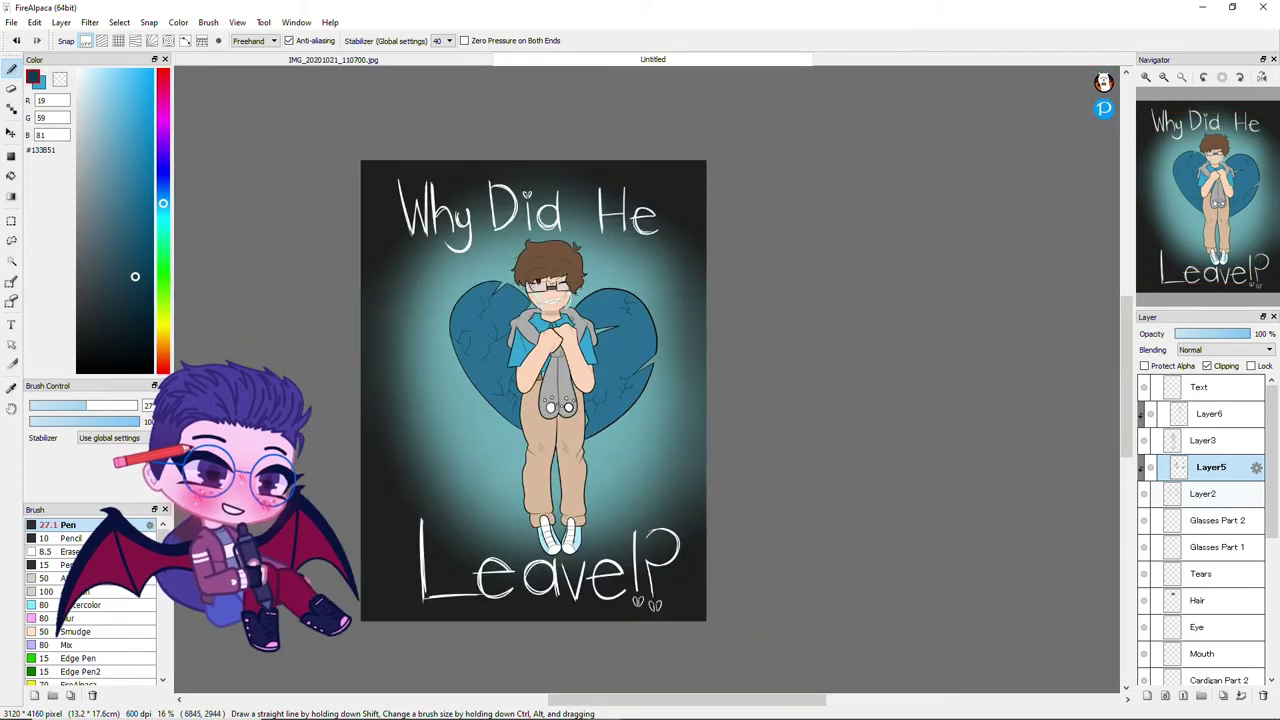
click(1216, 547)
key(ctrl+shift+n)
scroll(494, 377, up, 8)
alt+click(445, 345)
drag(445, 345, 494, 377)
scroll(452, 302, down, 4)
Add a new clipping layer above Hair and paint light brown #A97955 highlights across the crown and fringe
click(1202, 600)
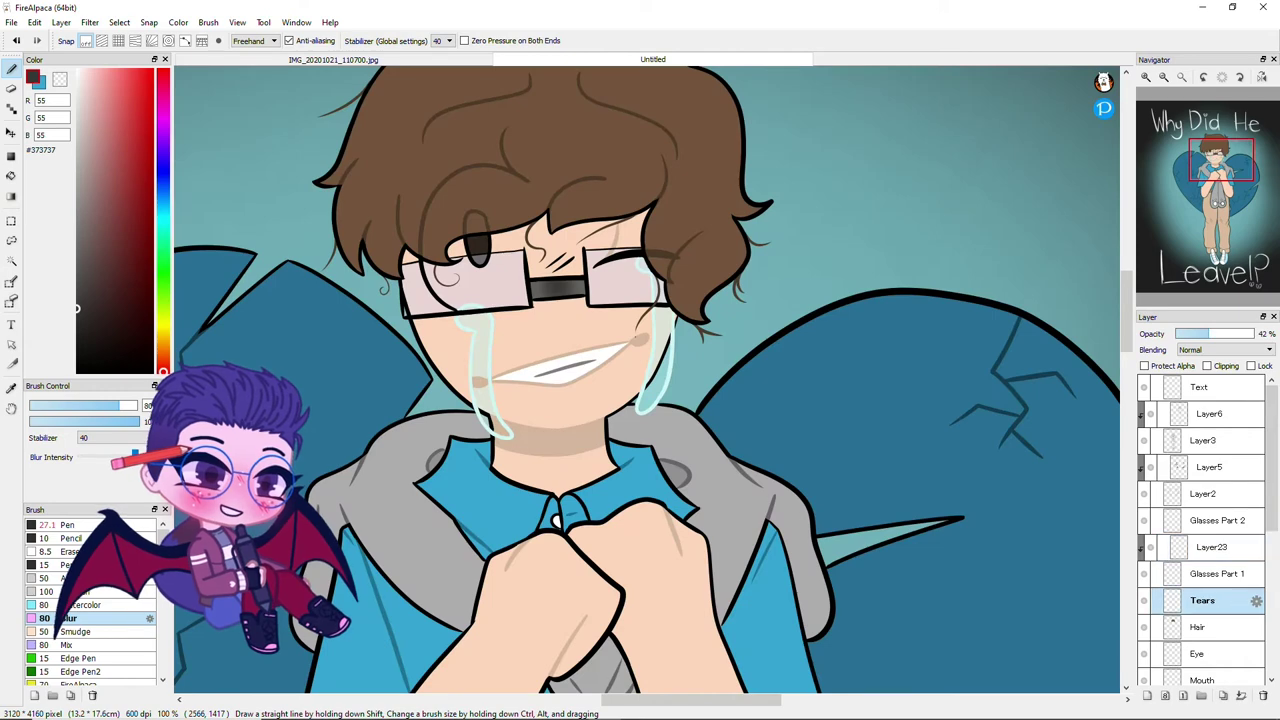
click(1197, 627)
key(ctrl+shift+n)
click(1207, 366)
drag(460, 260, 535, 455)
click(114, 171)
click(67, 524)
mouse_move(440, 360)
mouse_down()
mouse_move(535, 450)
mouse_move(800, 420)
mouse_up()
drag(560, 200, 780, 300)
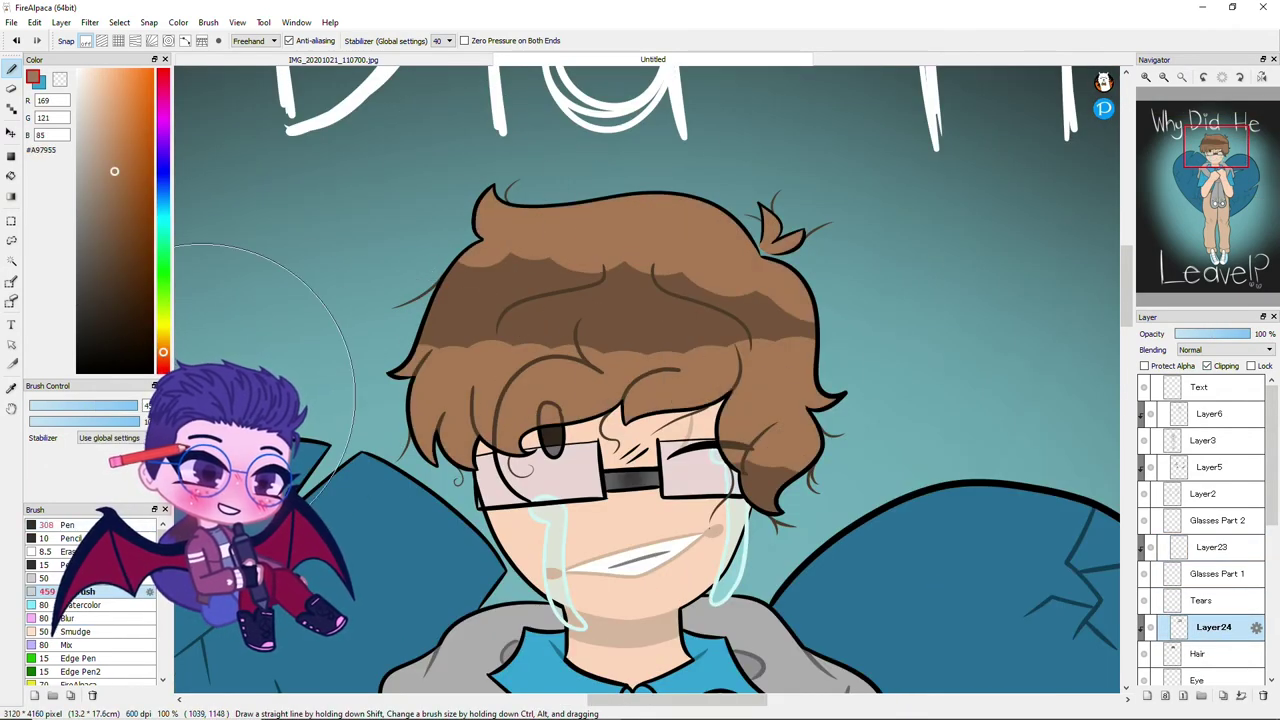
Blur the light brown hair highlights and paint dark brown #513623 strands along the hair's outer edges on a new clipped layer
mouse_move(645, 380)
mouse_down()
mouse_move(585, 290)
mouse_move(760, 320)
mouse_up()
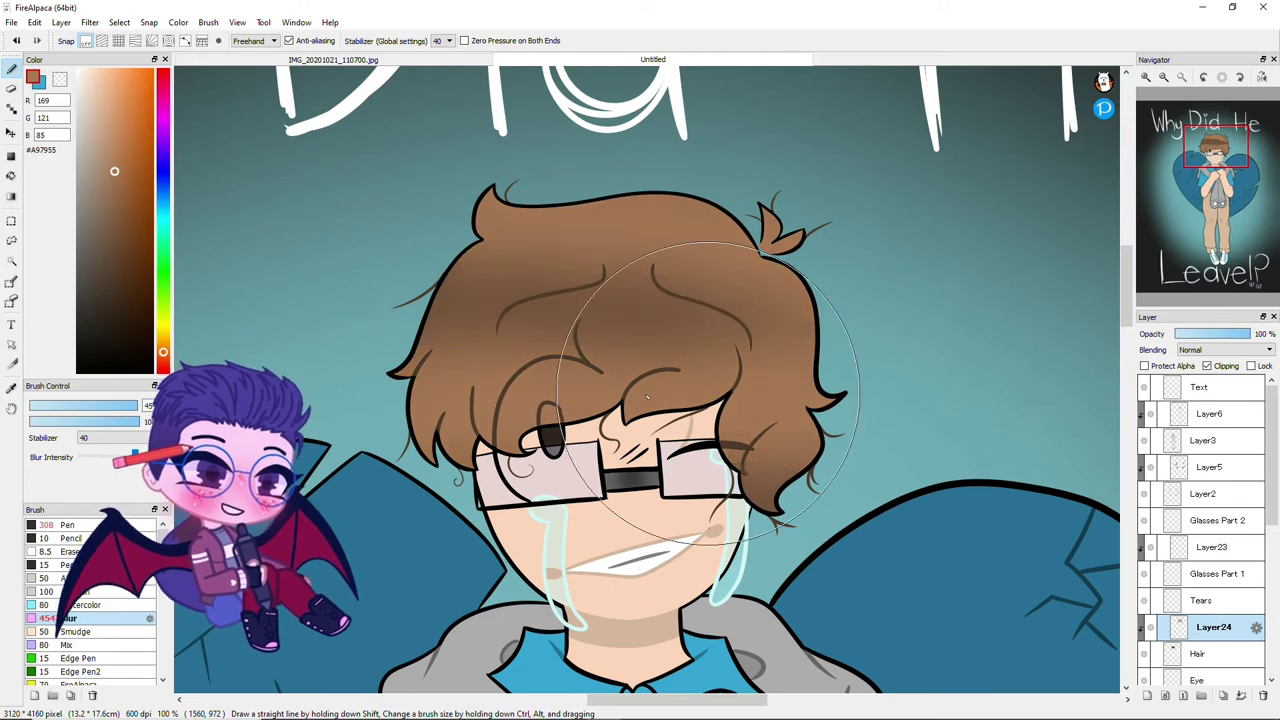
key(ctrl+shift+n)
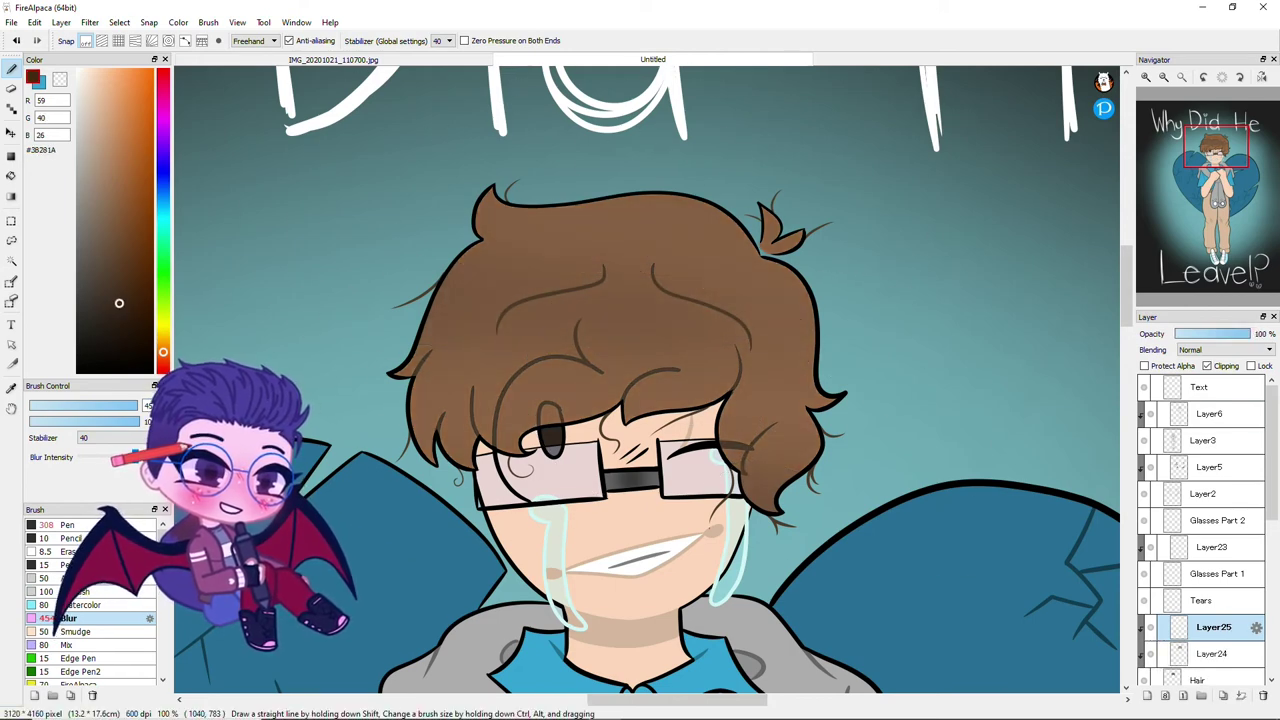
drag(525, 235, 405, 455)
drag(510, 232, 400, 372)
drag(485, 205, 735, 260)
drag(760, 268, 828, 410)
drag(772, 340, 828, 410)
mouse_move(742, 275)
mouse_down()
mouse_move(795, 342)
mouse_move(798, 485)
mouse_up()
drag(765, 510, 777, 428)
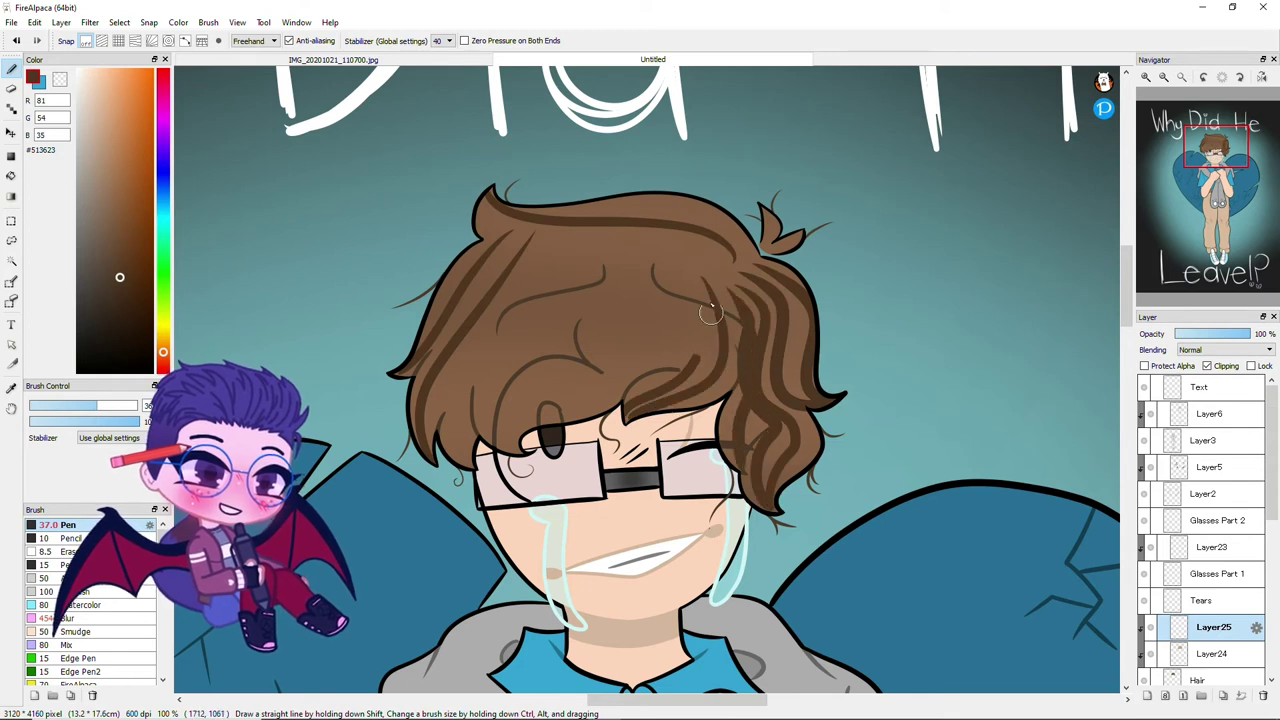
Fill the fringe and crown with more dark brown #513623 strands and blur them into soft hair shading
drag(598, 370, 505, 460)
drag(670, 272, 640, 372)
drag(610, 250, 480, 442)
drag(556, 248, 445, 465)
drag(565, 236, 552, 248)
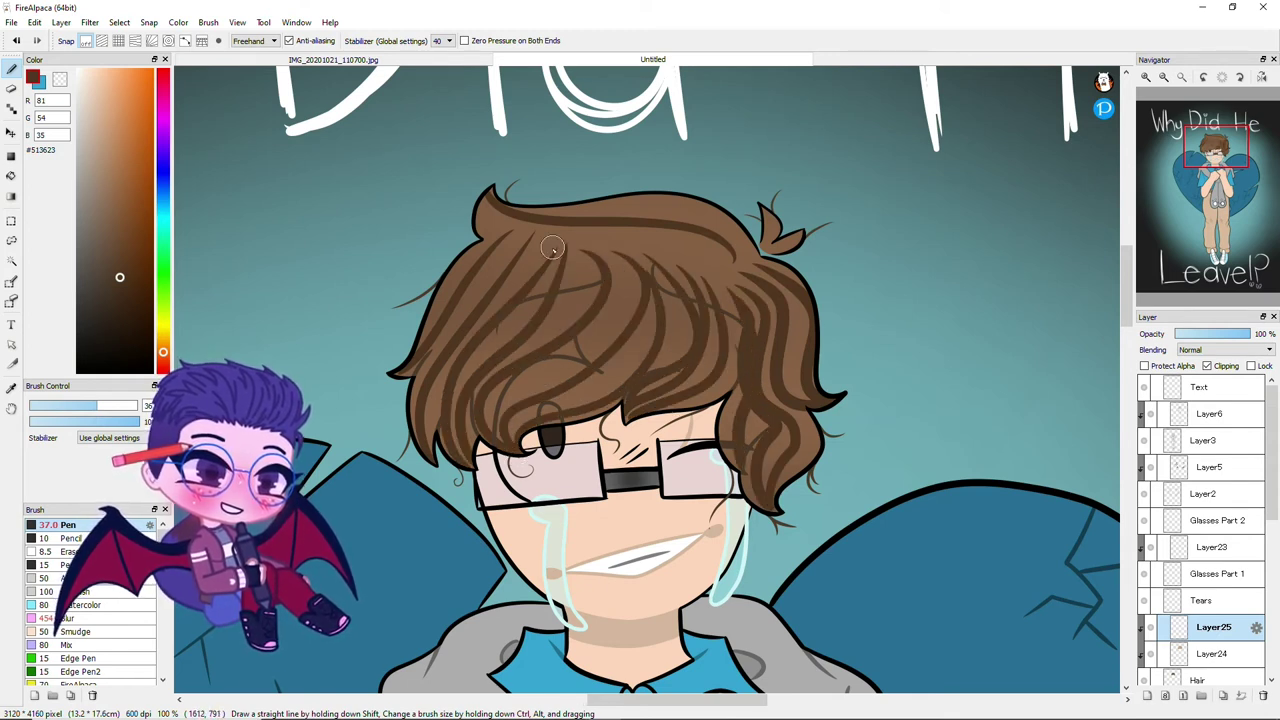
mouse_move(648, 380)
mouse_down()
mouse_move(520, 420)
mouse_move(757, 428)
mouse_move(800, 470)
mouse_up()
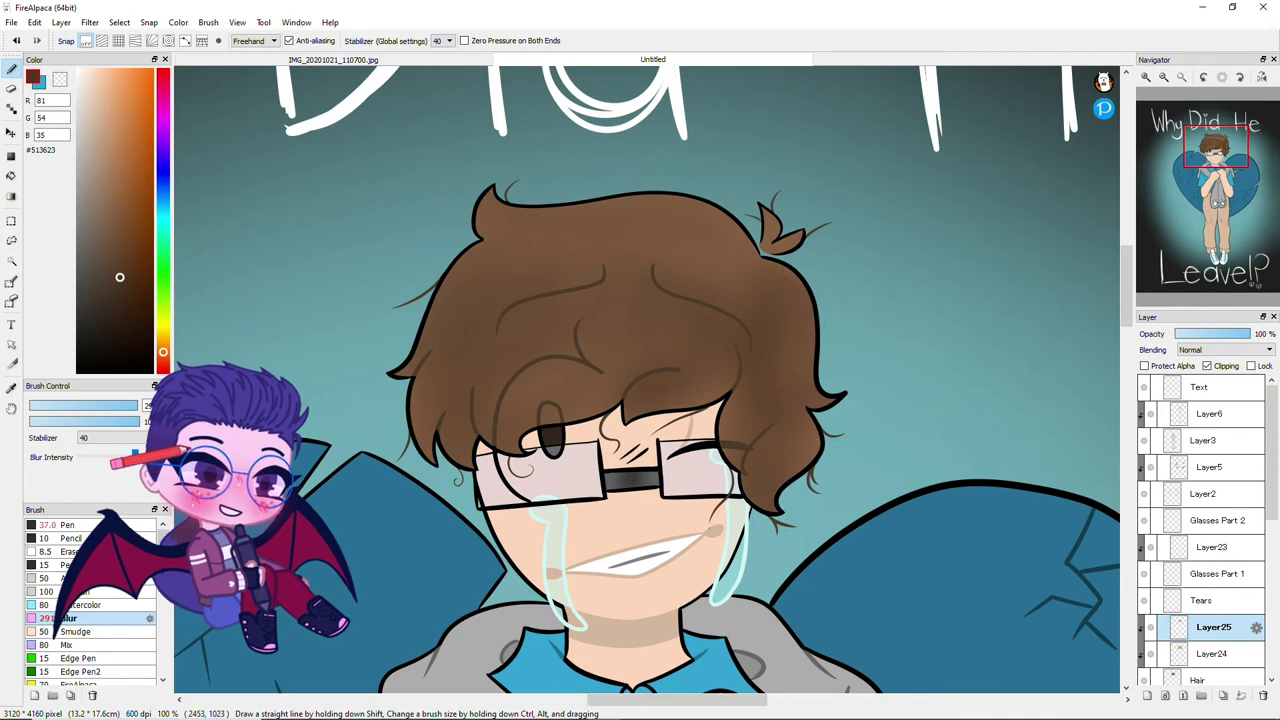
On a new unclipped layer above Glasses Part 2, paint white diagonal reflections on the left lens and blur them
key(ctrl+shift+n)
key(x)
scroll(662, 496, up, 2)
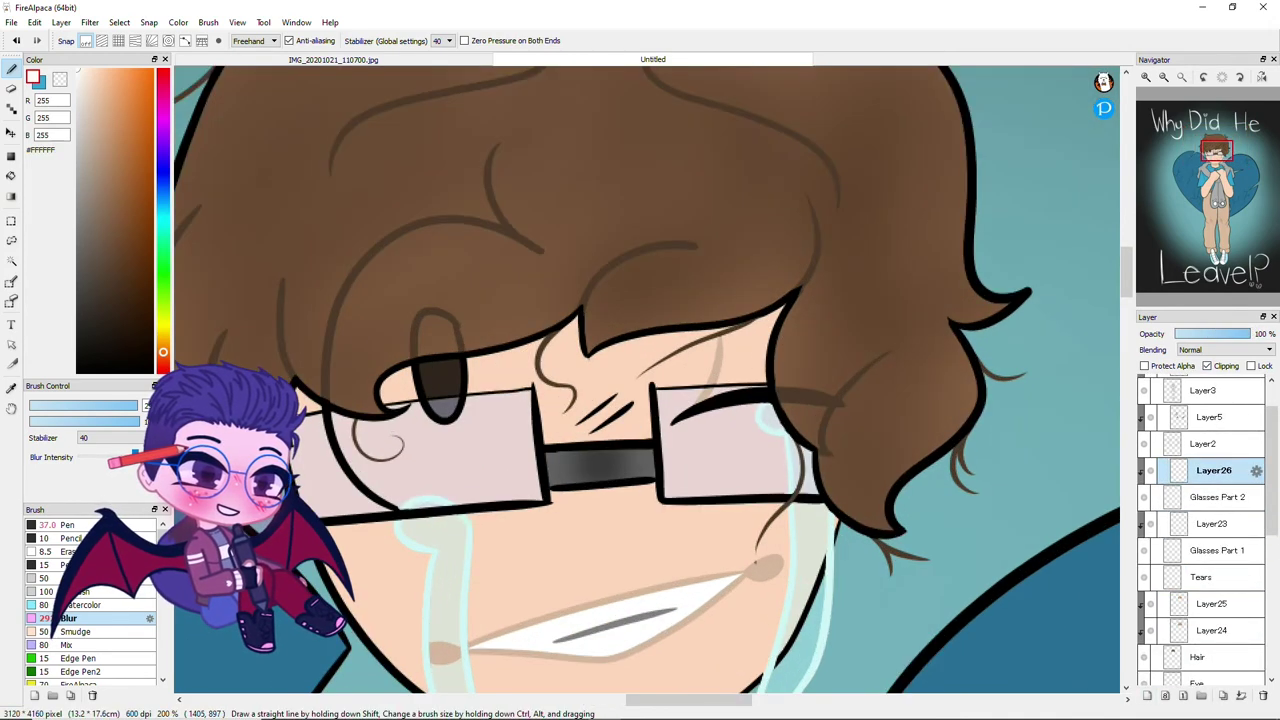
drag(532, 393, 310, 495)
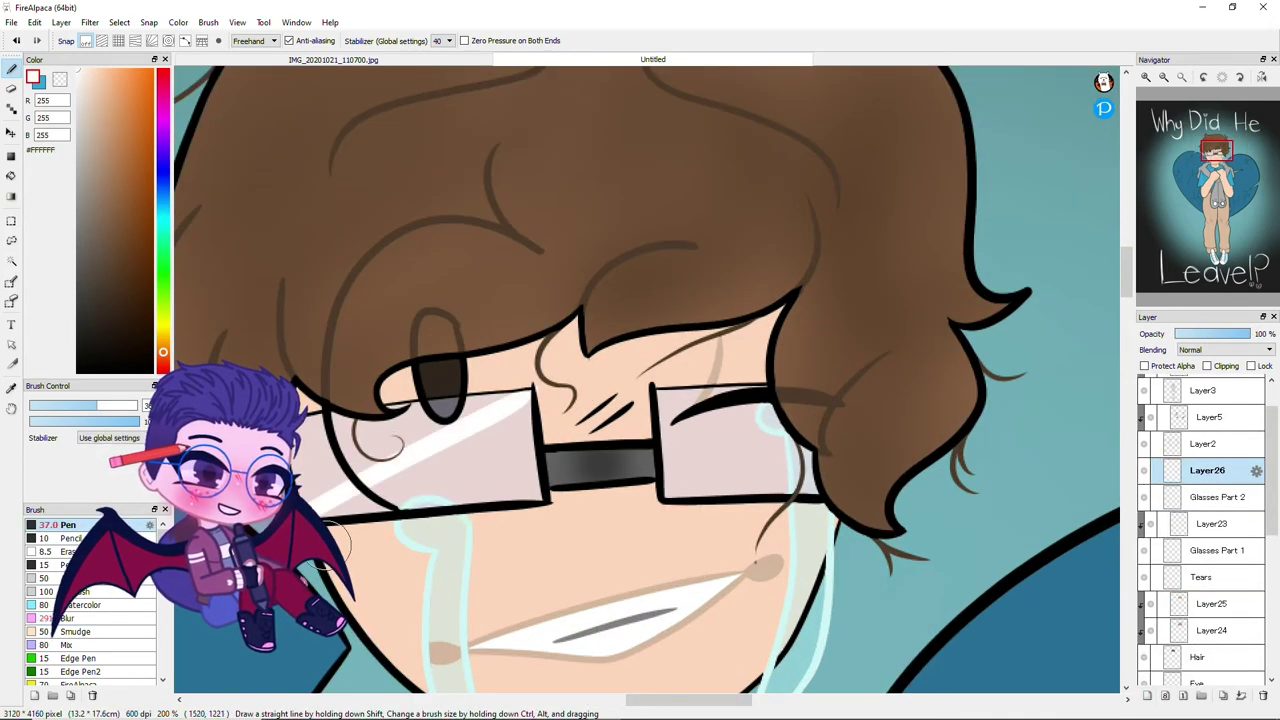
key(e)
key(b)
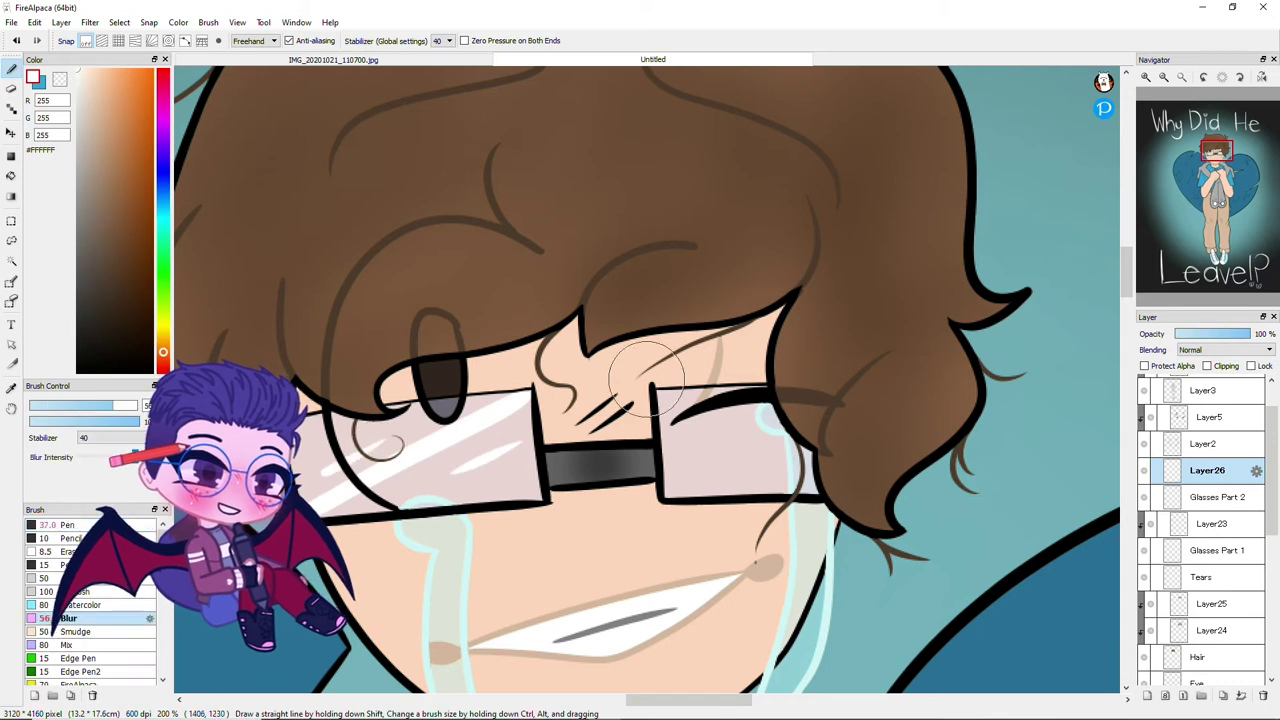
key(e)
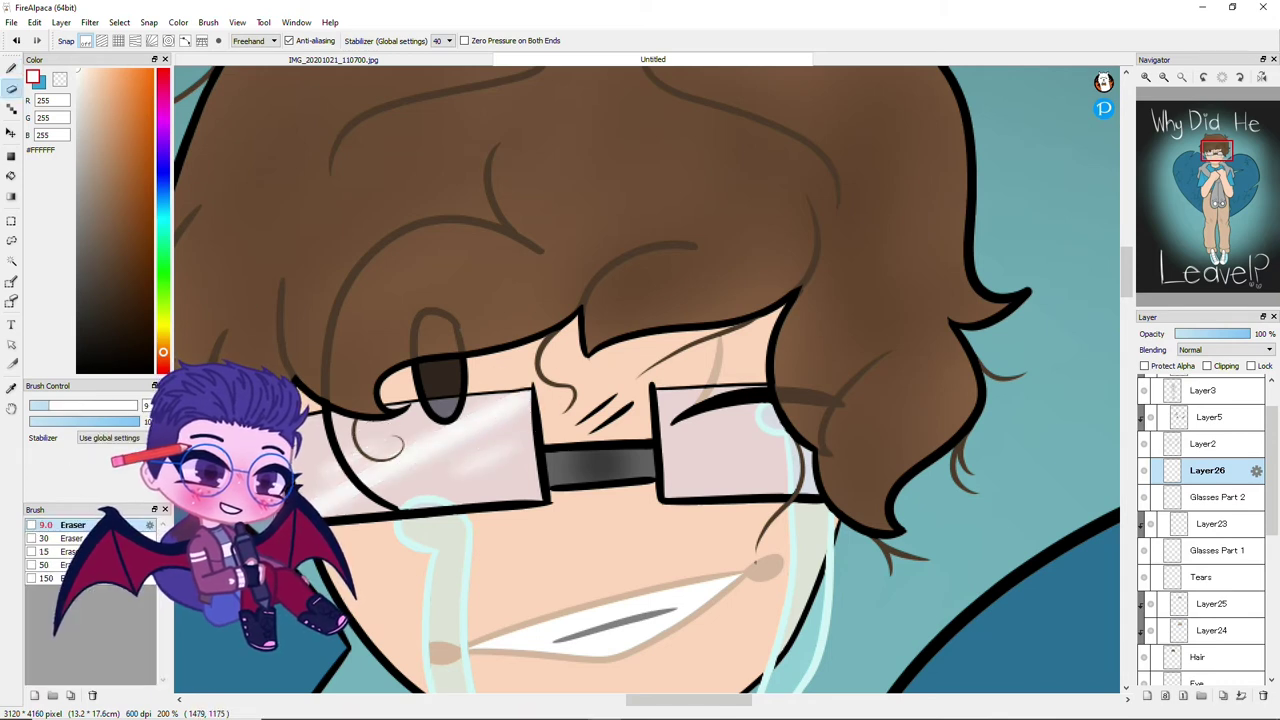
Paint white diagonal reflections across the right lens and blur them
key(b)
drag(665, 392, 795, 480)
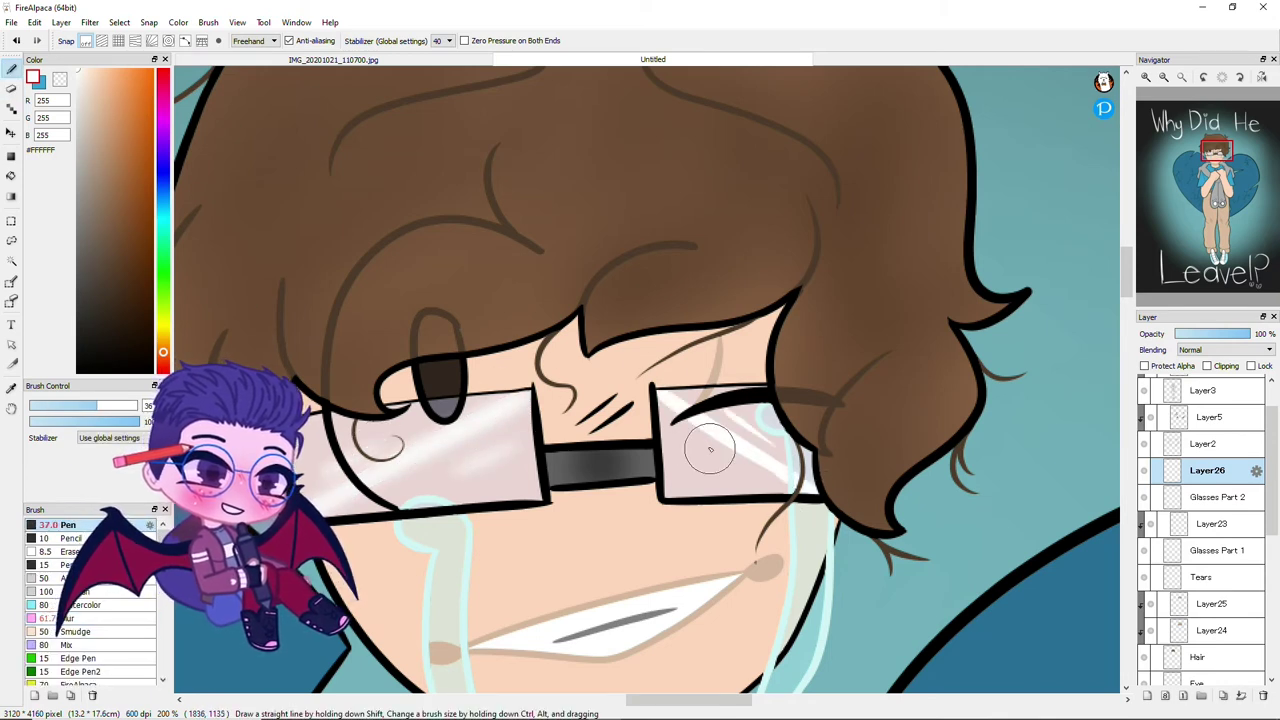
key(ctrl+z)
key(e)
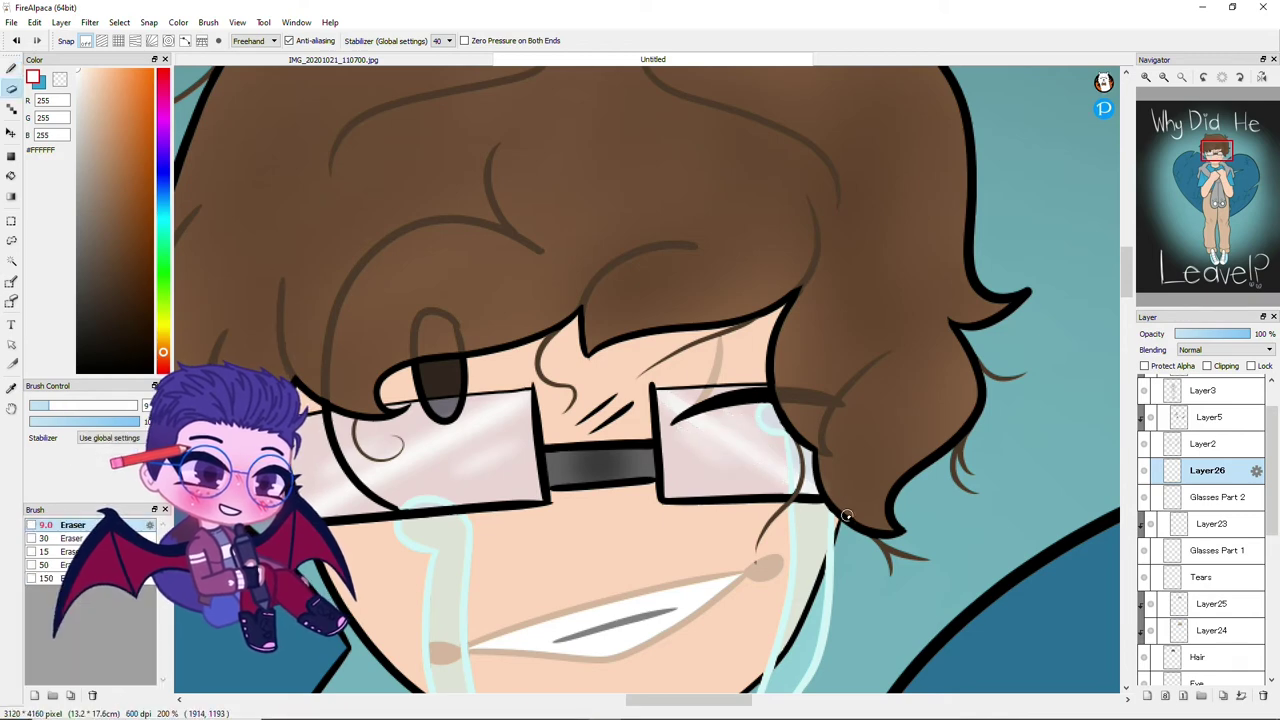
On a new clipped layer above Eye, shade the upper part of the open eye with near-black brown #201914
scroll(719, 457, down, 5)
scroll(1210, 520, down, 1)
click(1213, 600)
scroll(529, 402, up, 6)
alt+click(529, 402)
alt+click(467, 470)
key(b)
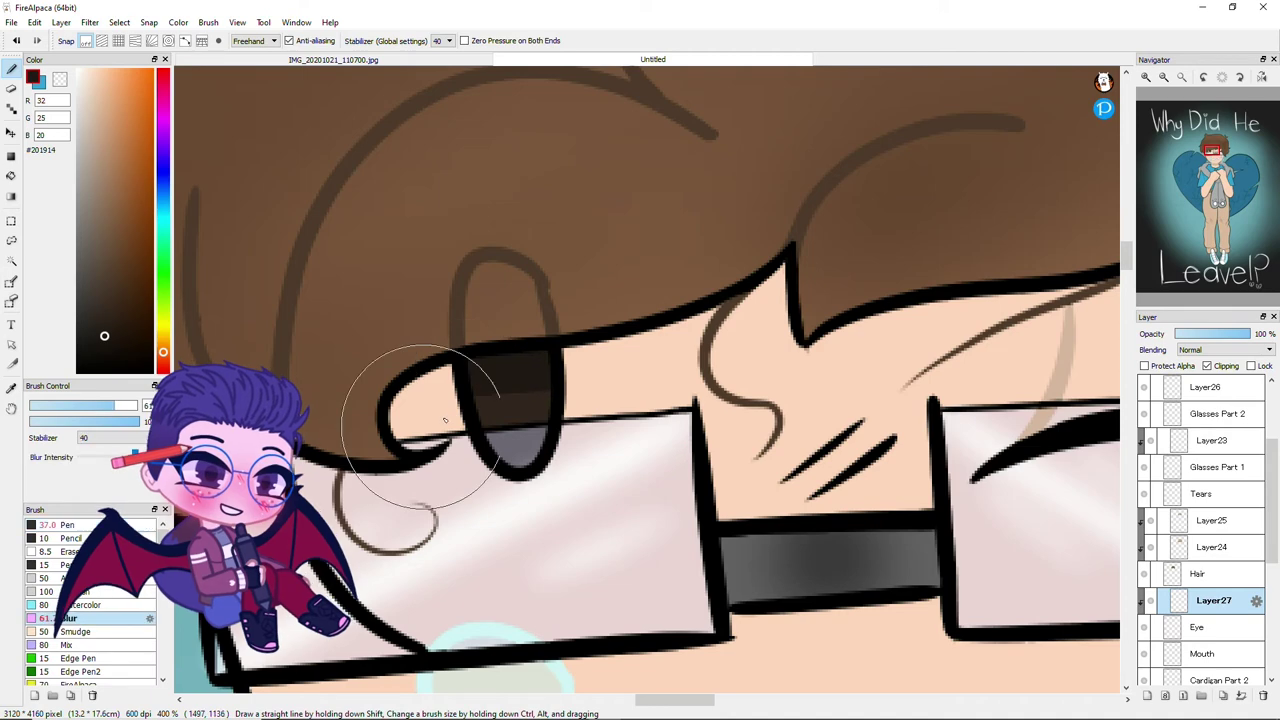
On a new clipped layer above Mouth, shade the upper teeth with light grey #B9B9B9 and blur the shading
scroll(427, 289, down, 4)
scroll(1210, 520, down, 1)
click(1202, 604)
click(1147, 695)
scroll(820, 410, up, 5)
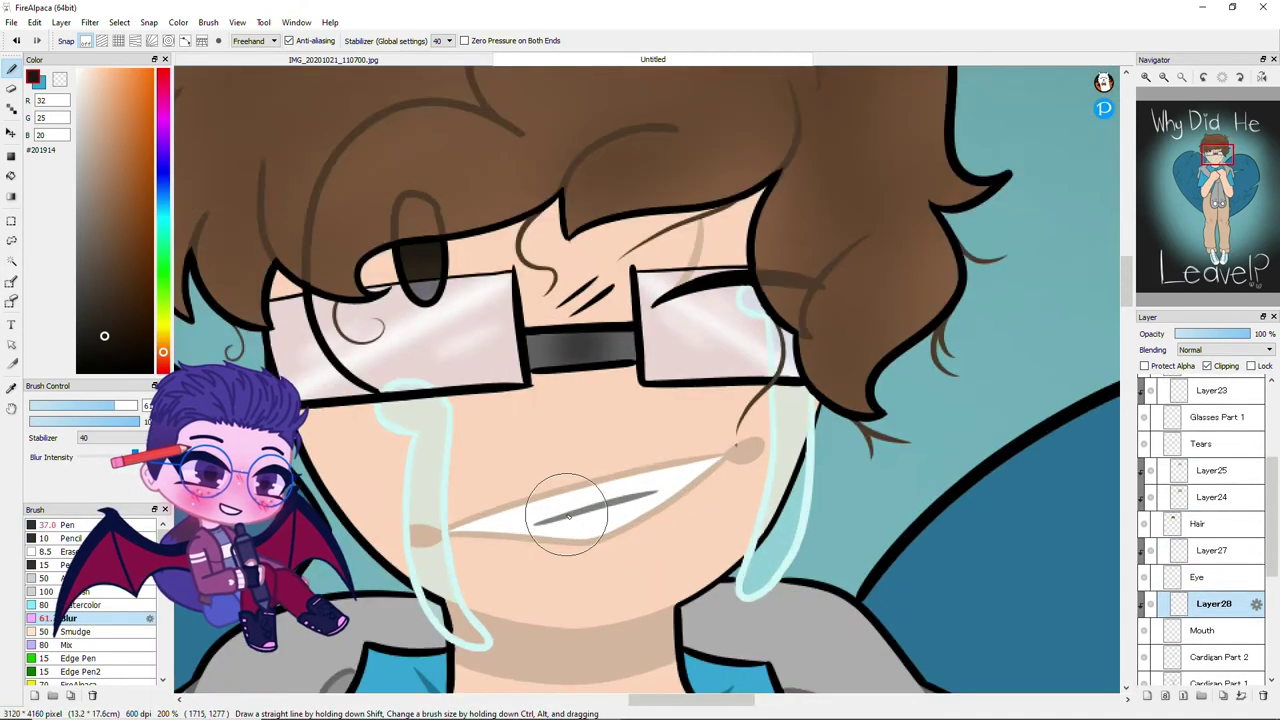
alt+click(820, 410)
alt+click(820, 410)
drag(820, 410, 797, 443)
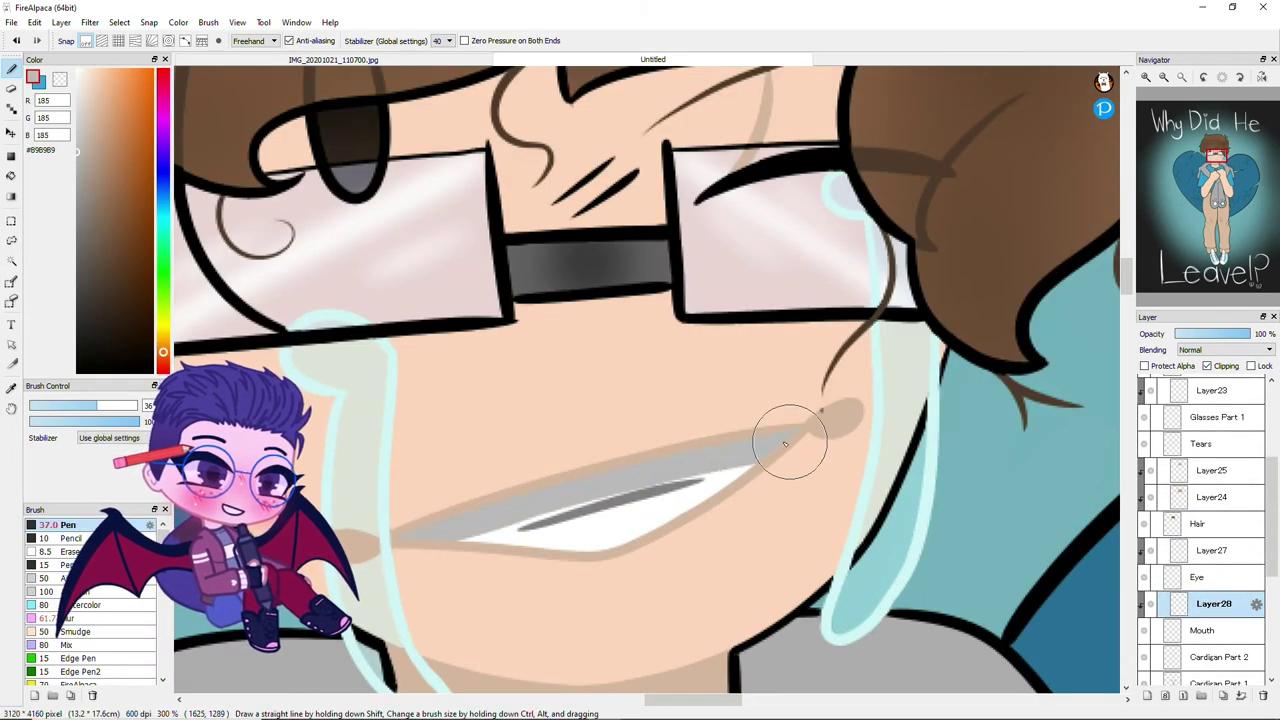
drag(460, 555, 786, 425)
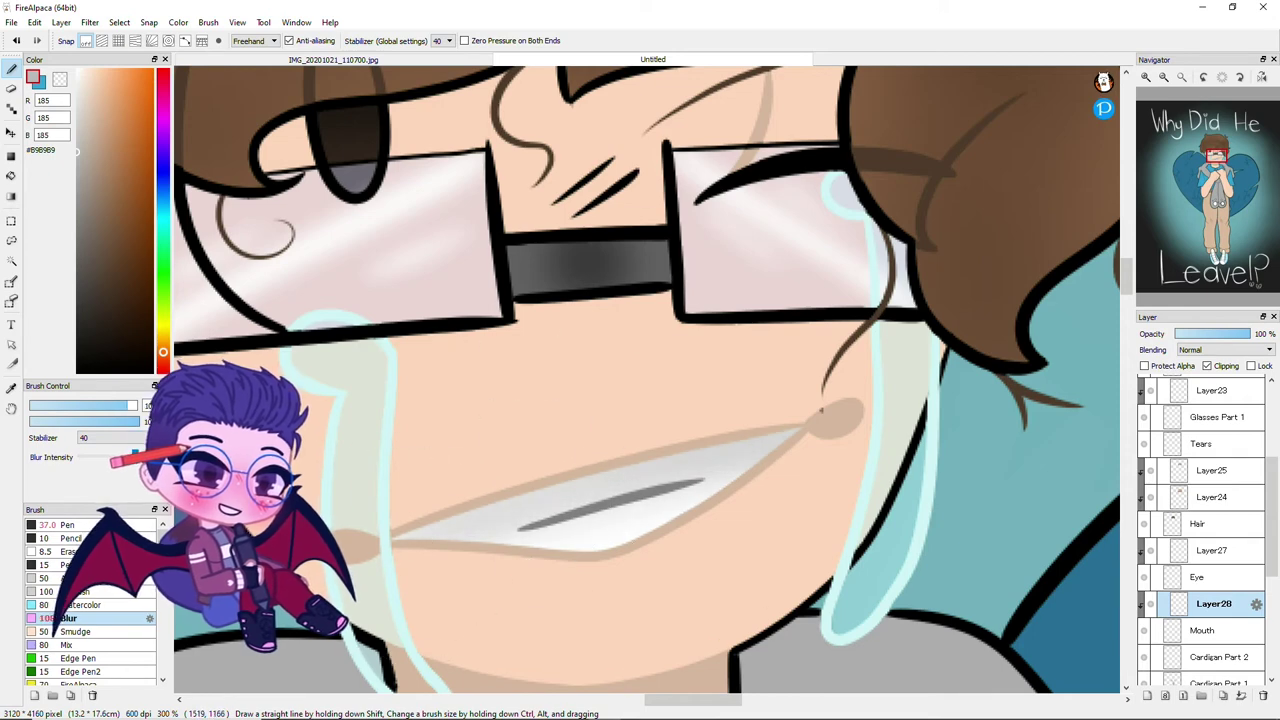
On a new clipped layer above Cardigan Part 1, shade the cardigan's left shoulder, collar edge and knot with grey #838383
ctrl+shift+click(827, 413)
alt+click(827, 413)
scroll(1210, 500, down, 5)
click(1215, 613)
scroll(1110, 568, down, 2)
click(1147, 695)
click(1207, 365)
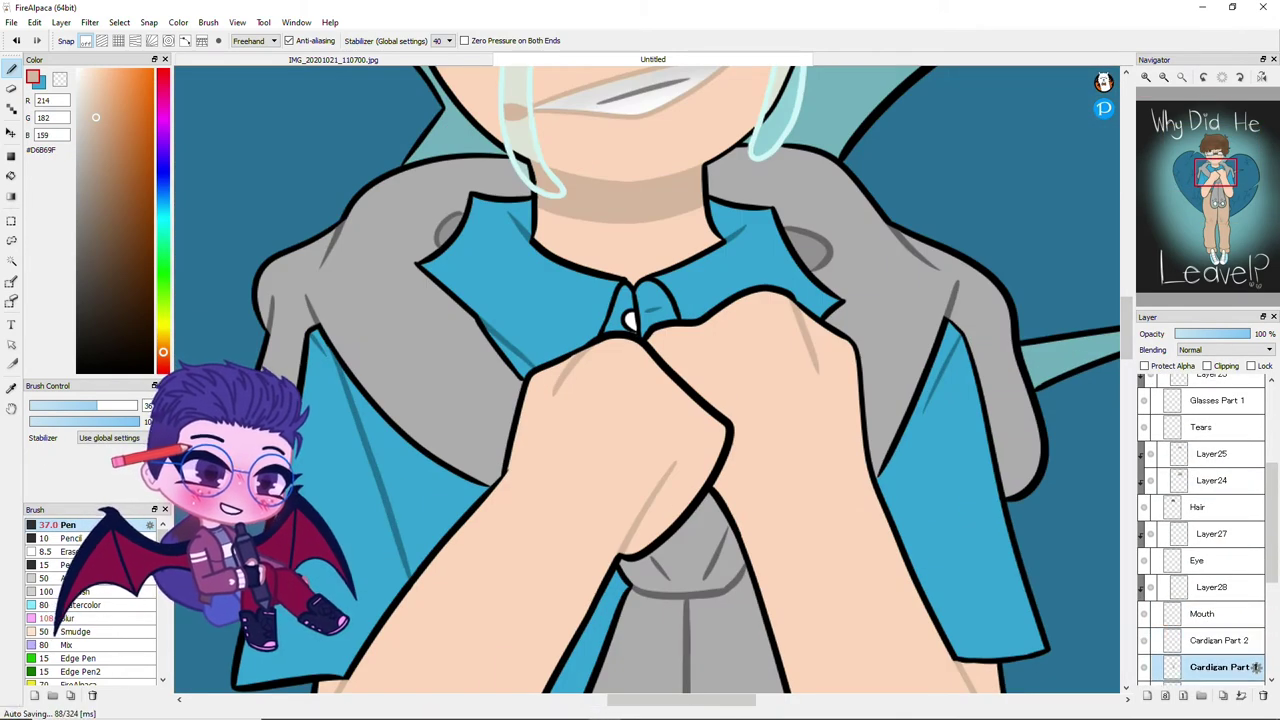
scroll(277, 113, down, 1)
click(76, 216)
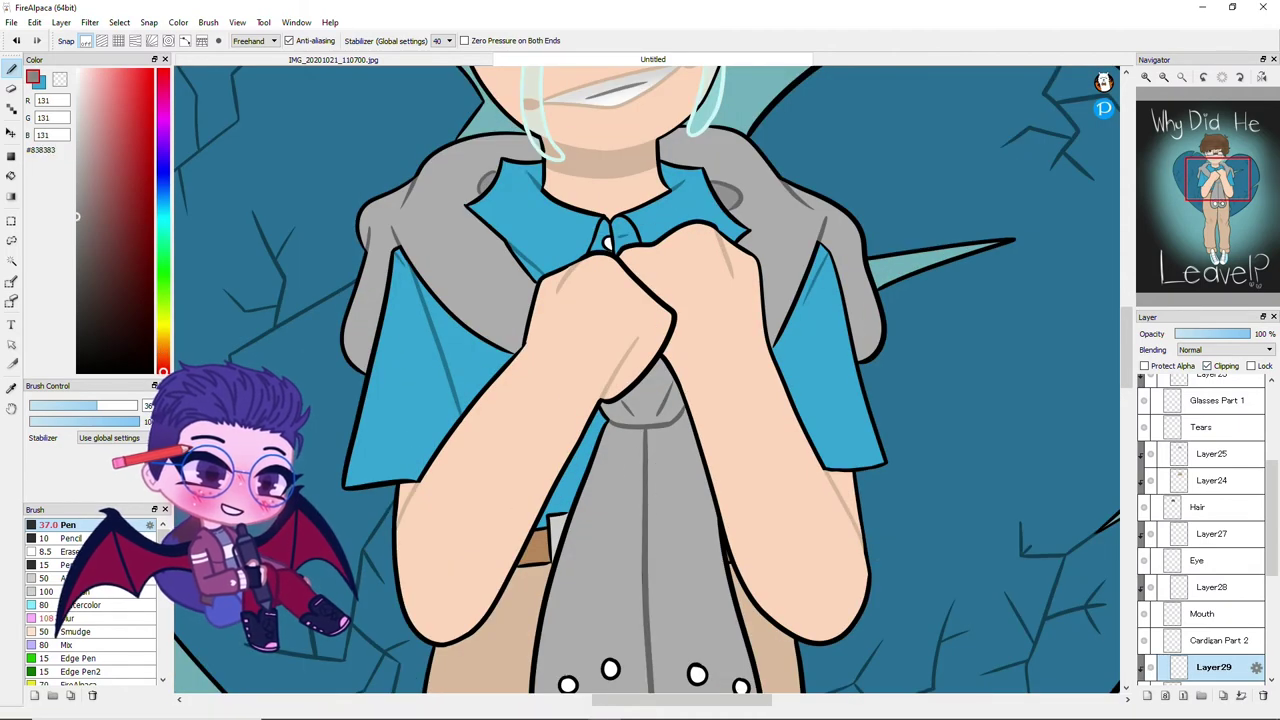
drag(356, 281, 394, 247)
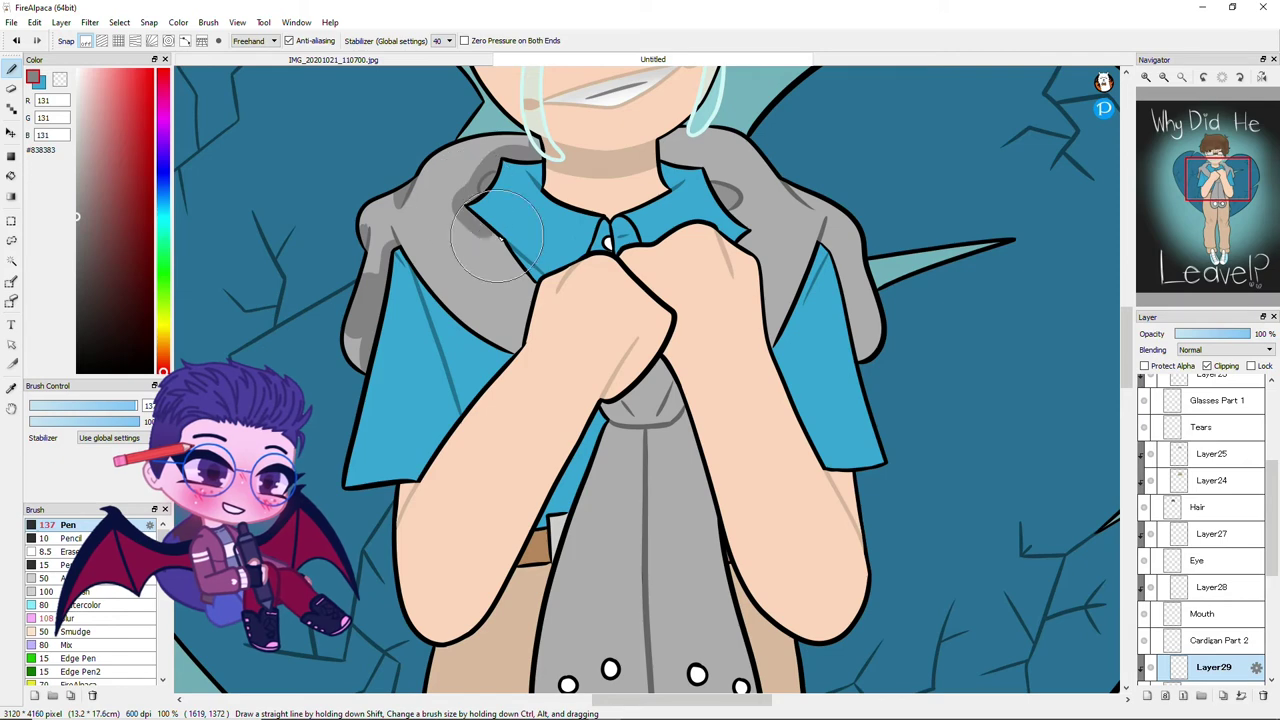
mouse_move(497, 237)
mouse_down()
mouse_move(534, 286)
mouse_move(500, 384)
mouse_up()
drag(643, 394, 660, 420)
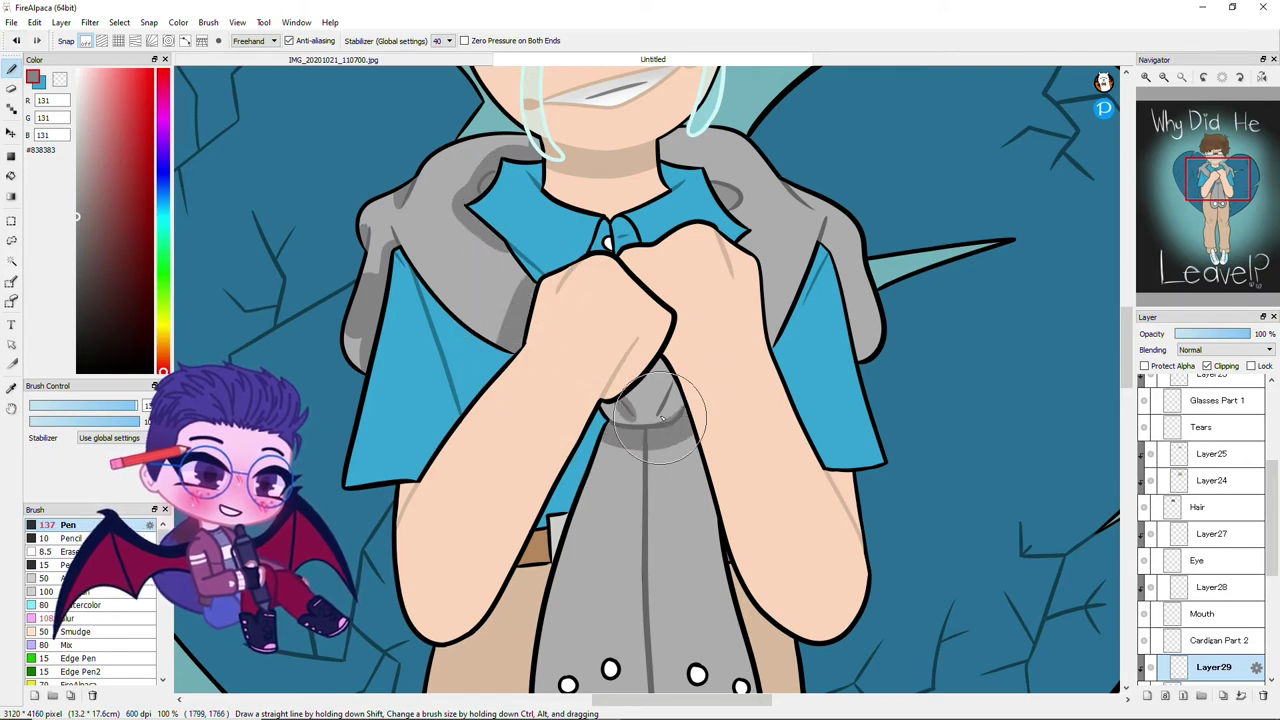
Shade the hanging cardigan's centre seam and the right shoulder folds with grey #838383, and blur the cardigan shading
scroll(676, 362, down, 2)
scroll(600, 560, up, 3)
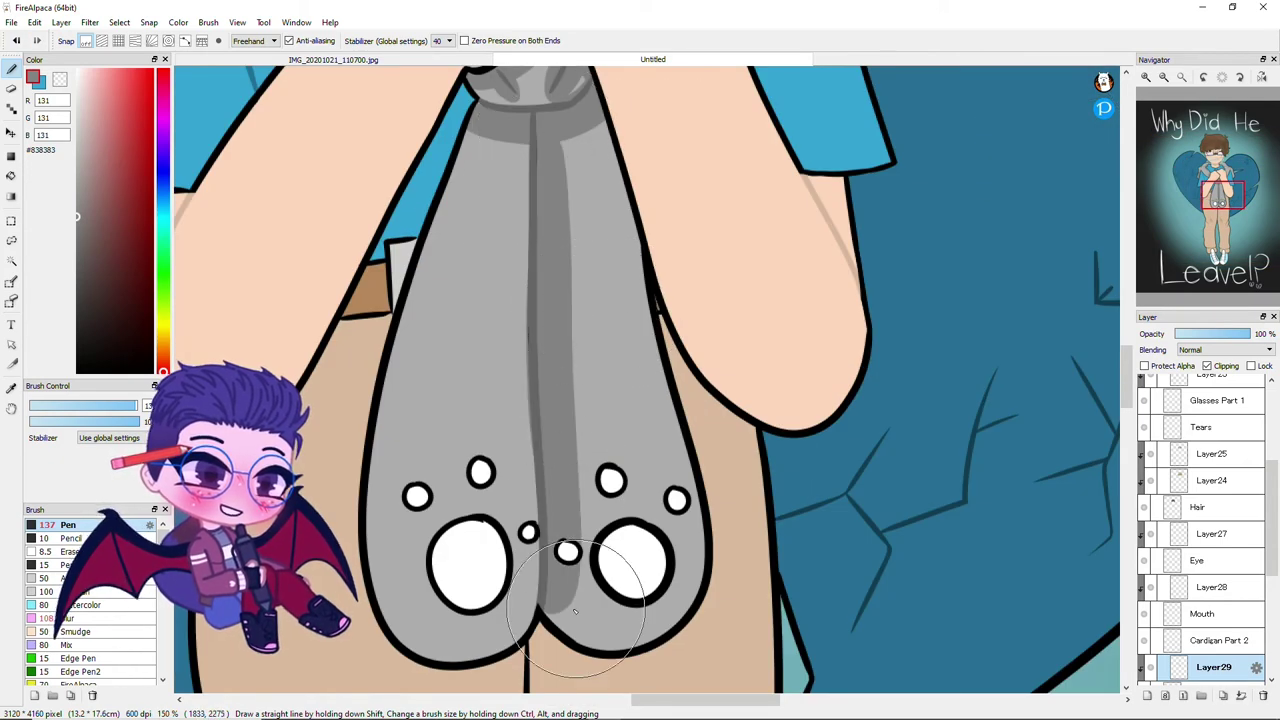
scroll(664, 636, down, 2)
scroll(600, 300, up, 2)
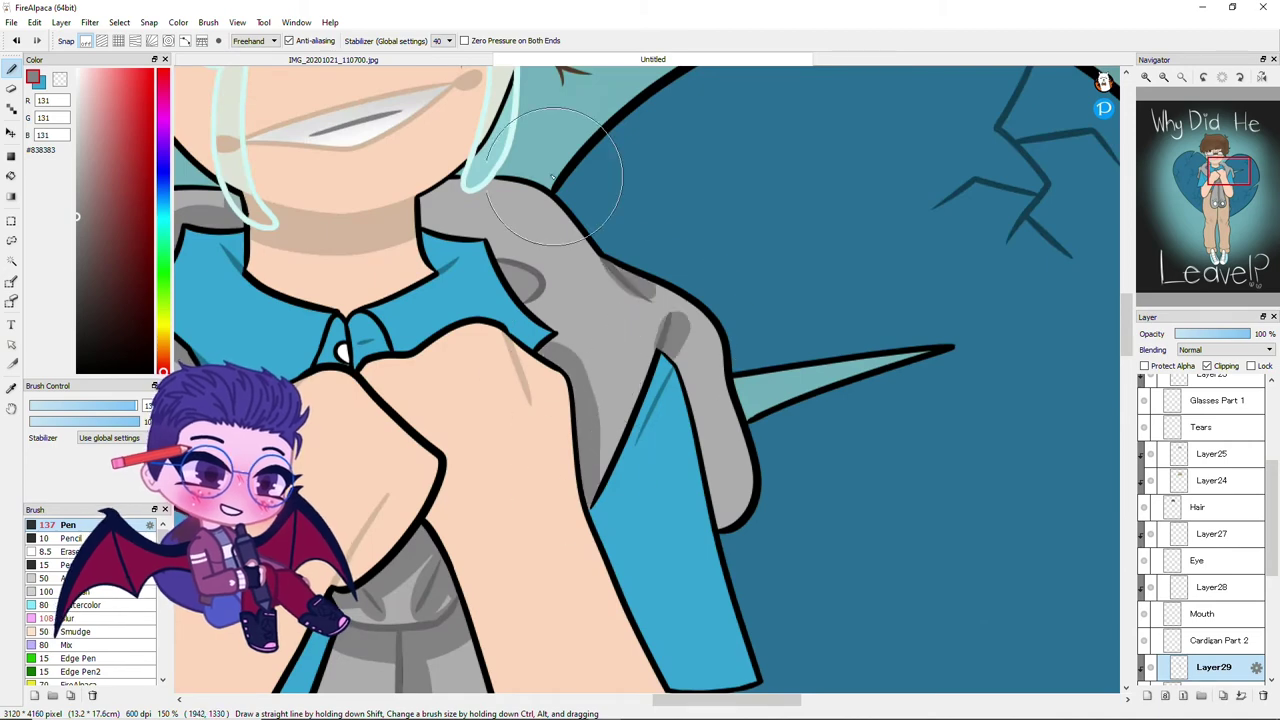
mouse_move(557, 203)
mouse_down()
mouse_move(546, 232)
mouse_move(737, 457)
mouse_up()
scroll(848, 320, down, 2)
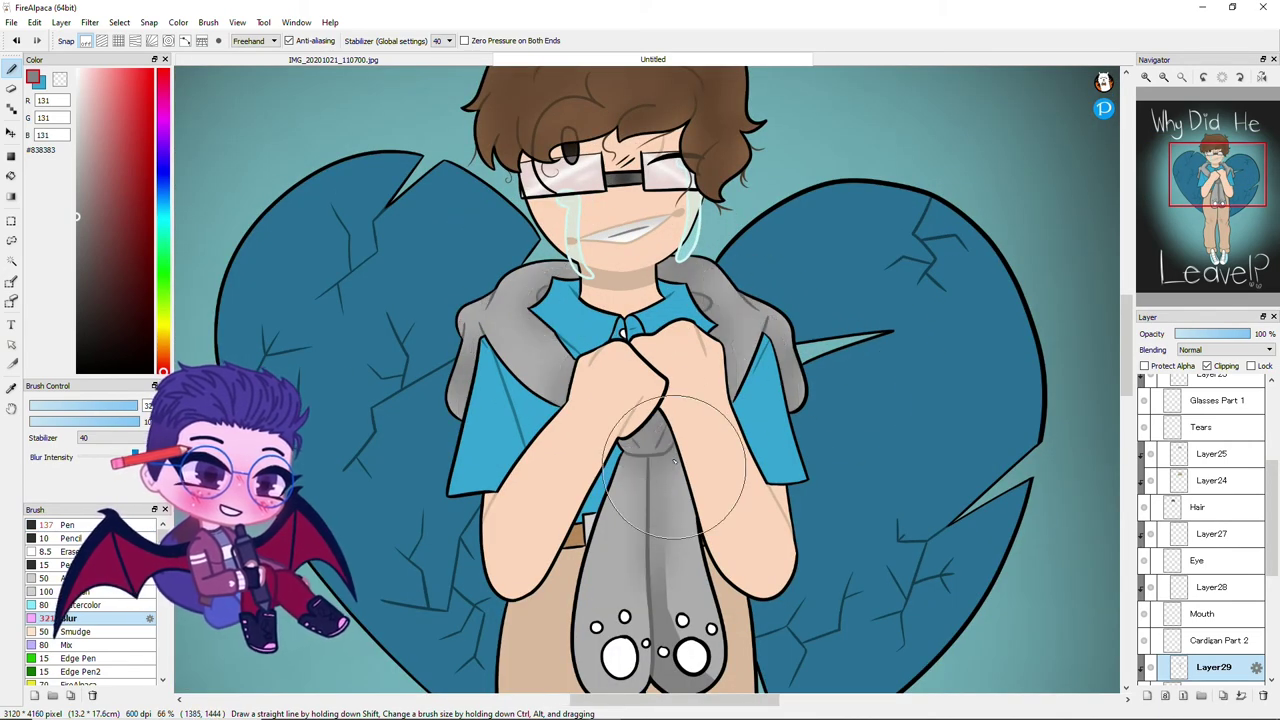
drag(690, 560, 700, 625)
On a new clipped layer above Cardigan Part 2, shade the white paw pads with light grey #DEDEDE and blur them
click(1147, 695)
scroll(680, 690, up, 3)
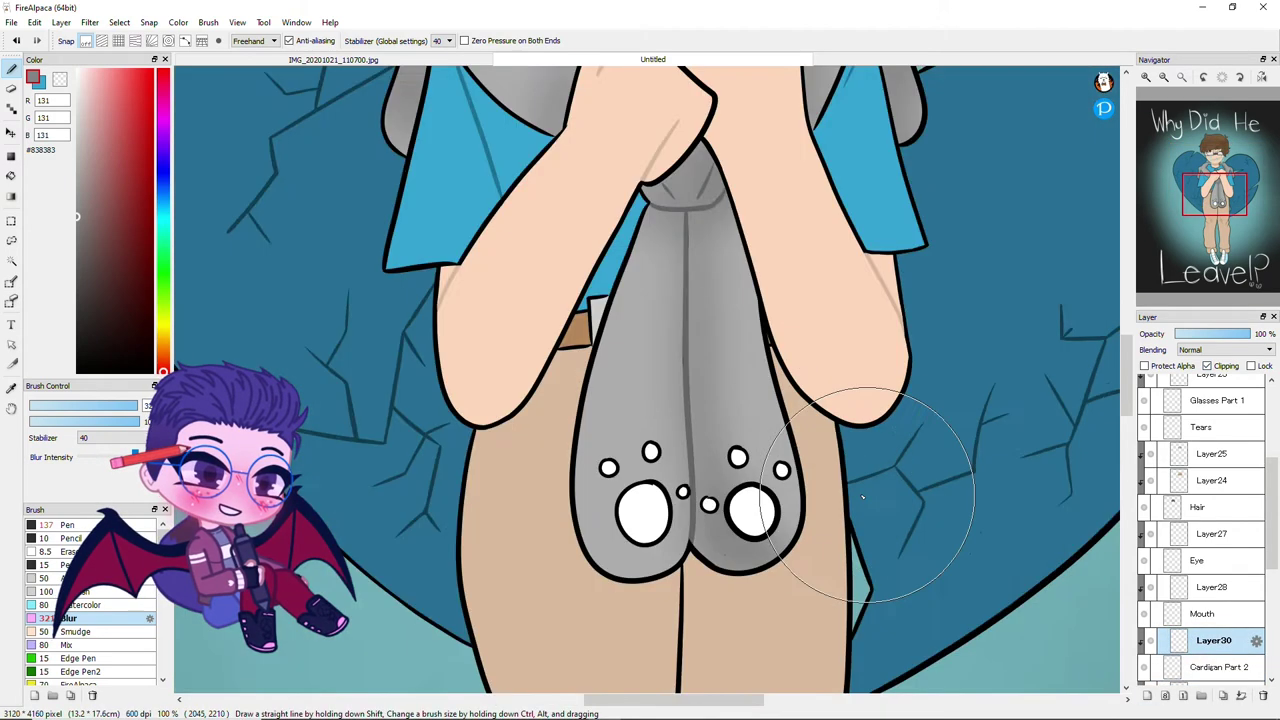
click(67, 525)
drag(705, 472, 735, 548)
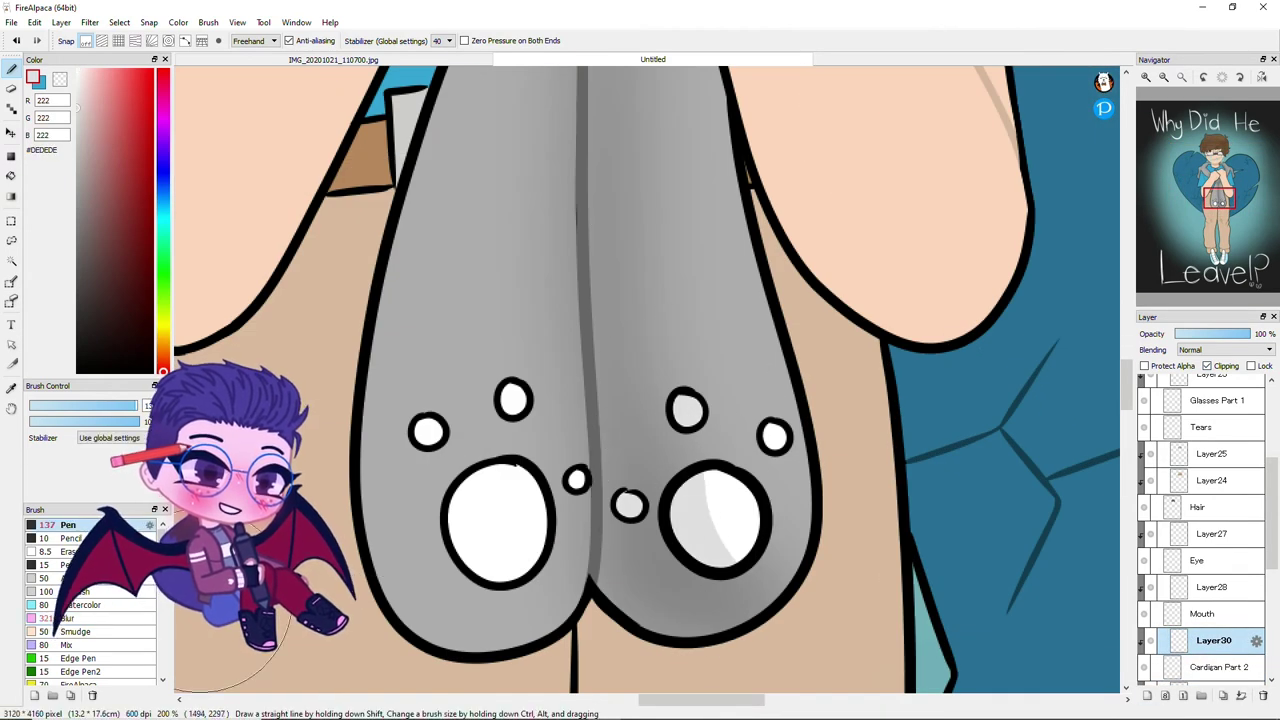
drag(455, 540, 540, 518)
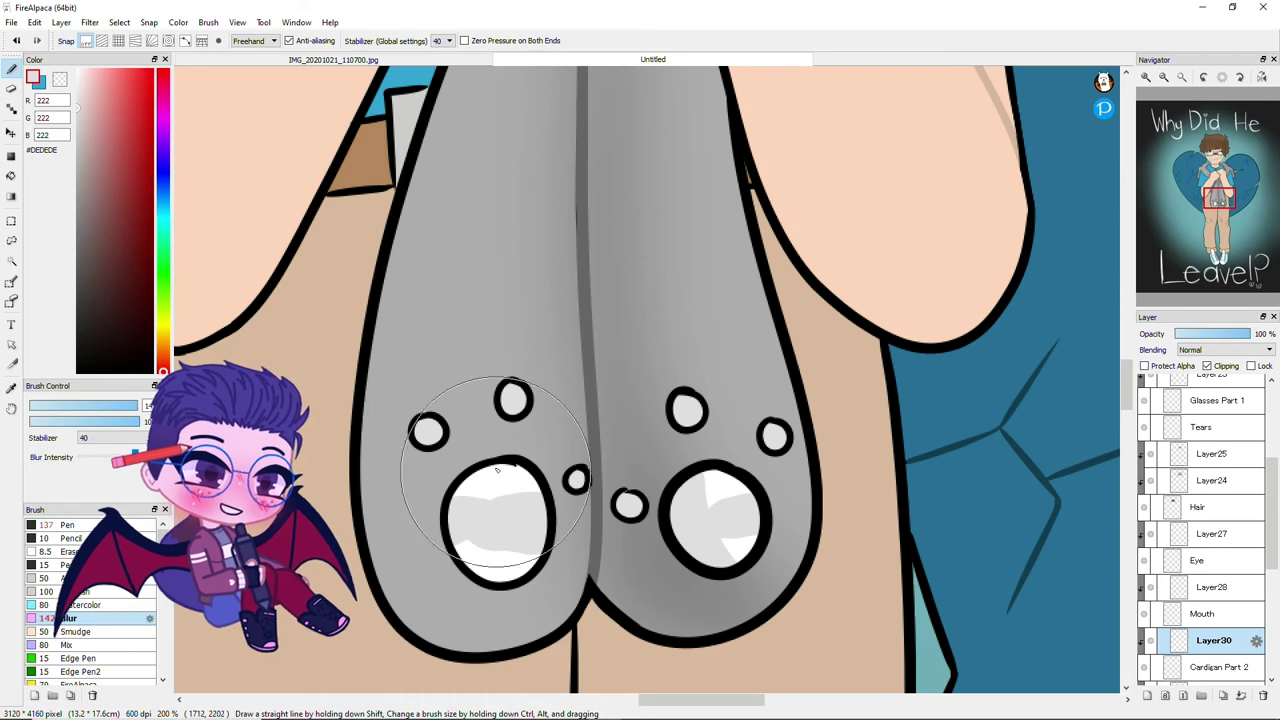
On a new clipped layer above Shirt, shade the collar's folds, lower edges and button placket with darker blue #288AB4
scroll(600, 450, down, 3)
scroll(600, 350, up, 2)
scroll(1200, 550, down, 2)
click(1200, 647)
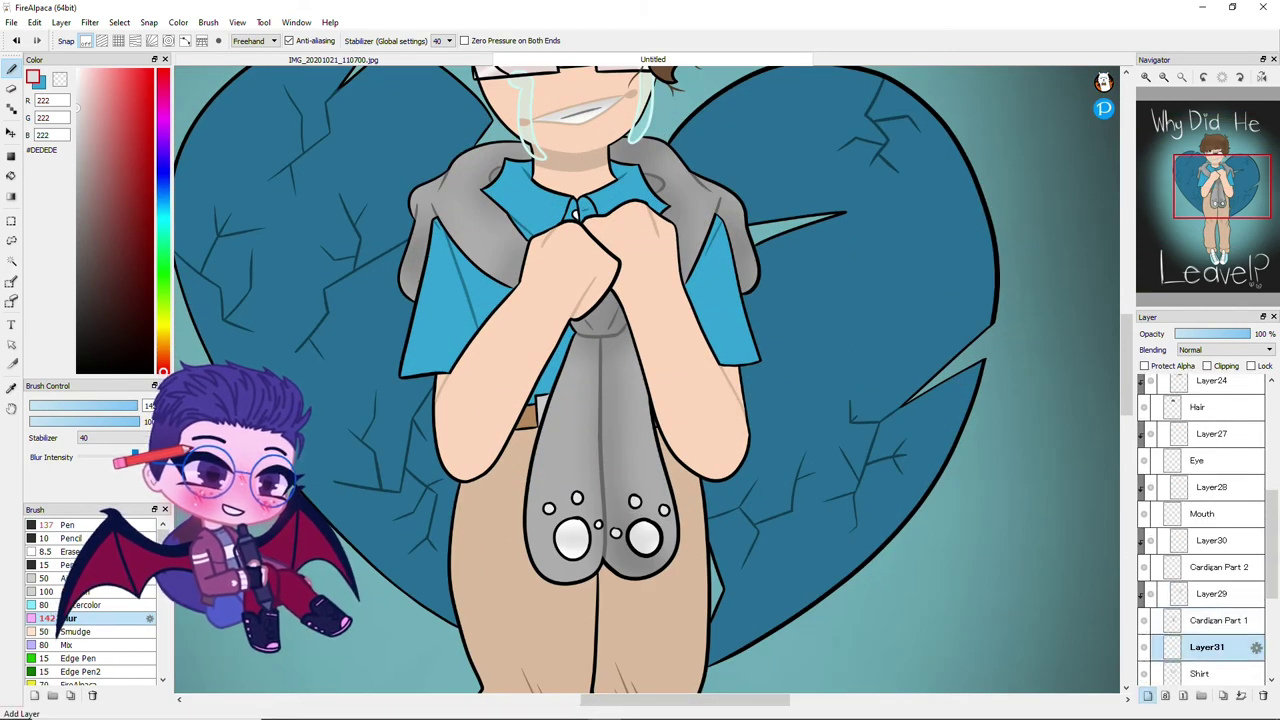
click(1147, 695)
click(1207, 365)
scroll(514, 329, up, 3)
alt+click(520, 410)
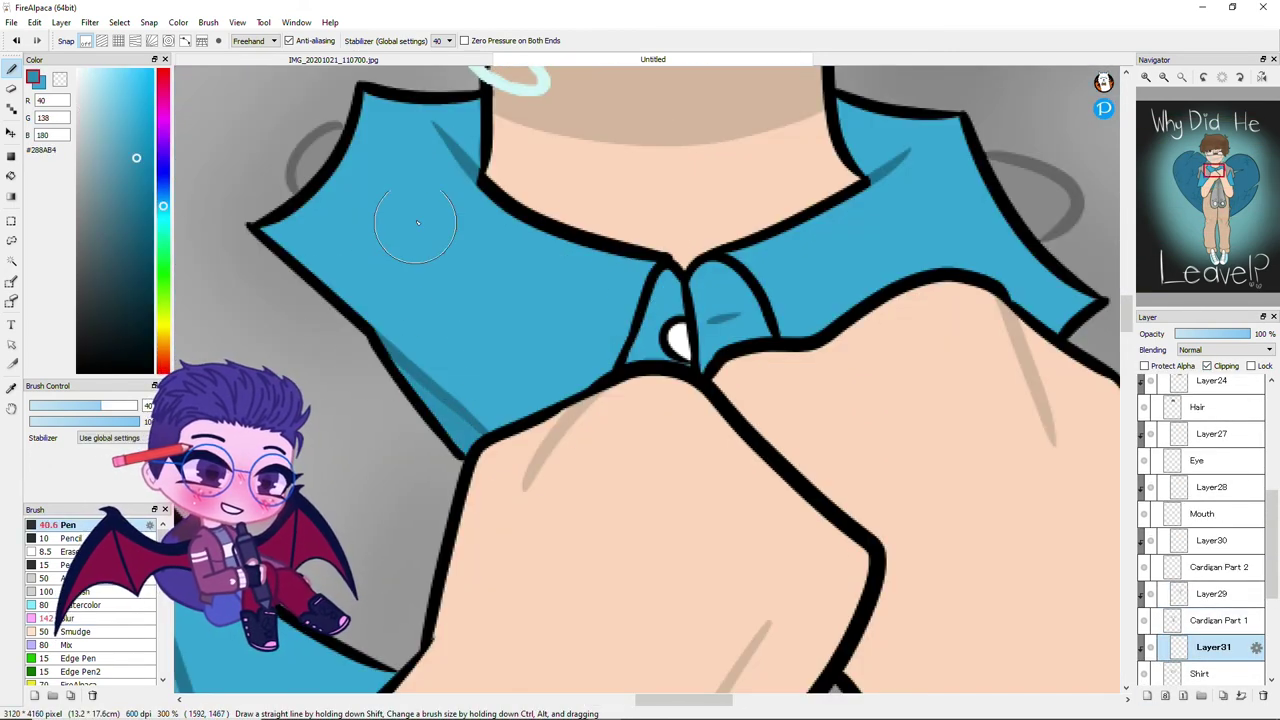
drag(668, 268, 646, 358)
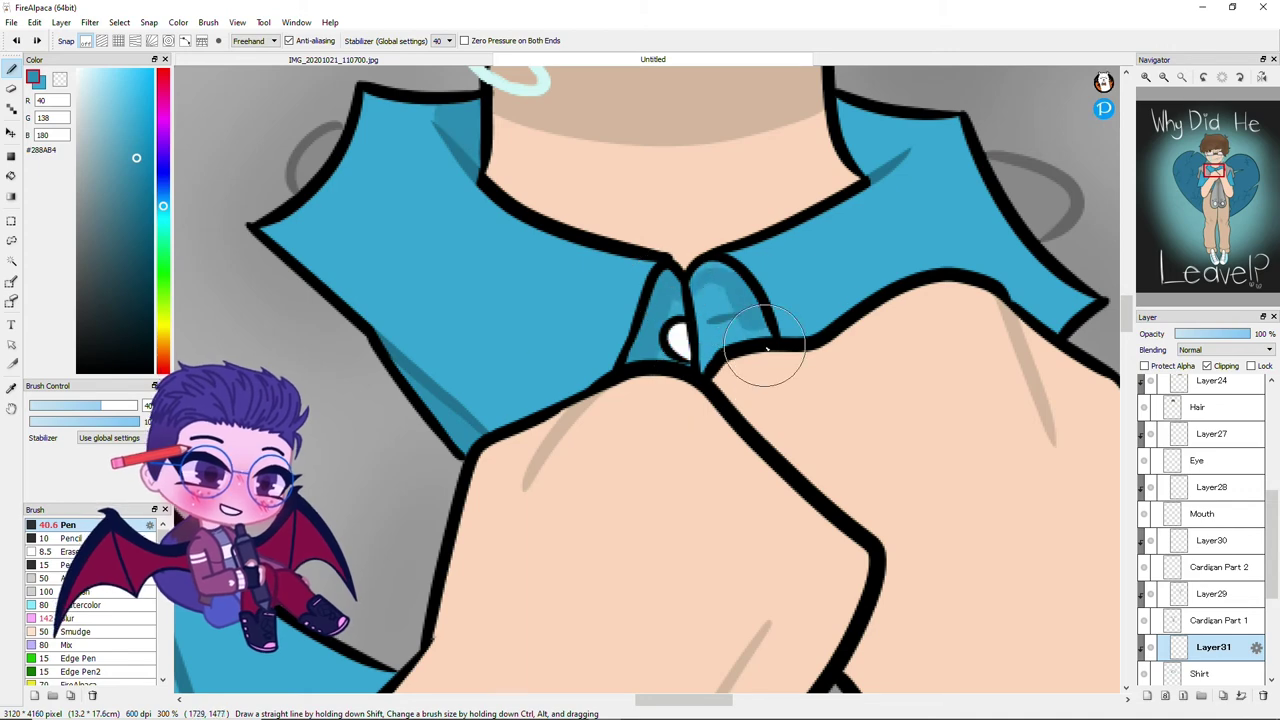
drag(857, 148, 905, 142)
mouse_move(1095, 300)
mouse_down()
mouse_move(1020, 290)
mouse_move(792, 334)
mouse_up()
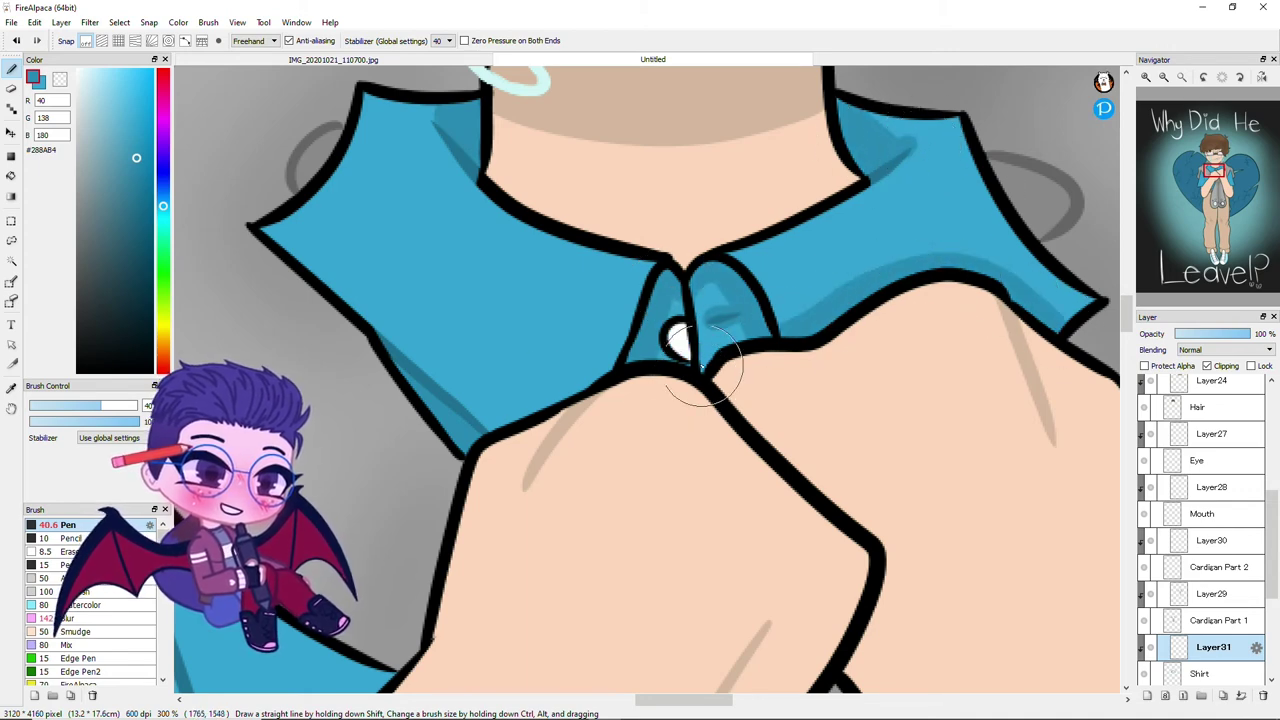
key(e)
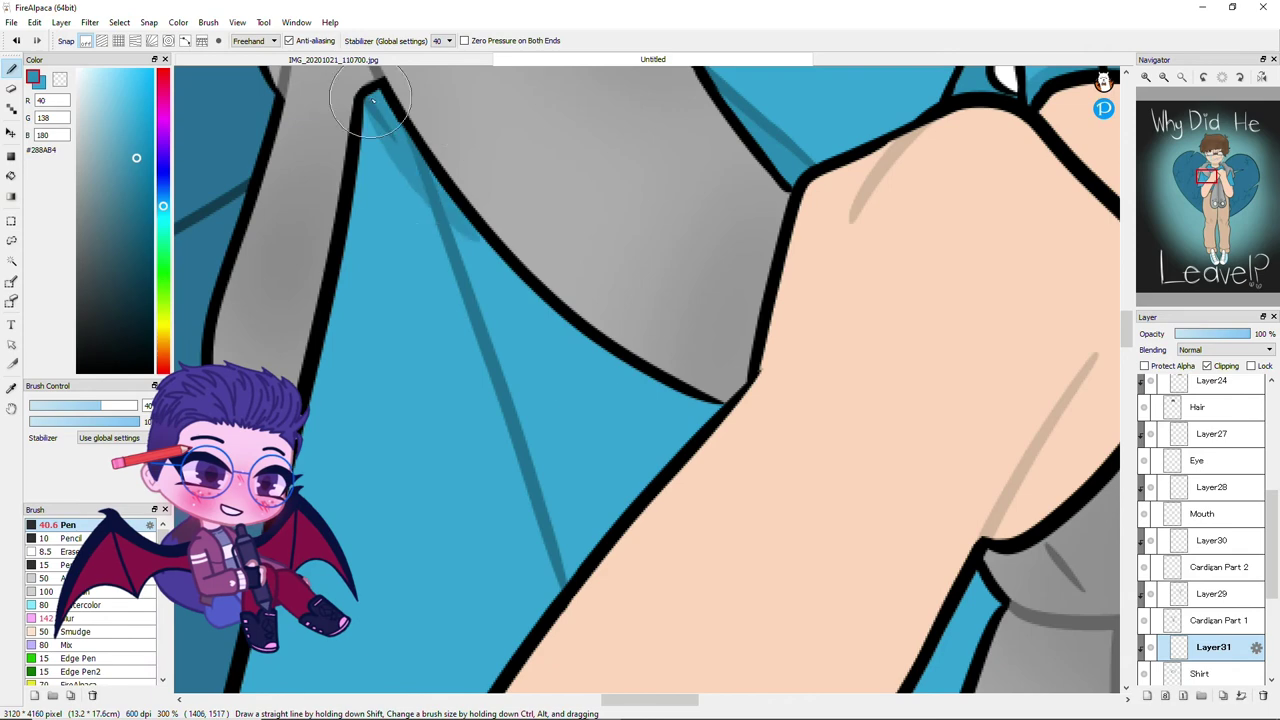
Shade the left sleeve's folds and edges and the shirt strip below the arm with darker blue #288AB4
drag(452, 226, 720, 450)
drag(402, 132, 556, 500)
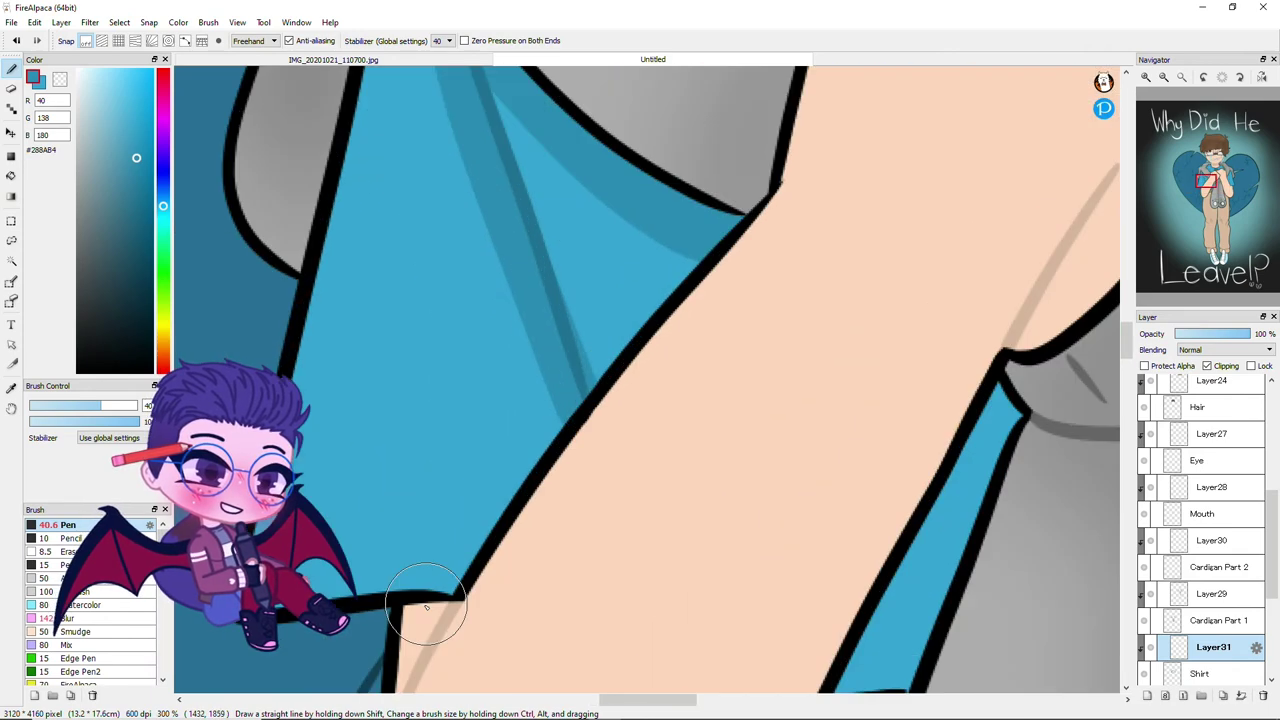
drag(429, 614, 471, 543)
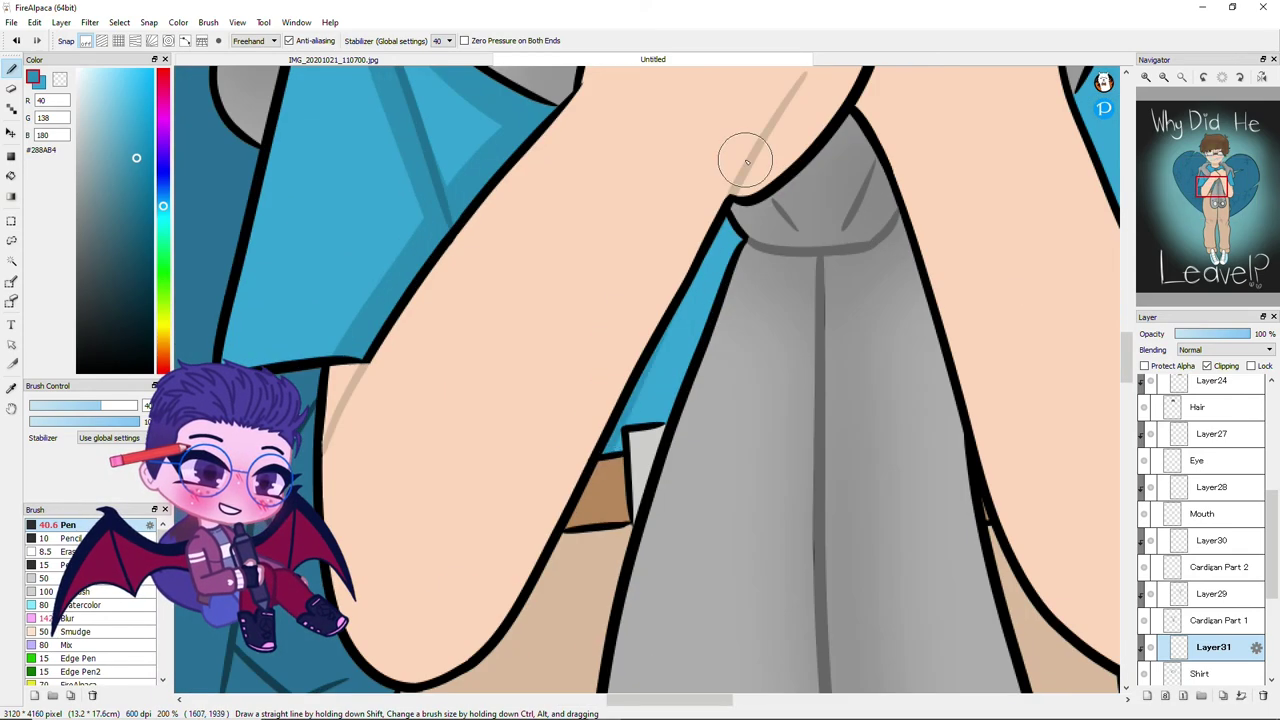
drag(642, 390, 712, 233)
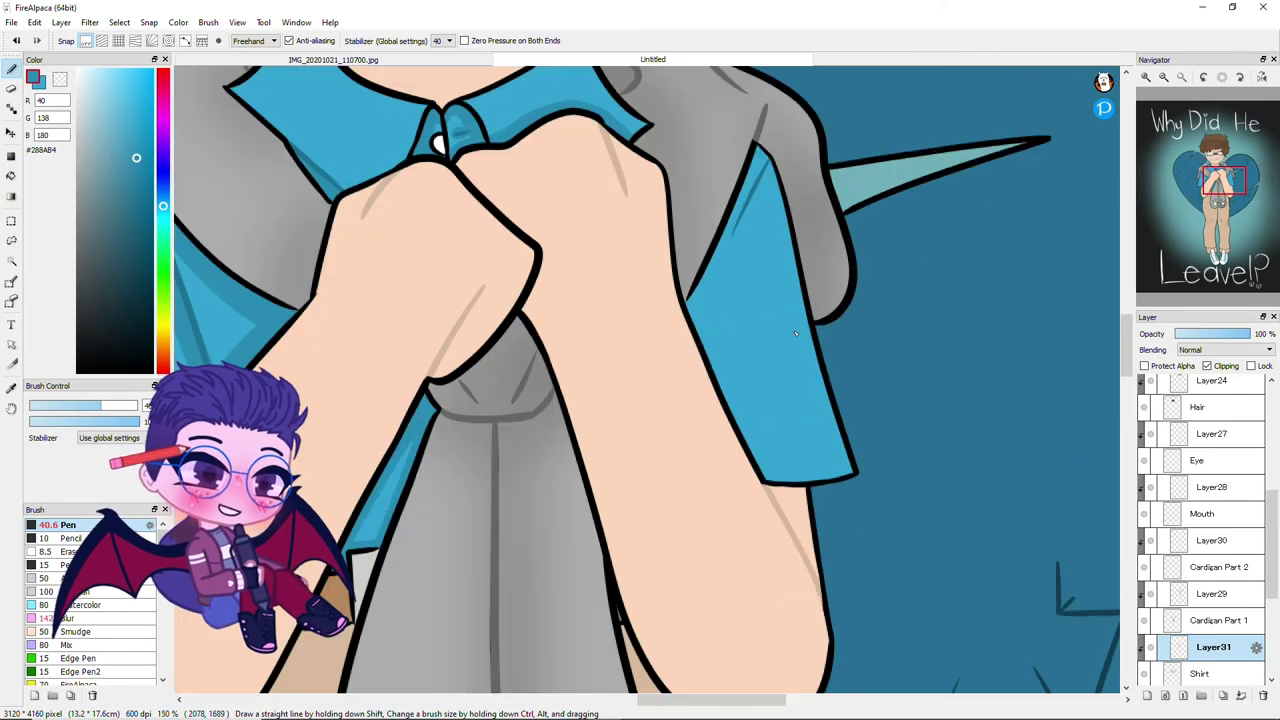
Shade the right sleeve with darker blue #288AB4 and blur the shirt shading
drag(750, 172, 670, 338)
drag(780, 320, 712, 478)
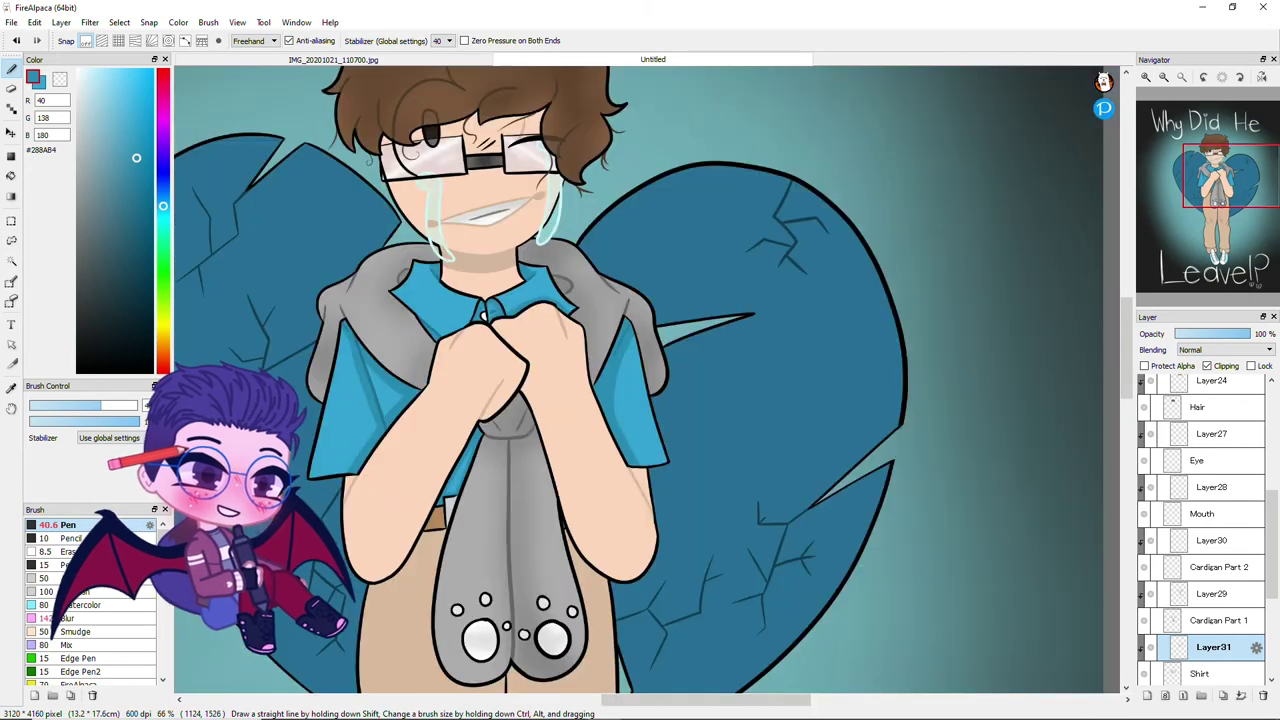
click(70, 618)
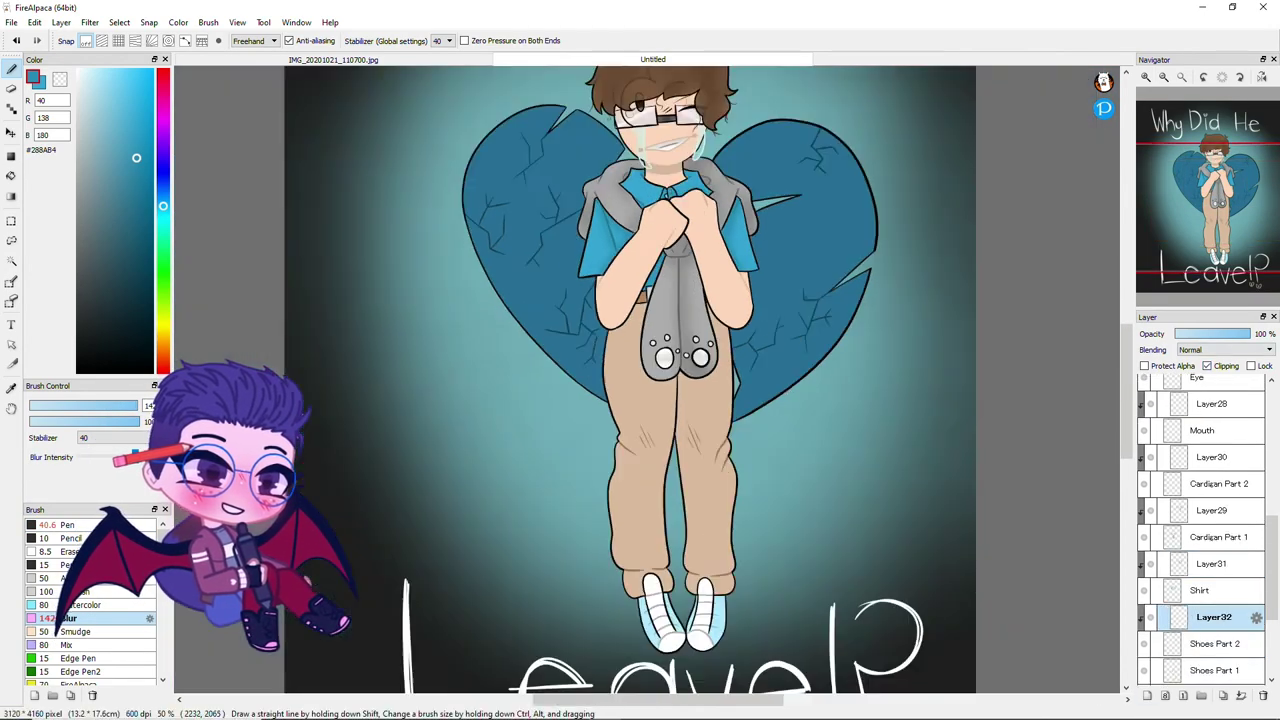
On the clipped layer above Shoes Part 2, shade the white shoe tongues and toe caps with light grey #D3D3D3 and blur them
scroll(717, 655, up, 3)
alt+click(453, 297)
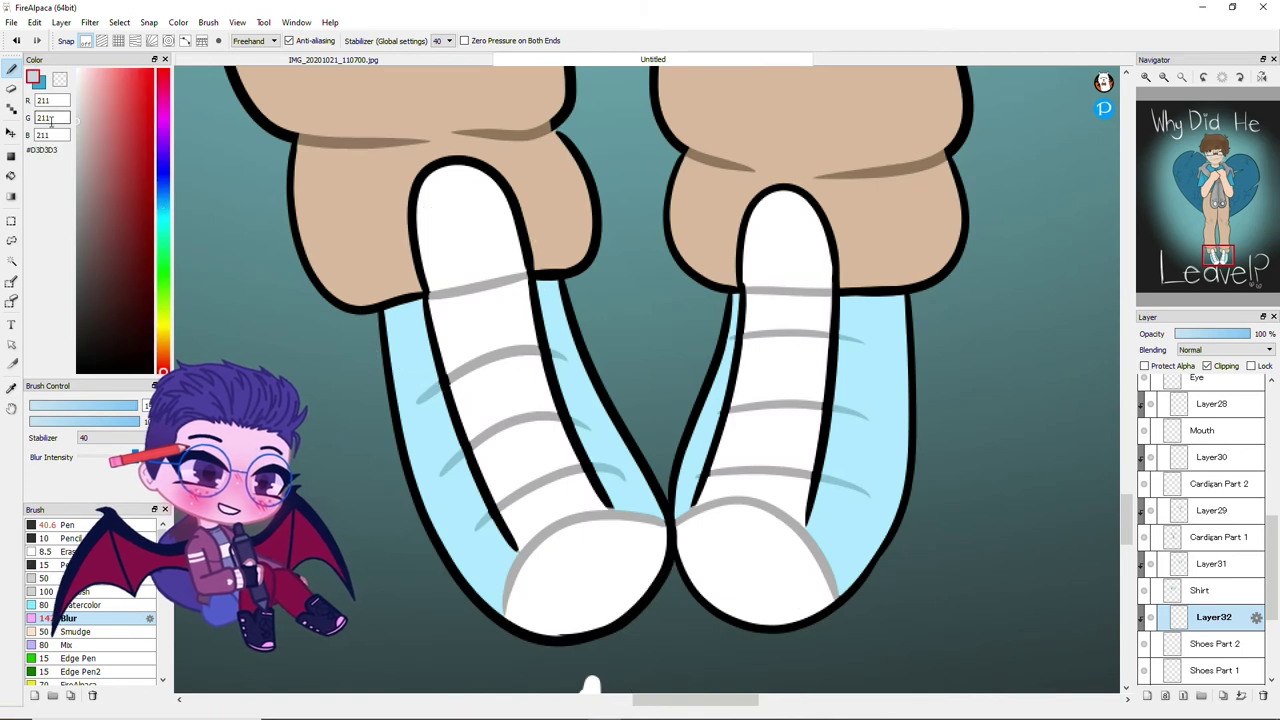
click(67, 524)
mouse_move(443, 308)
mouse_down()
mouse_move(421, 231)
mouse_move(500, 230)
mouse_up()
drag(560, 420, 510, 555)
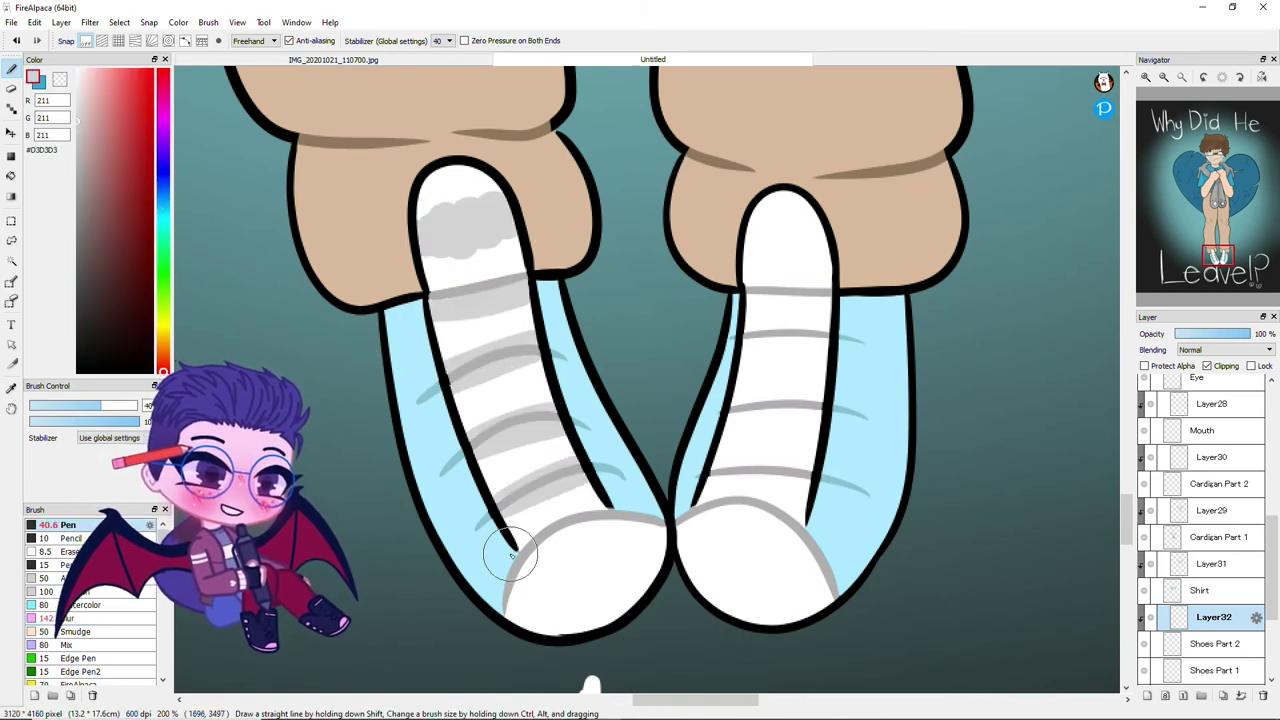
drag(556, 645, 663, 586)
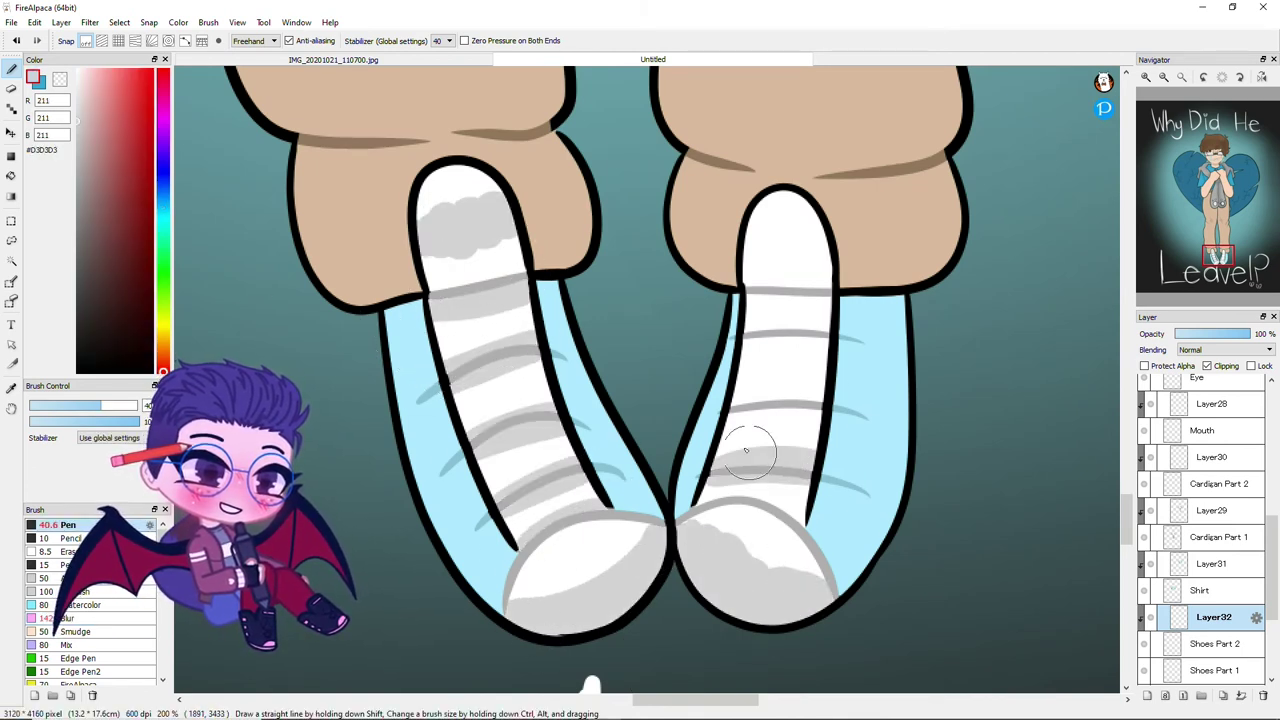
click(62, 618)
drag(470, 380, 450, 270)
drag(600, 590, 520, 608)
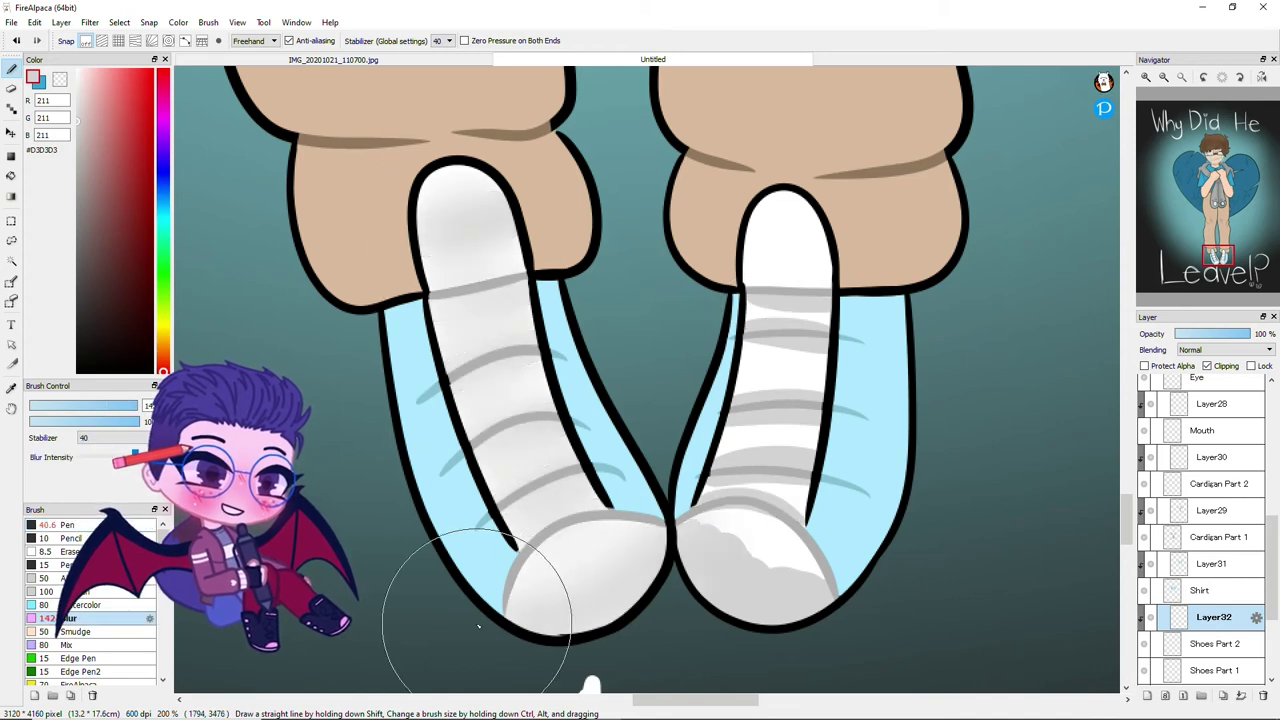
drag(790, 540, 770, 330)
On a new clipped layer above Shoes Part 1, shade the light blue shoe sides with darker blue #88C9E3 and blur them
key(ctrl+shift+n)
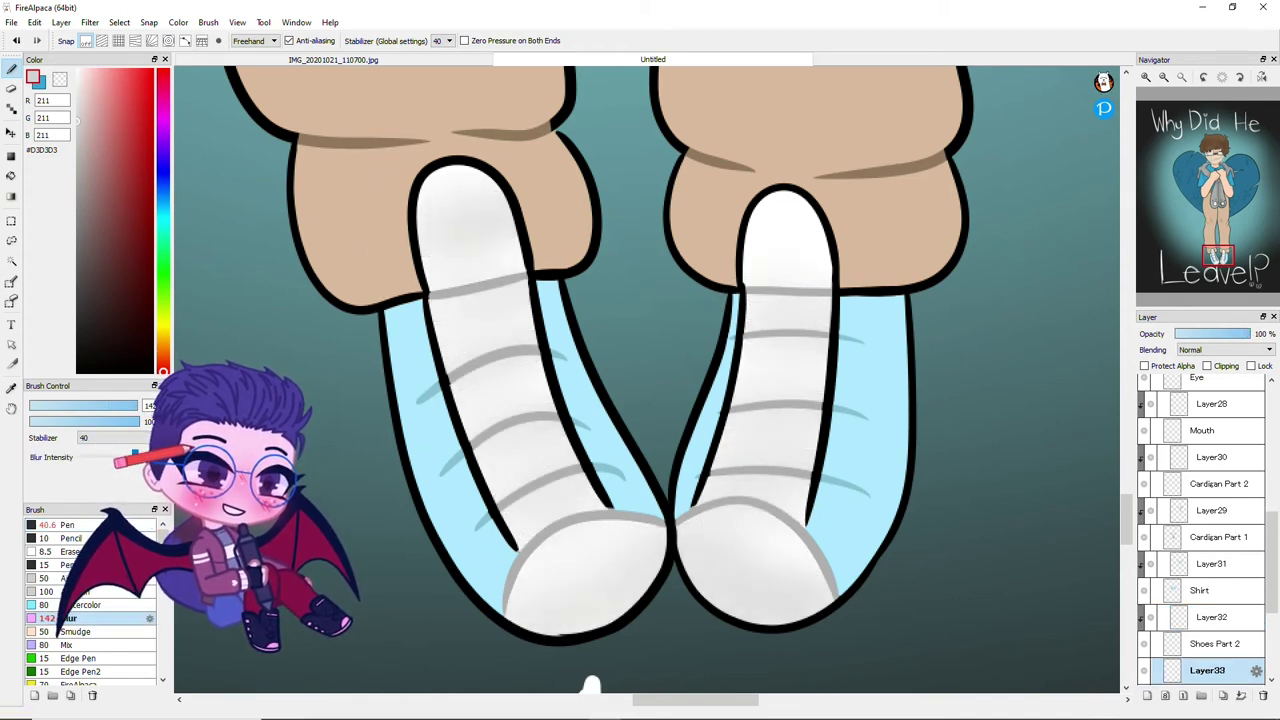
scroll(530, 480, up, 1)
alt+click(571, 471)
mouse_move(408, 338)
mouse_down()
mouse_move(453, 515)
mouse_move(363, 233)
mouse_move(508, 629)
mouse_move(505, 616)
mouse_move(644, 522)
mouse_move(744, 526)
mouse_move(986, 622)
mouse_move(1005, 188)
mouse_move(988, 277)
mouse_move(995, 487)
mouse_move(1033, 543)
mouse_up()
mouse_move(795, 258)
mouse_down()
mouse_move(600, 449)
mouse_move(496, 232)
mouse_up()
scroll(703, 490, down, 2)
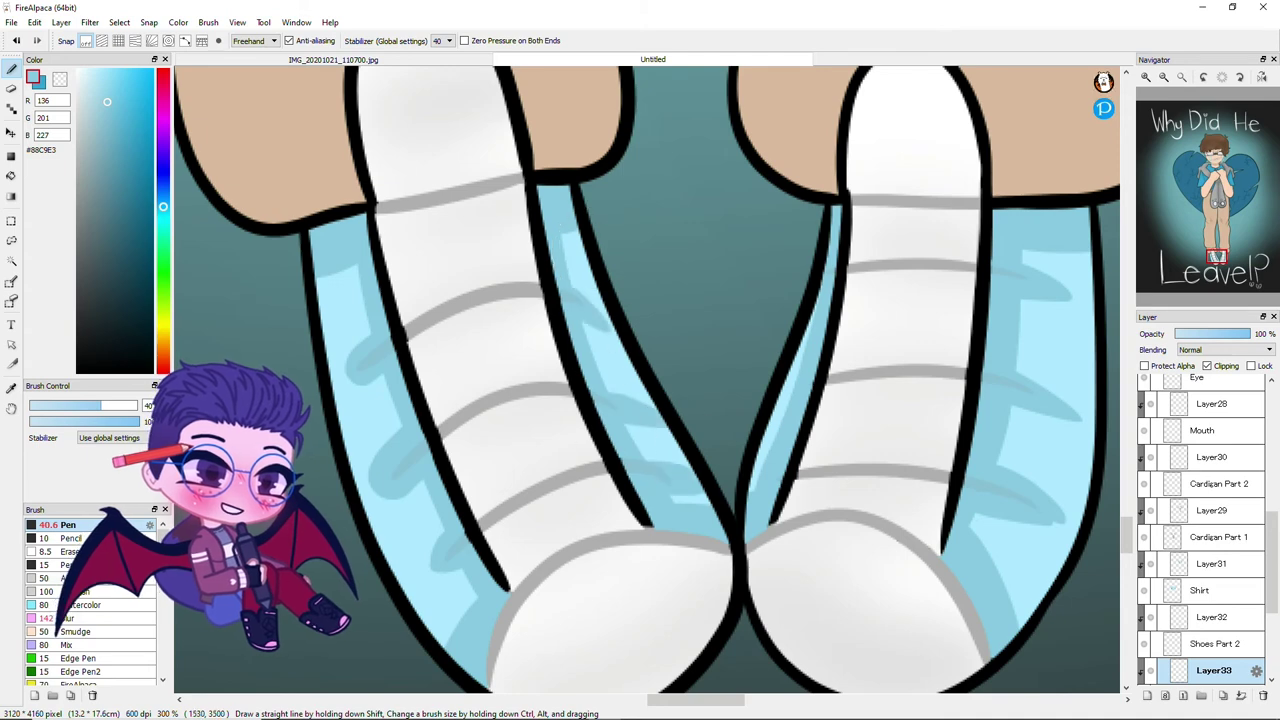
click(62, 618)
scroll(716, 486, down, 3)
scroll(713, 485, down, 2)
scroll(750, 265, up, 3)
scroll(1205, 560, down, 2)
On a new clipped layer above Pants, shade the waist around the cardigan sleeves and the knee folds with brown #B29071
click(1213, 607)
scroll(750, 265, up, 2)
click(104, 161)
click(67, 525)
drag(255, 265, 372, 455)
drag(525, 250, 615, 500)
drag(580, 310, 635, 470)
drag(790, 385, 720, 525)
drag(760, 595, 812, 485)
scroll(700, 450, left, 3)
drag(420, 398, 500, 470)
scroll(440, 390, down, 3)
drag(476, 112, 500, 288)
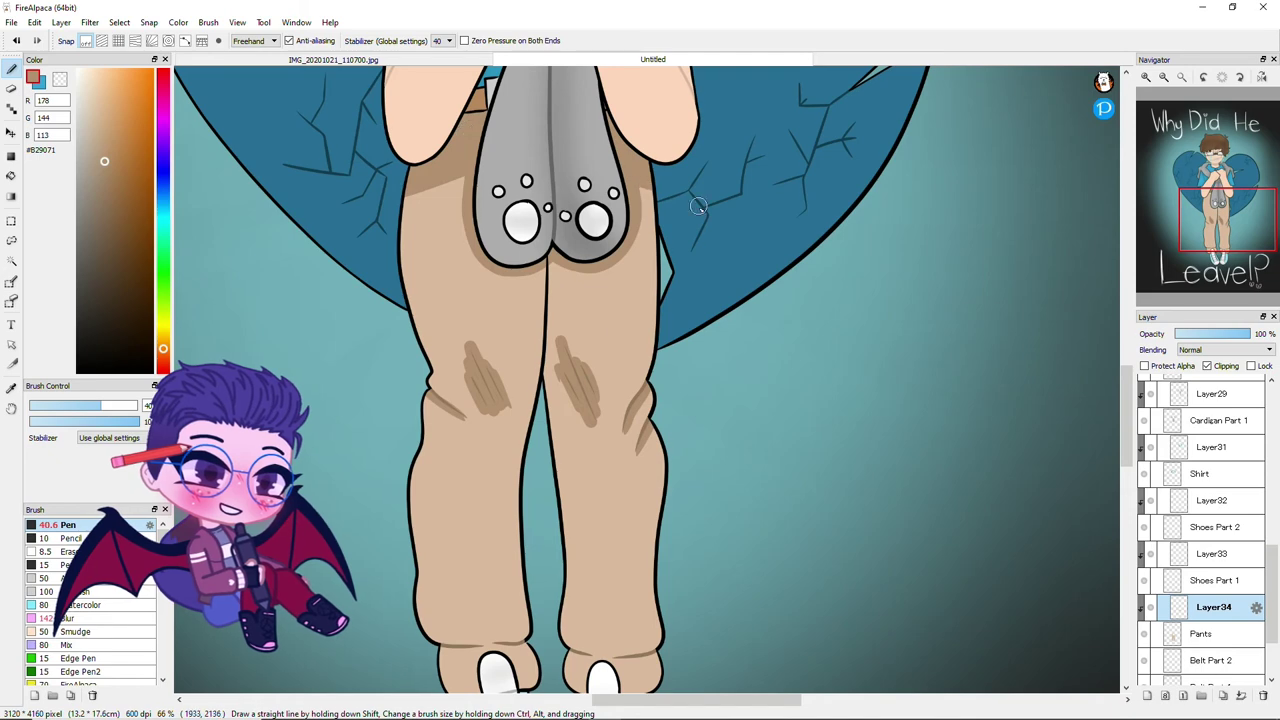
Shade the trouser cuffs and widen the knee shadows with brown #B29071, and blur the pants shading
scroll(636, 503, up, 1)
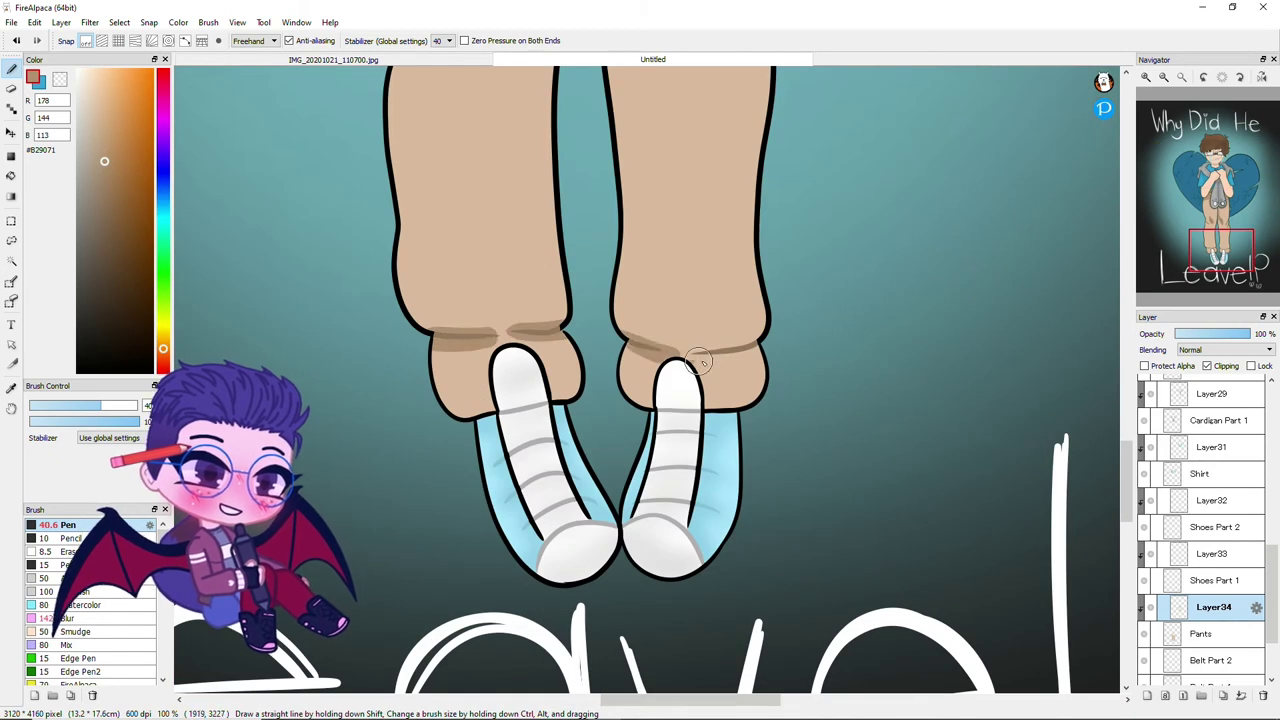
scroll(778, 377, down, 2)
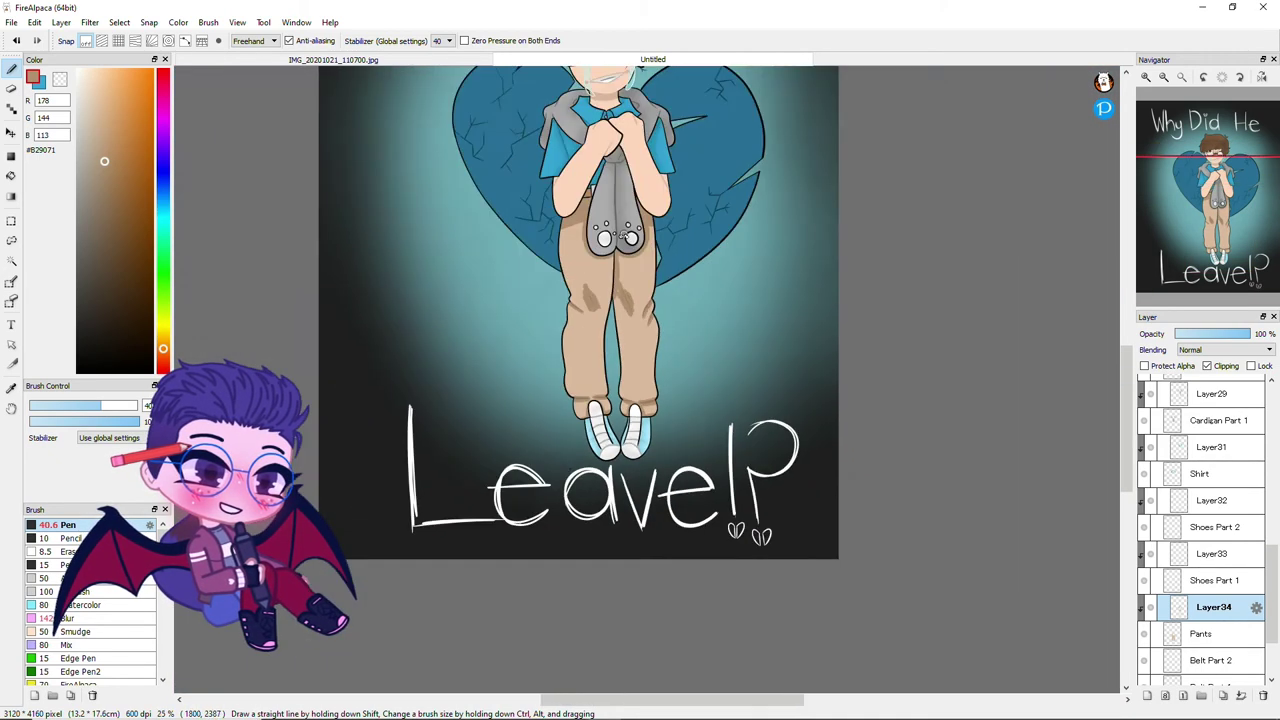
scroll(522, 355, up, 1)
click(66, 618)
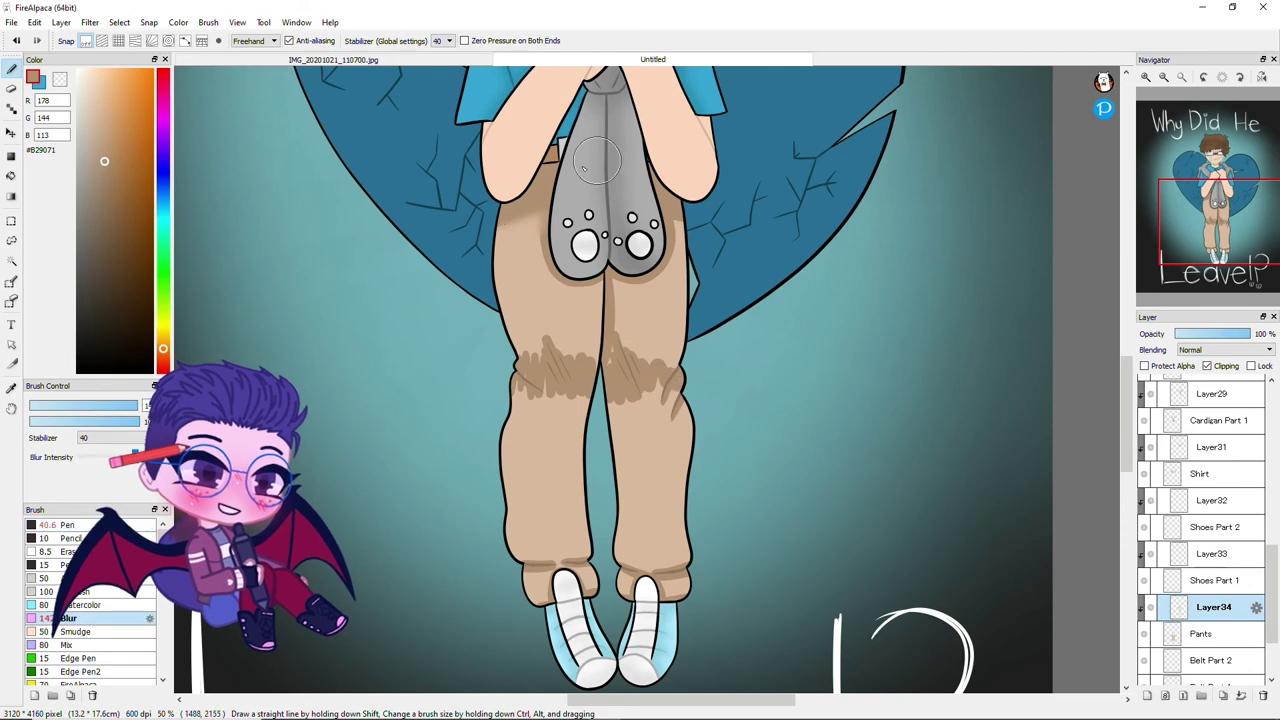
drag(501, 425, 645, 370)
drag(470, 560, 640, 580)
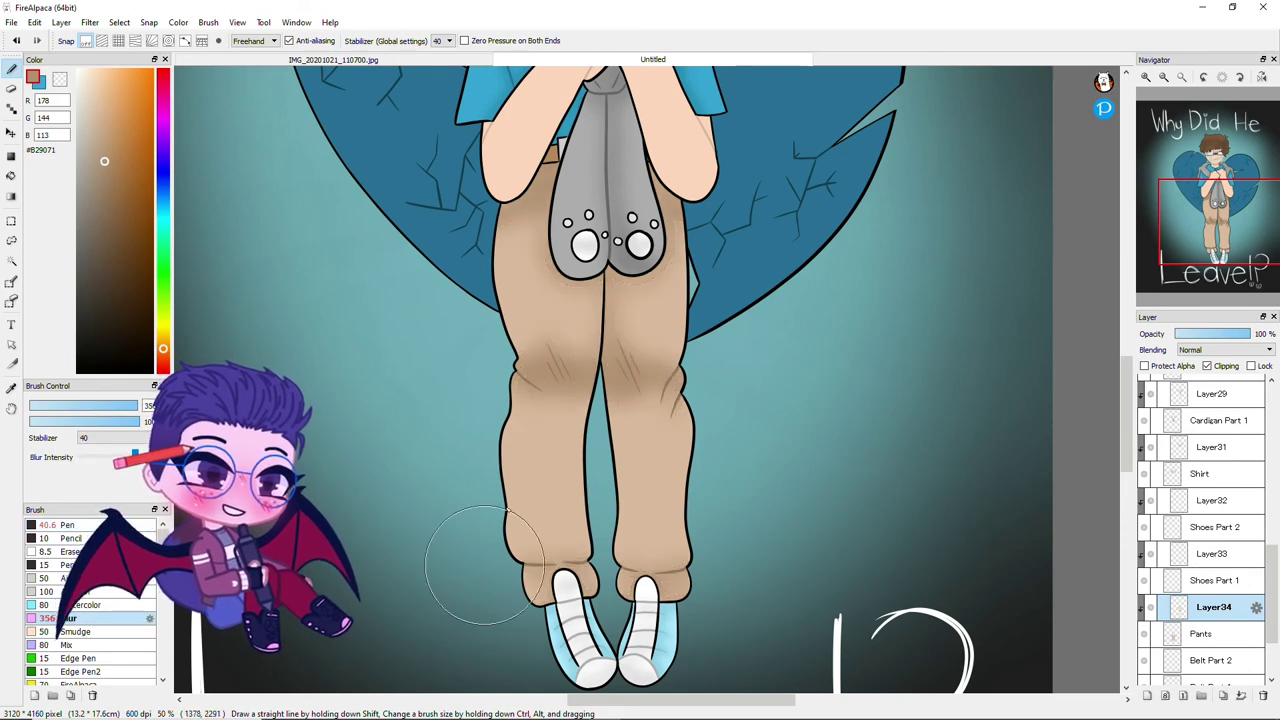
On a new clipped layer above Belt Part 2, shade the light belt piece with grey #AFAFAF and blur it
click(1147, 695)
drag(1213, 607, 1213, 645)
scroll(580, 150, up, 2)
scroll(580, 150, up, 2)
alt+click(533, 239)
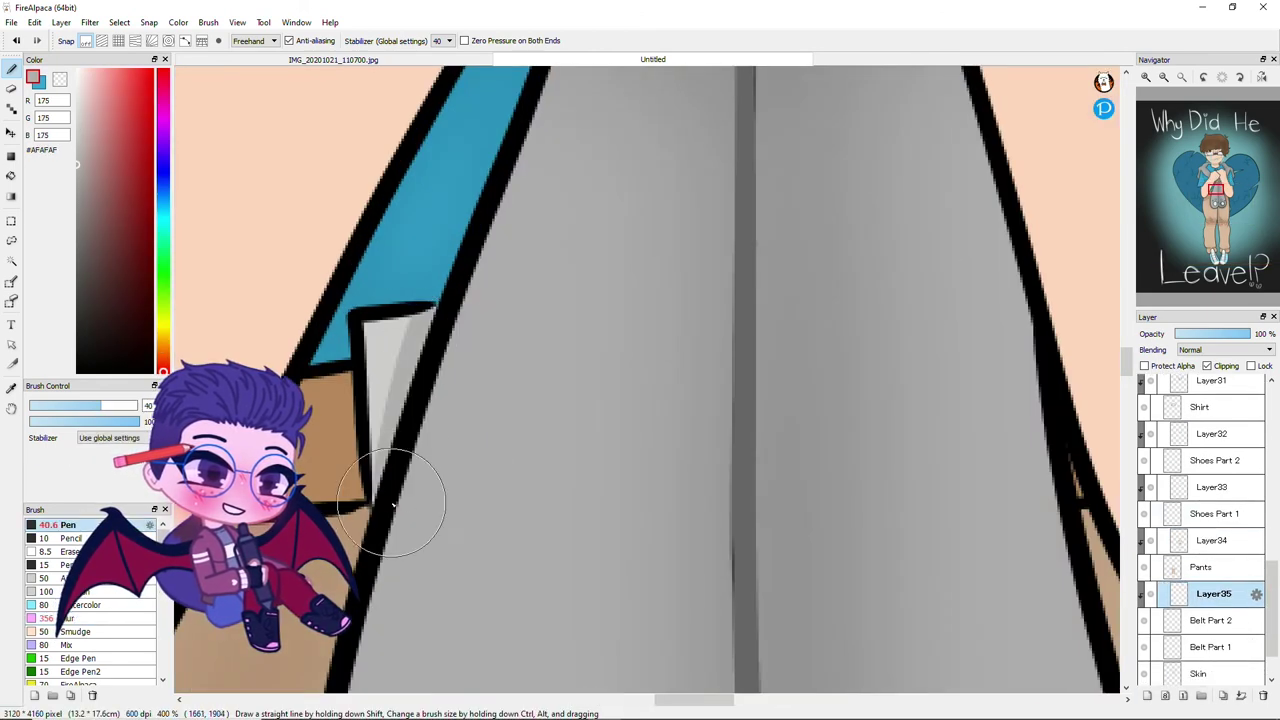
drag(645, 373, 552, 376)
On a new clipped layer above Belt Part 1, shade the brown belt strap with darker brown #8D6847 and blur it
key(ctrl+shift+n)
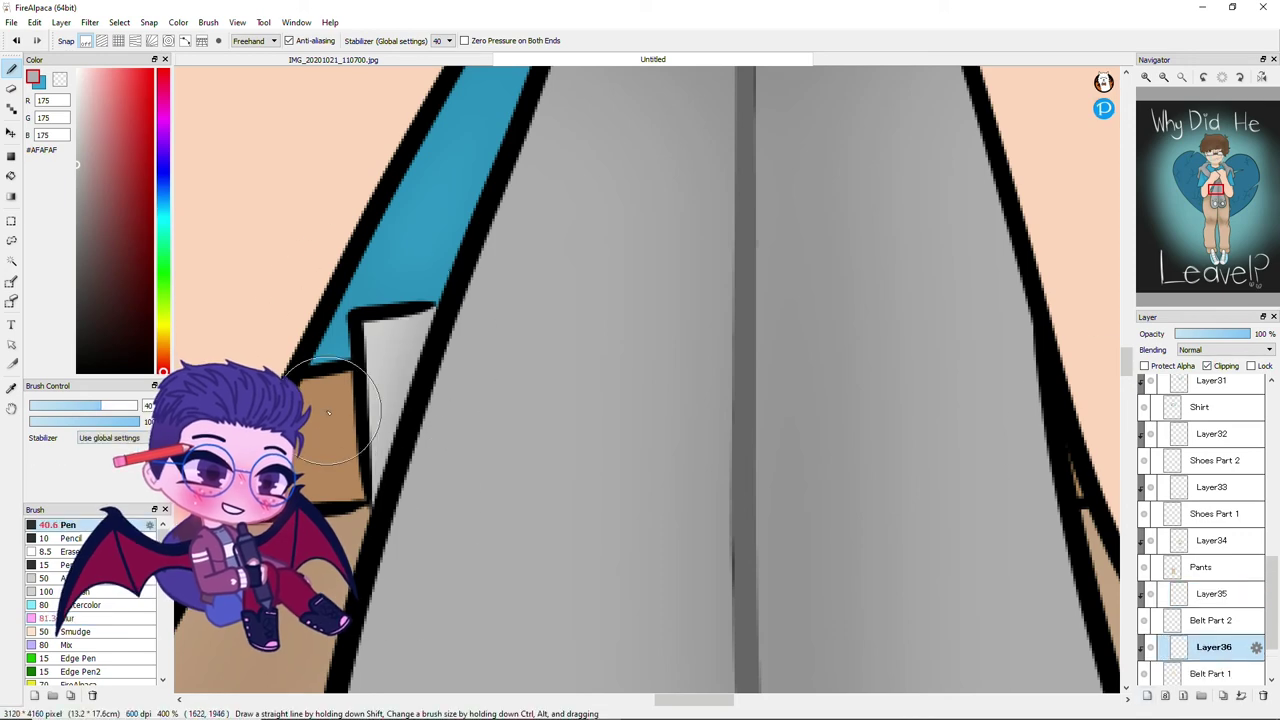
alt+click(329, 412)
drag(340, 357, 450, 357)
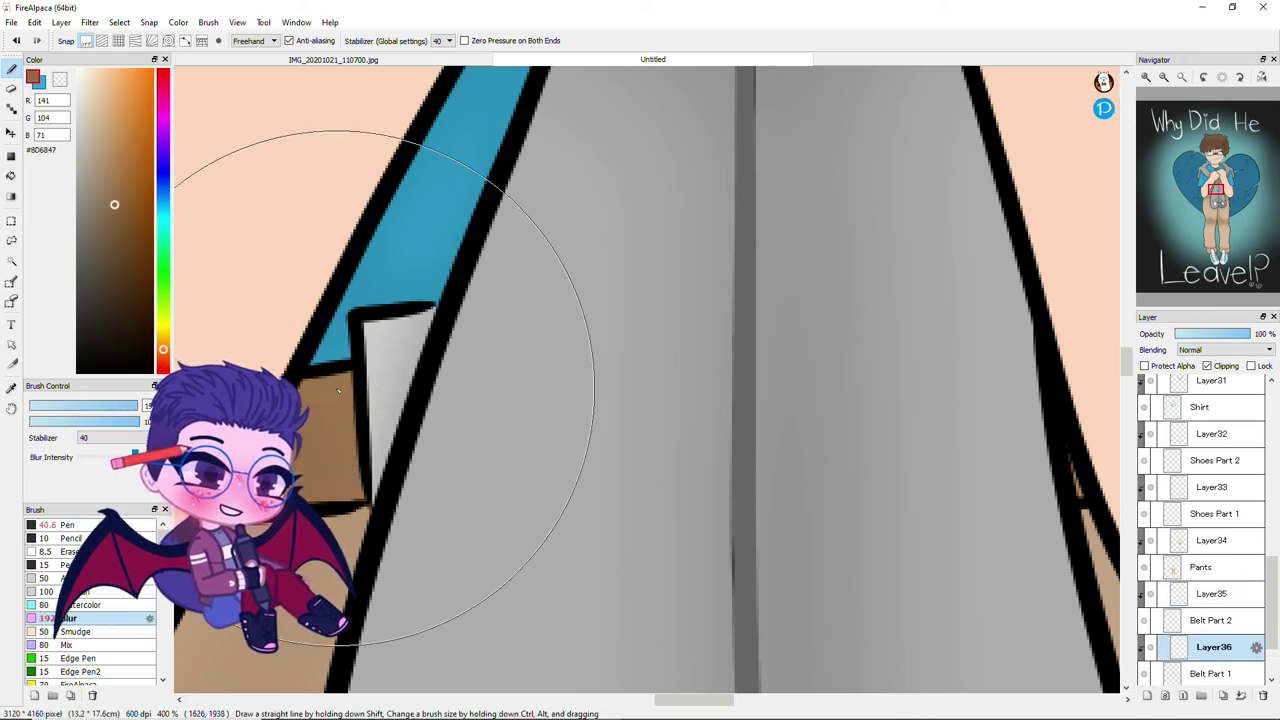
scroll(640, 380, right, 5)
click(85, 605)
scroll(614, 371, down, 8)
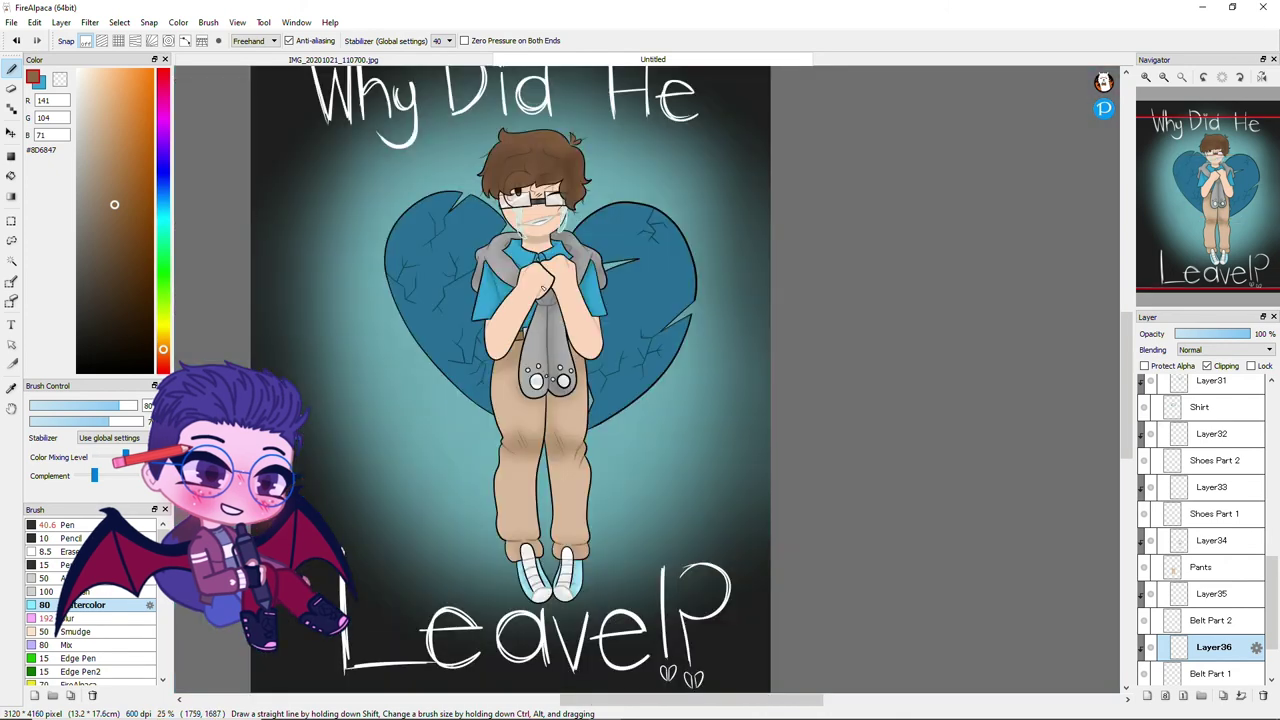
On a new clipped layer above Skin, shade the hands, upper forearms and elbows with darker skin tone #E6BD9F and blur them
key(ctrl+shift+n)
scroll(527, 297, up, 4)
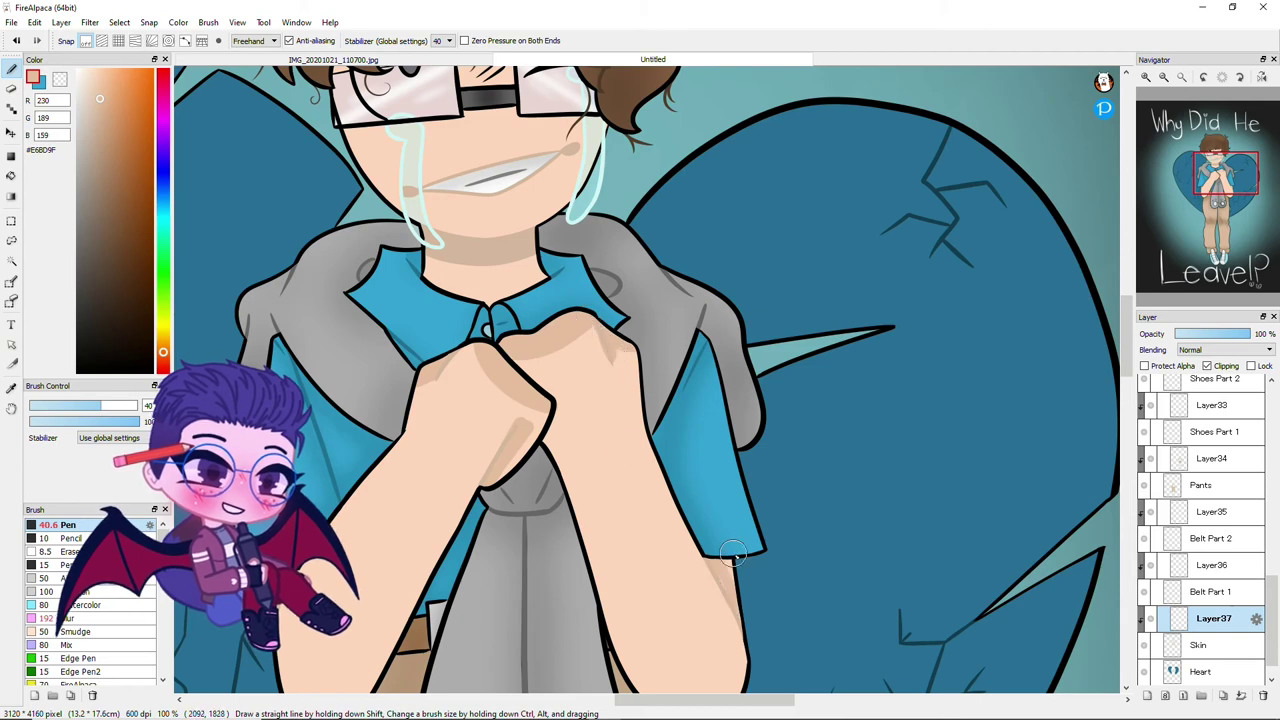
scroll(764, 533, down, 2)
scroll(500, 380, up, 3)
scroll(436, 341, down, 1)
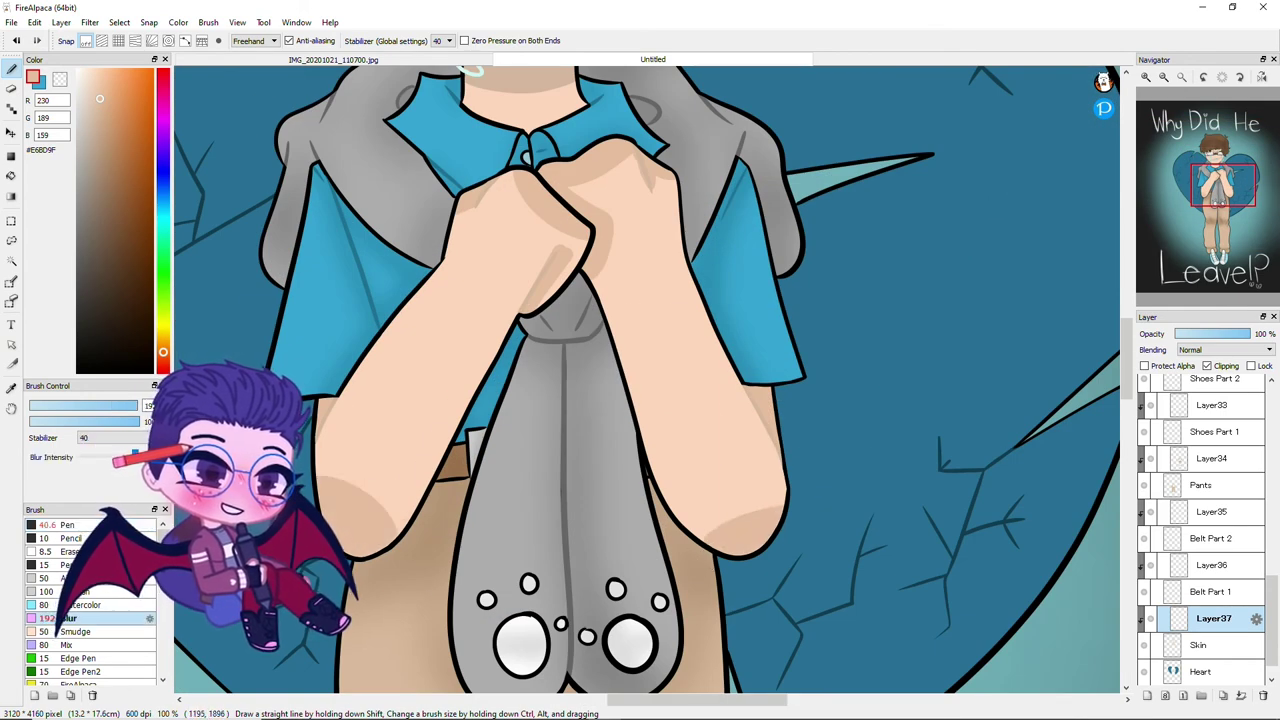
scroll(657, 371, down, 3)
scroll(657, 371, up, 2)
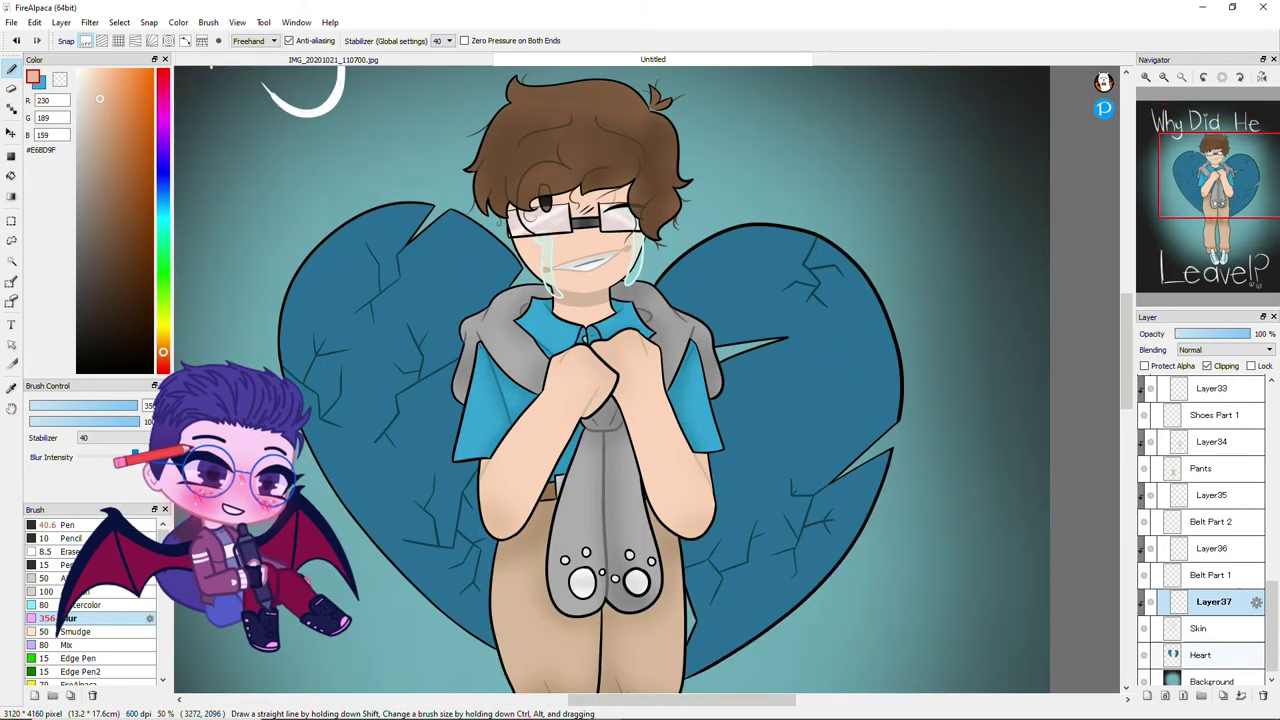
On a new clipped layer above the skin shading, redden the knuckles and elbows with blurred #F14C4C and set its opacity to 63%
key(ctrl+shift+n)
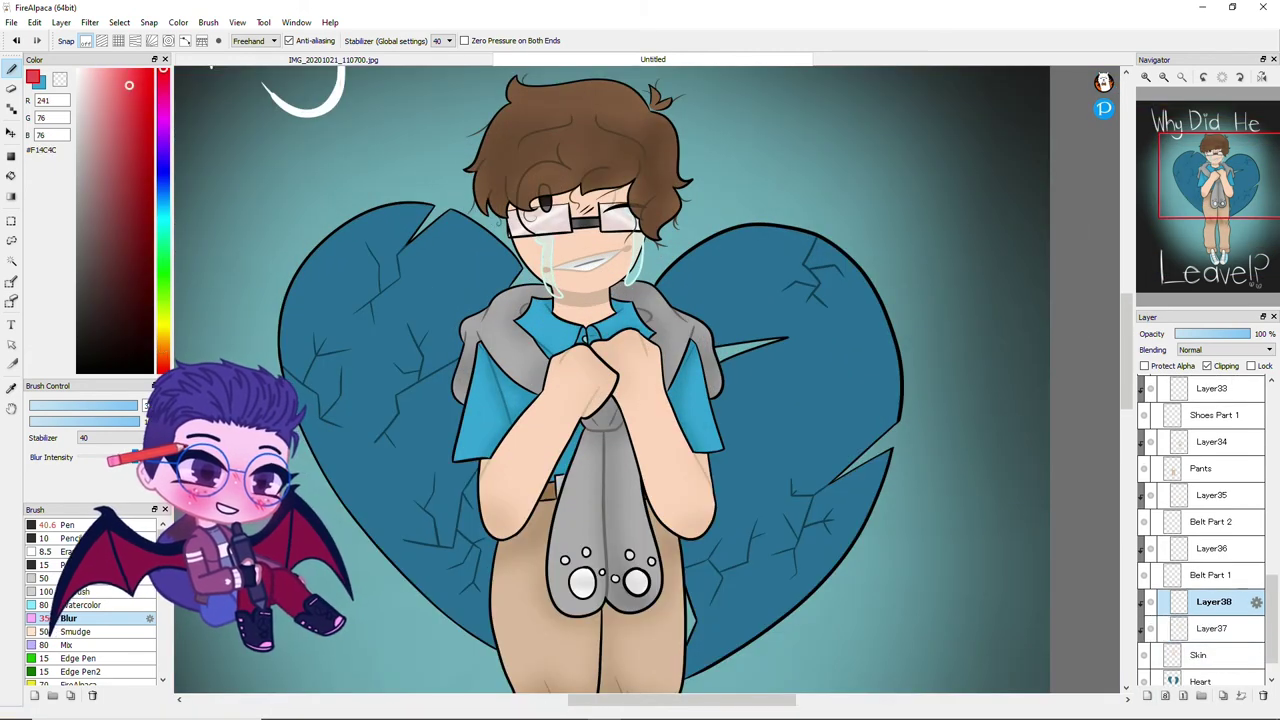
click(66, 524)
drag(481, 507, 524, 523)
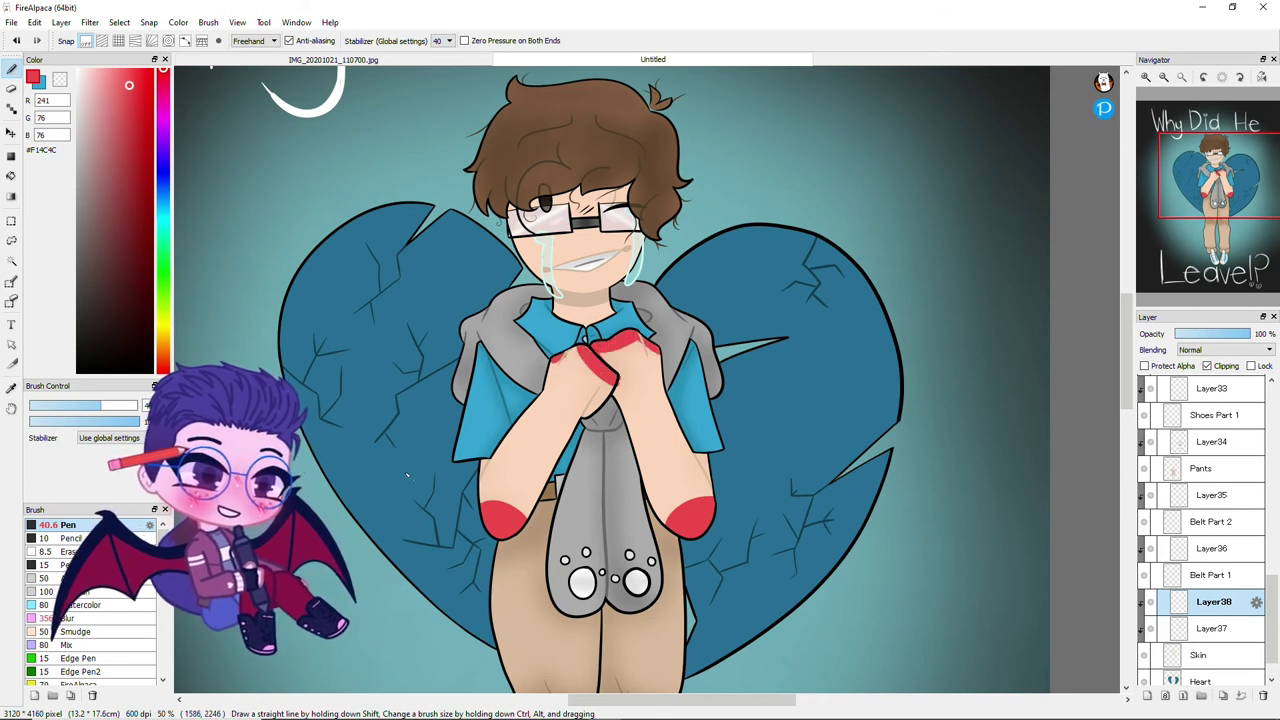
click(66, 618)
drag(500, 480, 520, 520)
drag(680, 500, 695, 515)
drag(505, 500, 520, 520)
mouse_move(540, 350)
mouse_down()
mouse_move(550, 340)
mouse_move(621, 356)
mouse_up()
click(1223, 333)
Paint a red #F14C4C blush patch between the eyes, above the bridge of the glasses
scroll(594, 239, up, 3)
click(66, 524)
drag(525, 130, 558, 165)
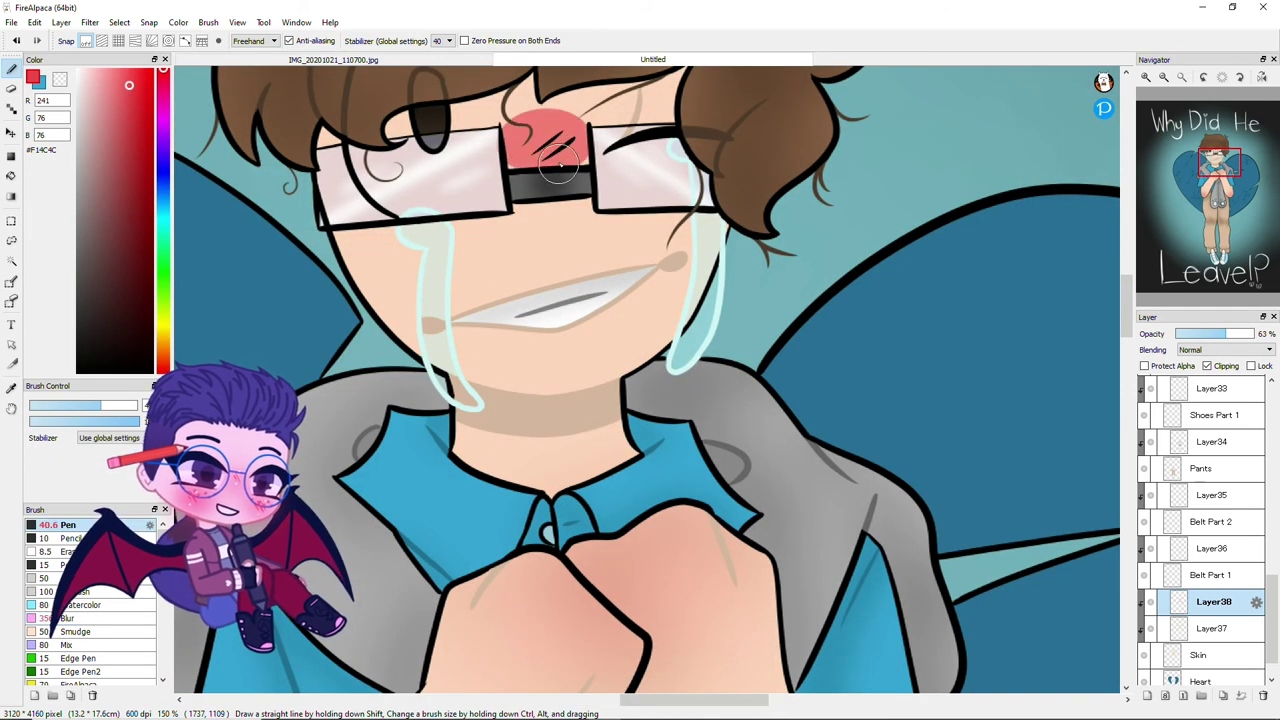
drag(643, 252, 700, 245)
mouse_move(430, 240)
mouse_down()
mouse_move(390, 300)
mouse_move(360, 250)
mouse_up()
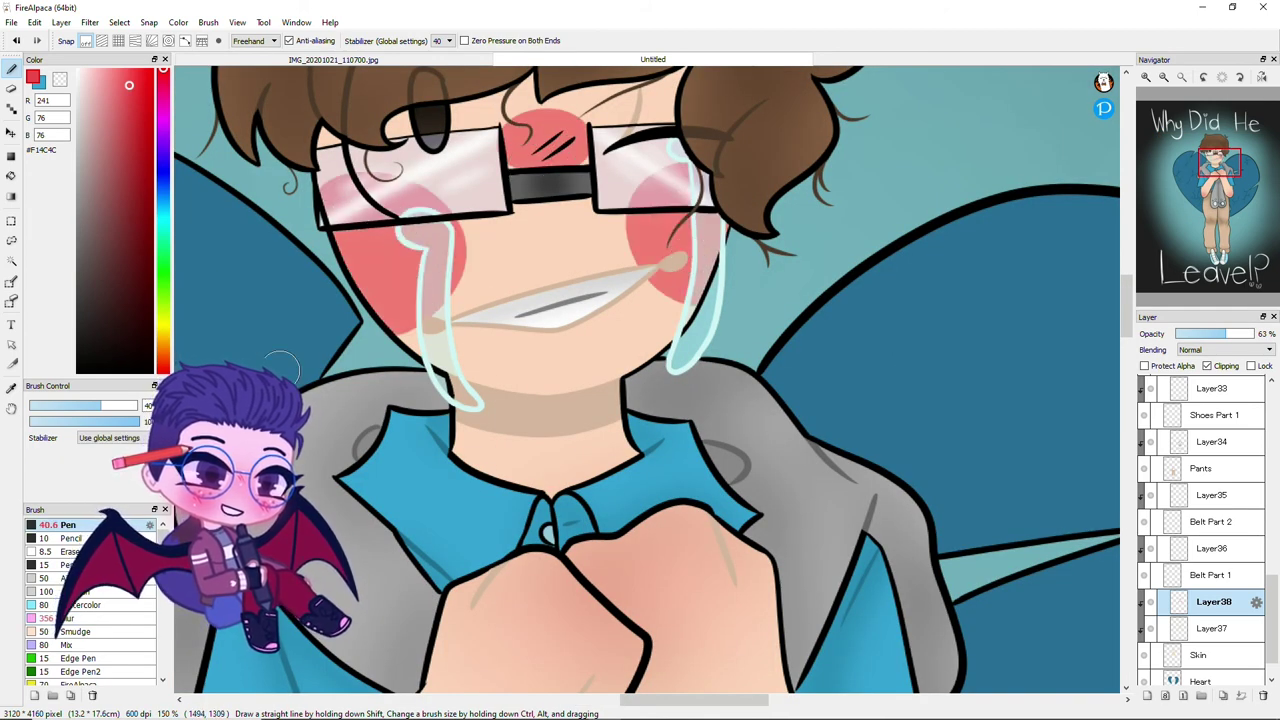
key(ctrl+z)
key(ctrl+z)
Paint red #F14C4C blush circles on both cheeks and blur the blush across the face
mouse_move(660, 185)
mouse_down()
mouse_move(700, 250)
mouse_move(635, 230)
mouse_up()
mouse_move(440, 195)
mouse_down()
mouse_move(380, 190)
mouse_move(370, 215)
mouse_up()
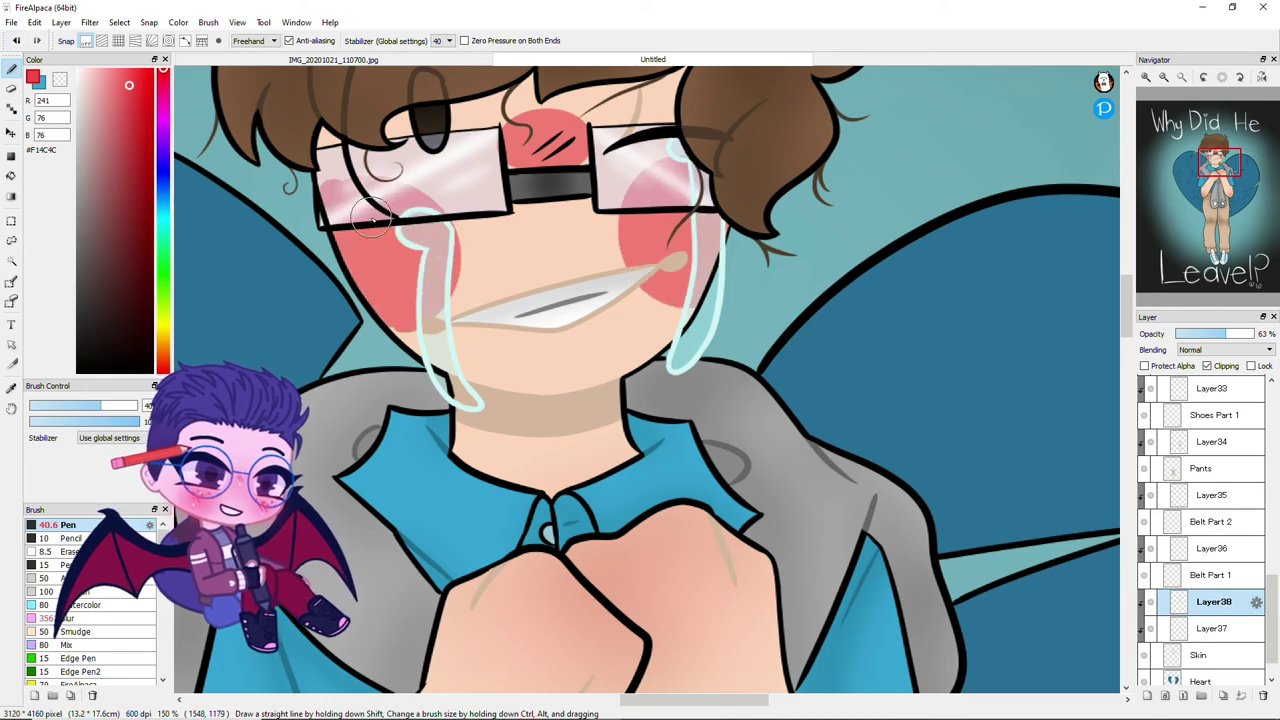
mouse_move(451, 261)
mouse_down()
mouse_move(380, 290)
mouse_move(395, 245)
mouse_up()
drag(640, 235, 700, 270)
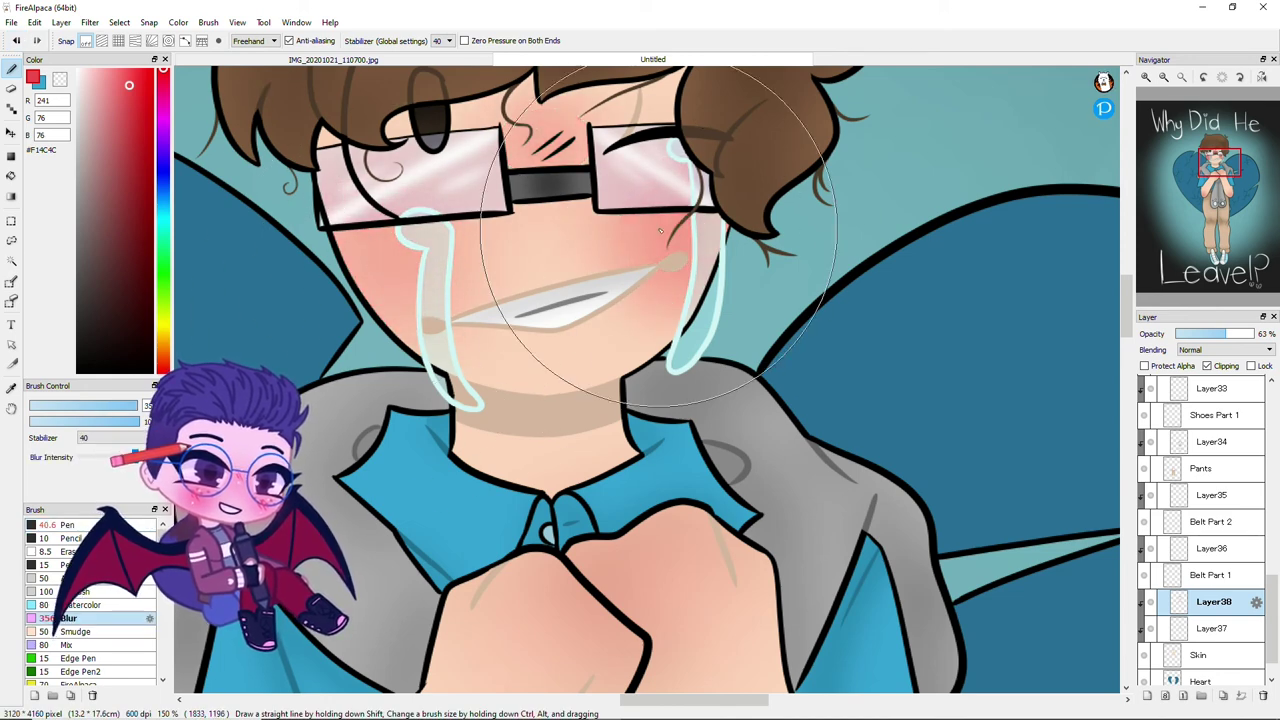
On a new clipped layer above Heart, shade both halves of the cracked heart with dark blue #174D6B and blur the shading
scroll(661, 380, down, 3)
scroll(1205, 550, down, 1)
click(1205, 645)
click(1147, 695)
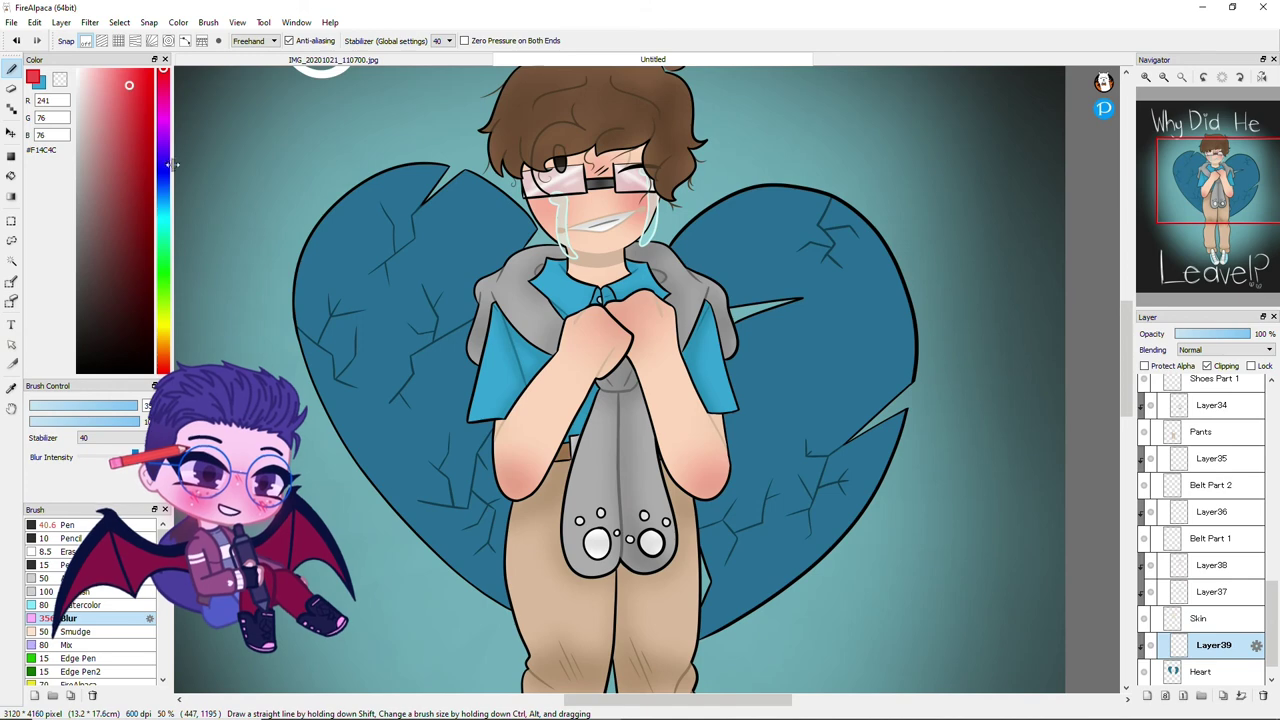
scroll(320, 200, up, 6)
alt+click(320, 200)
scroll(320, 200, down, 6)
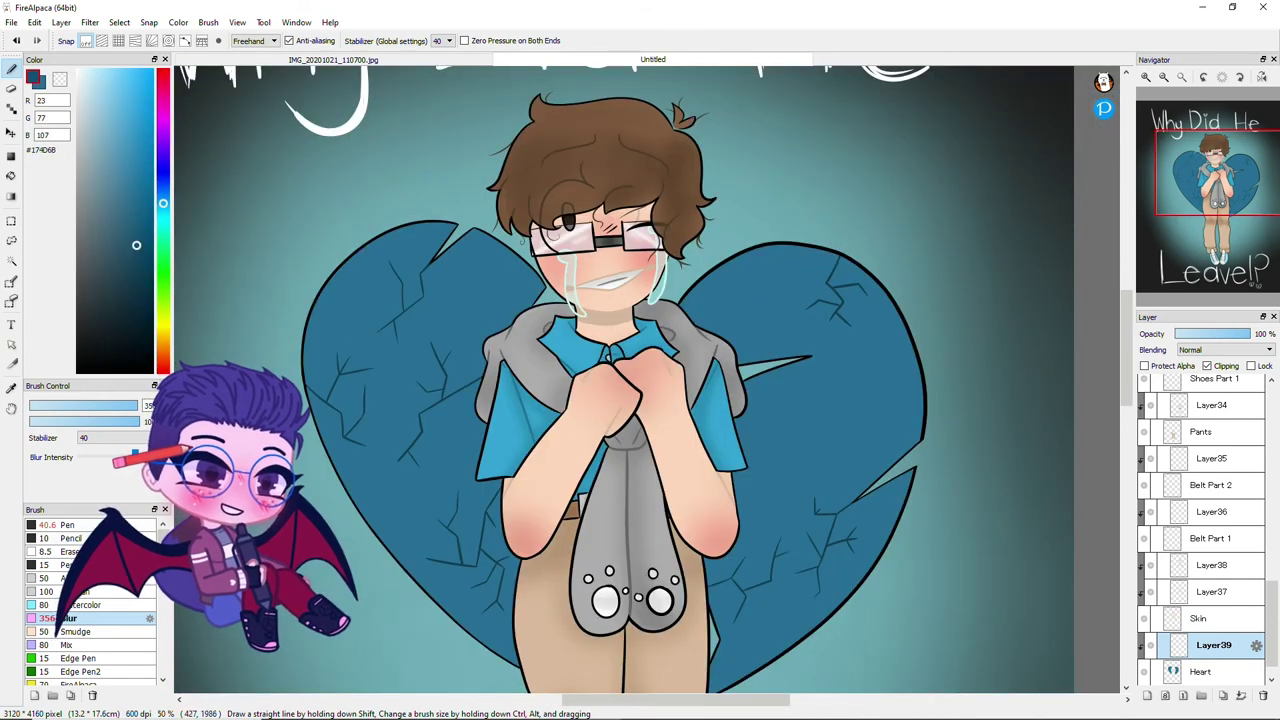
drag(307, 397, 553, 297)
drag(483, 430, 470, 555)
mouse_move(736, 362)
mouse_down()
mouse_move(820, 450)
mouse_move(846, 323)
mouse_up()
mouse_move(745, 425)
mouse_down()
mouse_move(700, 660)
mouse_move(870, 560)
mouse_move(850, 575)
mouse_up()
mouse_move(645, 380)
mouse_down()
mouse_move(420, 330)
mouse_move(460, 540)
mouse_move(500, 610)
mouse_up()
mouse_move(850, 583)
mouse_down()
mouse_move(870, 520)
mouse_move(730, 380)
mouse_move(870, 280)
mouse_move(654, 330)
mouse_up()
scroll(620, 380, down, 3)
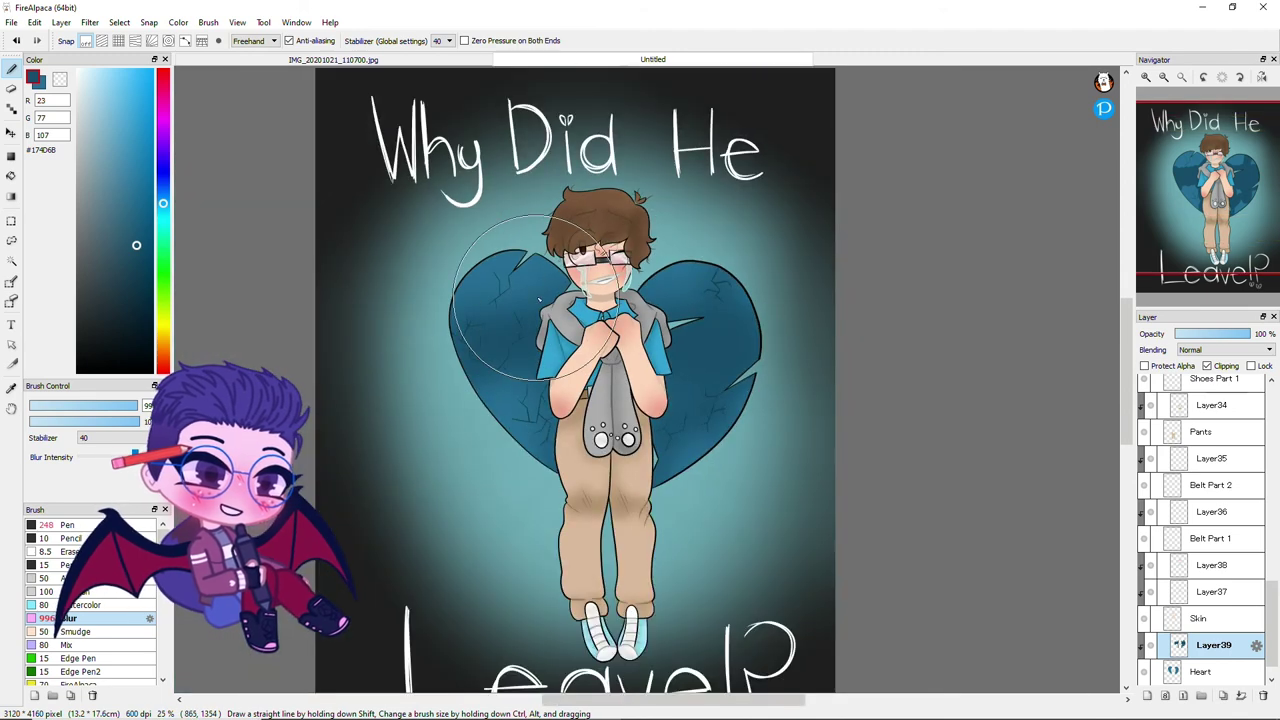
scroll(520, 380, up, 2)
scroll(1205, 530, down, 3)
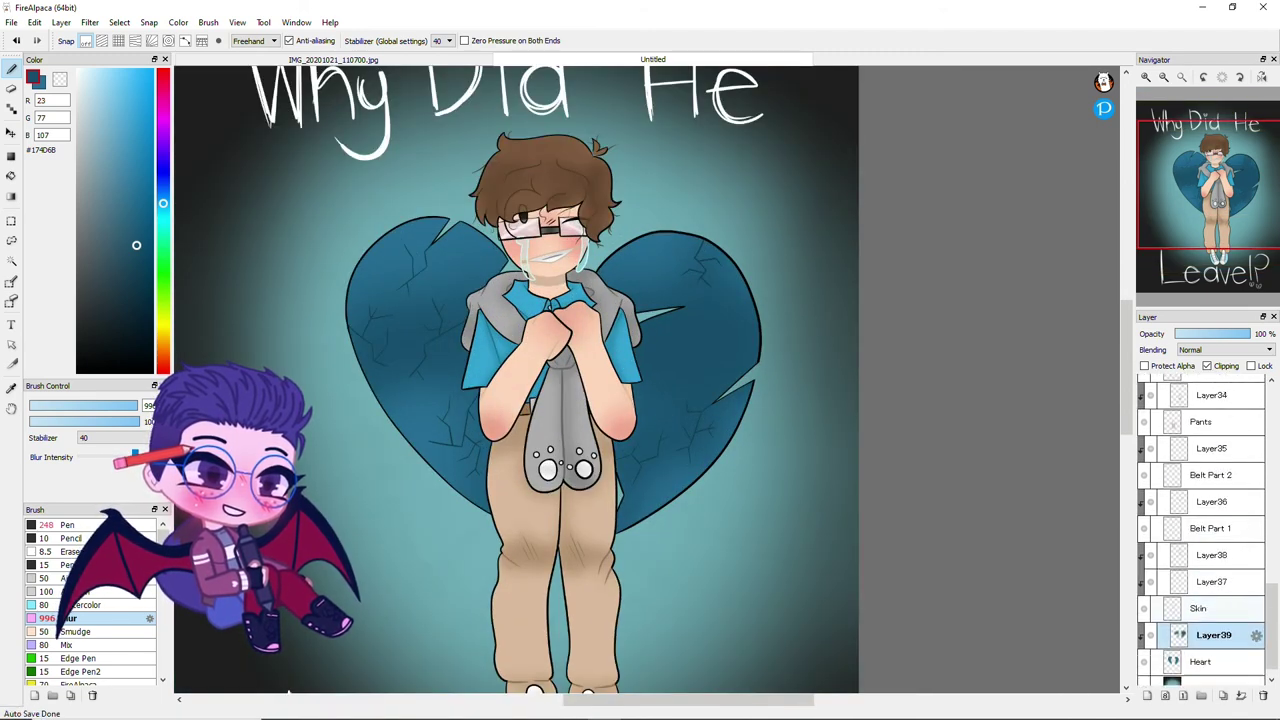
Try a near-black #080808 shadow over the upper face on a new clipped layer at 49% opacity
scroll(558, 170, up, 5)
click(67, 524)
click(78, 366)
mouse_move(360, 500)
mouse_down()
mouse_move(400, 420)
mouse_move(557, 357)
mouse_move(571, 414)
mouse_up()
drag(1250, 333, 1212, 333)
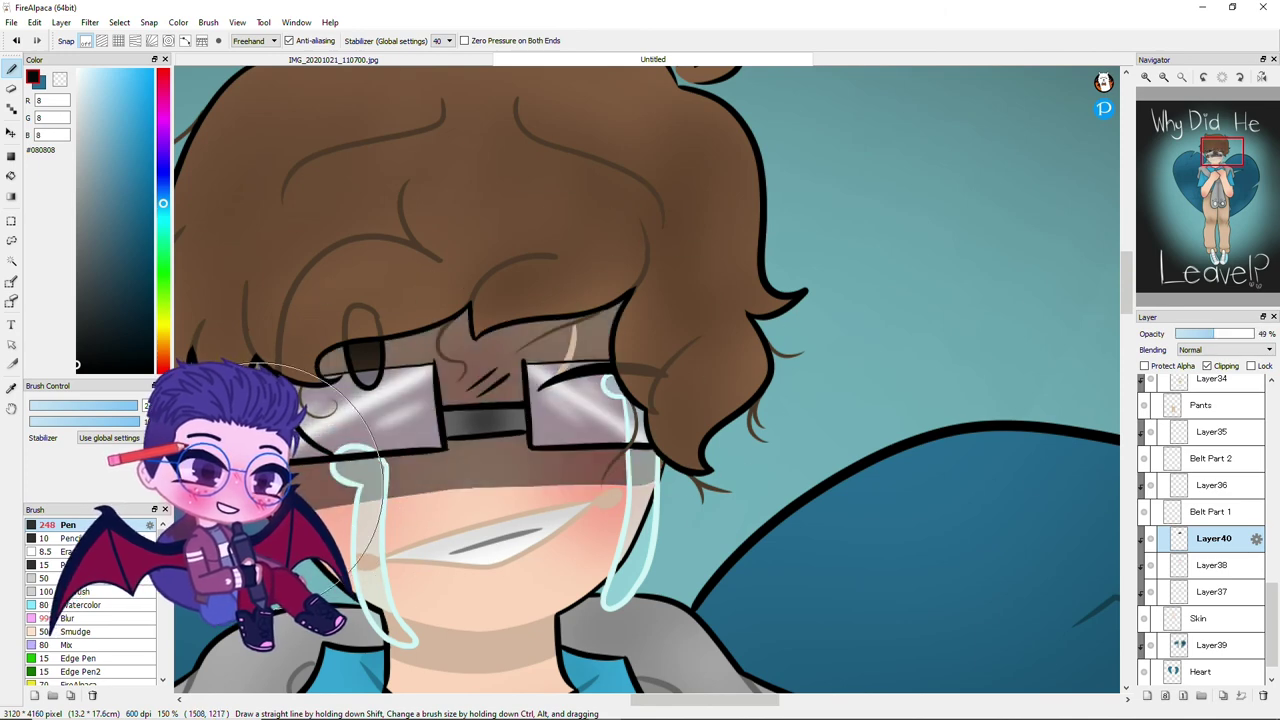
mouse_move(630, 465)
mouse_down()
mouse_move(400, 490)
mouse_move(620, 462)
mouse_move(380, 446)
mouse_move(520, 444)
mouse_up()
key(ctrl+z)
key(ctrl+z)
key(ctrl+z)
key(ctrl+z)
key(ctrl+z)
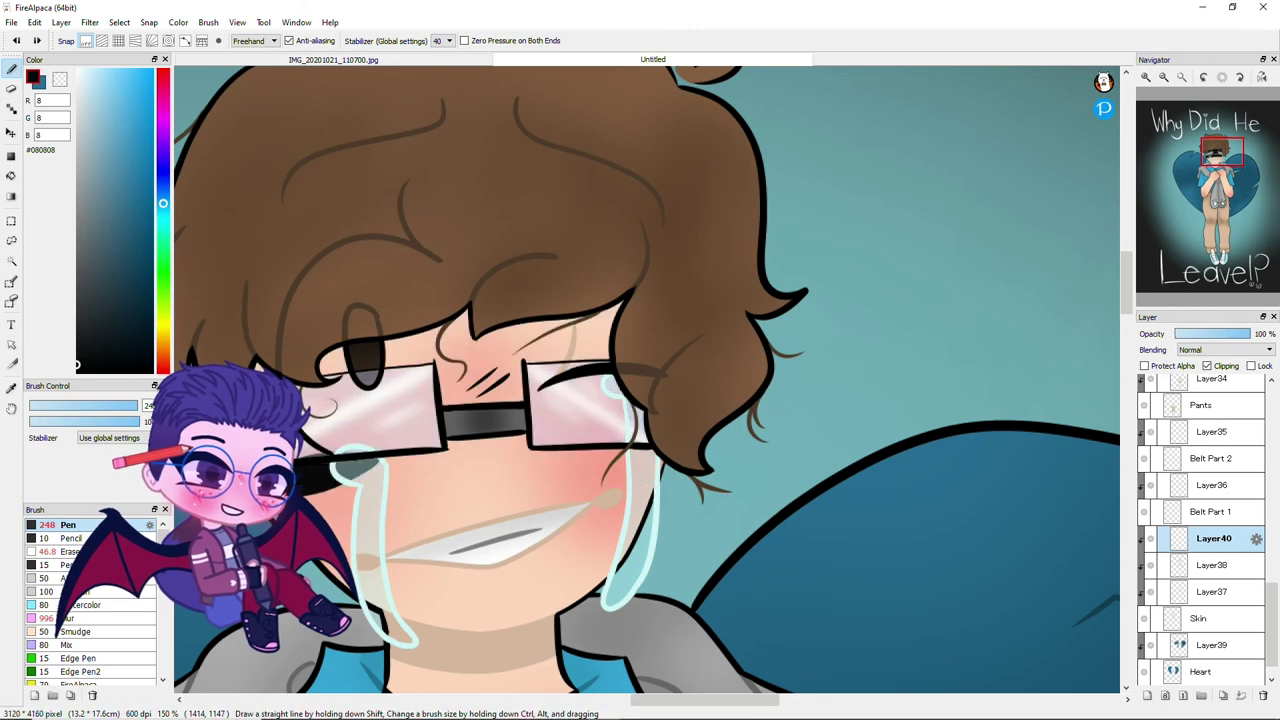
Add a layer named "Eye Part 2" below Eye and paint the white of the open eye with #FFFFFF
scroll(650, 380, up, 3)
scroll(1205, 530, up, 5)
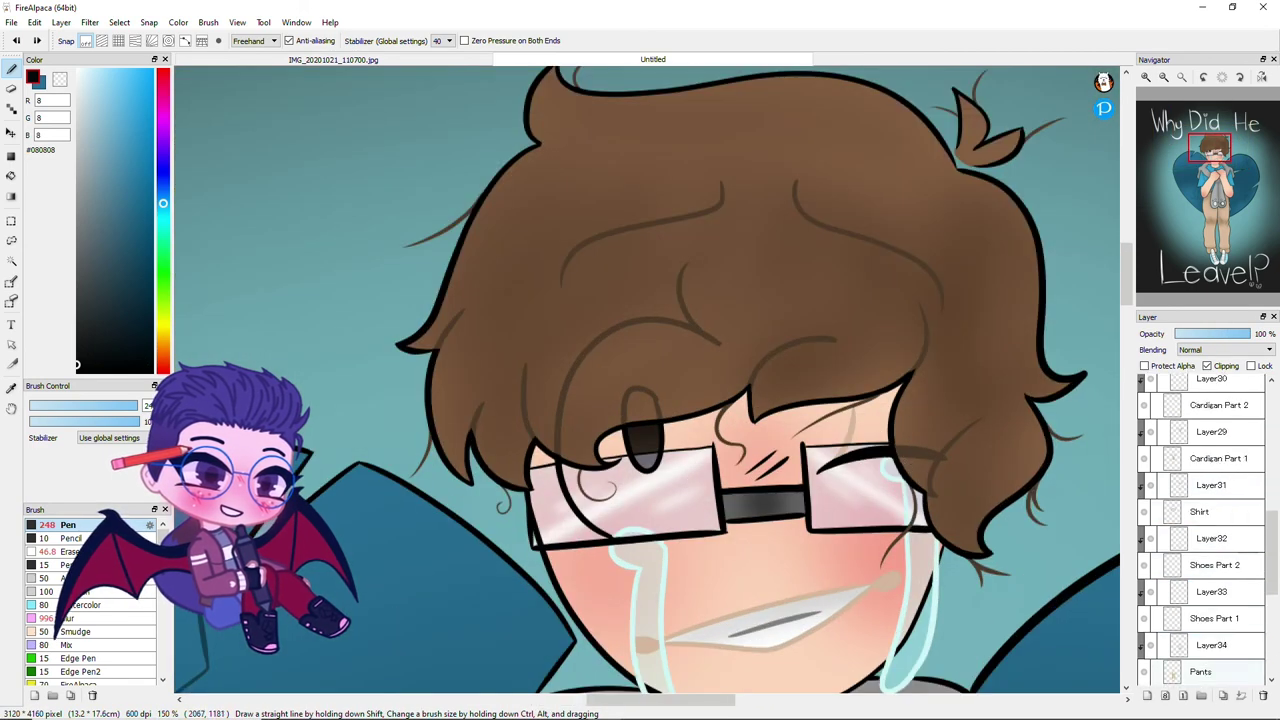
scroll(934, 450, up, 2)
scroll(1205, 530, up, 3)
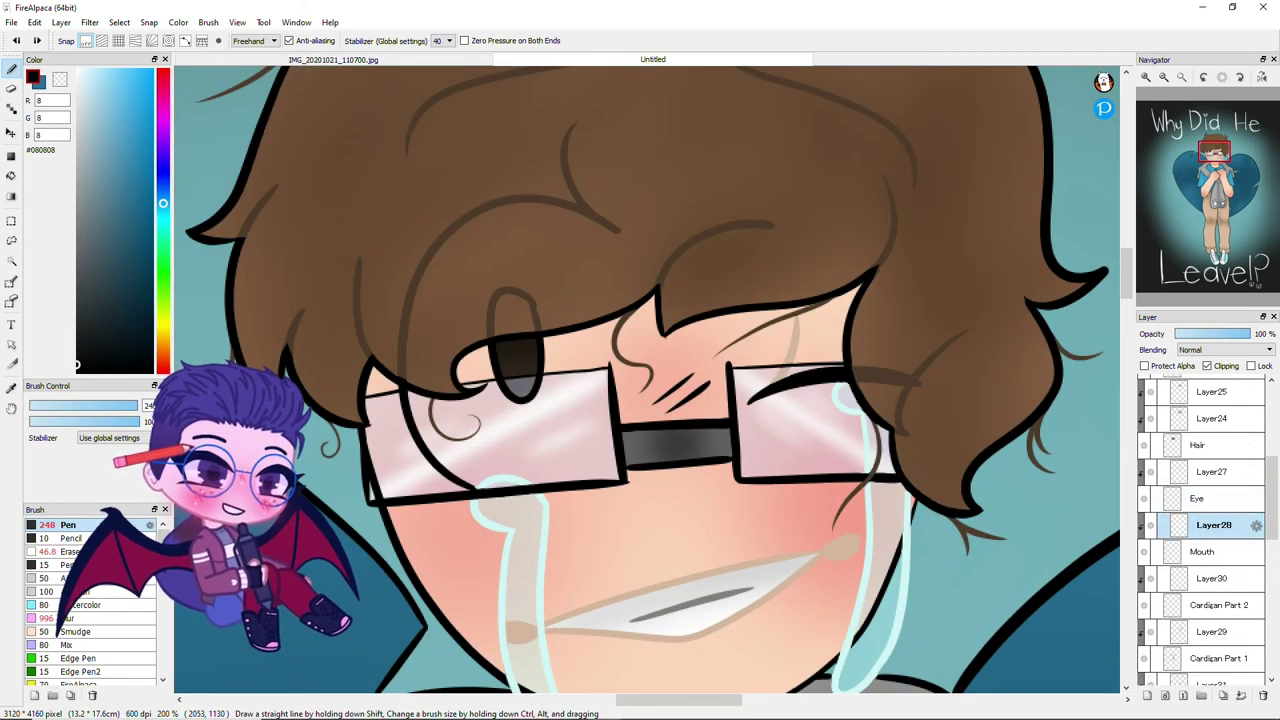
double_click(1207, 525)
text(Eye Part 2)
key(Return)
key(x)
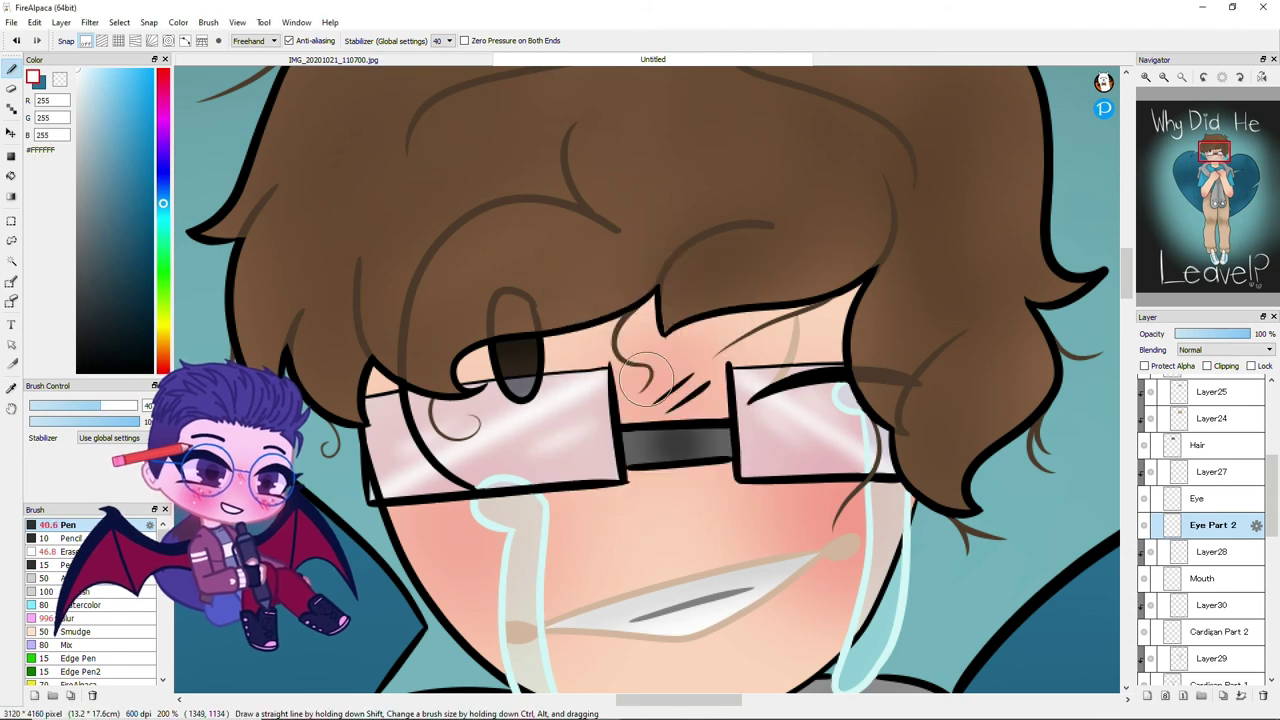
drag(483, 467, 615, 345)
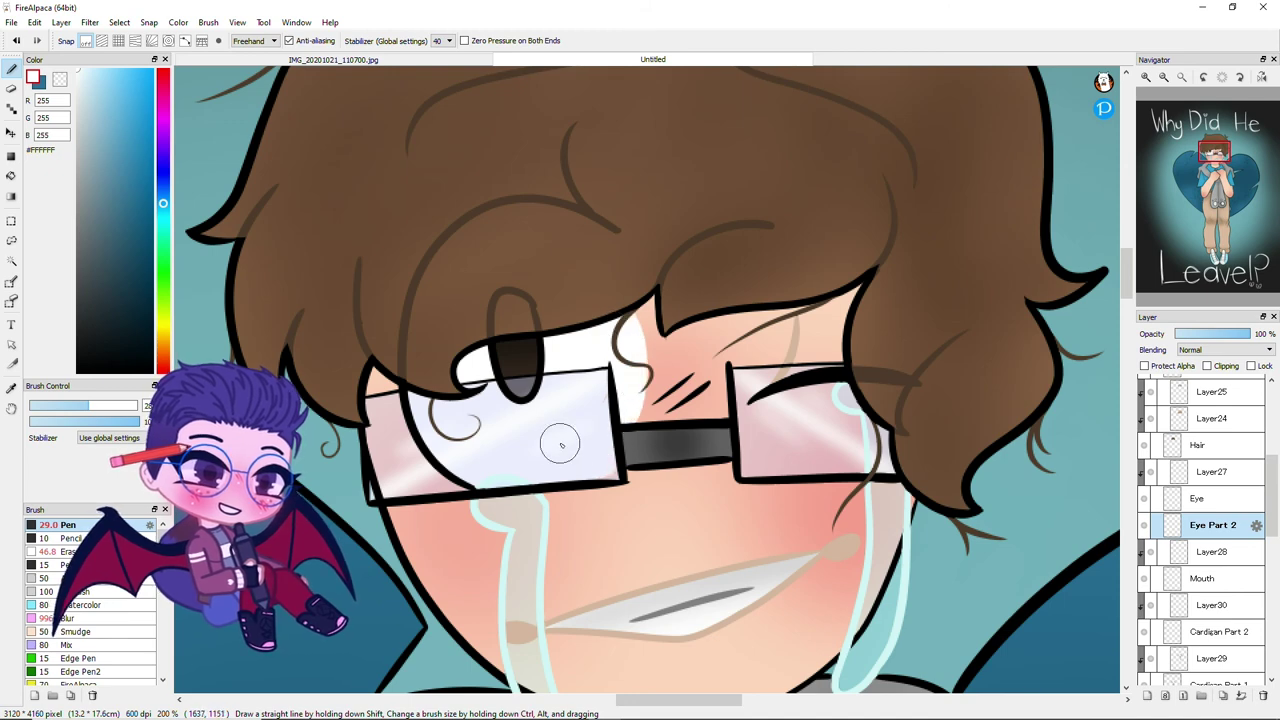
On a new clipped layer above Eye Part 2, shade the upper part of the eye white with grey
key(ctrl+shift+n)
drag(545, 355, 650, 378)
drag(530, 330, 640, 340)
drag(440, 405, 645, 375)
Shade the upper part of the open eye's white with grey on its clipped layer and blur the shading downward
scroll(575, 394, up, 2)
key(x)
key(alt+bracketleft)
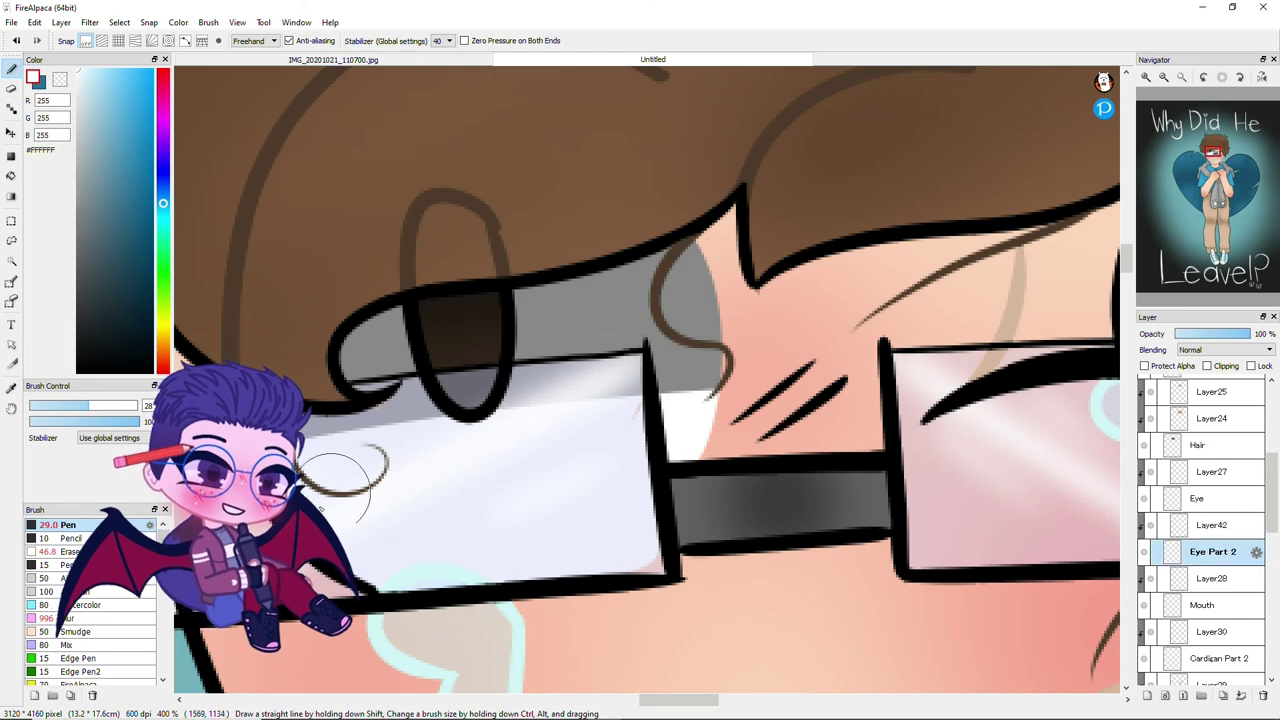
key(alt+bracketright)
alt+click(610, 303)
mouse_move(645, 380)
mouse_down()
mouse_move(430, 310)
mouse_move(560, 340)
mouse_move(640, 380)
mouse_up()
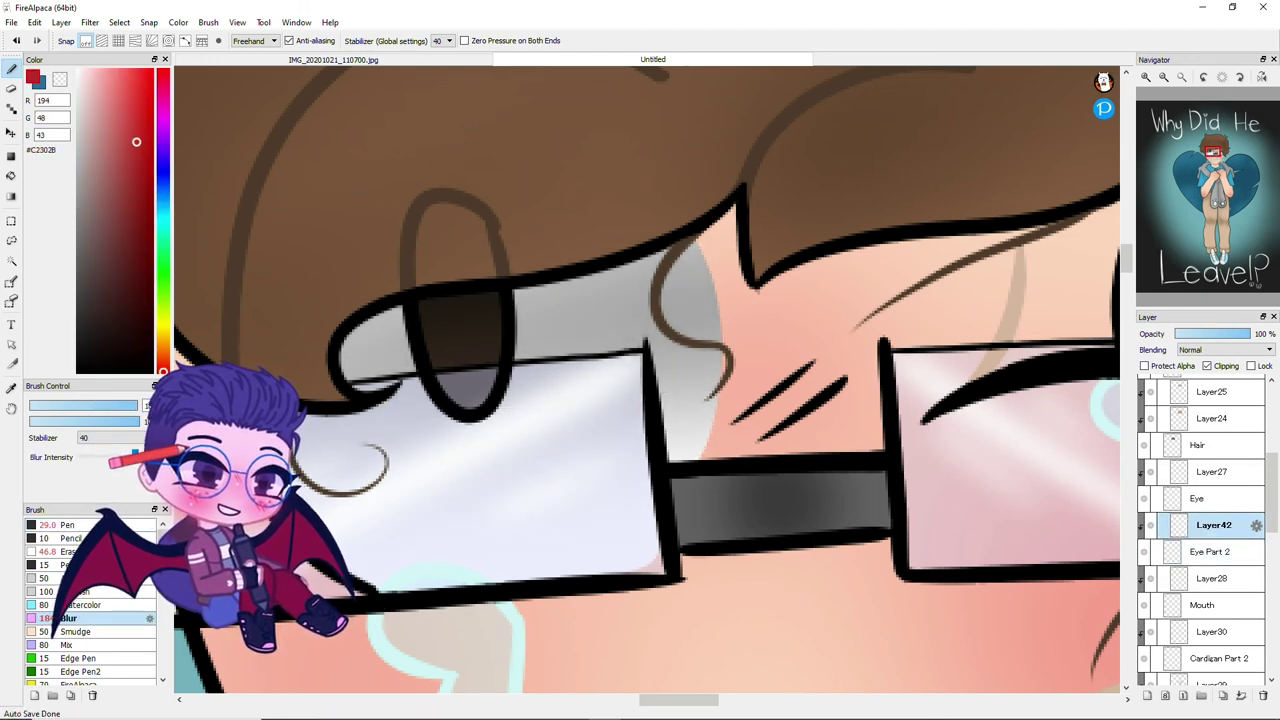
On a new clipped layer above Eye Part 2, draw branching red #C2302B veins along the lower eye white with the Pen at size 8
key(alt+bracketleft)
key(ctrl+shift+n)
drag(420, 567, 366, 567)
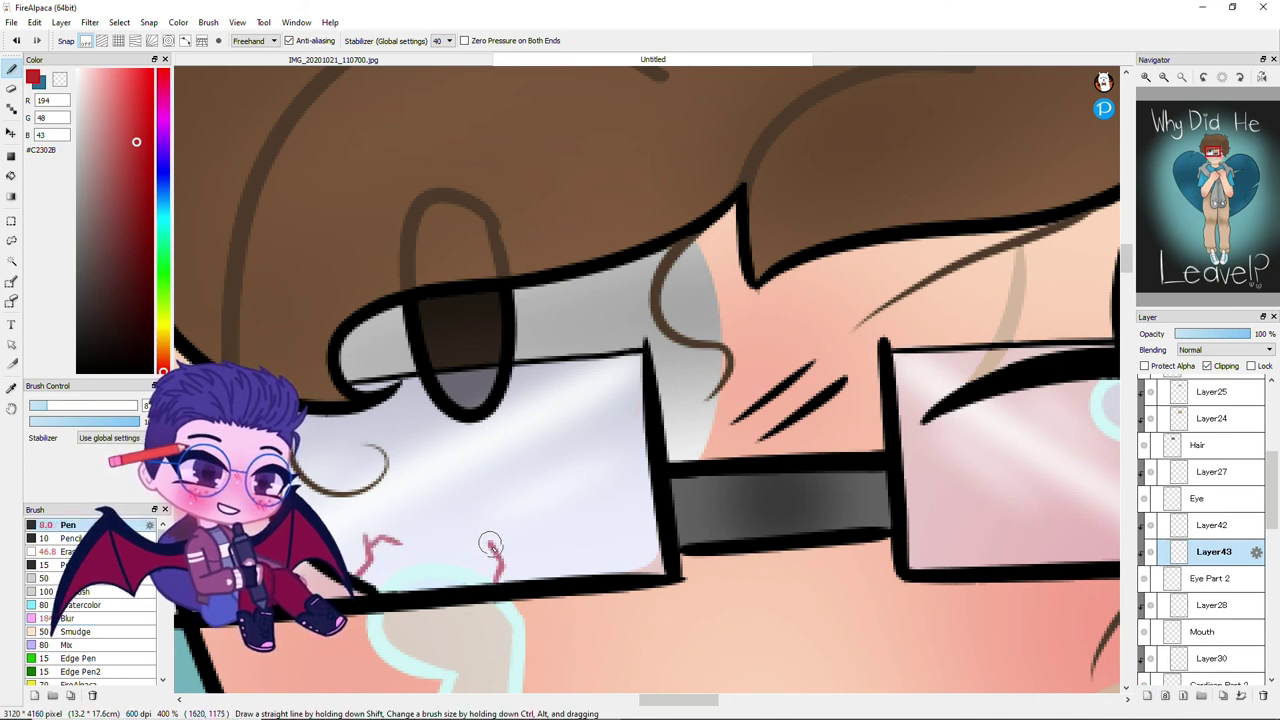
key(ctrl+z)
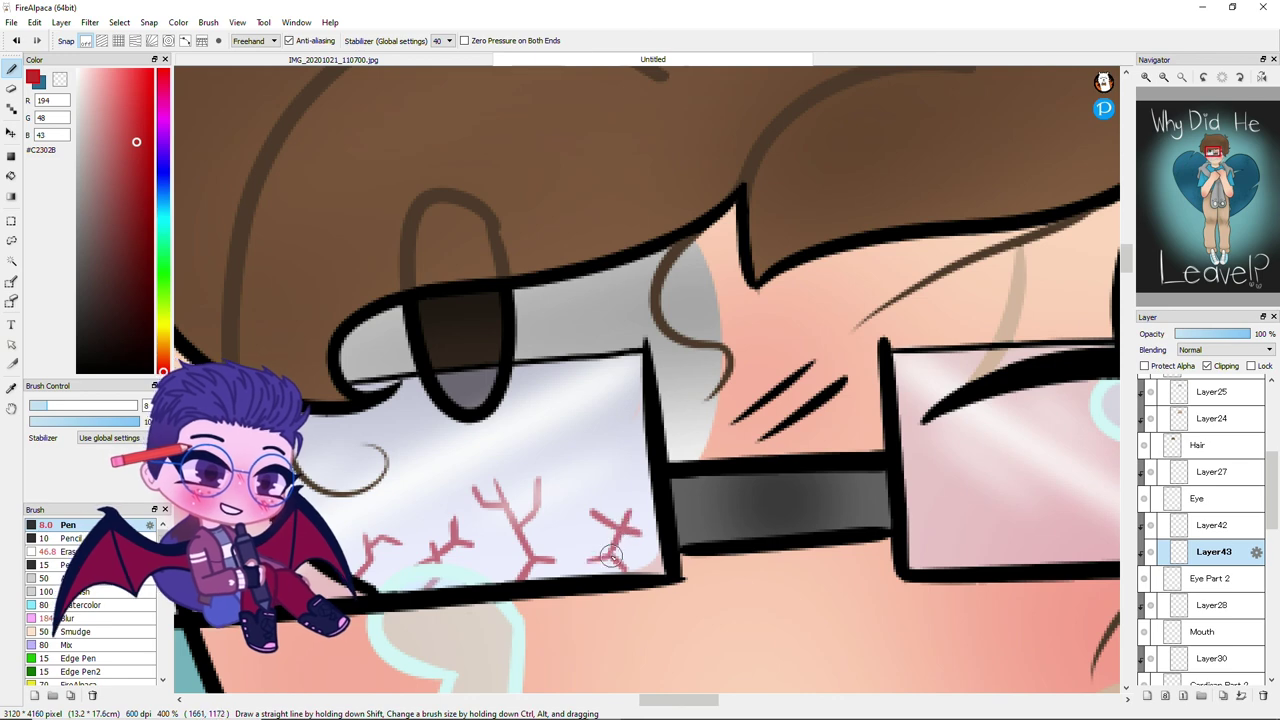
scroll(623, 511, down, 3)
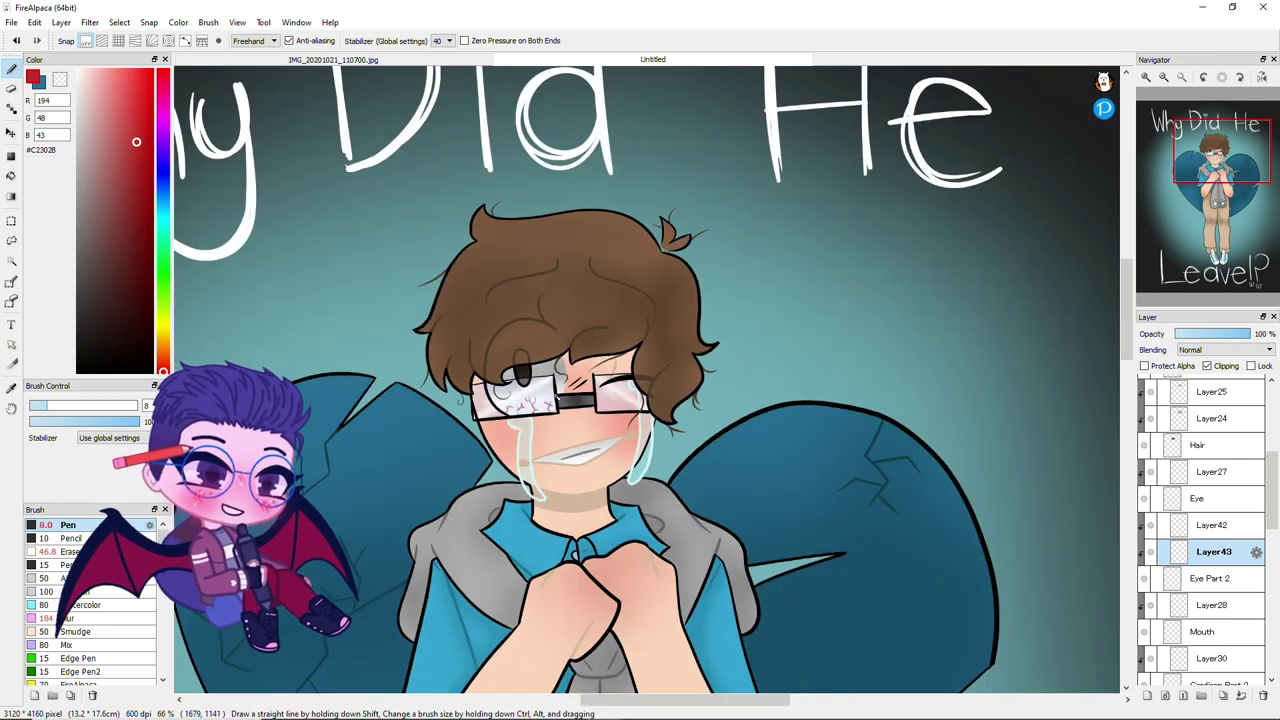
Return to the eye white's grey shading on Layer42 and soften it with a larger Blur brush
click(1211, 524)
scroll(1200, 520, down, 1)
scroll(640, 380, up, 2)
click(67, 618)
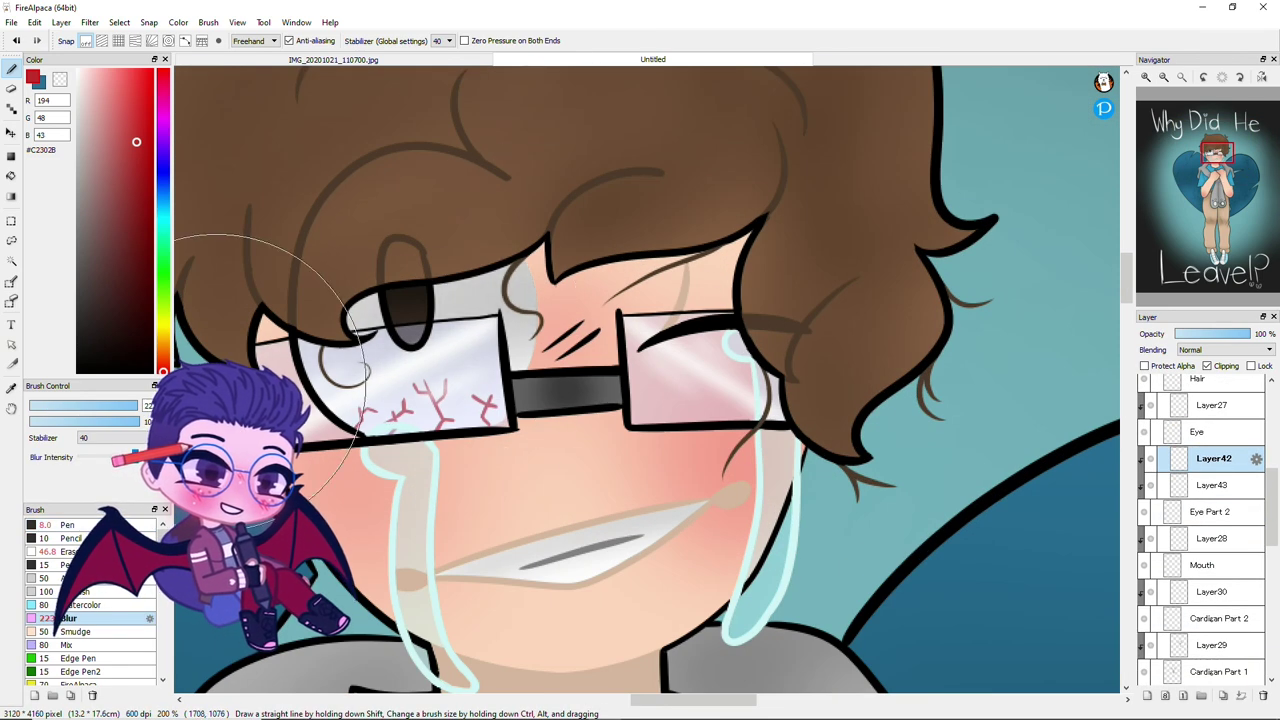
On clipped Layer40 above Skin, paint a black #000000 shadow over the upper face, blur its lower edge and reduce the layer's opacity
scroll(1205, 530, down, 5)
click(1200, 591)
click(1213, 511)
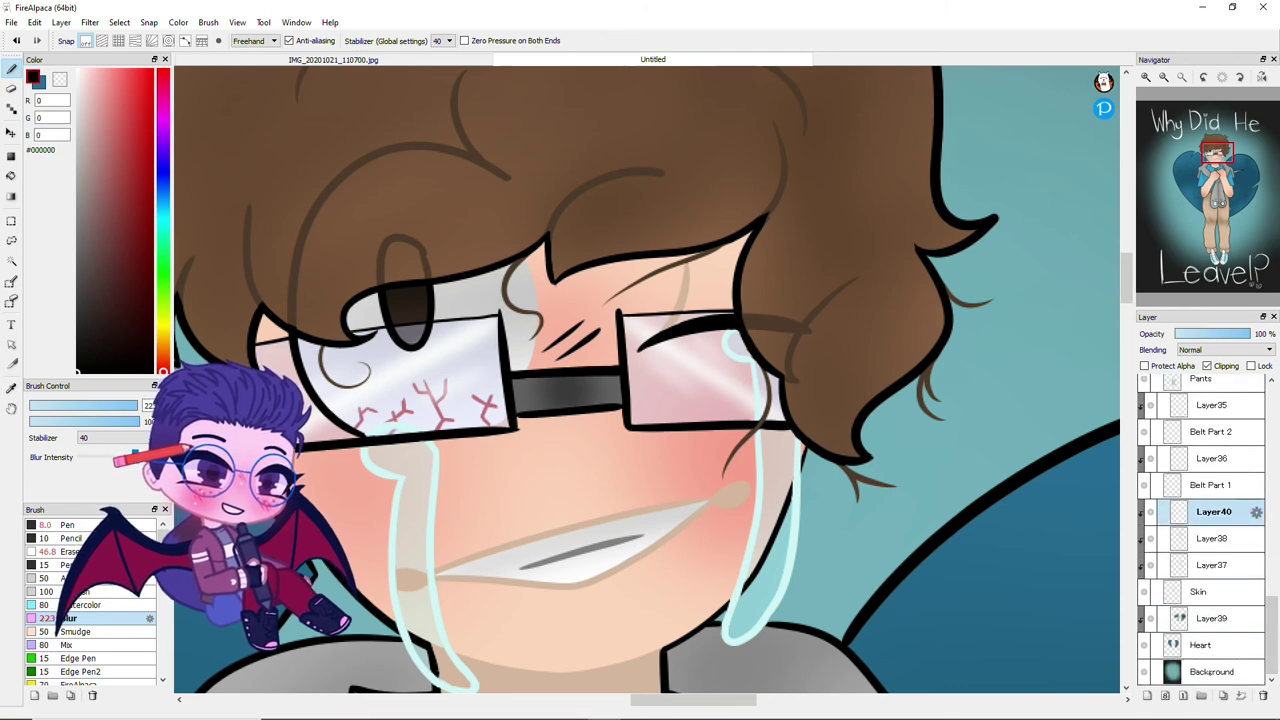
mouse_move(230, 380)
mouse_down()
mouse_move(290, 230)
mouse_move(260, 240)
mouse_move(240, 400)
mouse_up()
key(ctrl+z)
click(66, 618)
drag(1248, 333, 1221, 333)
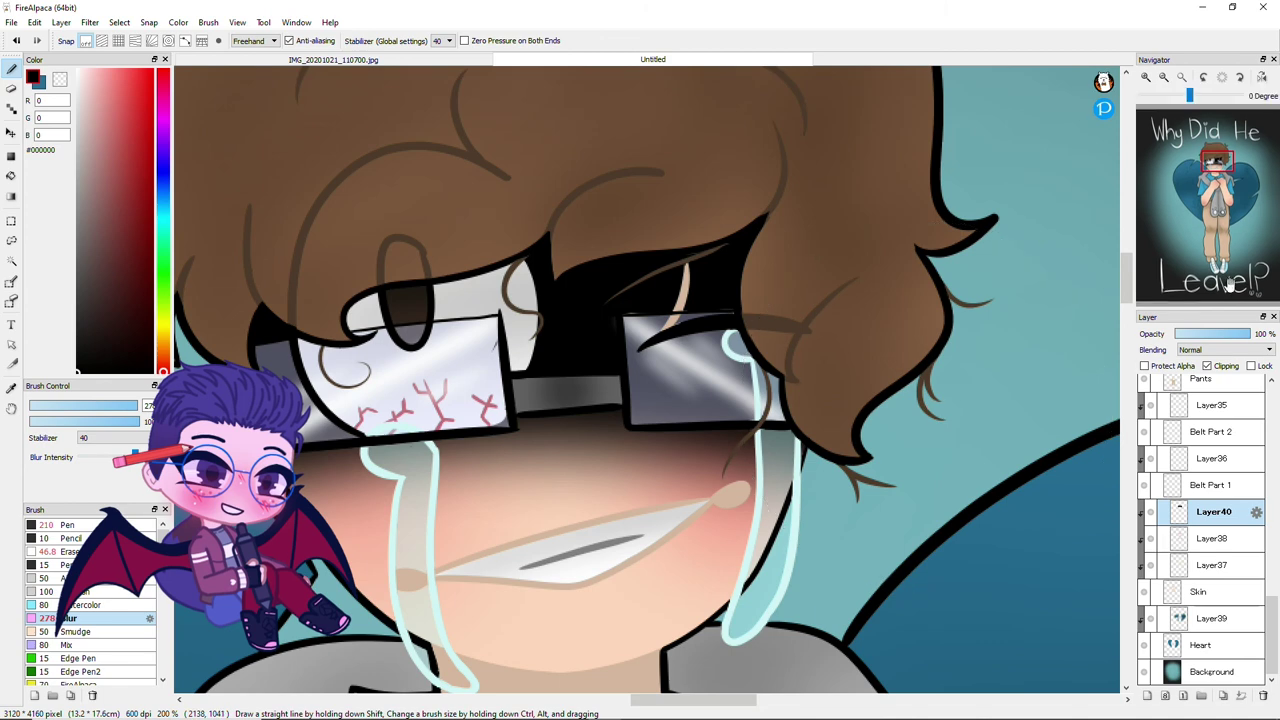
scroll(1205, 520, up, 2)
scroll(1205, 520, up, 4)
click(1215, 495)
key(e)
scroll(703, 297, up, 2)
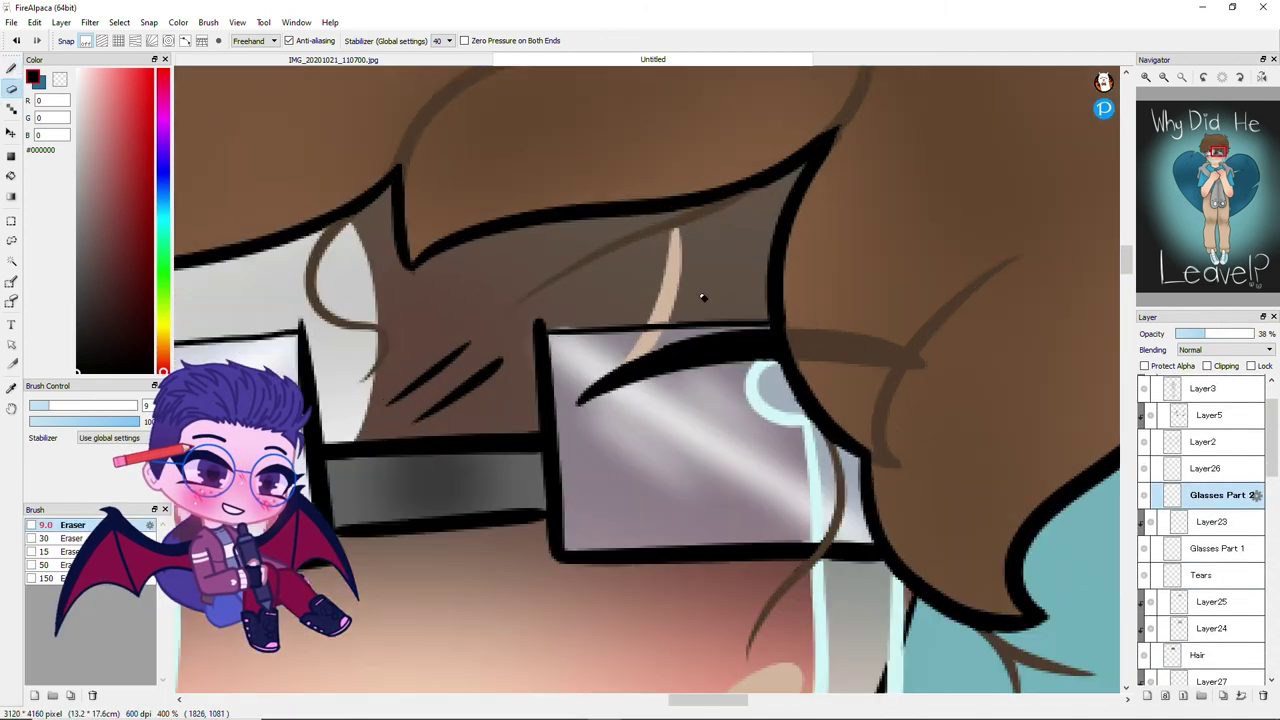
click(1207, 468)
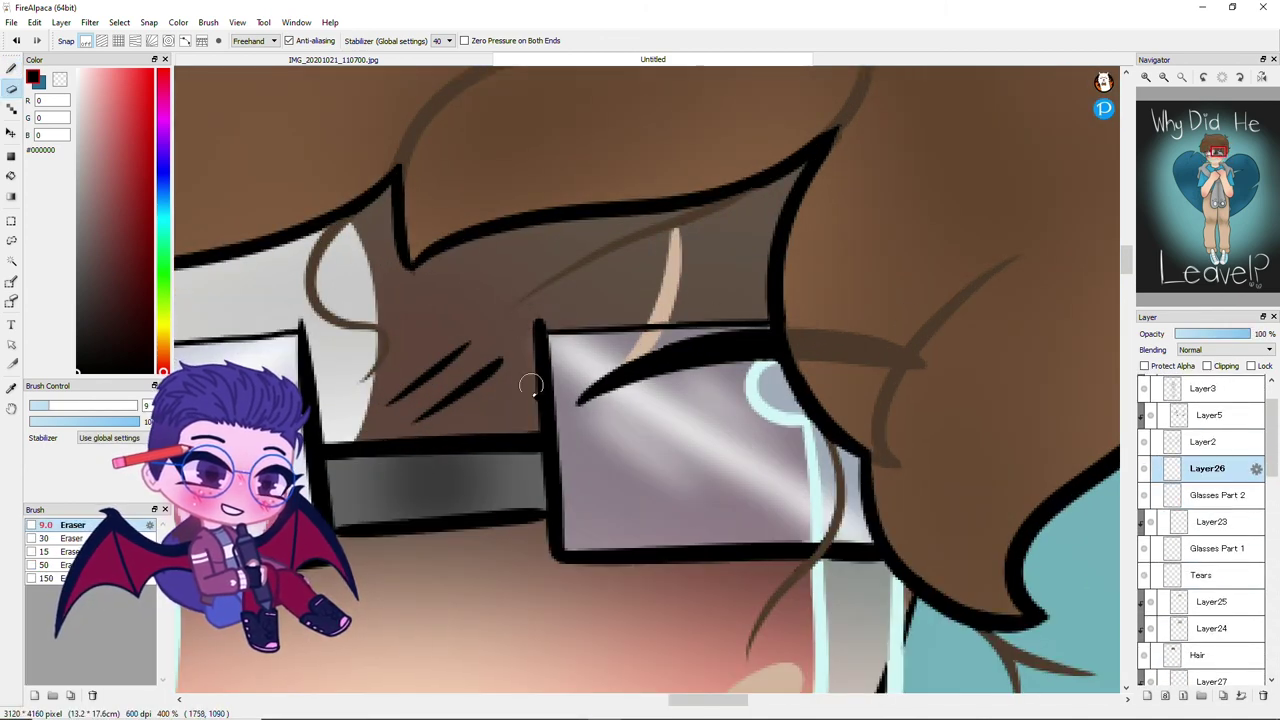
scroll(523, 323, down, 8)
On a new layer directly above Background, draw a small white boxed signature mark beside the character's head with the size 15 pen
key(x)
key(b)
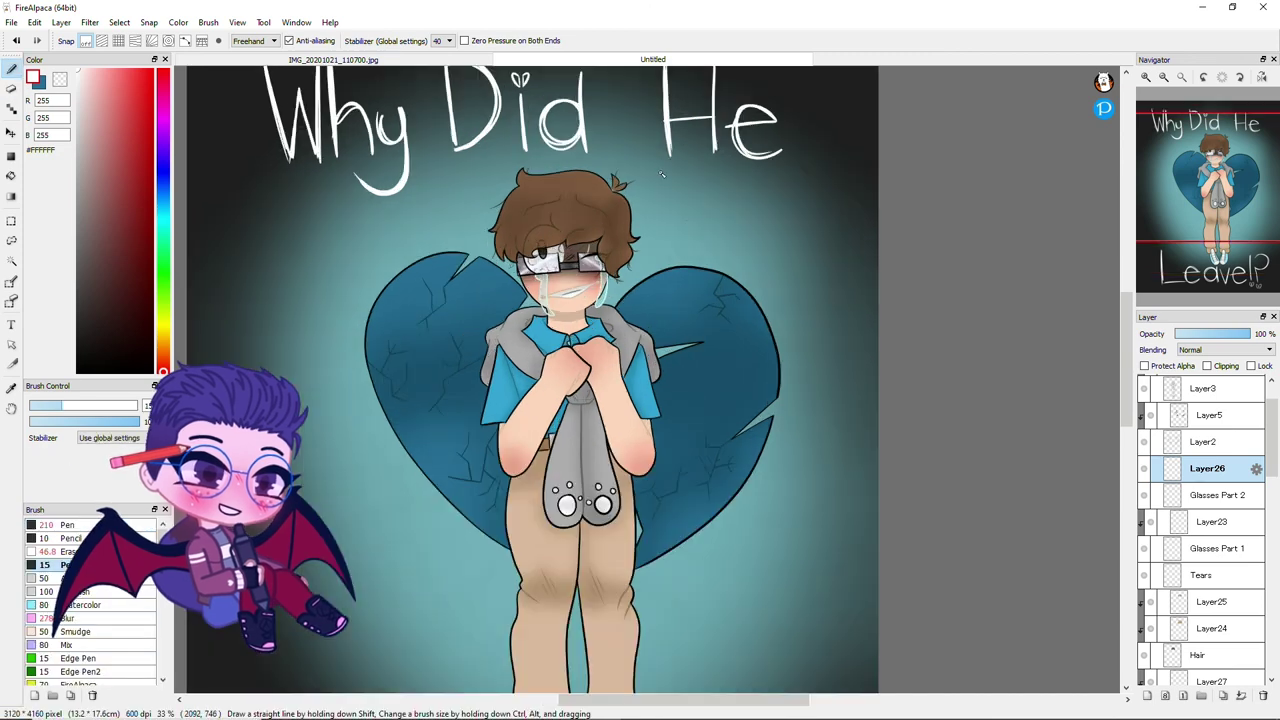
scroll(743, 260, up, 6)
scroll(1205, 530, down, 5)
click(1207, 671)
scroll(554, 306, up, 2)
drag(455, 268, 514, 396)
drag(628, 275, 600, 450)
drag(672, 390, 320, 440)
Transform the boxed signature mark into place just above the heart's right half and apply the change
key(ctrl+t)
mouse_move(717, 137)
mouse_down()
mouse_move(746, 177)
mouse_move(729, 191)
mouse_up()
click(1033, 688)
scroll(1033, 688, down, 8)
scroll(1033, 688, up, 1)
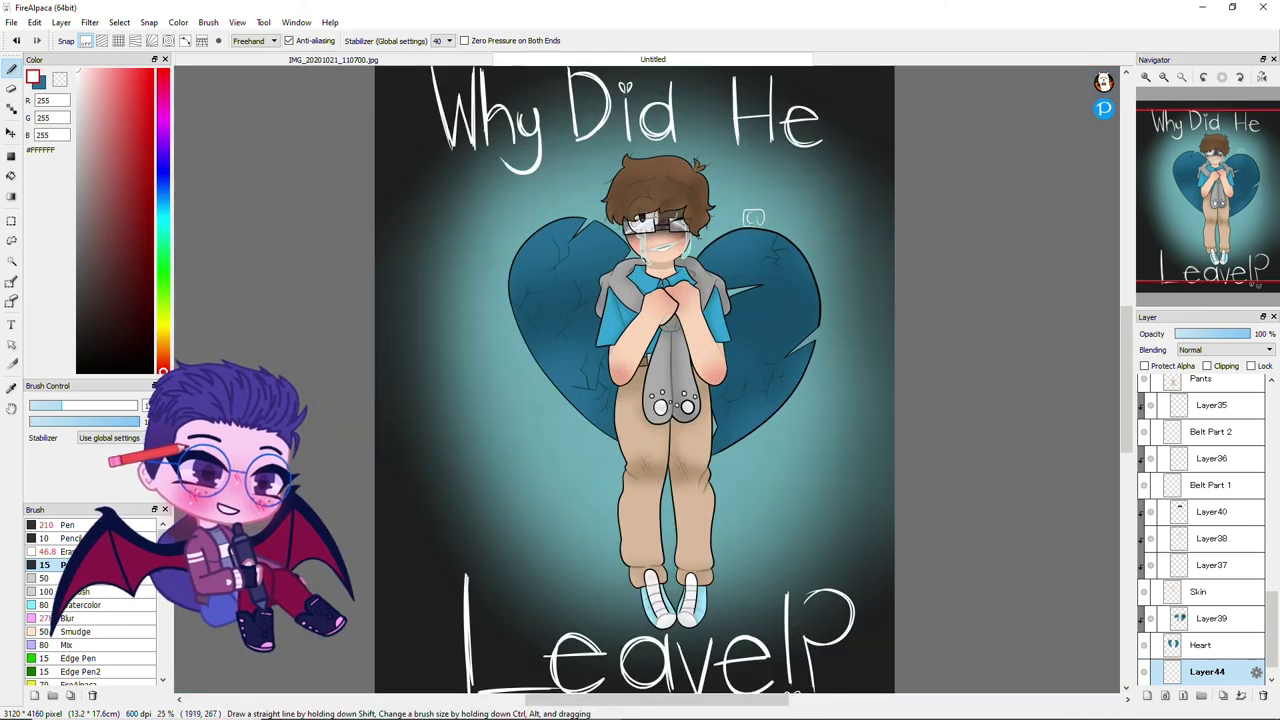